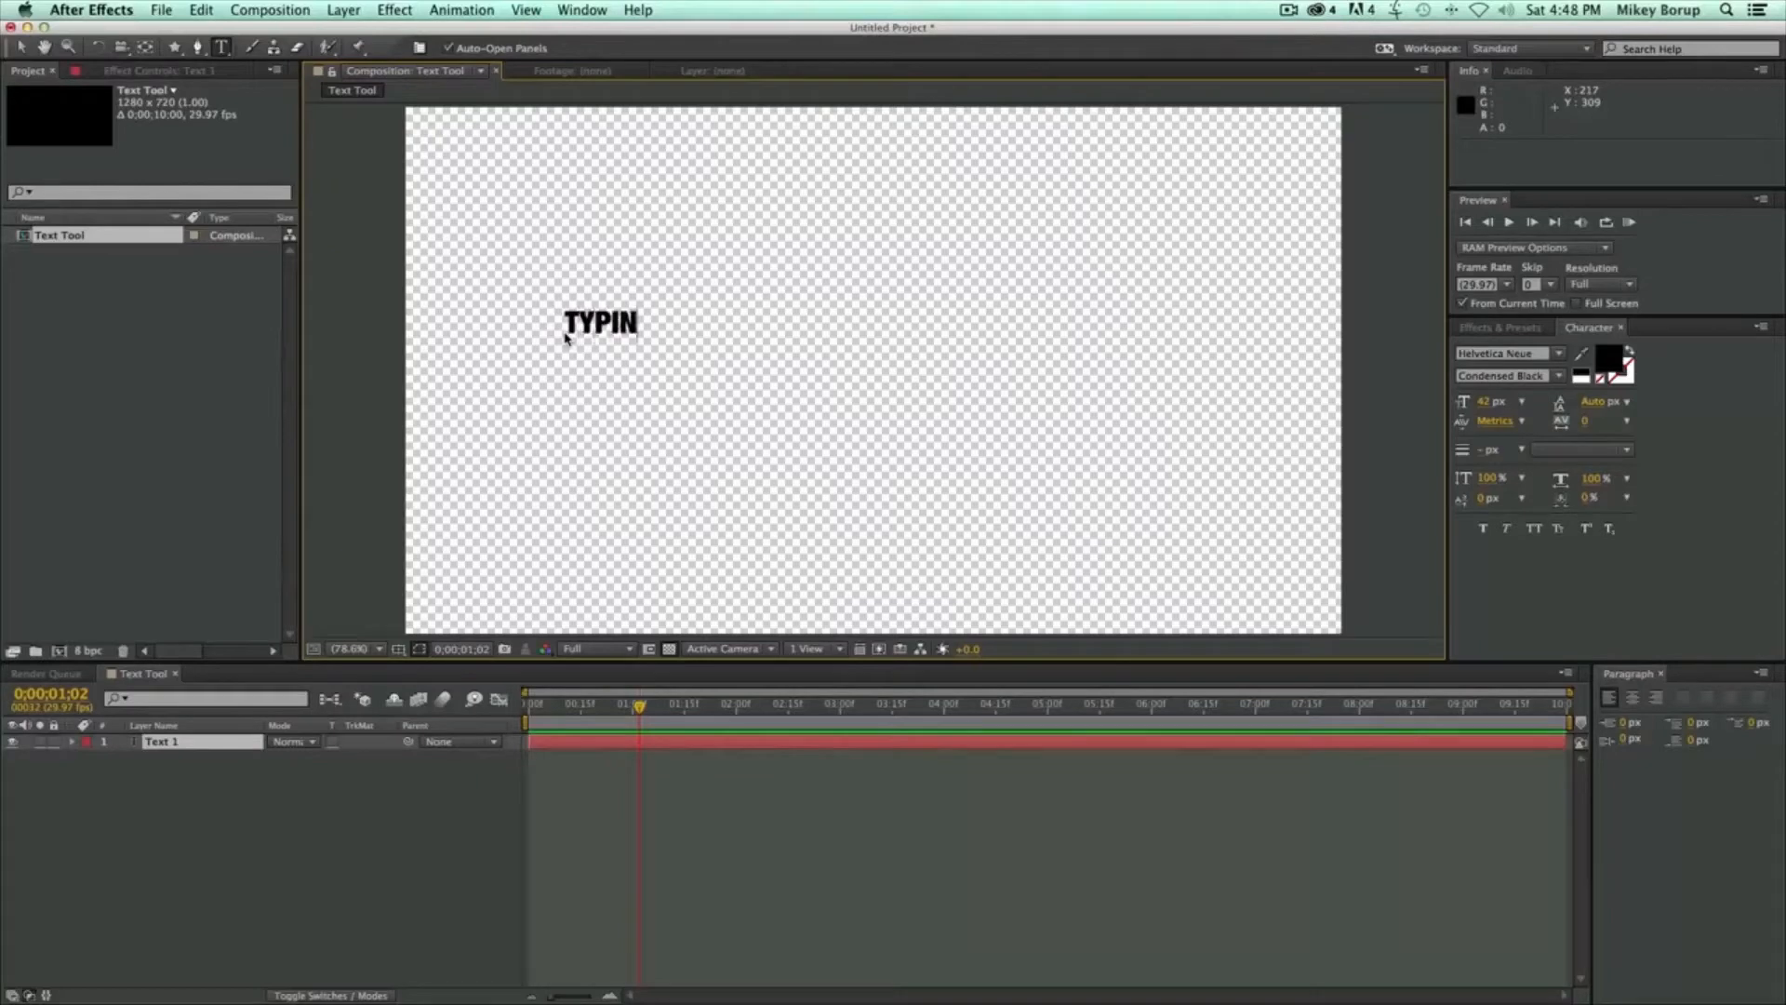
- Complete the uppercase text line as TYPING IS FUN AND SO IS AFTER EFFECTS
type("ND S")
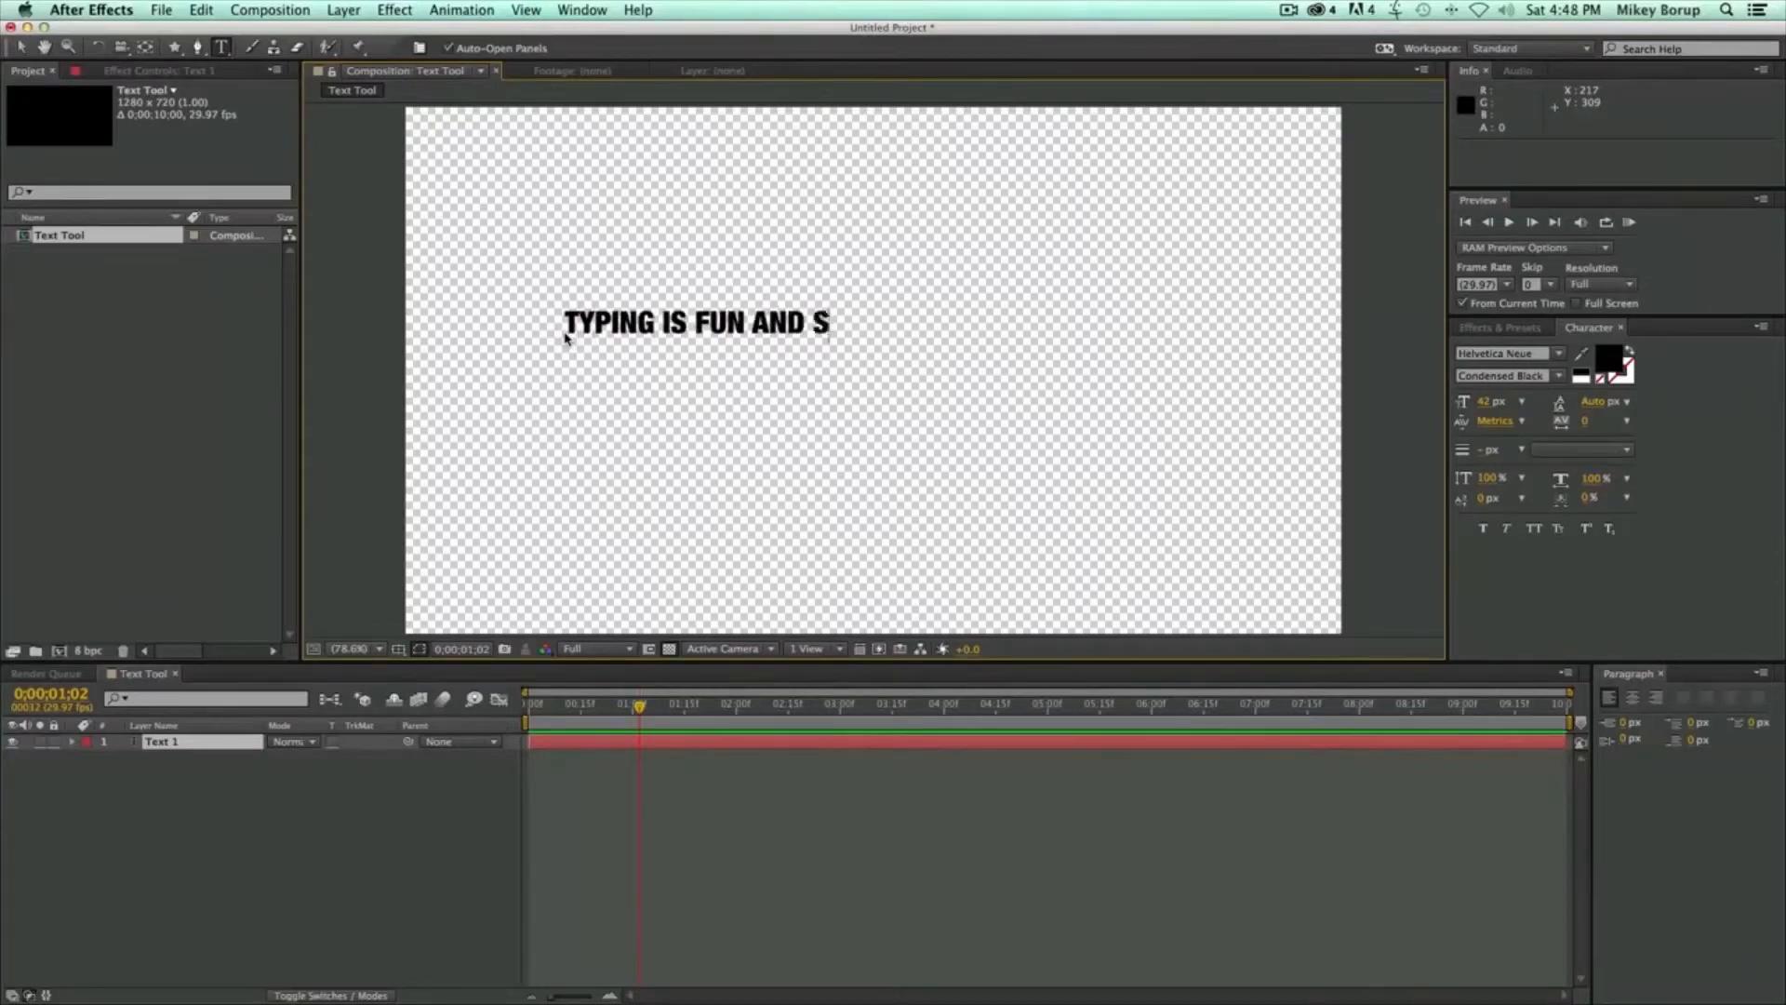
type("O IS AFTER EFFECTS")
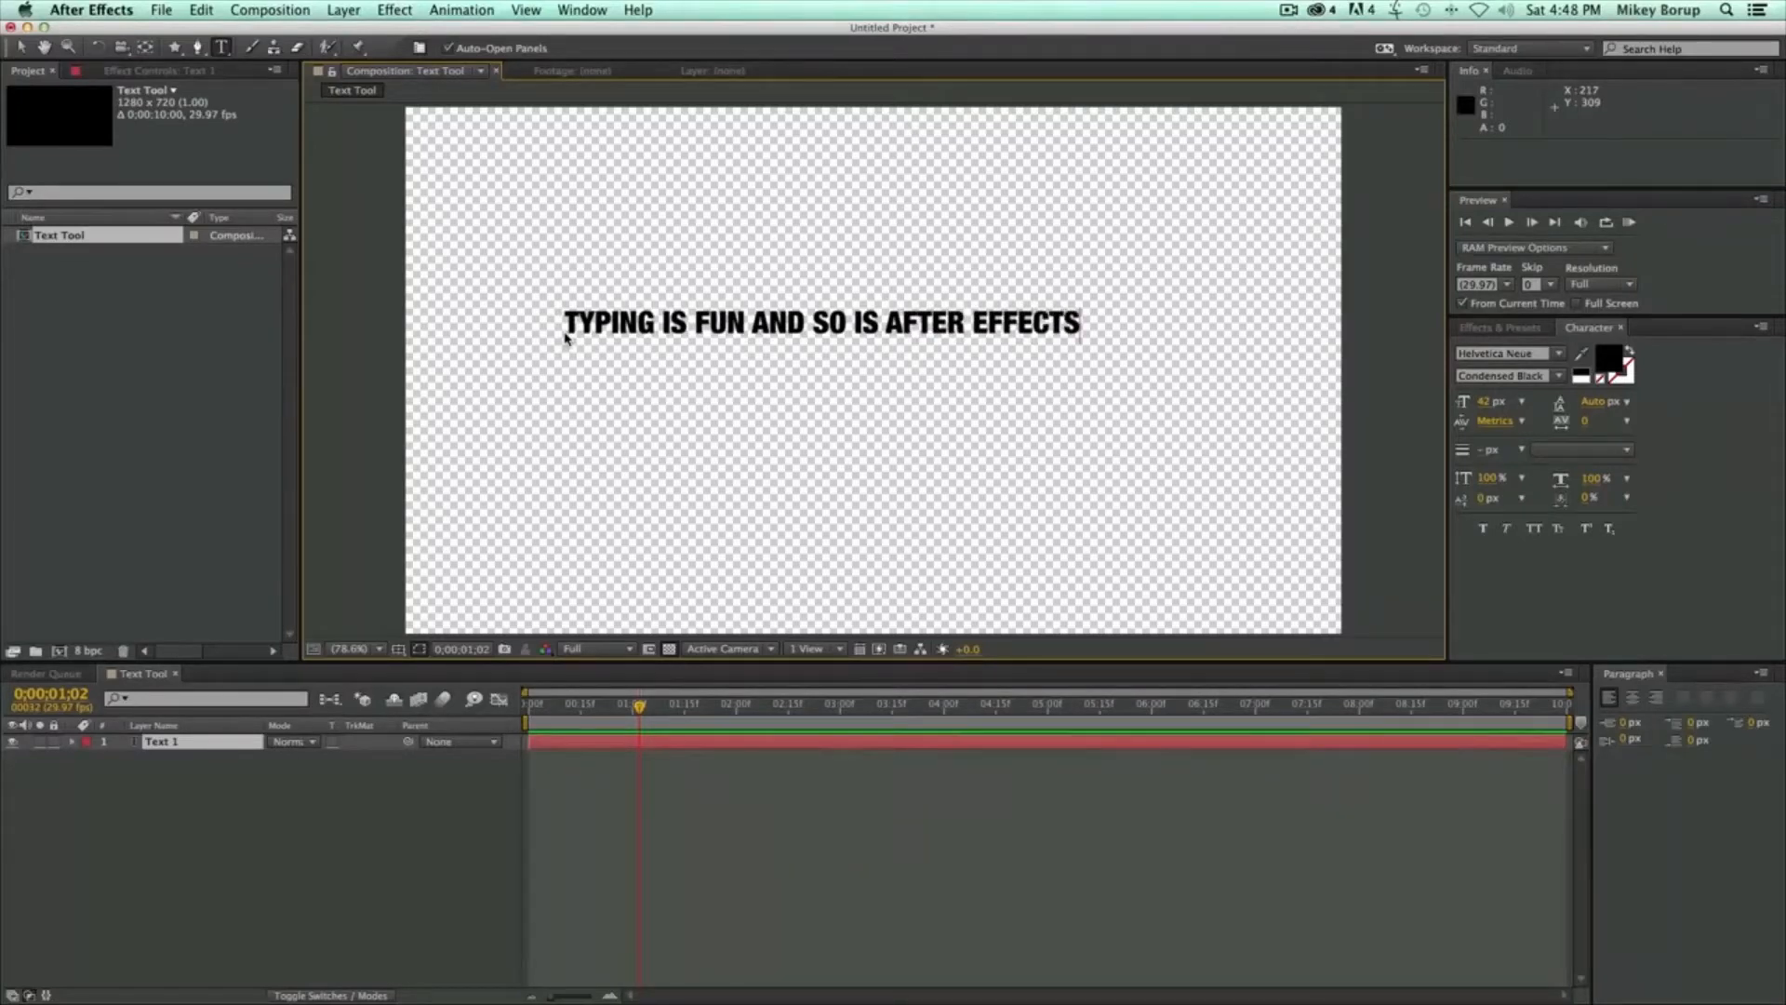
- Replace the whole uppercase line with "Typing is fun and so is After Effects" and leave text editing
key("super+a")
key("BackSpace")
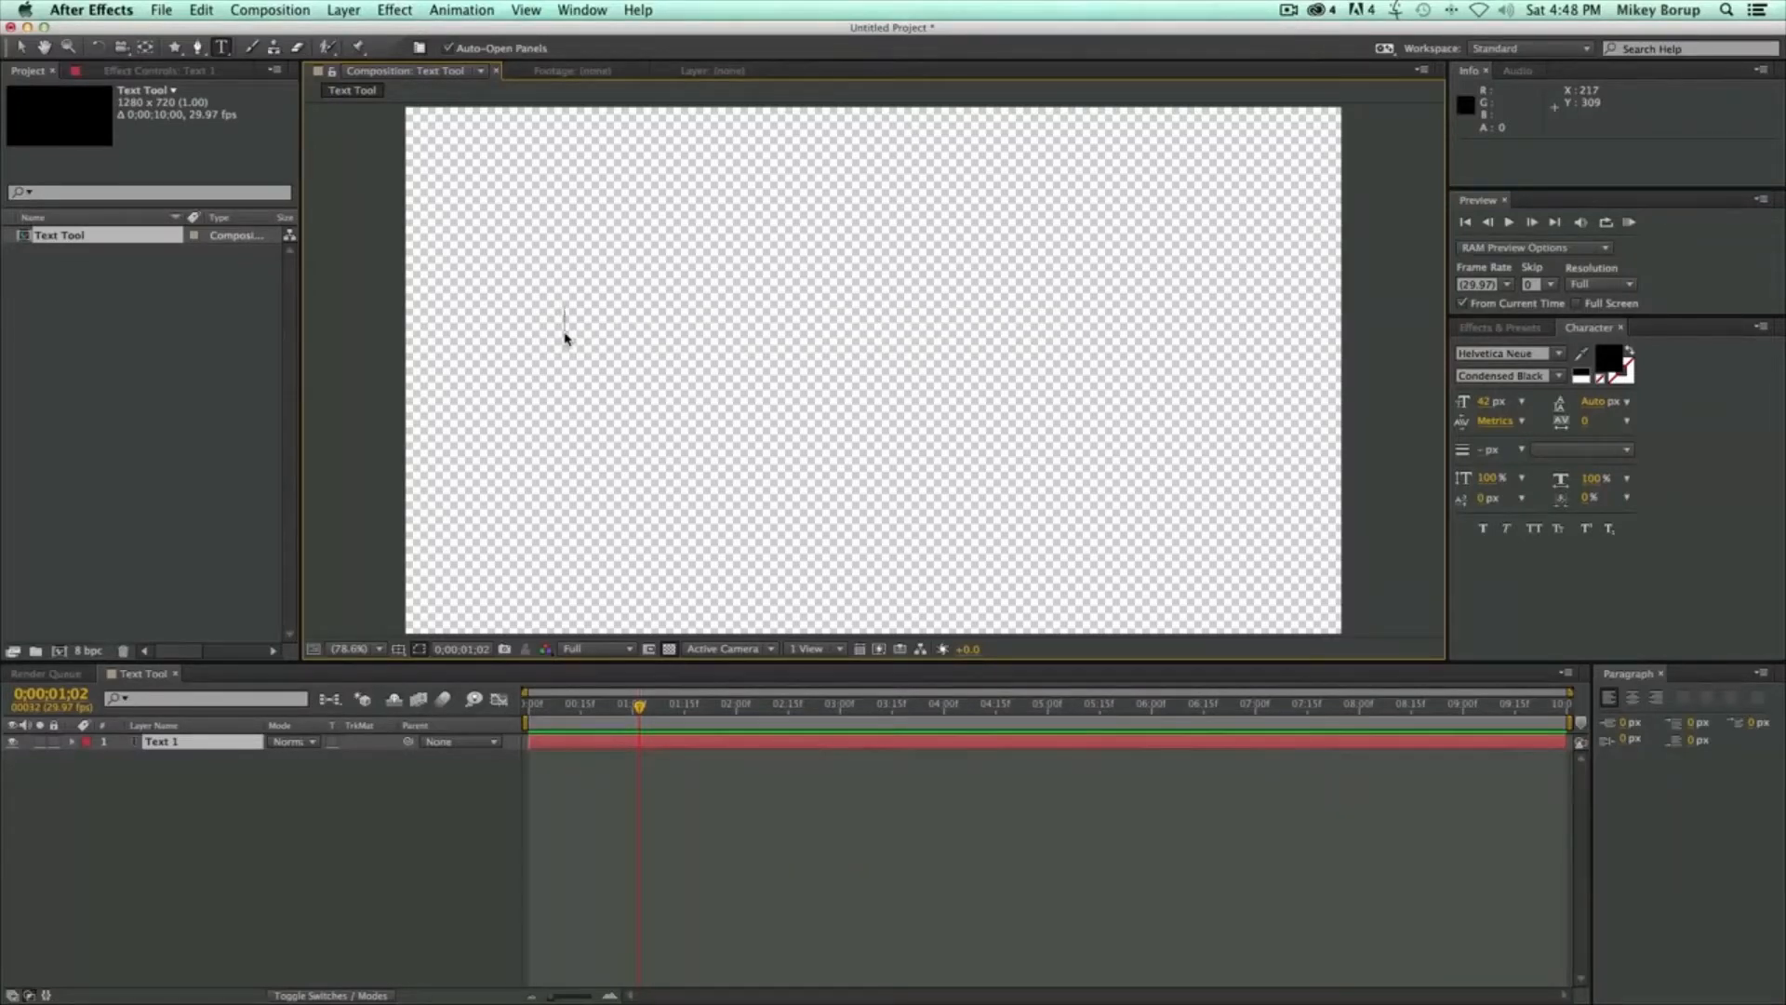
type("Typing is")
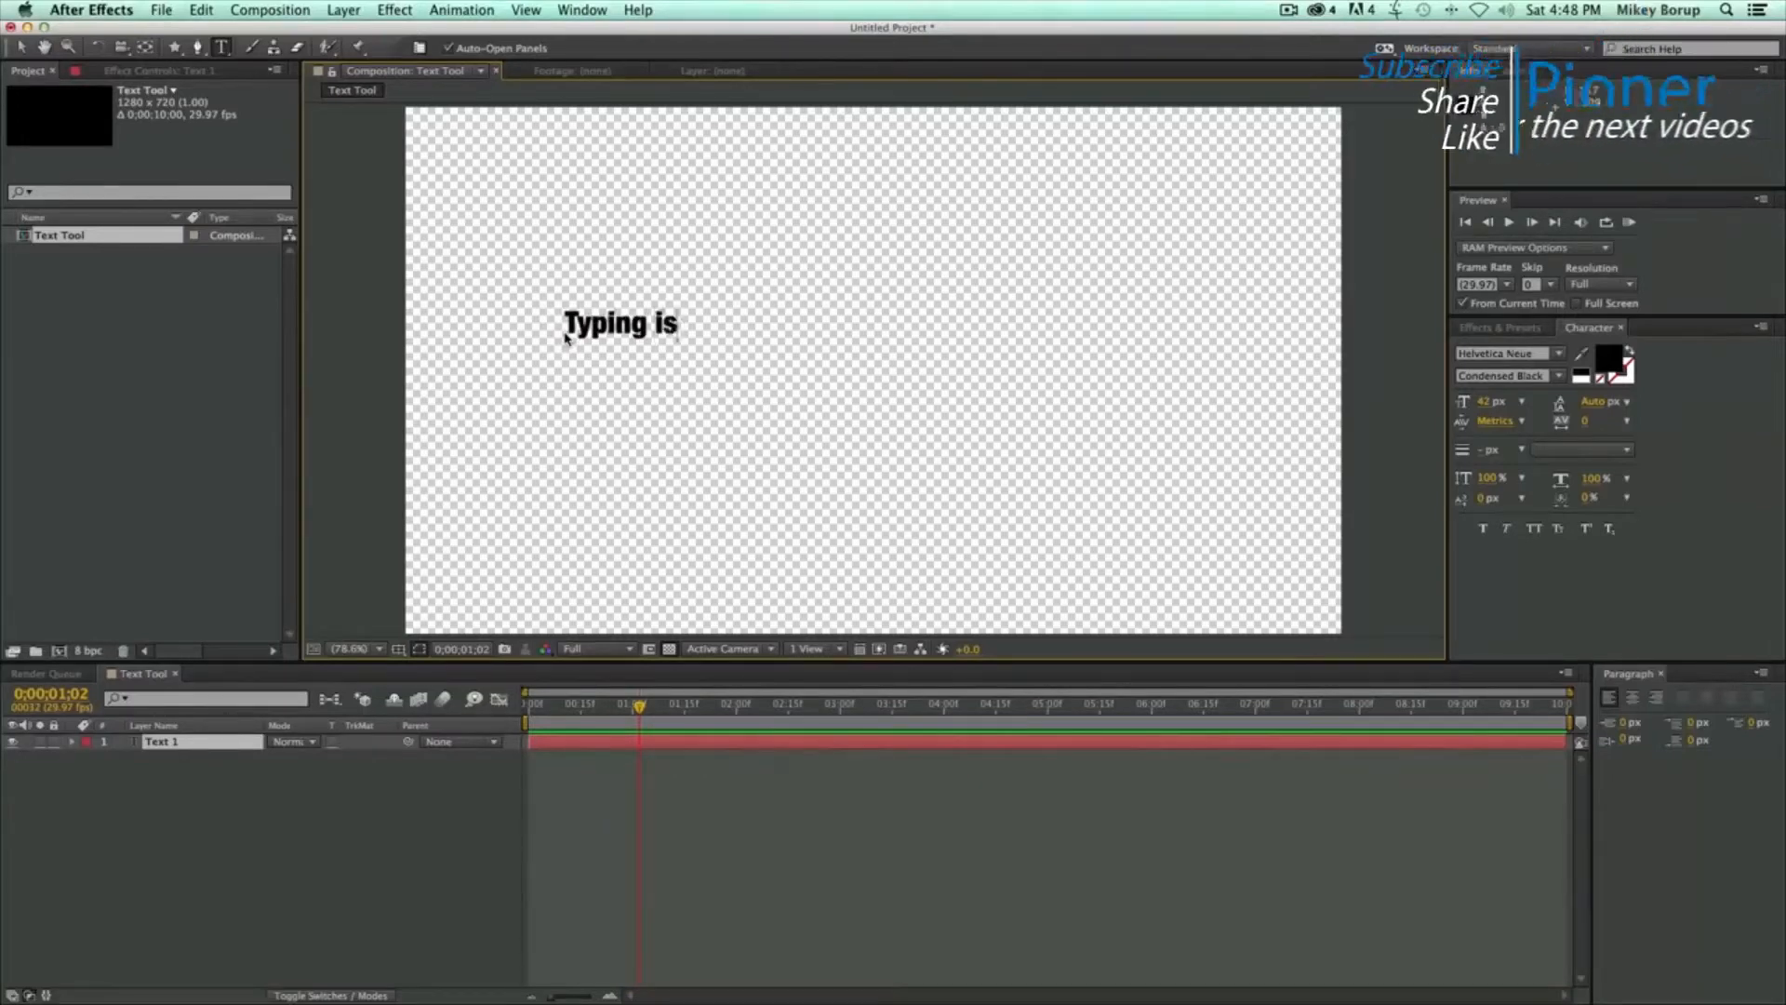
type(" fun and so")
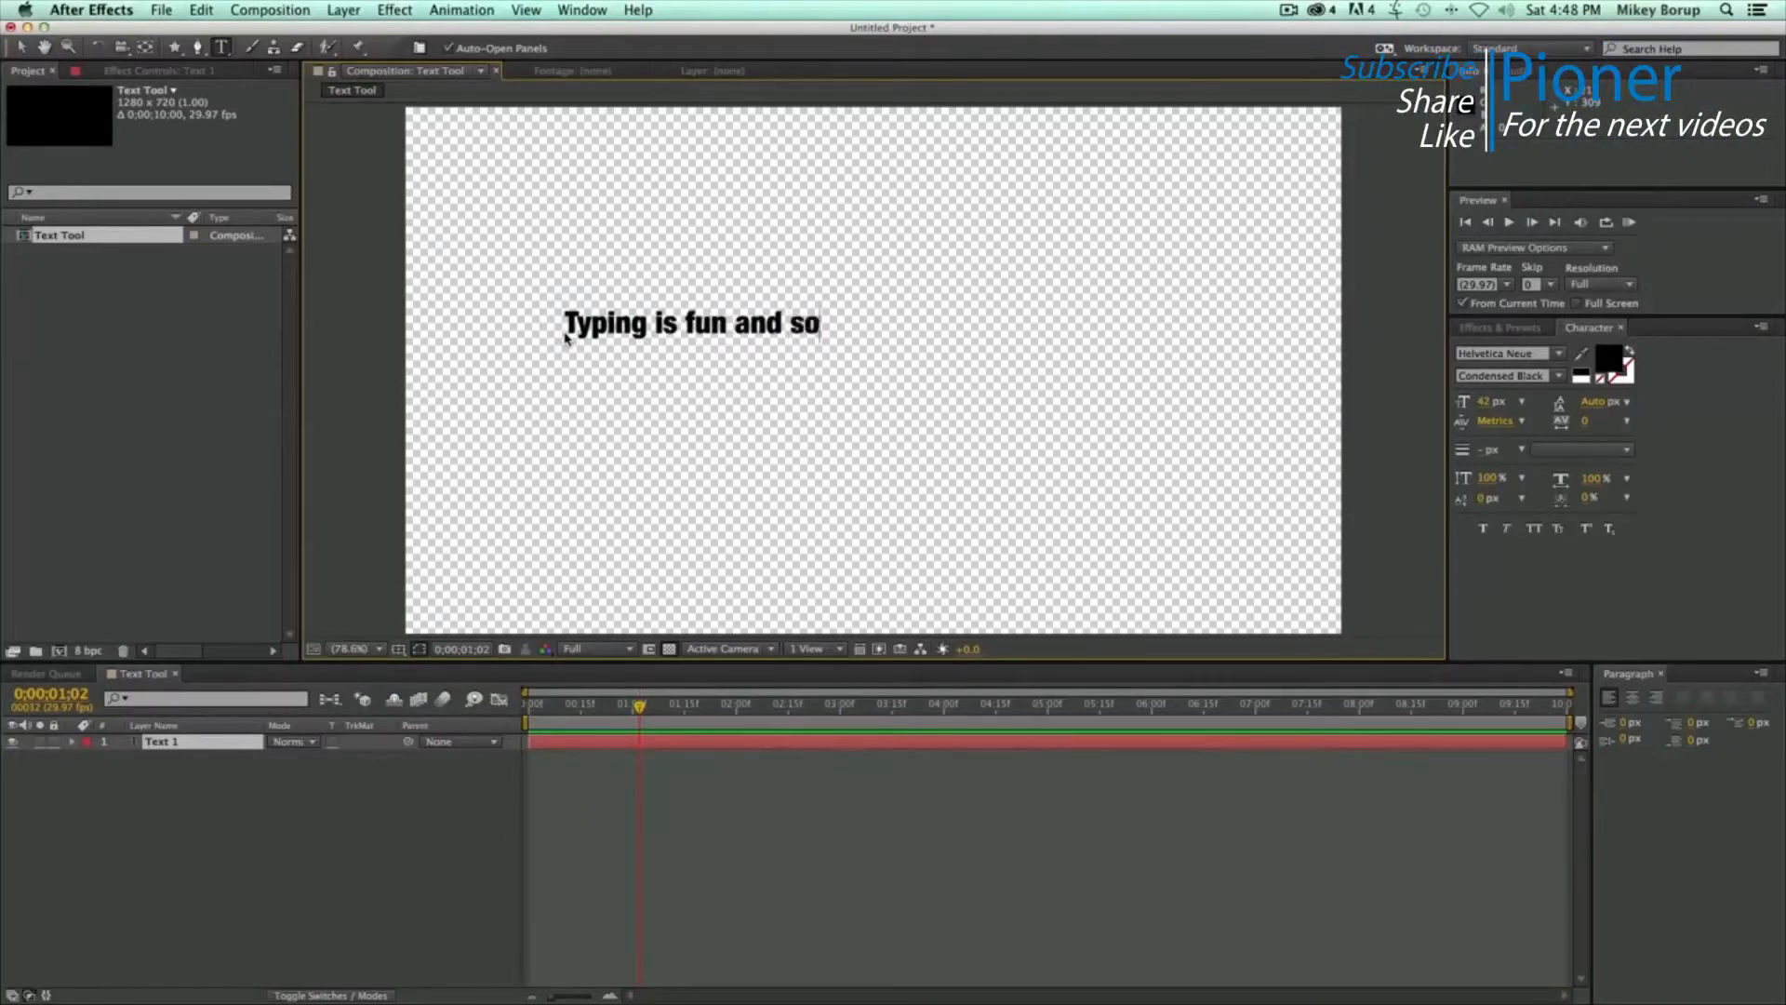
type(" is After ")
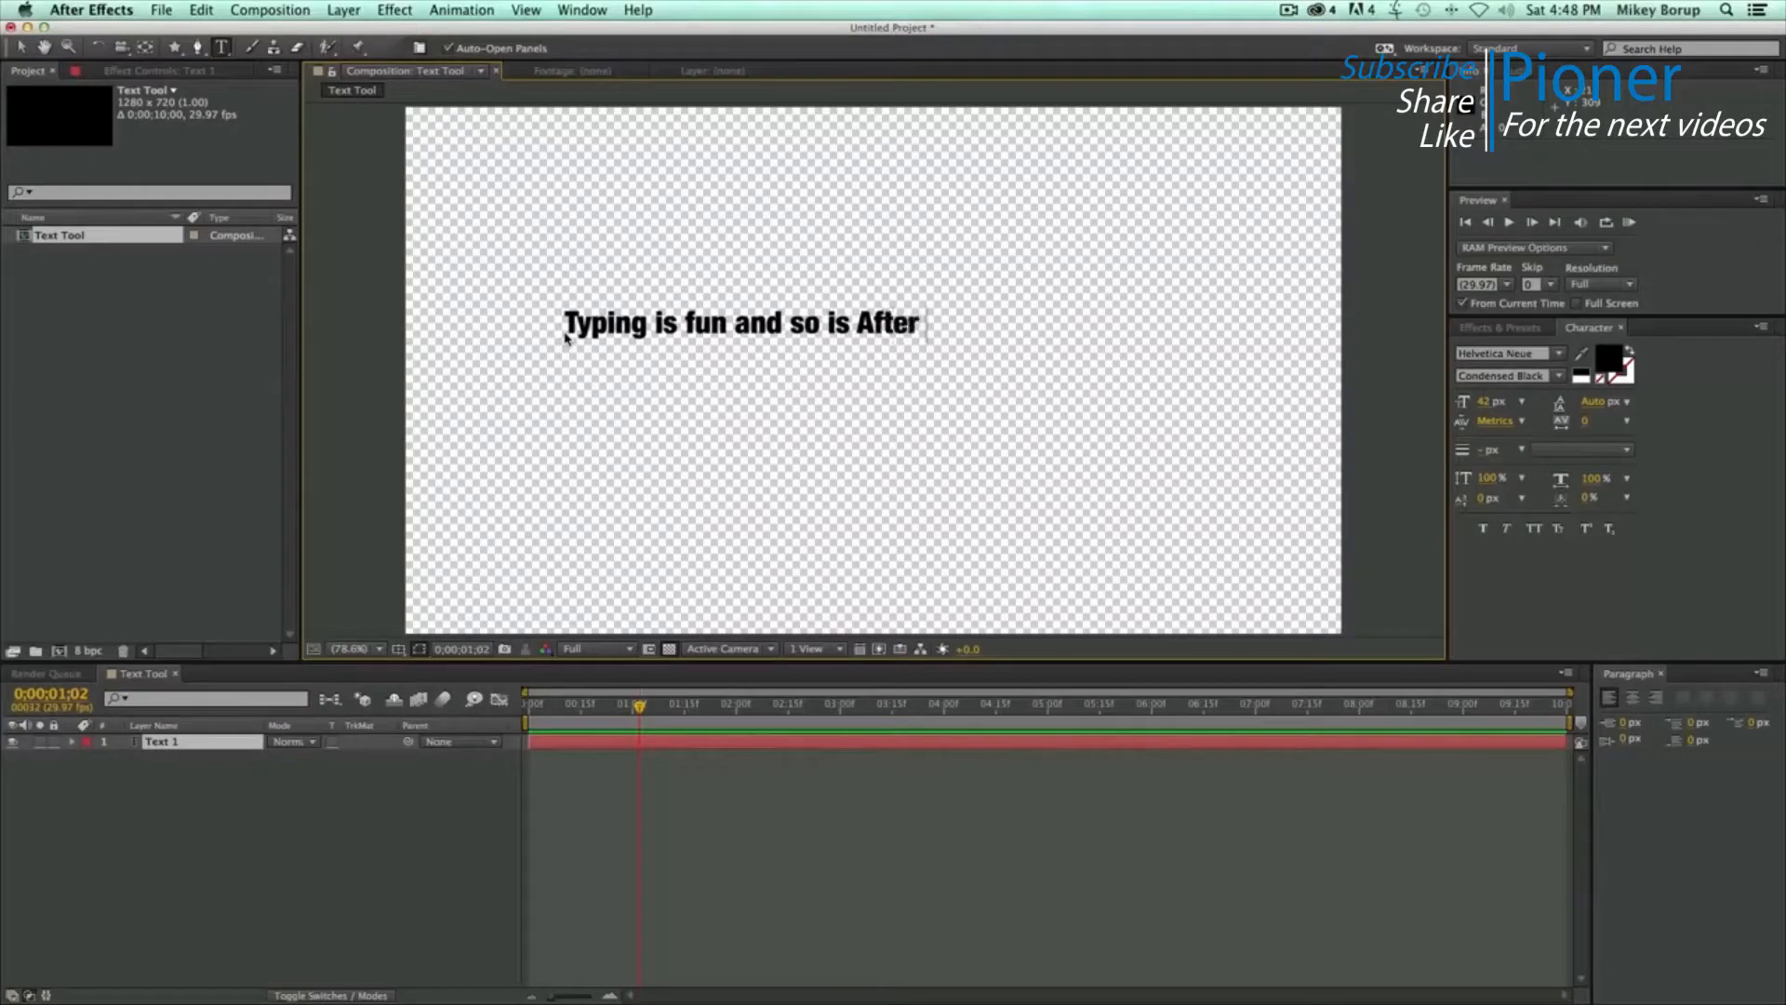
type("Effects")
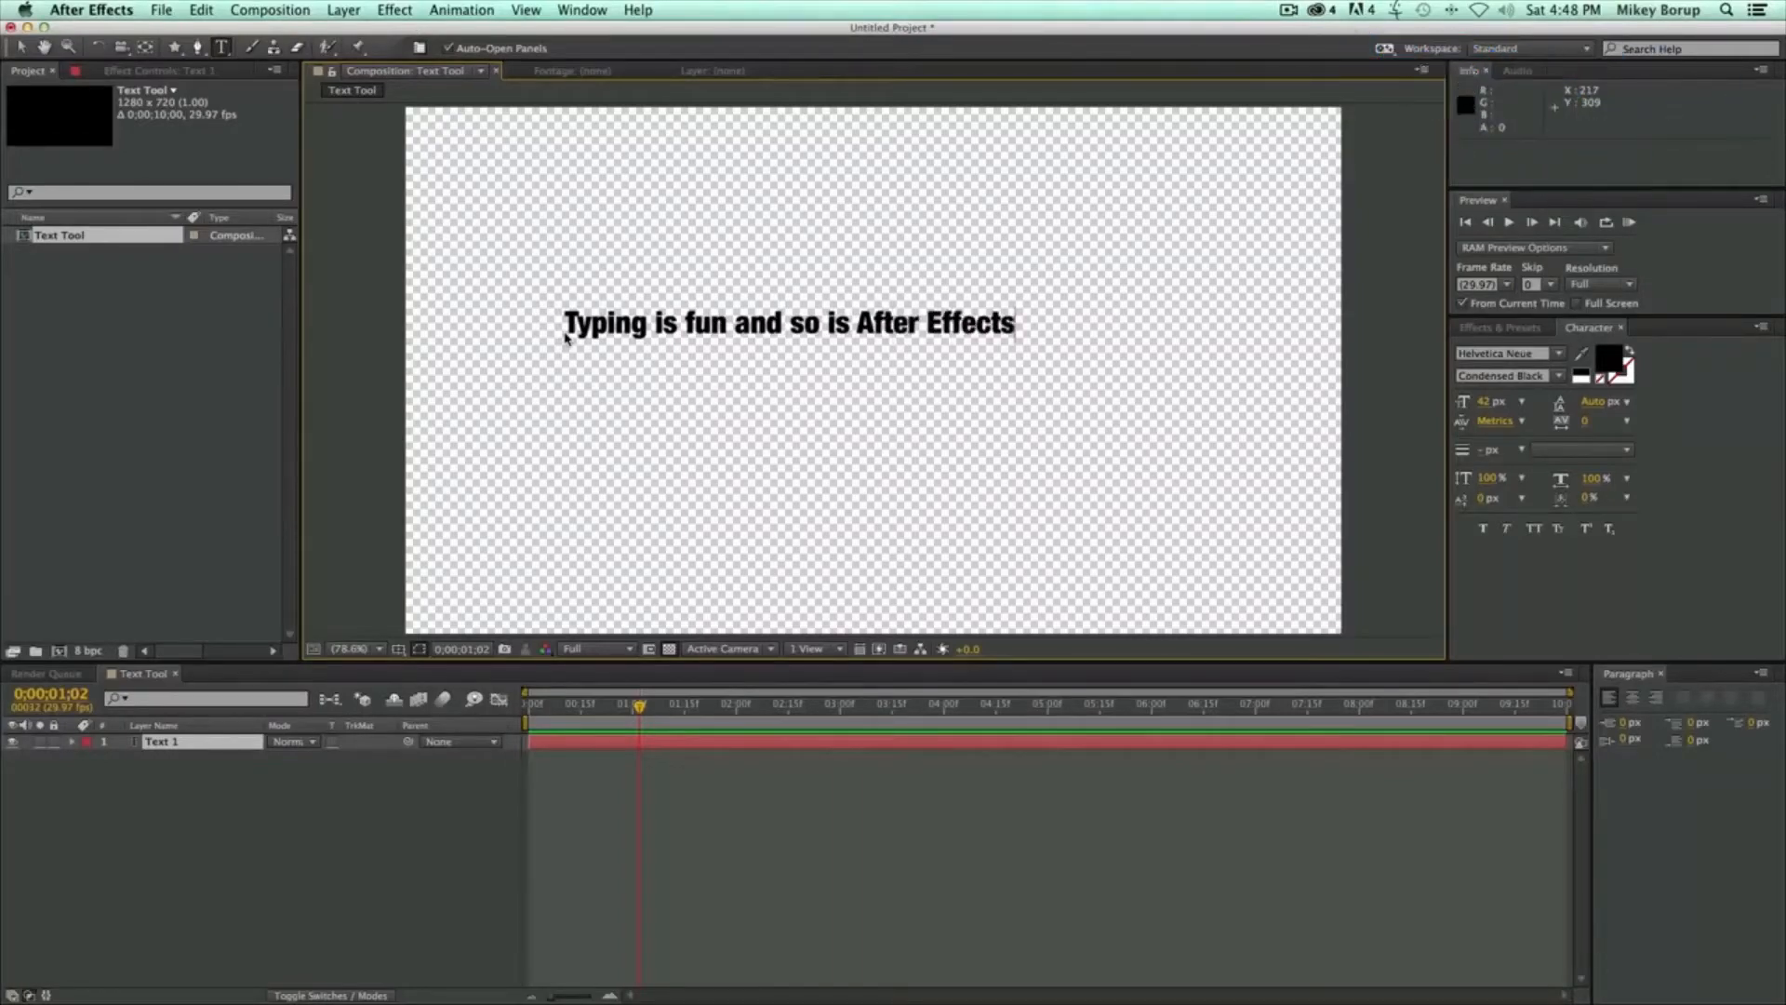
left_click(21, 47)
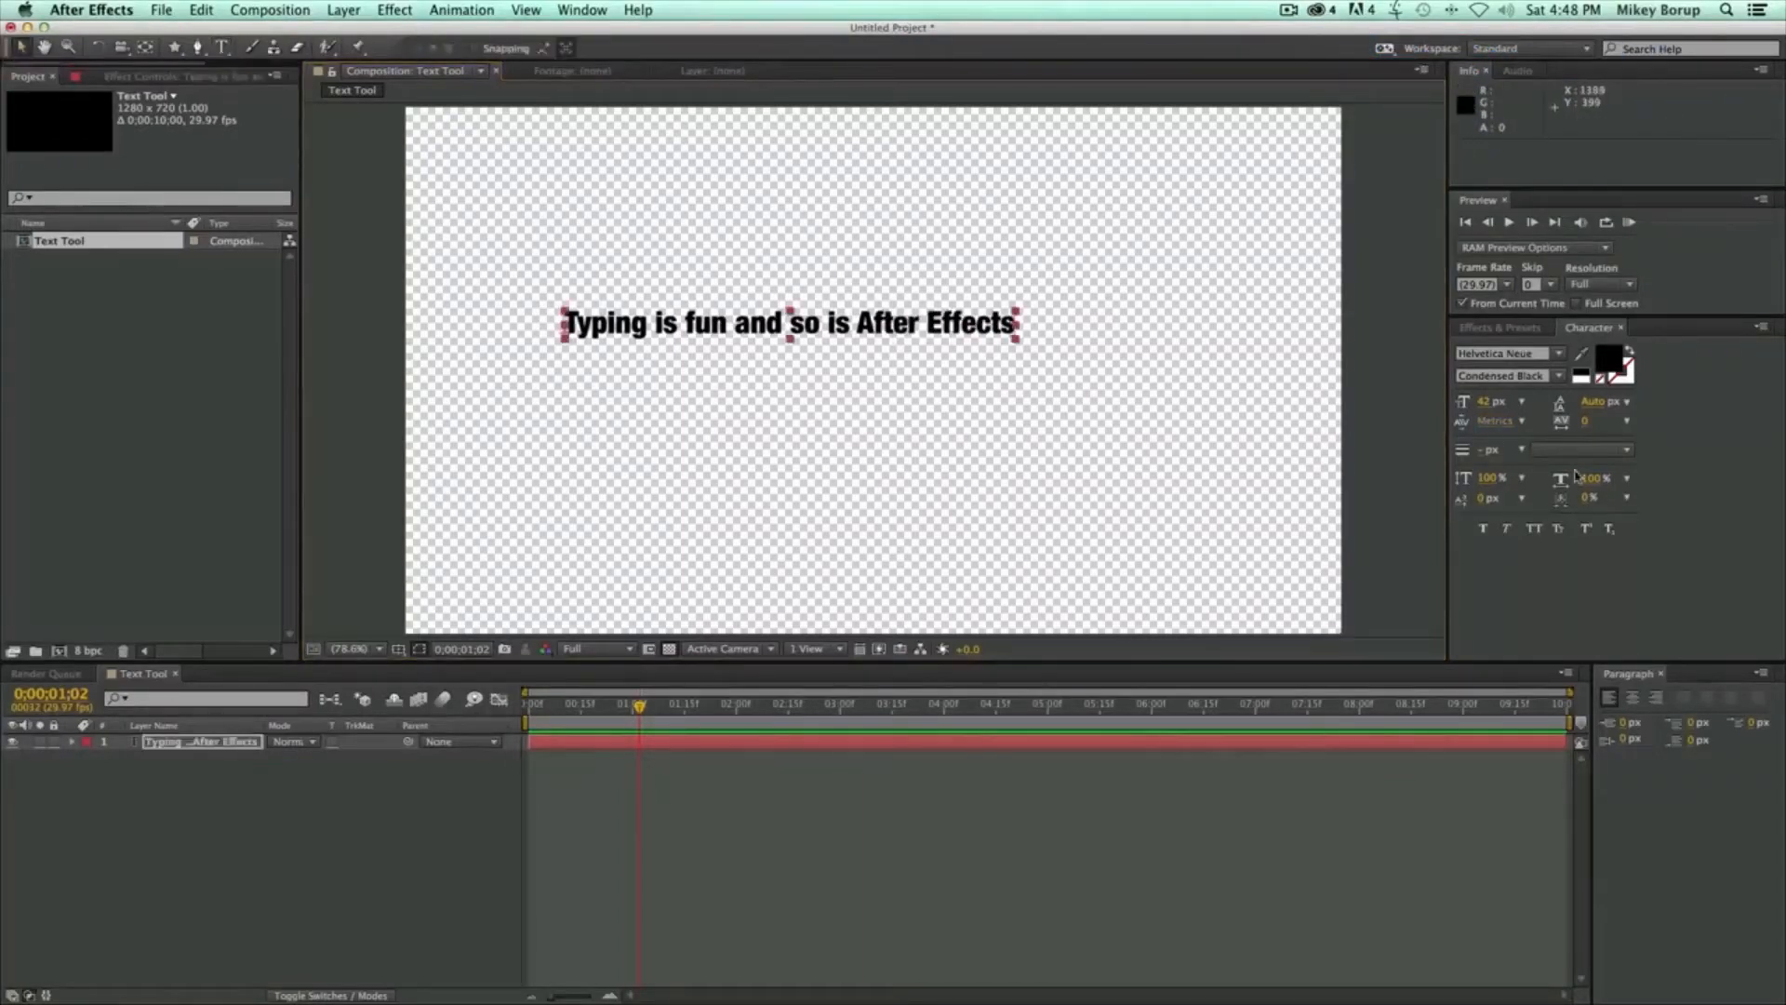
- Try all caps, faux bold, small caps, superscript, subscript and faux italic on the text, switching each style back off
left_click(1534, 529)
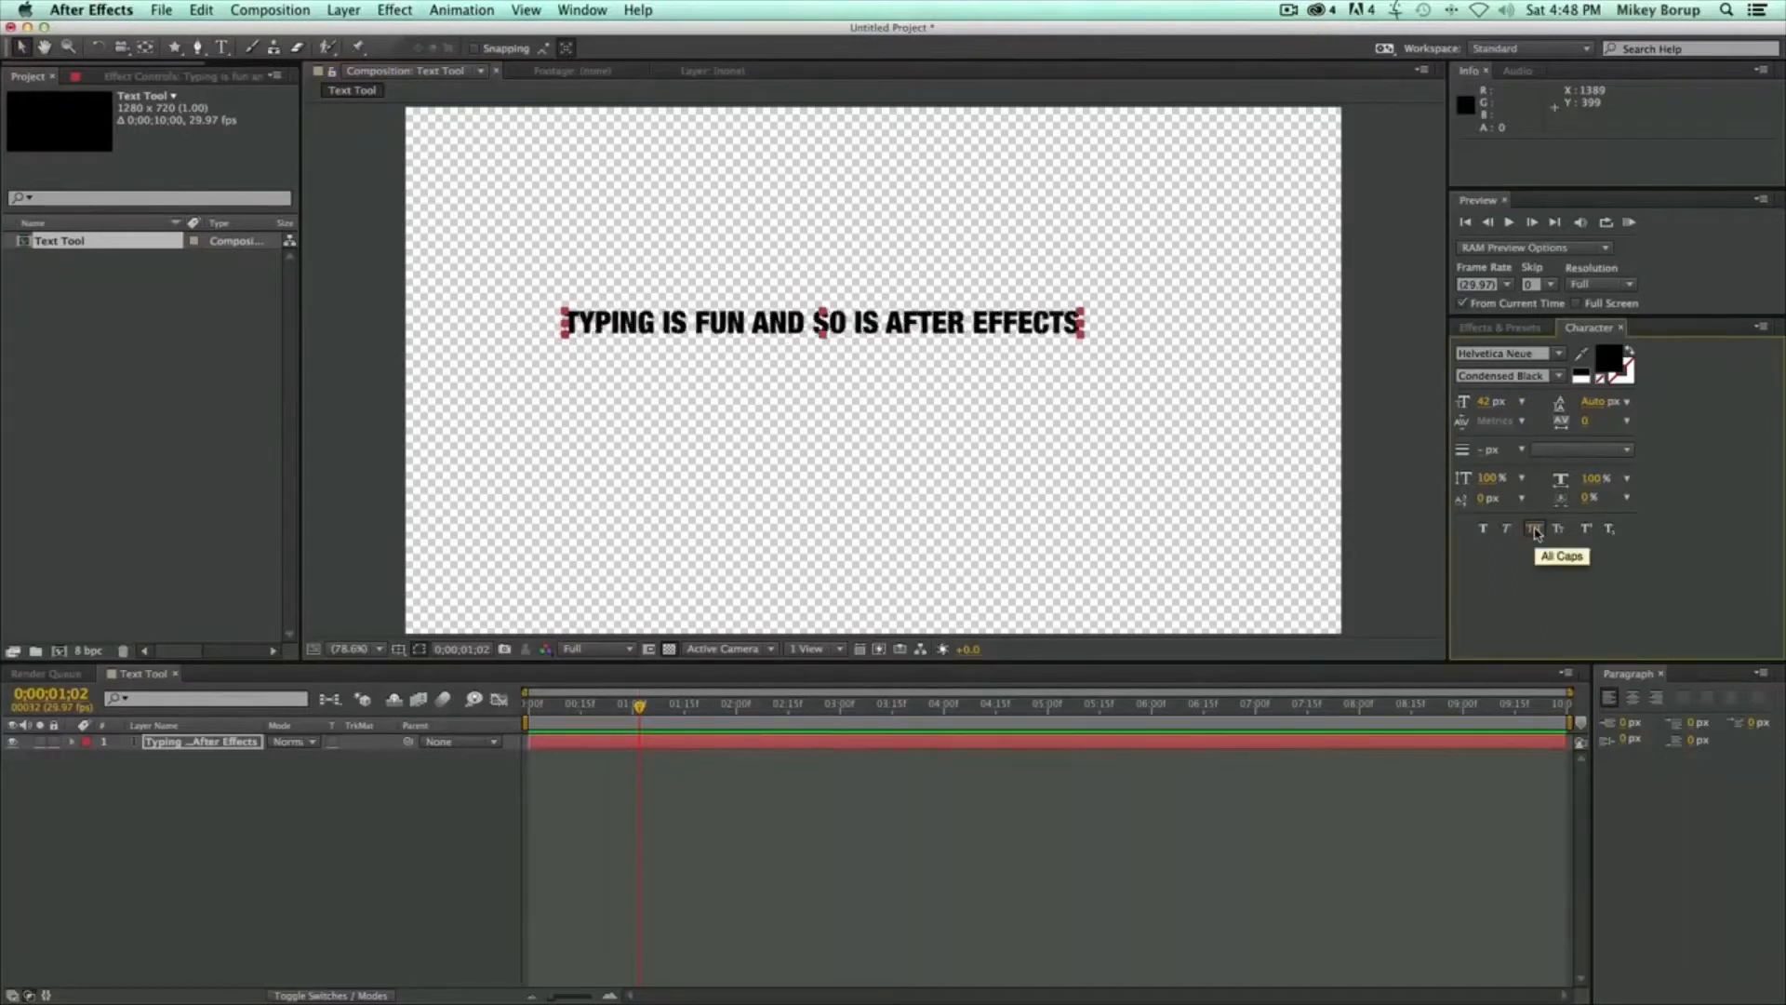
left_click(1534, 529)
left_click(1483, 530)
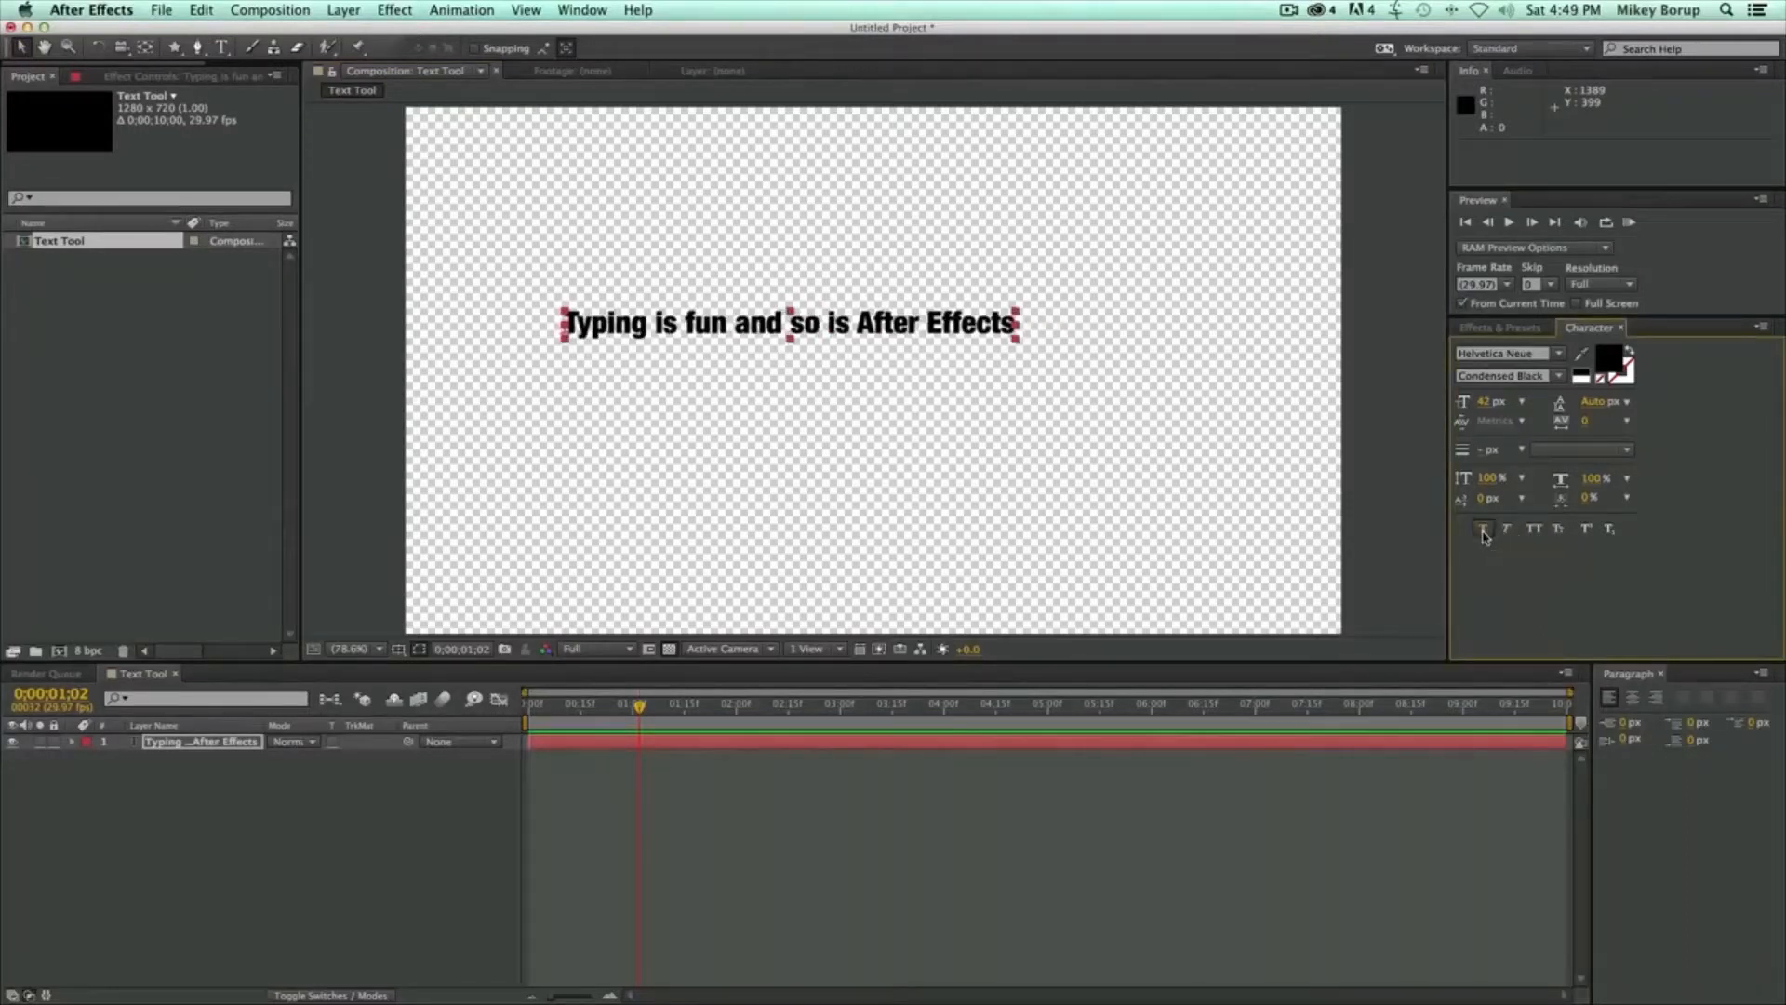
left_click(1484, 530)
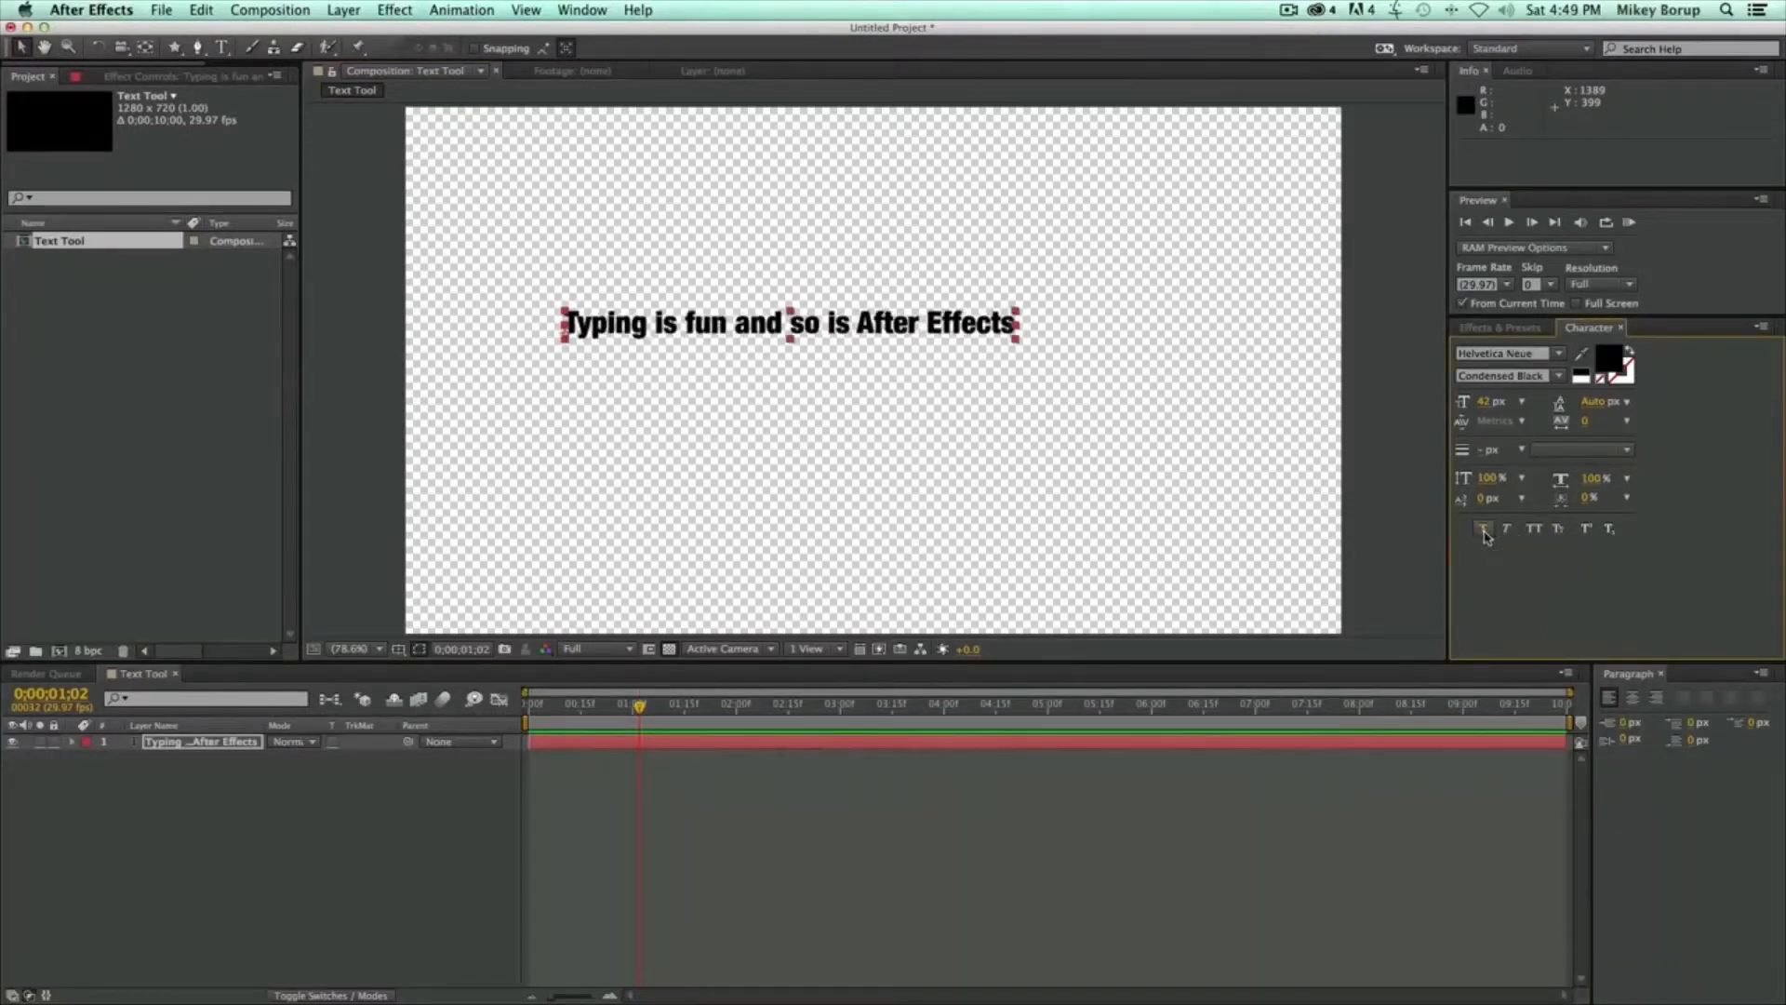
left_click(1557, 530)
left_click(1557, 530)
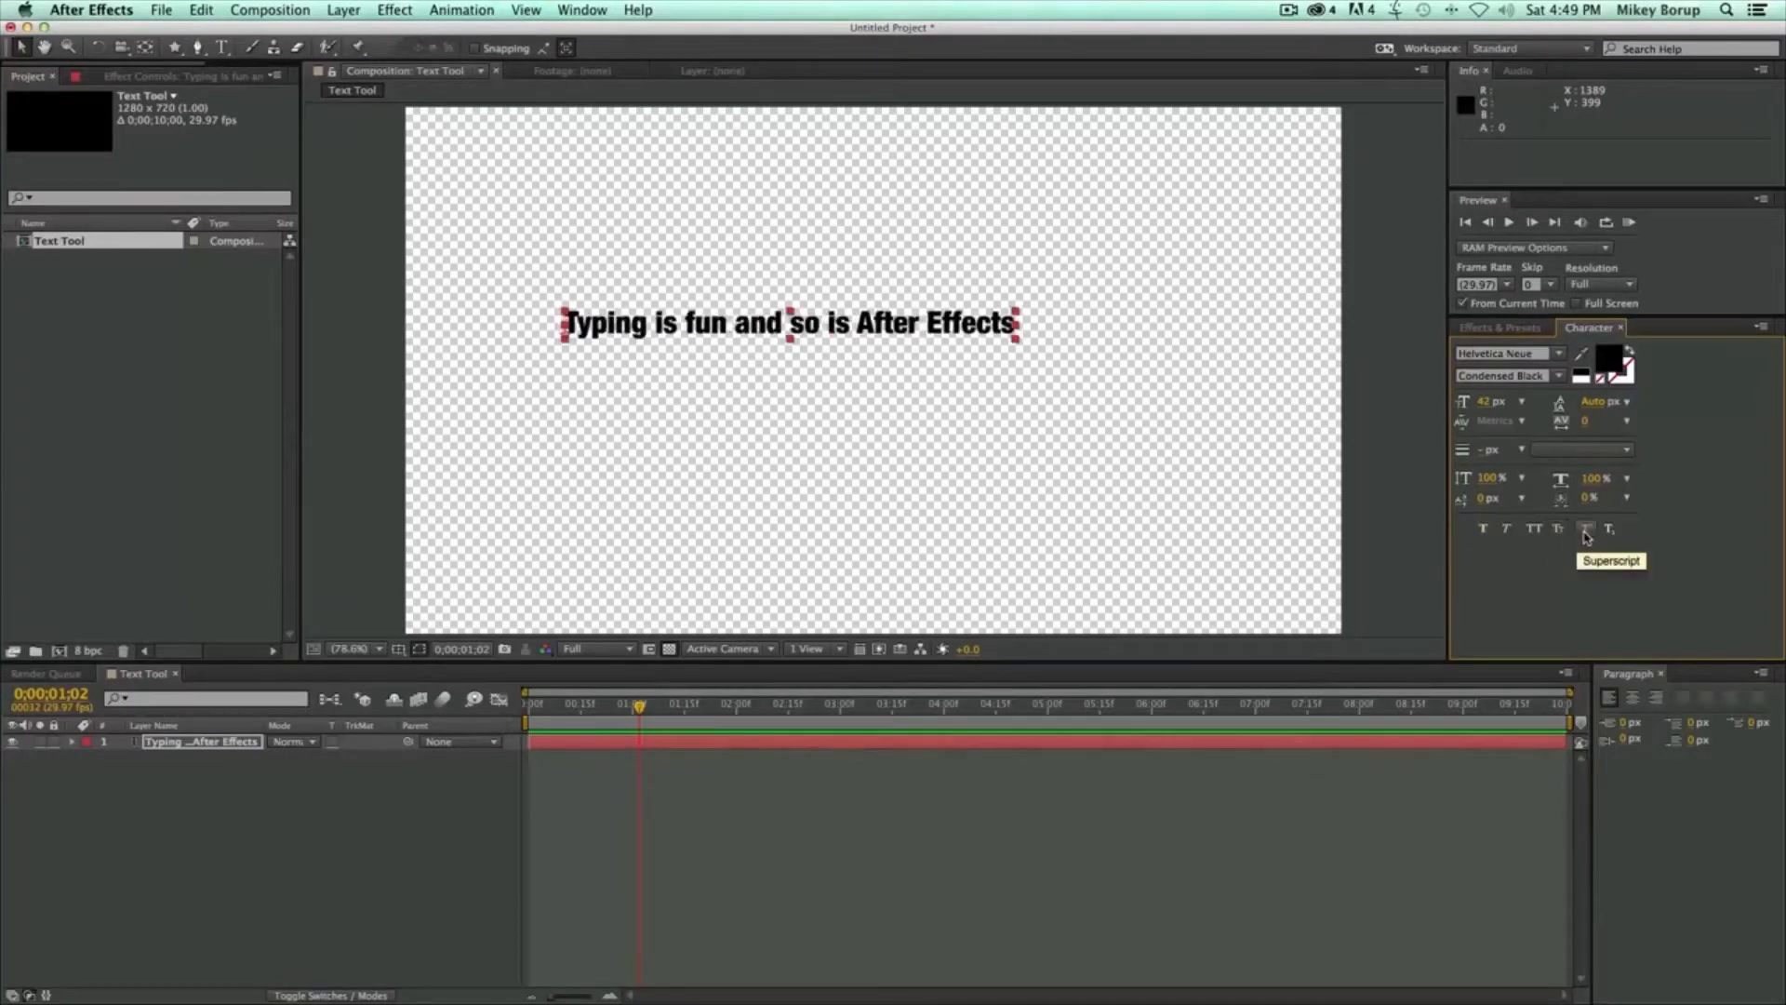
left_click(1586, 531)
left_click(1585, 530)
left_click(1609, 530)
left_click(1609, 530)
left_click(1509, 530)
left_click(1510, 530)
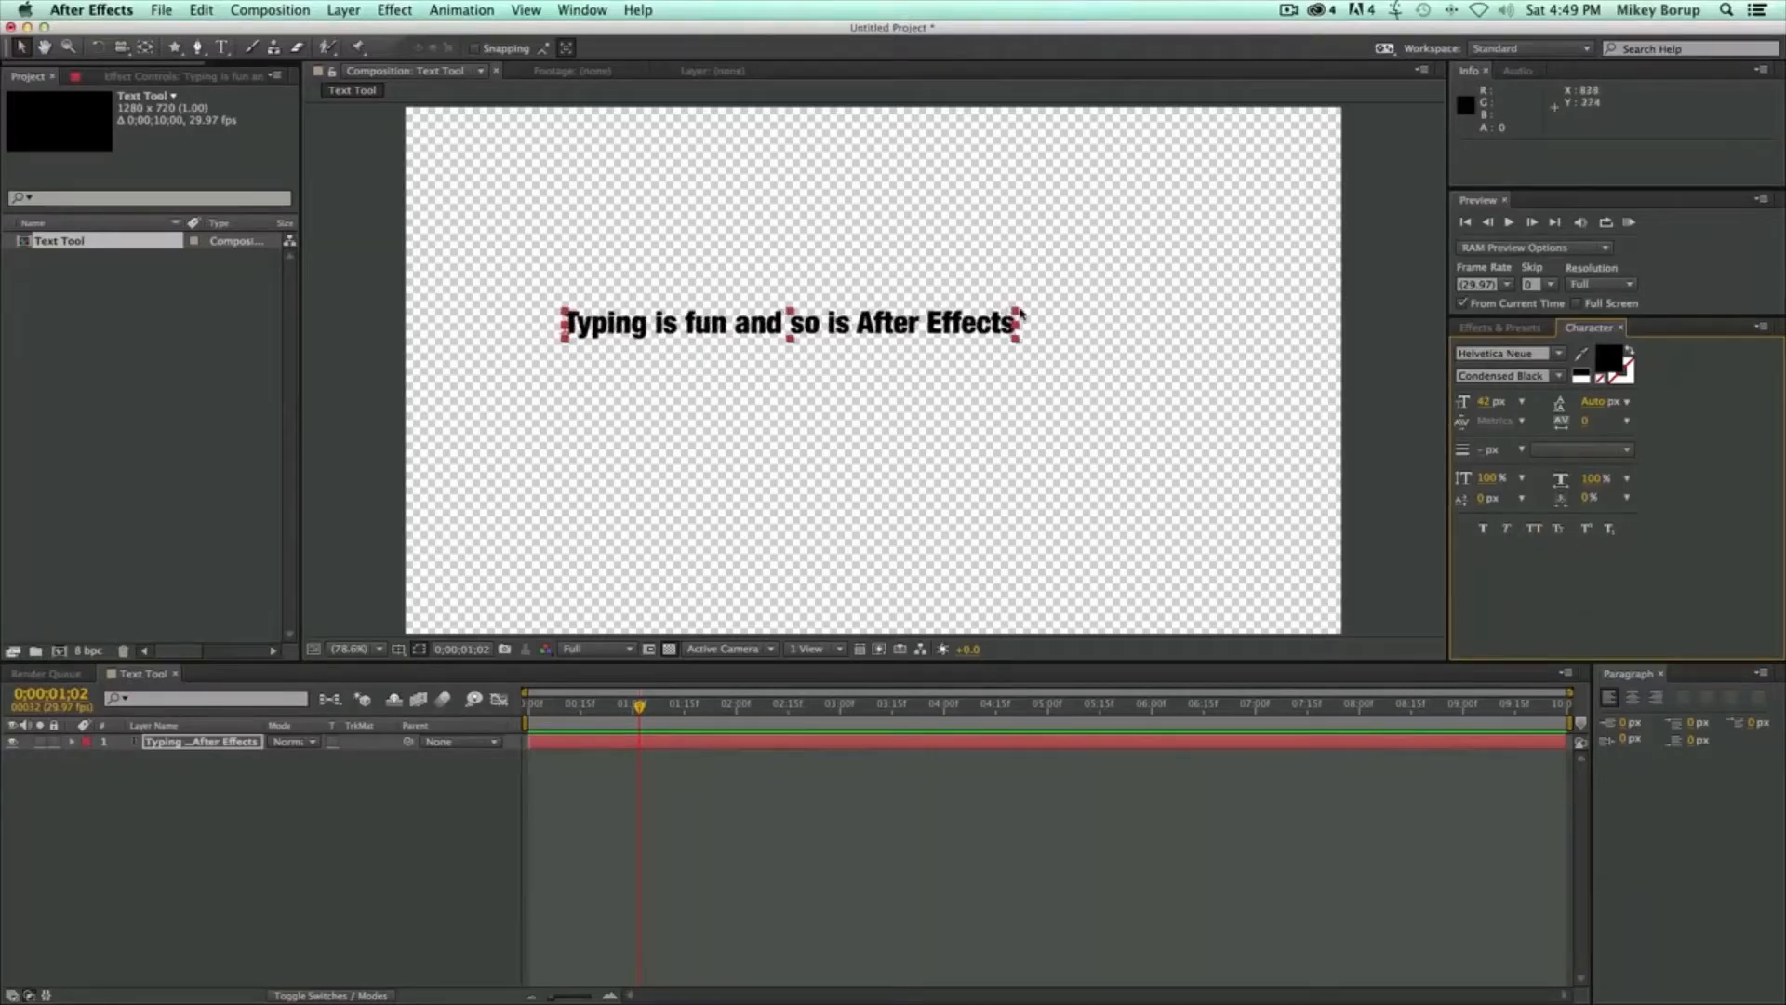
- Scale the text layer up across most of the frame, roughly centred, and set its font size to 45 px
left_click_drag(1019, 318, 1311, 279)
left_click_drag(1174, 315, 1105, 346)
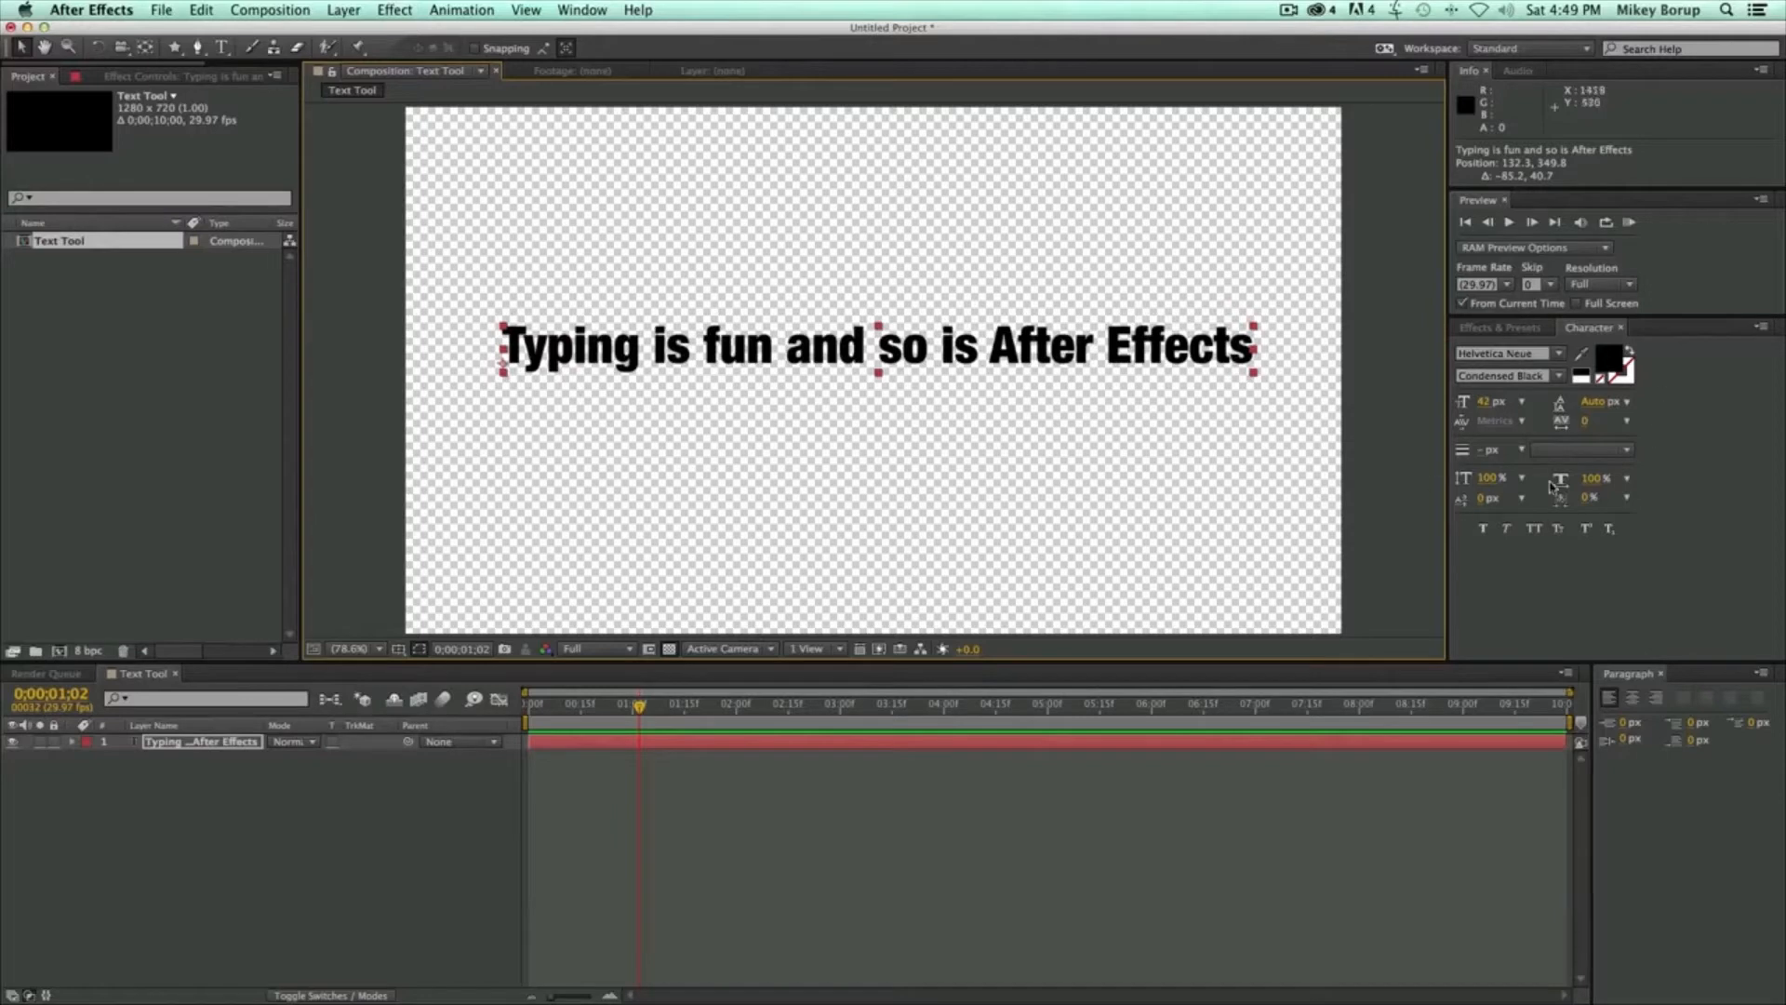
mouse_move(1493, 403)
left_mouse_down()
mouse_move(1534, 404)
mouse_move(1486, 403)
mouse_move(1509, 404)
left_mouse_up()
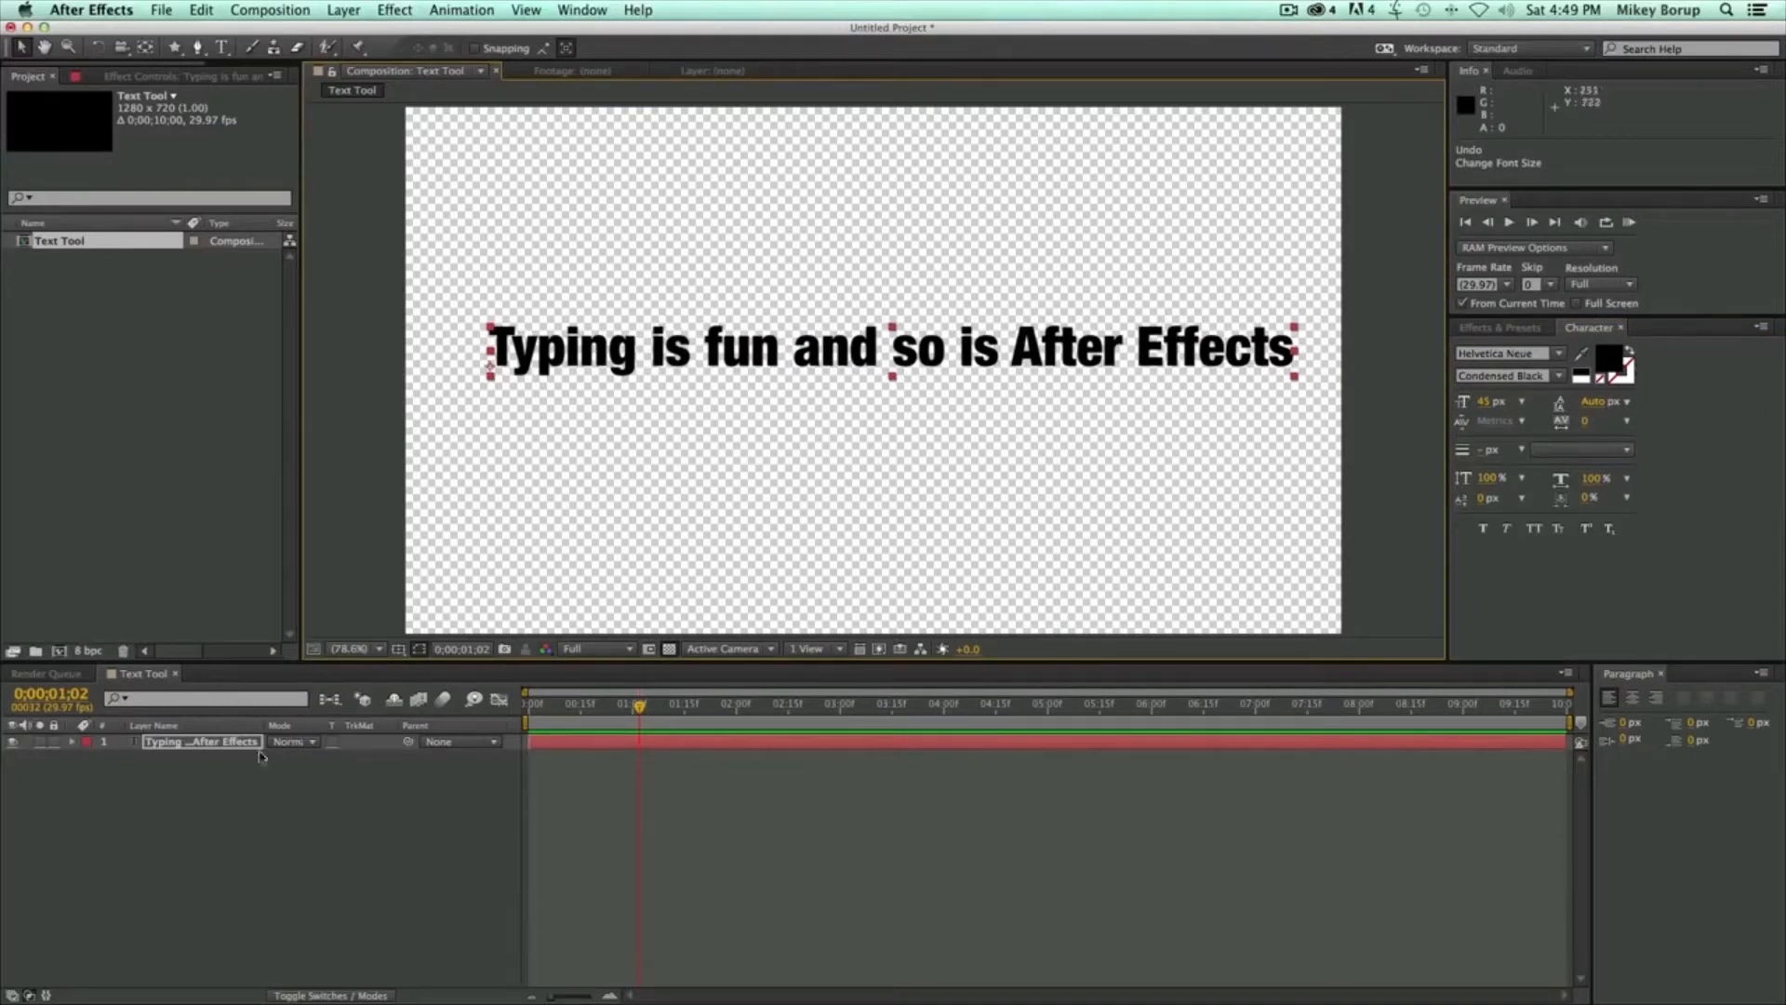
- Reveal the layer's text properties and set a Source Text keyframe at 0;00;00;00
left_click(73, 742)
left_click(90, 757)
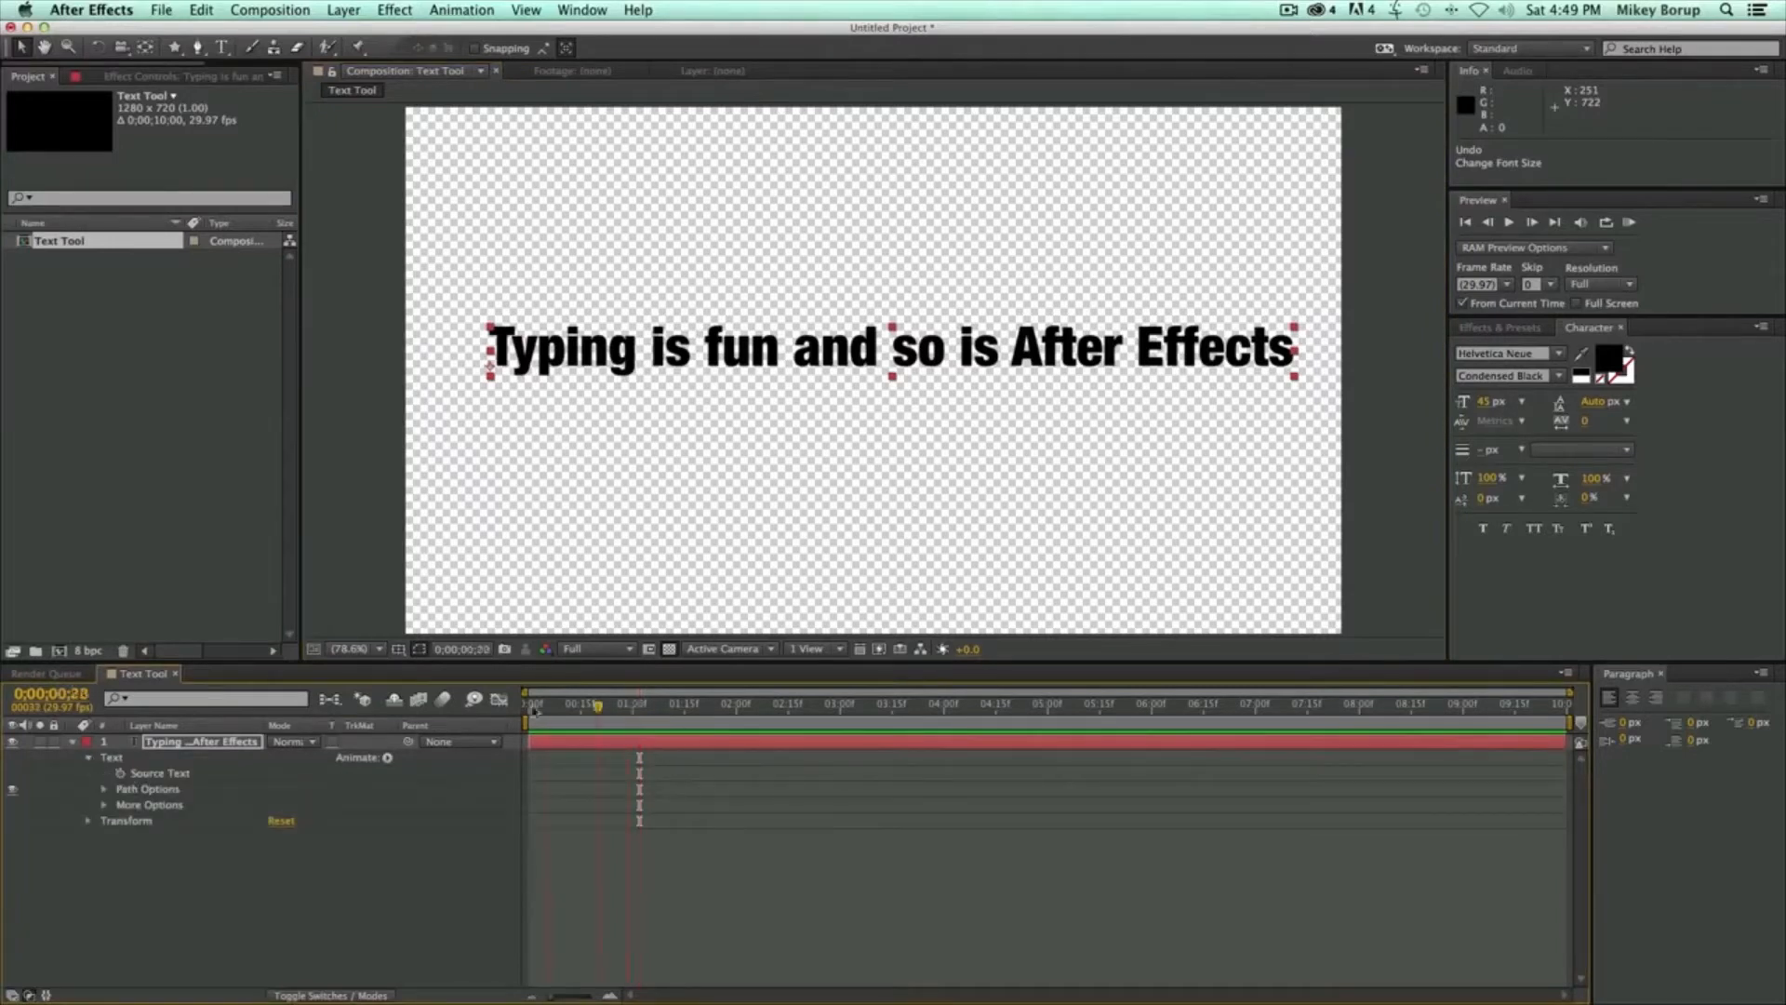
left_click(184, 772)
key("Home")
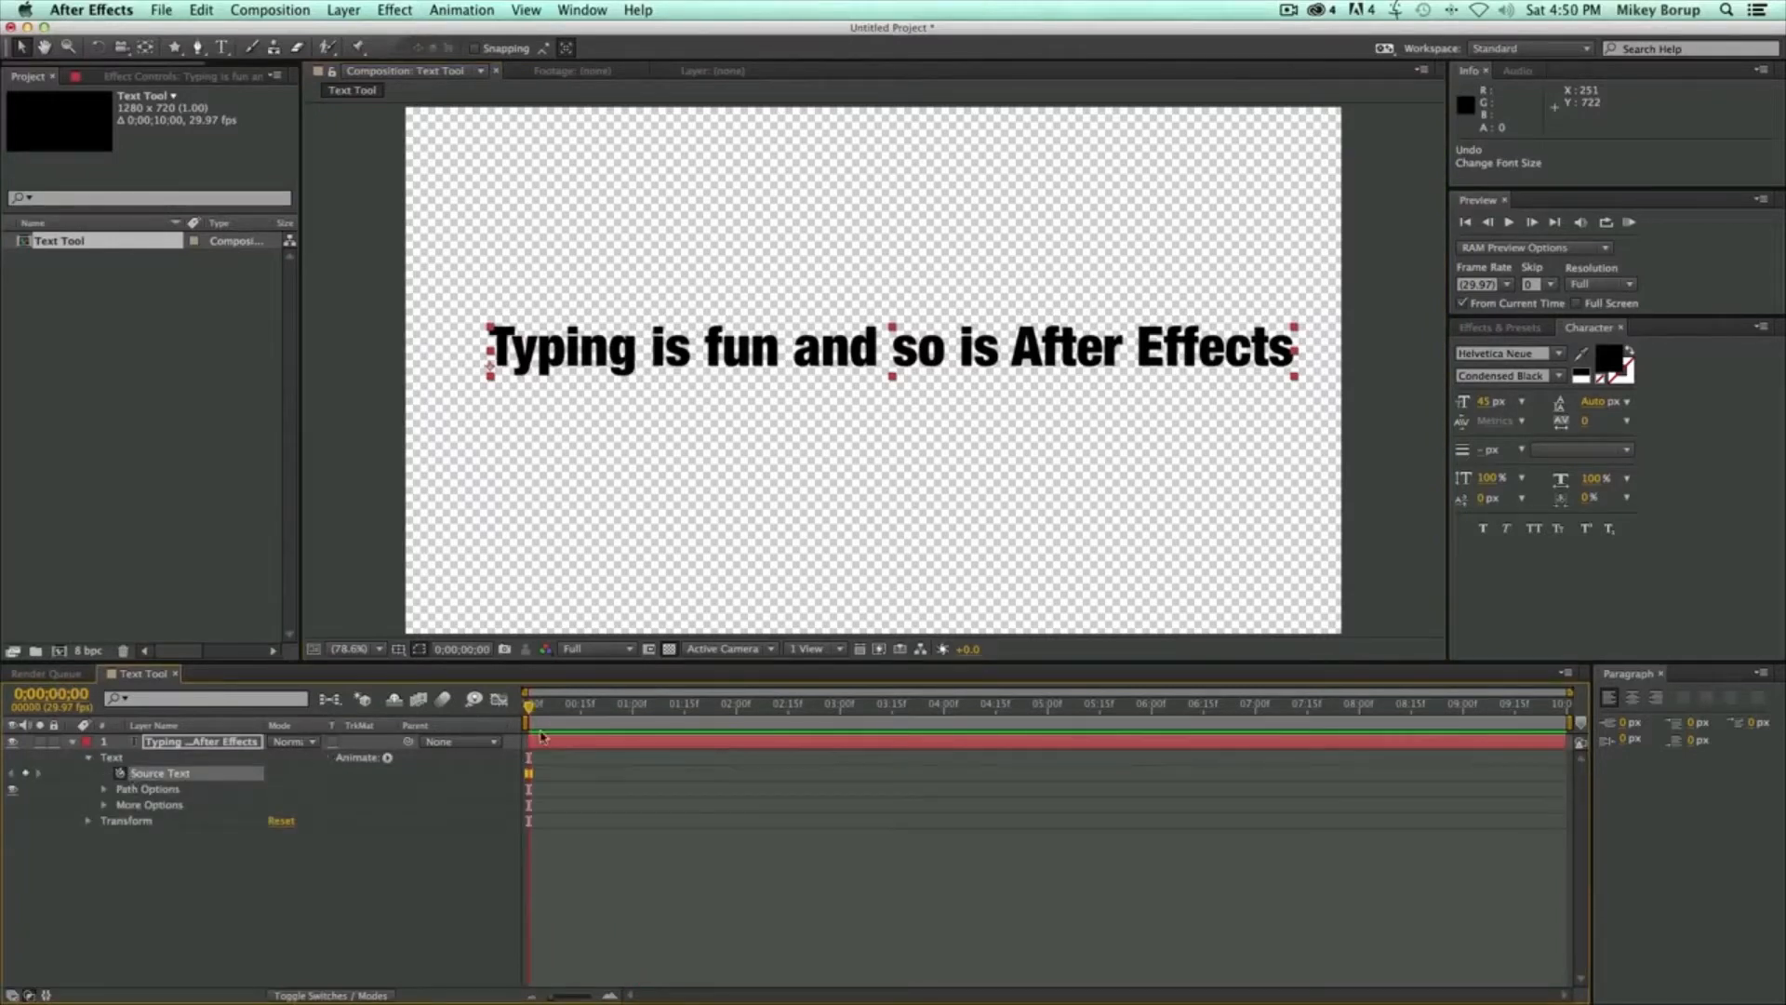
- Change the text's font style to UltraLight at 0;00;01;09 as a new Source Text keyframe
left_click_drag(570, 709, 665, 713)
left_click(1559, 377)
left_click(1488, 429)
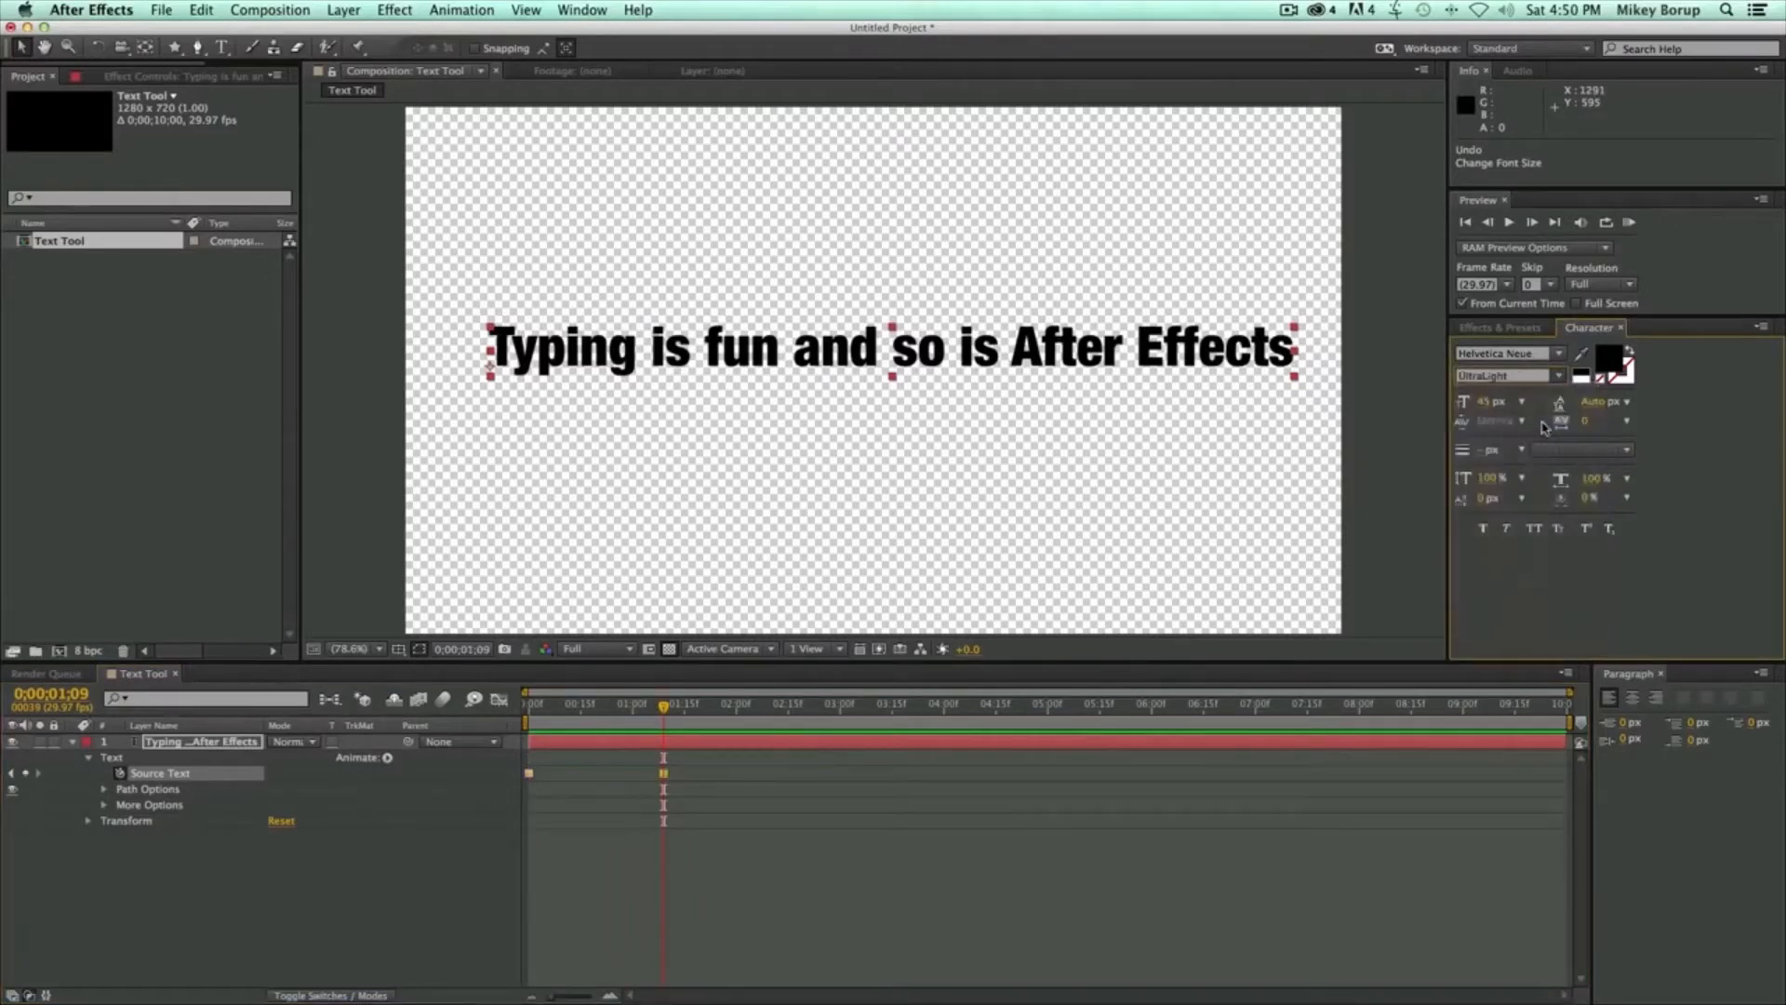
- Keyframe all caps on the text at 0;00;01;28 and faux bold at 0;00;02;16
mouse_move(617, 716)
left_mouse_down()
mouse_move(586, 717)
mouse_move(674, 714)
mouse_move(601, 719)
left_mouse_up()
key("space")
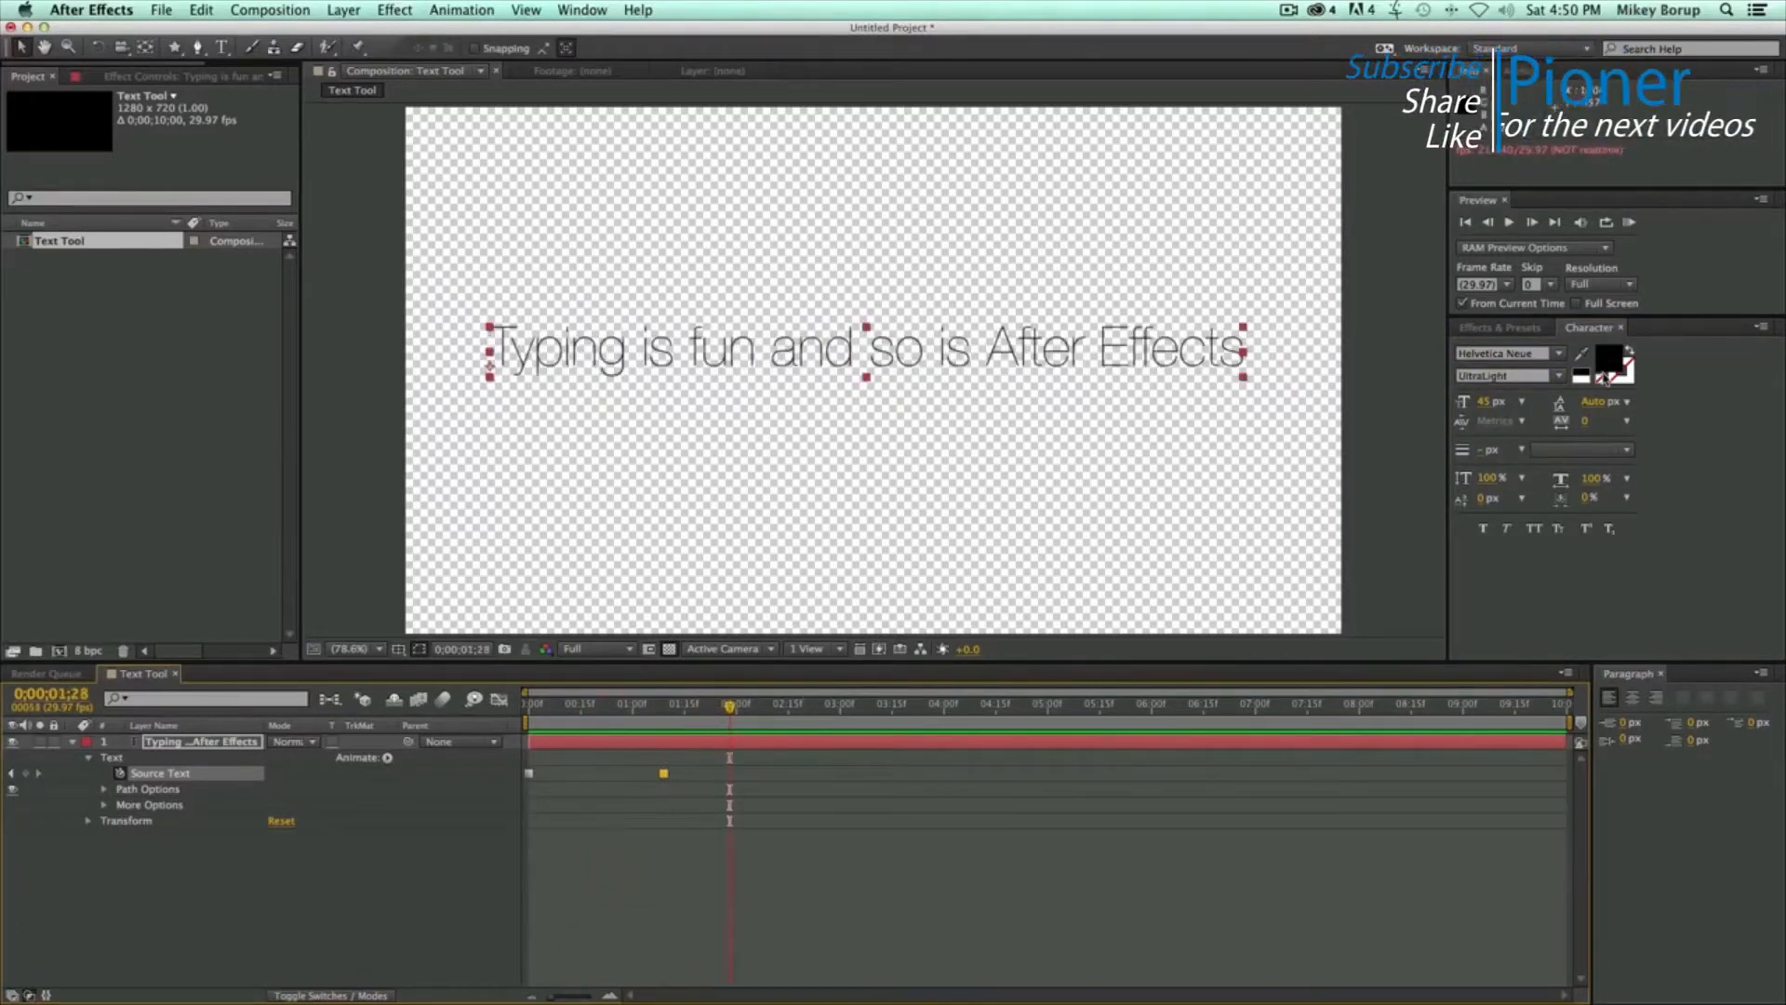
left_click(1535, 531)
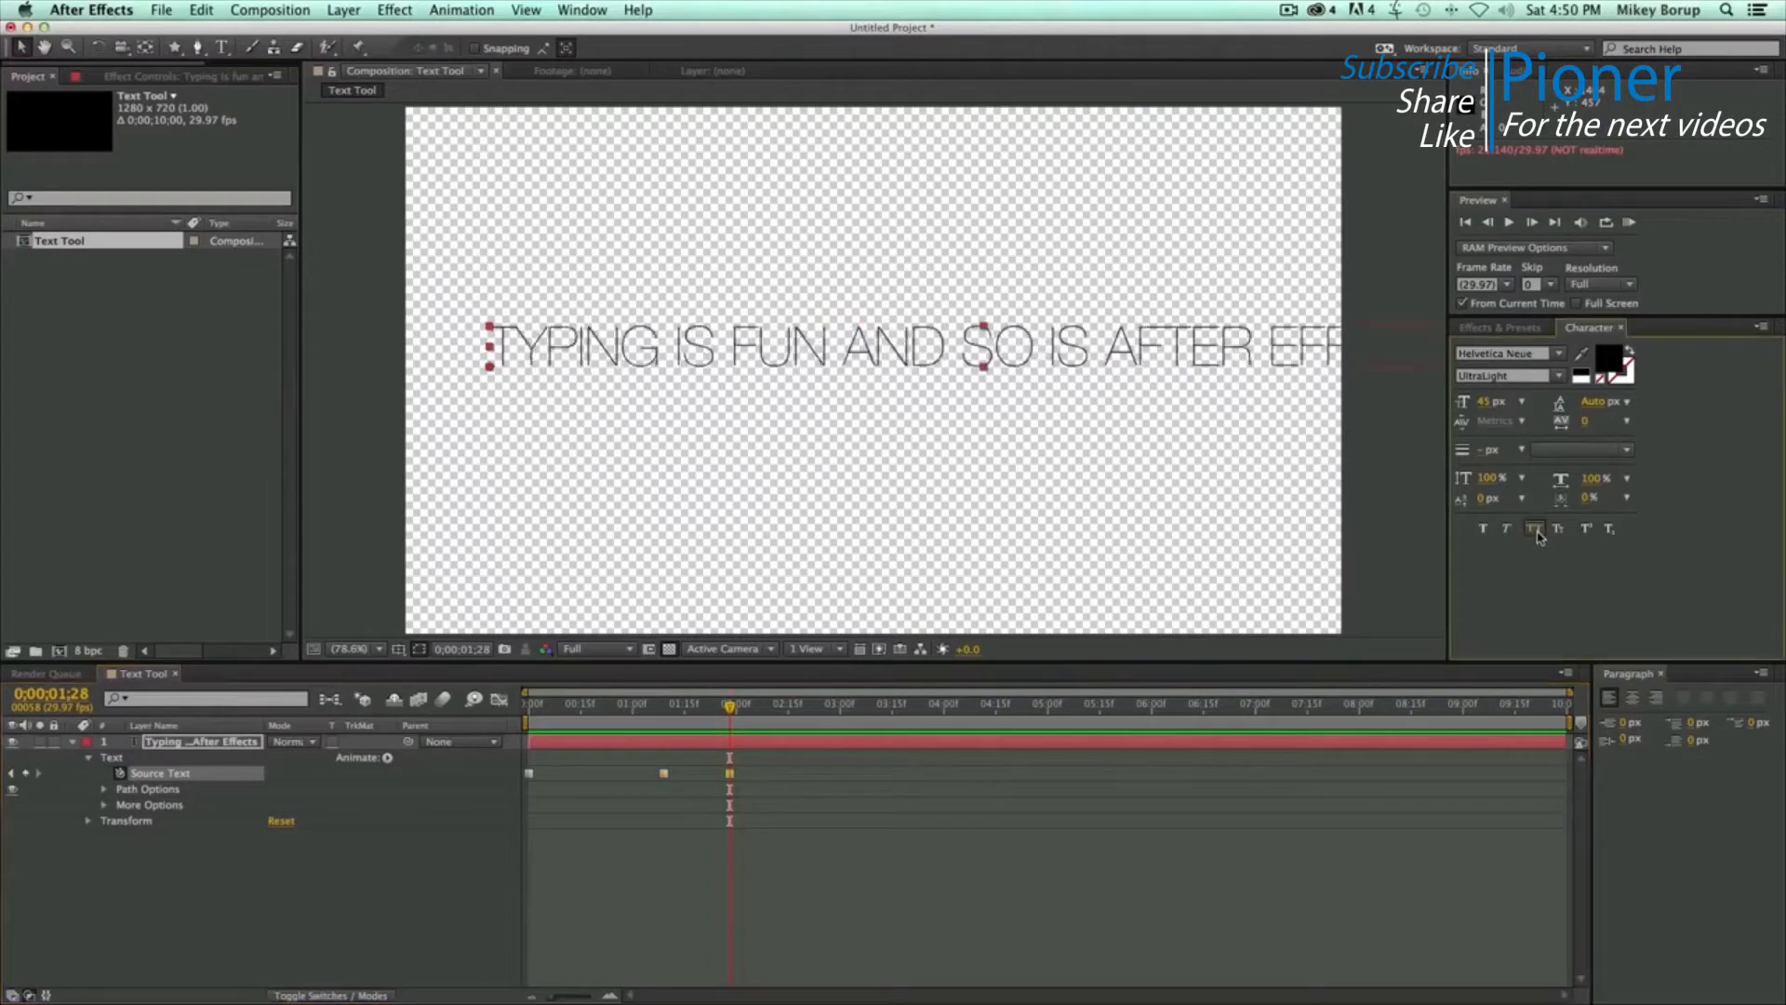
key("space")
key("space")
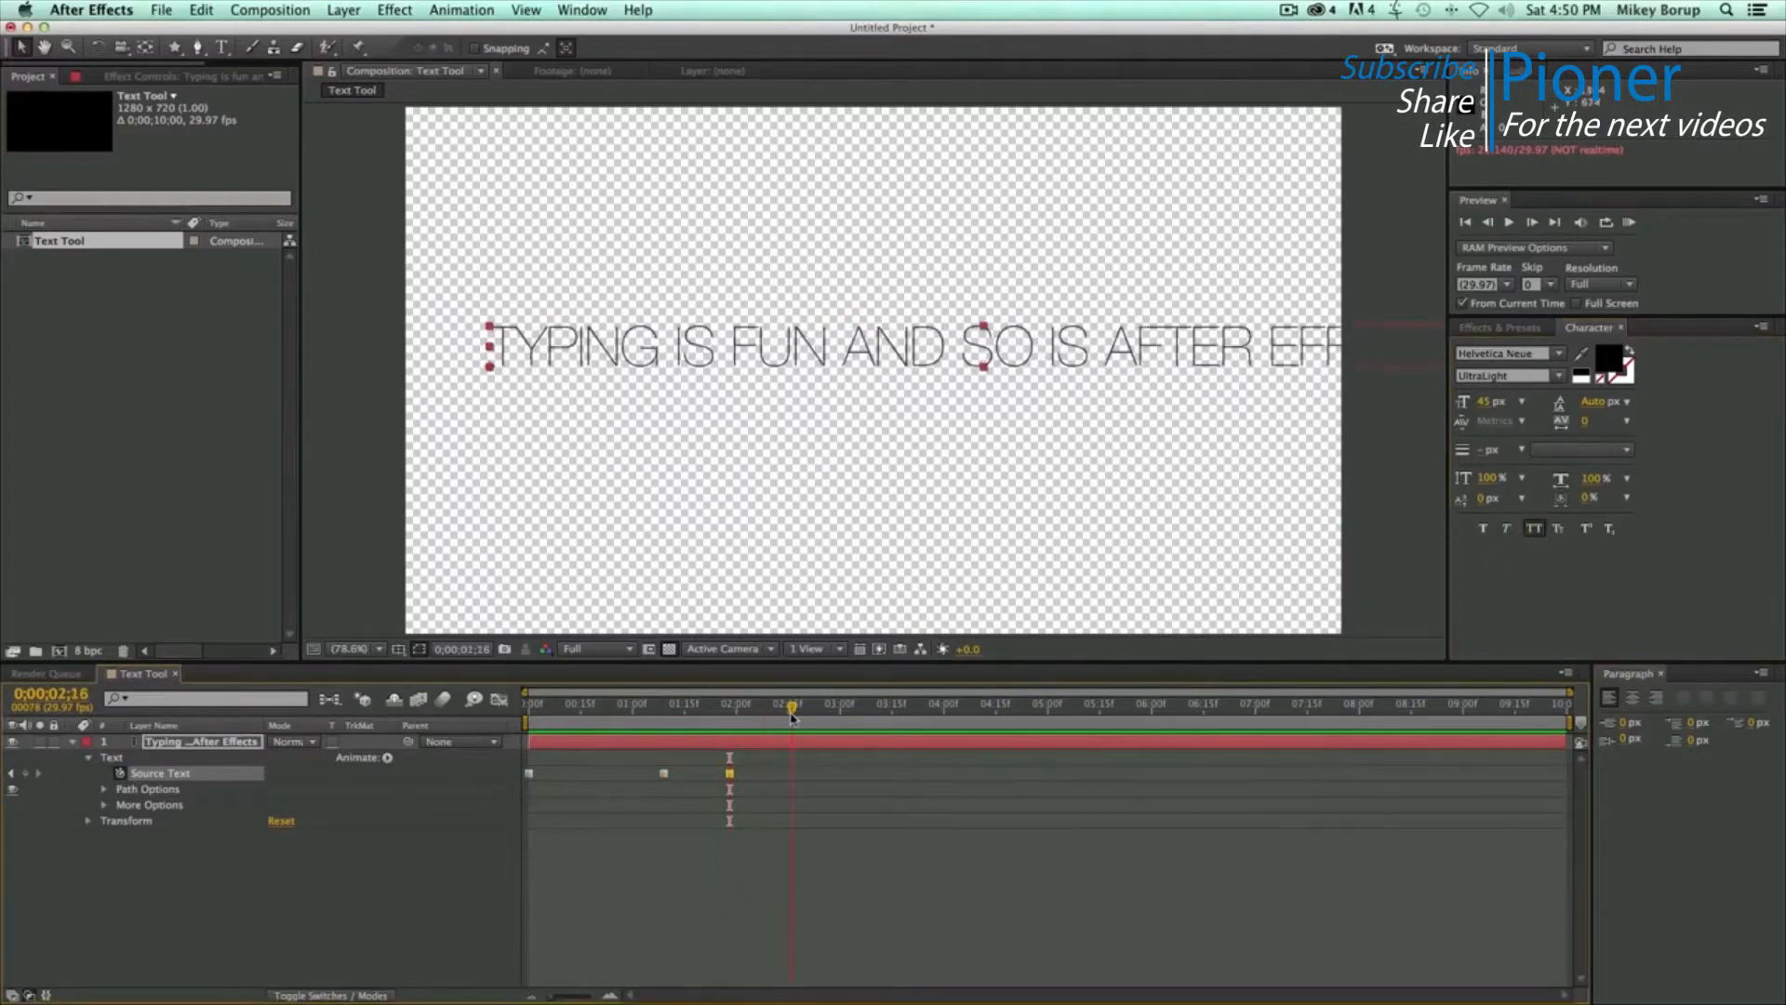
left_click(1482, 527)
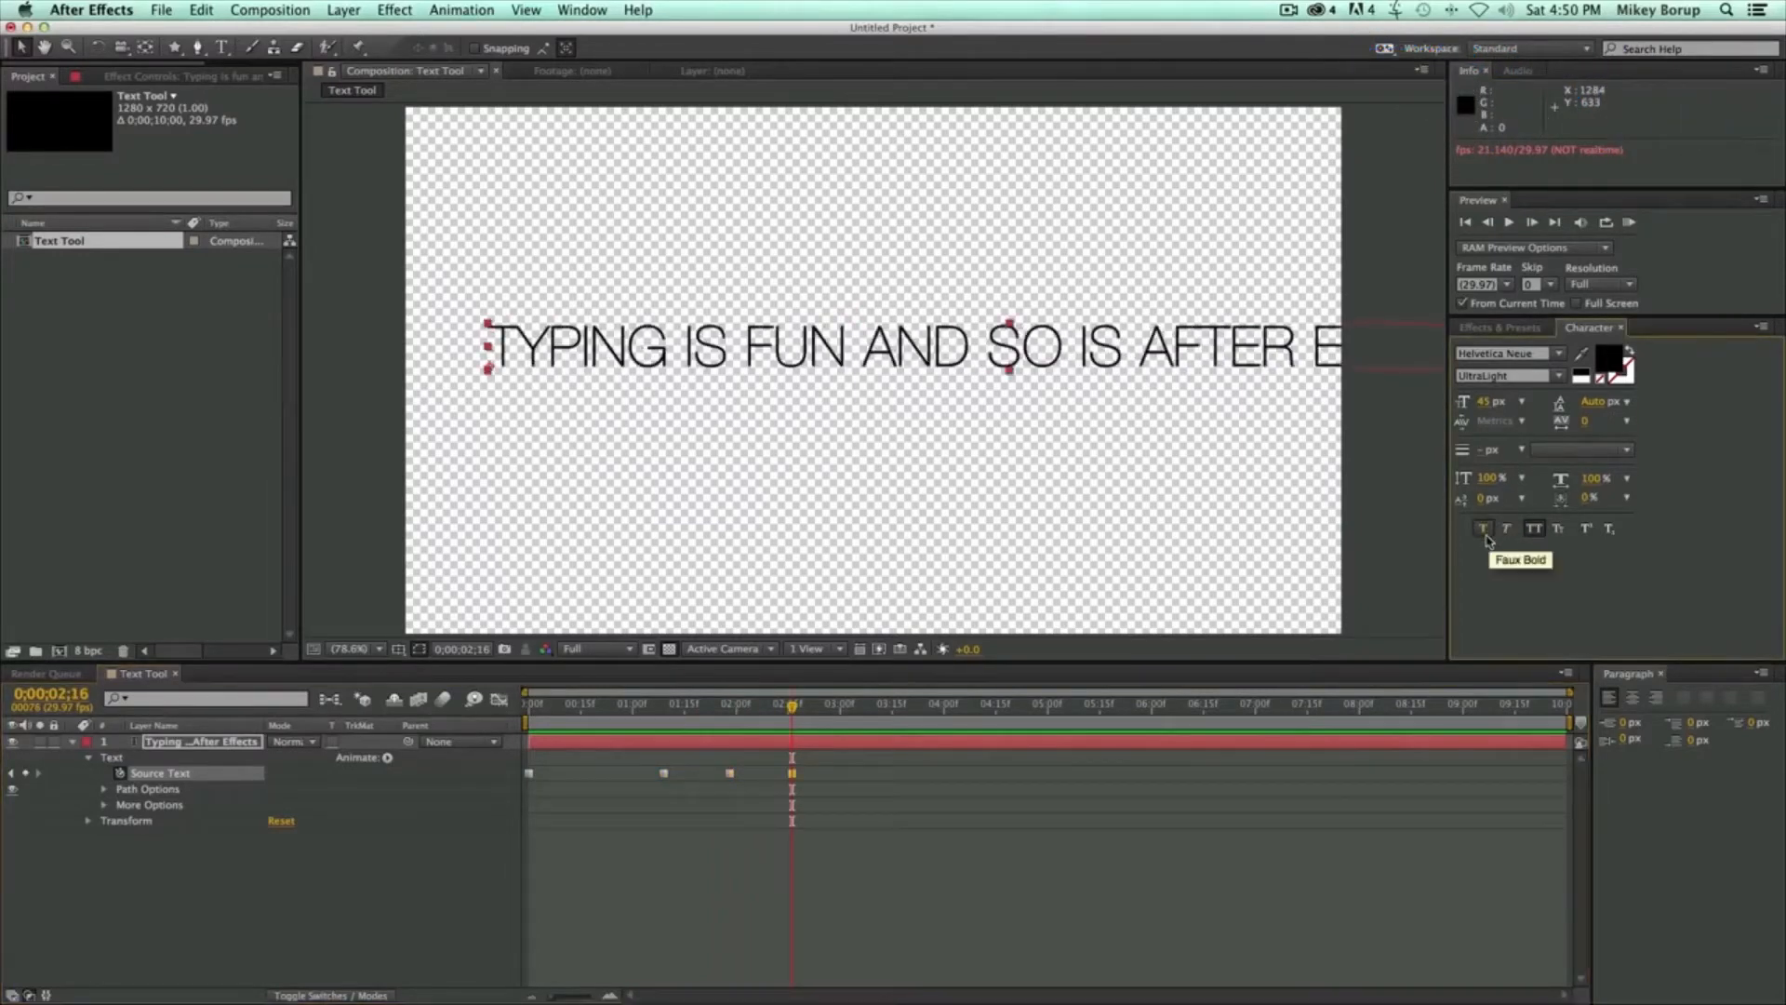
- At 0;00;03;04, turn off all caps and faux bold, and style the text Condensed Bold with tracking of about -128
left_click(844, 707)
key("Page_Down")
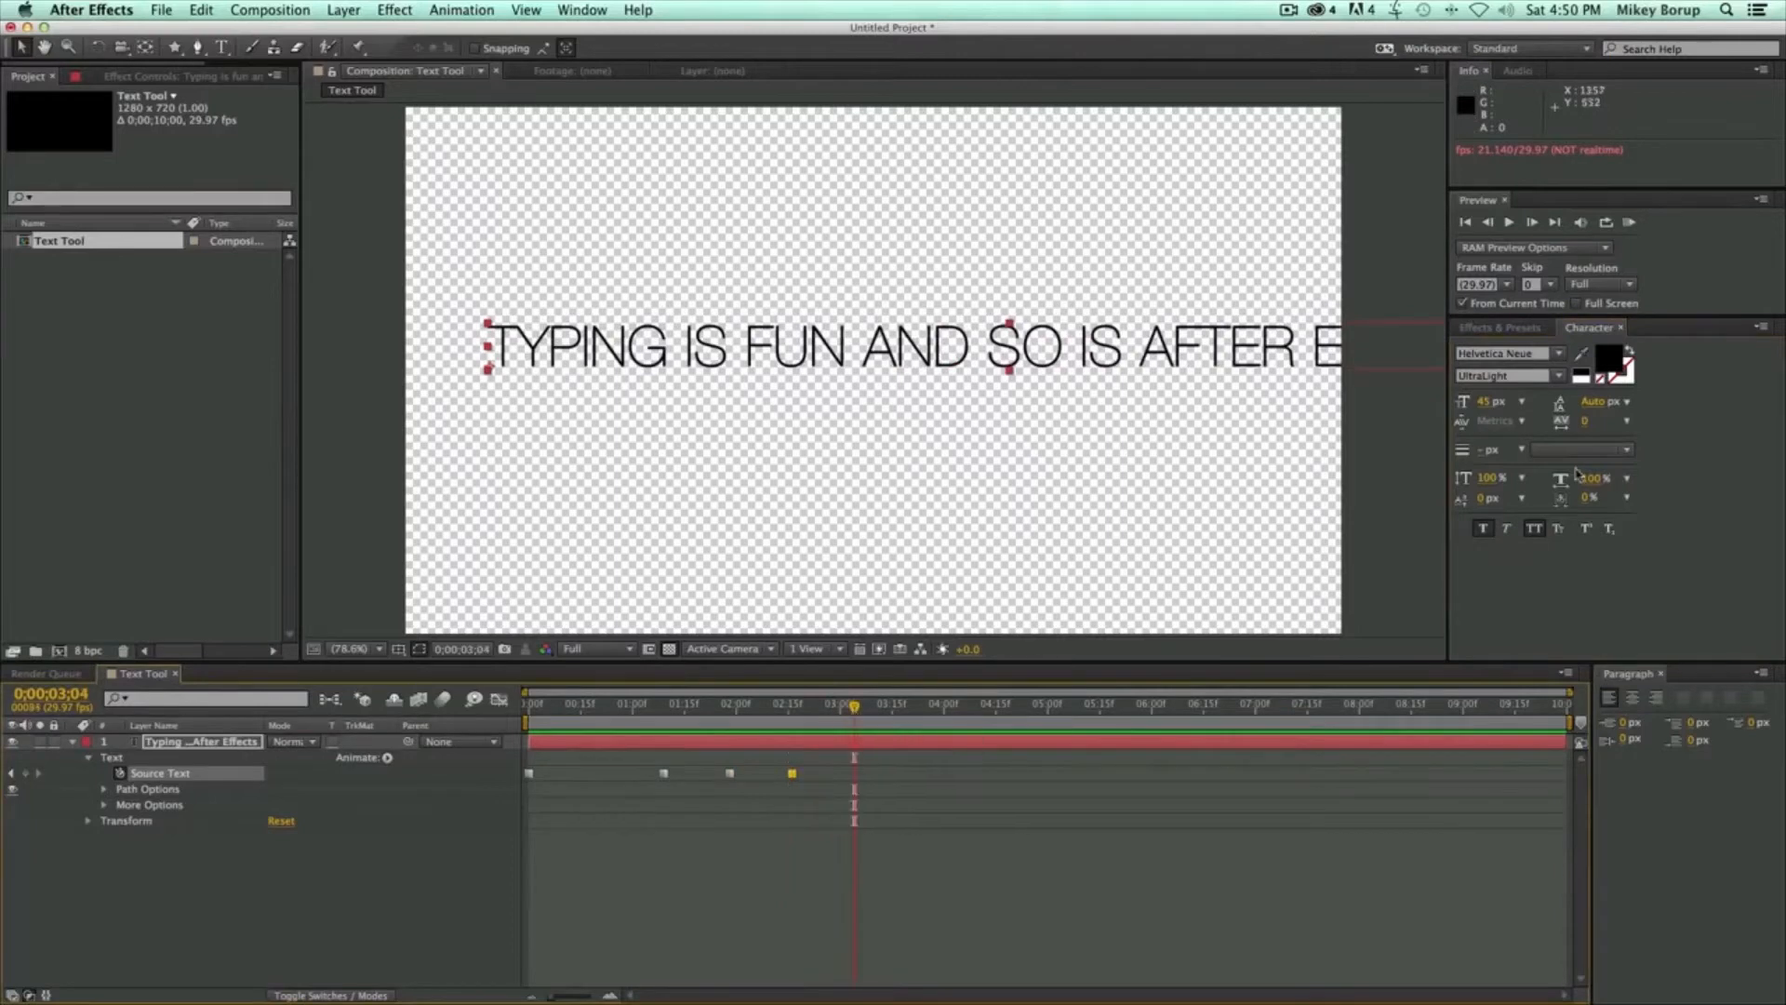
left_click(1533, 527)
left_click(1484, 527)
left_click(1555, 377)
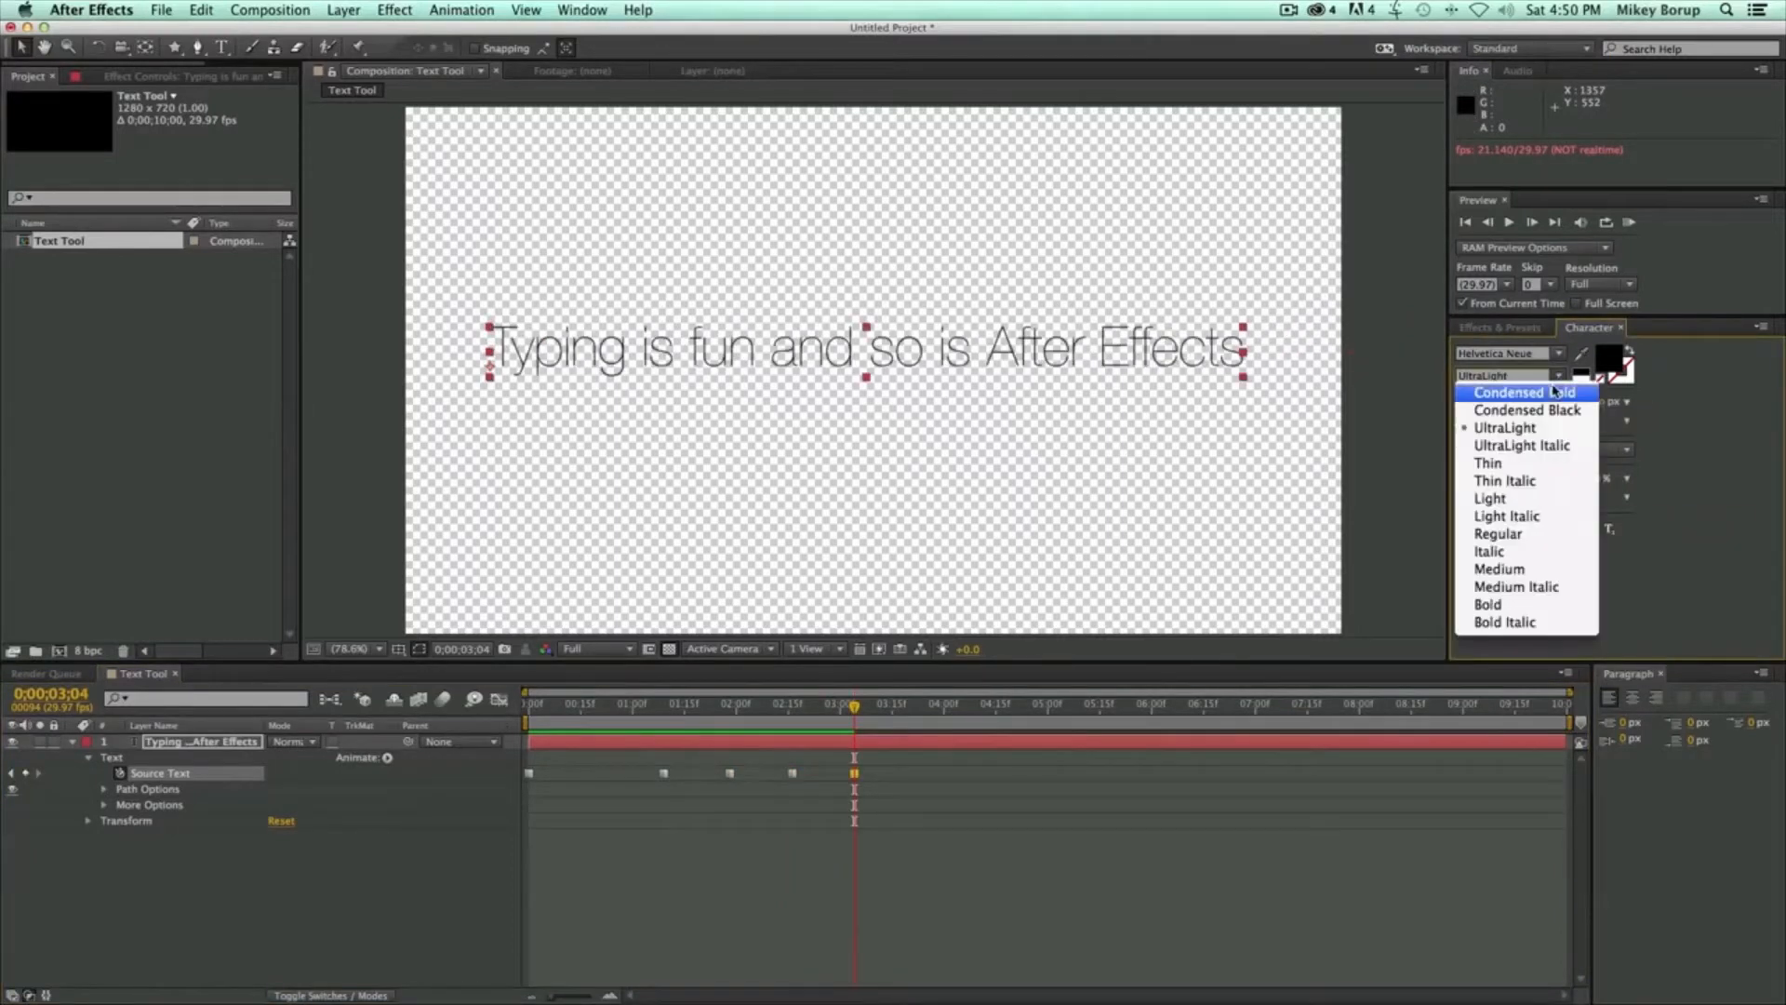
left_click(1535, 394)
left_click_drag(1587, 426, 1174, 742)
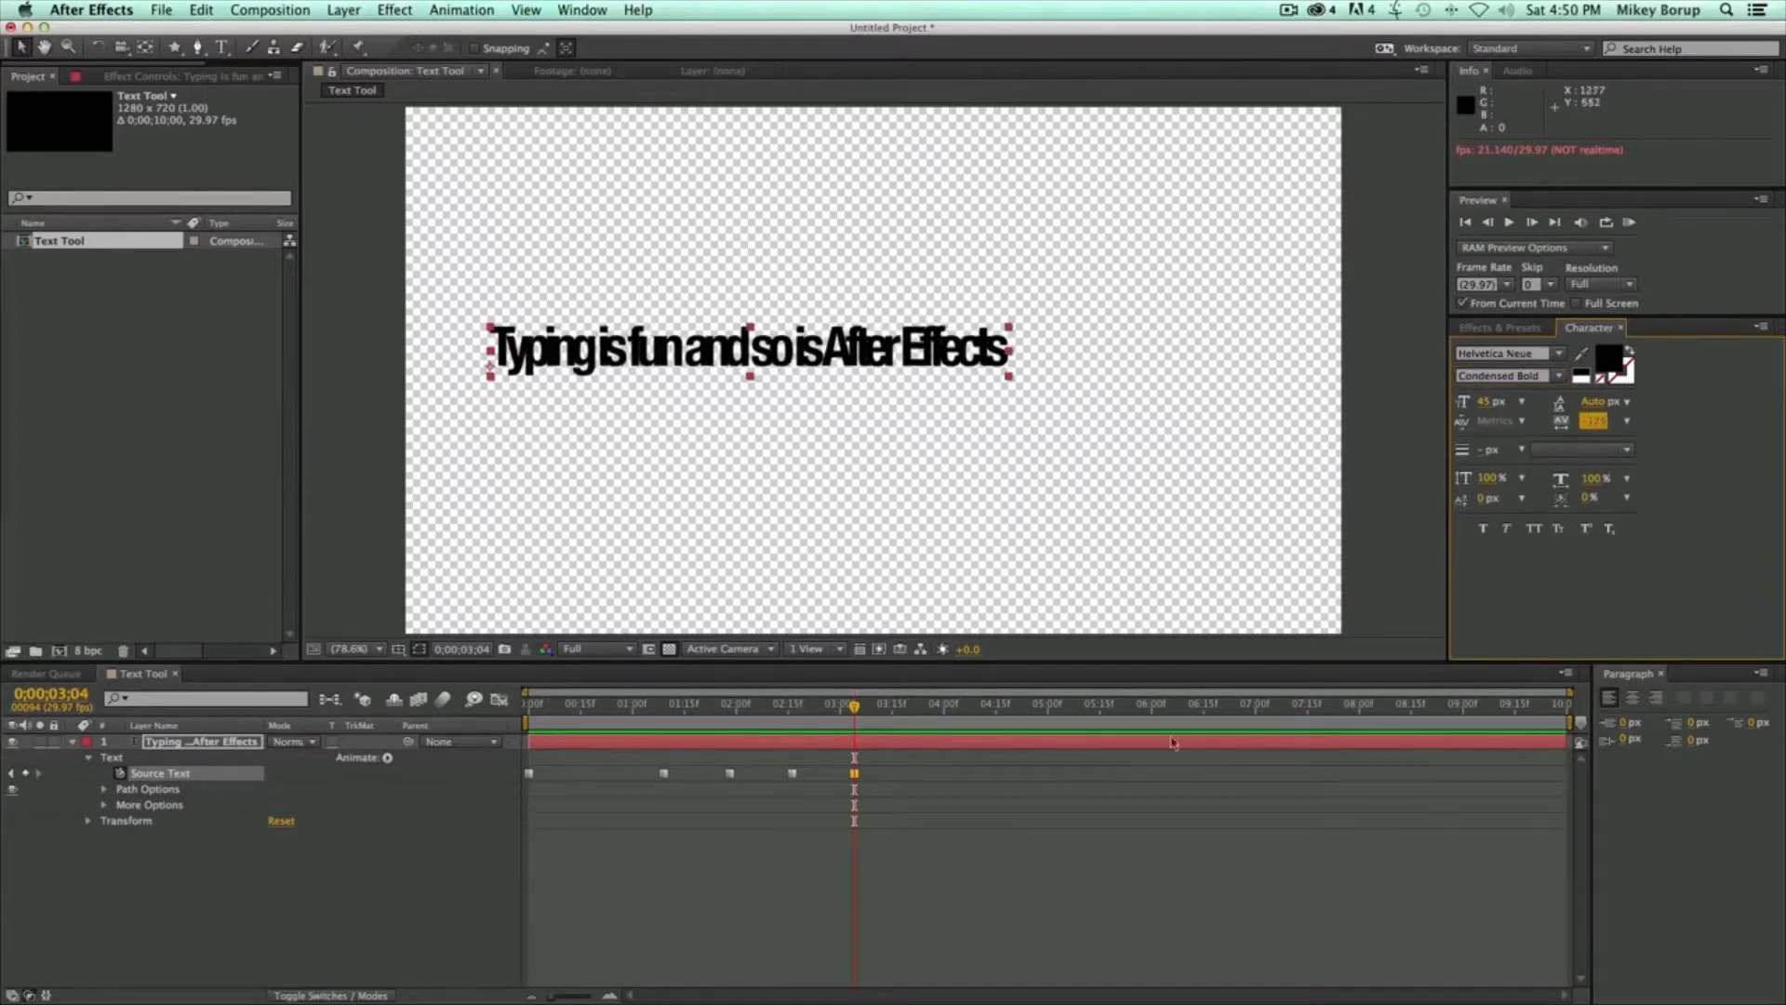
- Preview the text animation from the start and squeeze the Source Text keyframes into roughly the first 1.2 seconds
left_click_drag(836, 704, 463, 714)
key("space")
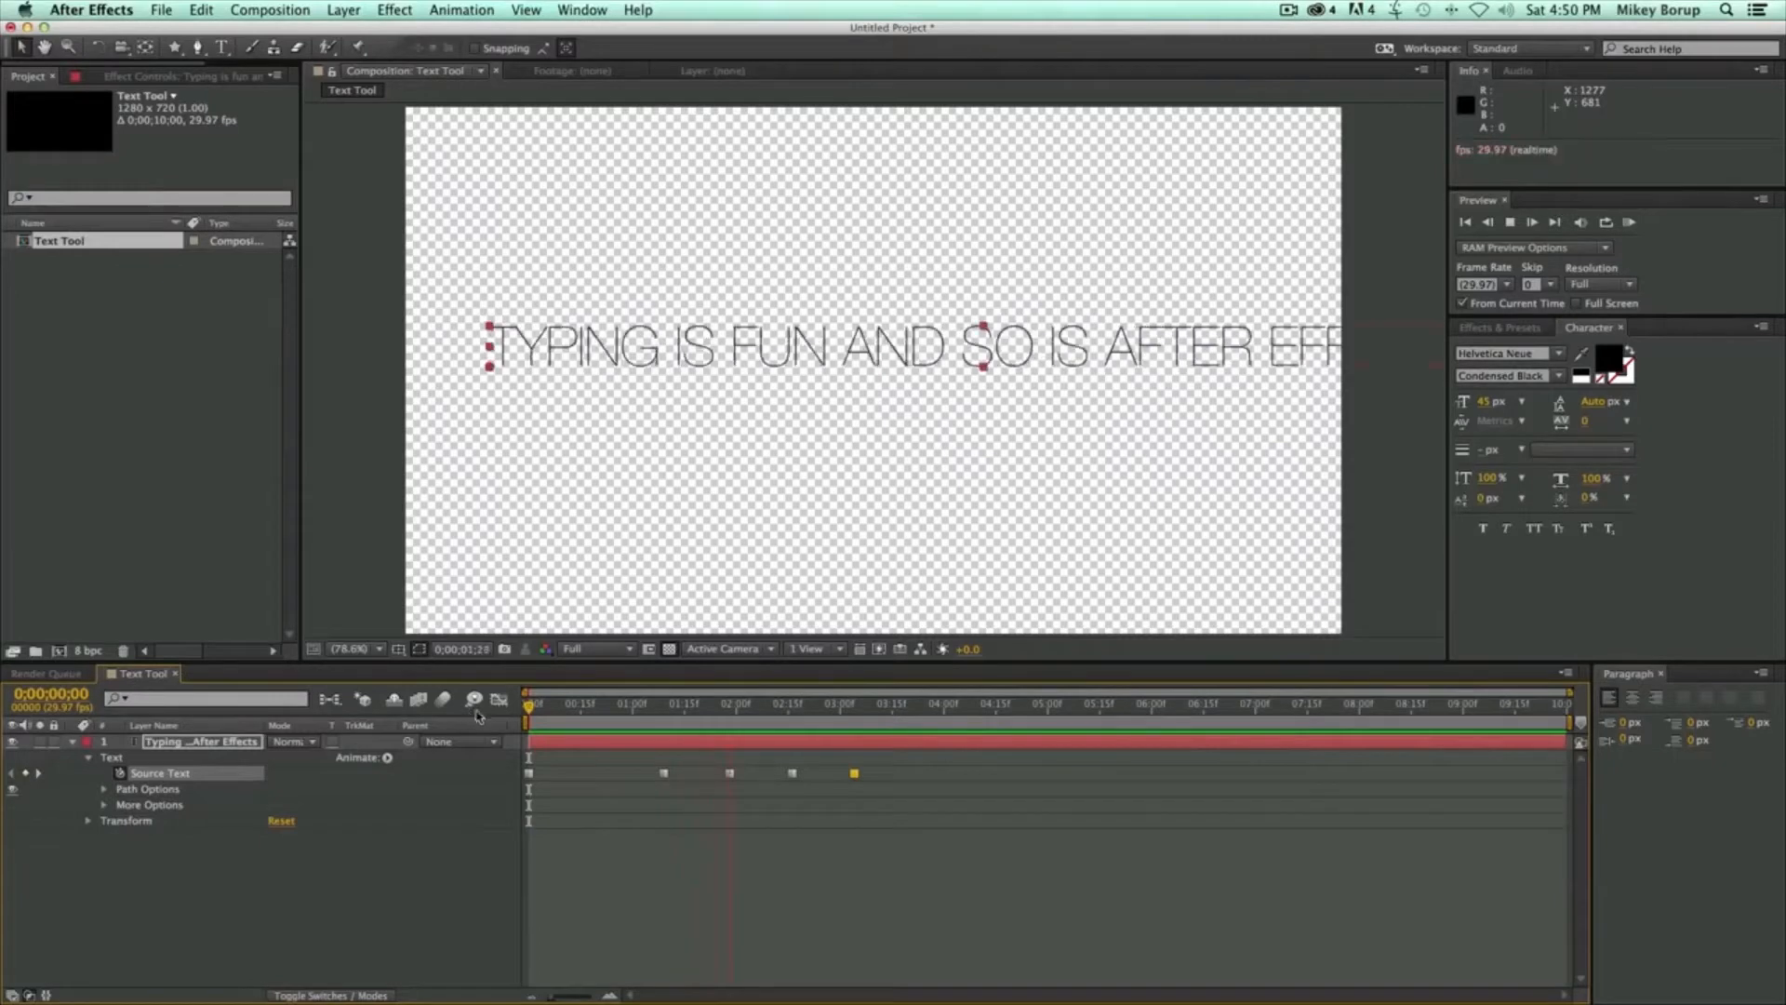
left_click_drag(888, 802, 514, 768)
left_click_drag(854, 777, 597, 779)
left_click(625, 817)
left_click_drag(602, 709, 663, 708)
mouse_move(598, 774)
left_mouse_down()
mouse_move(649, 786)
mouse_move(607, 782)
left_mouse_up()
- Play the tightened Source Text animation twice from the beginning of the composition
left_click_drag(618, 716, 432, 708)
key("space")
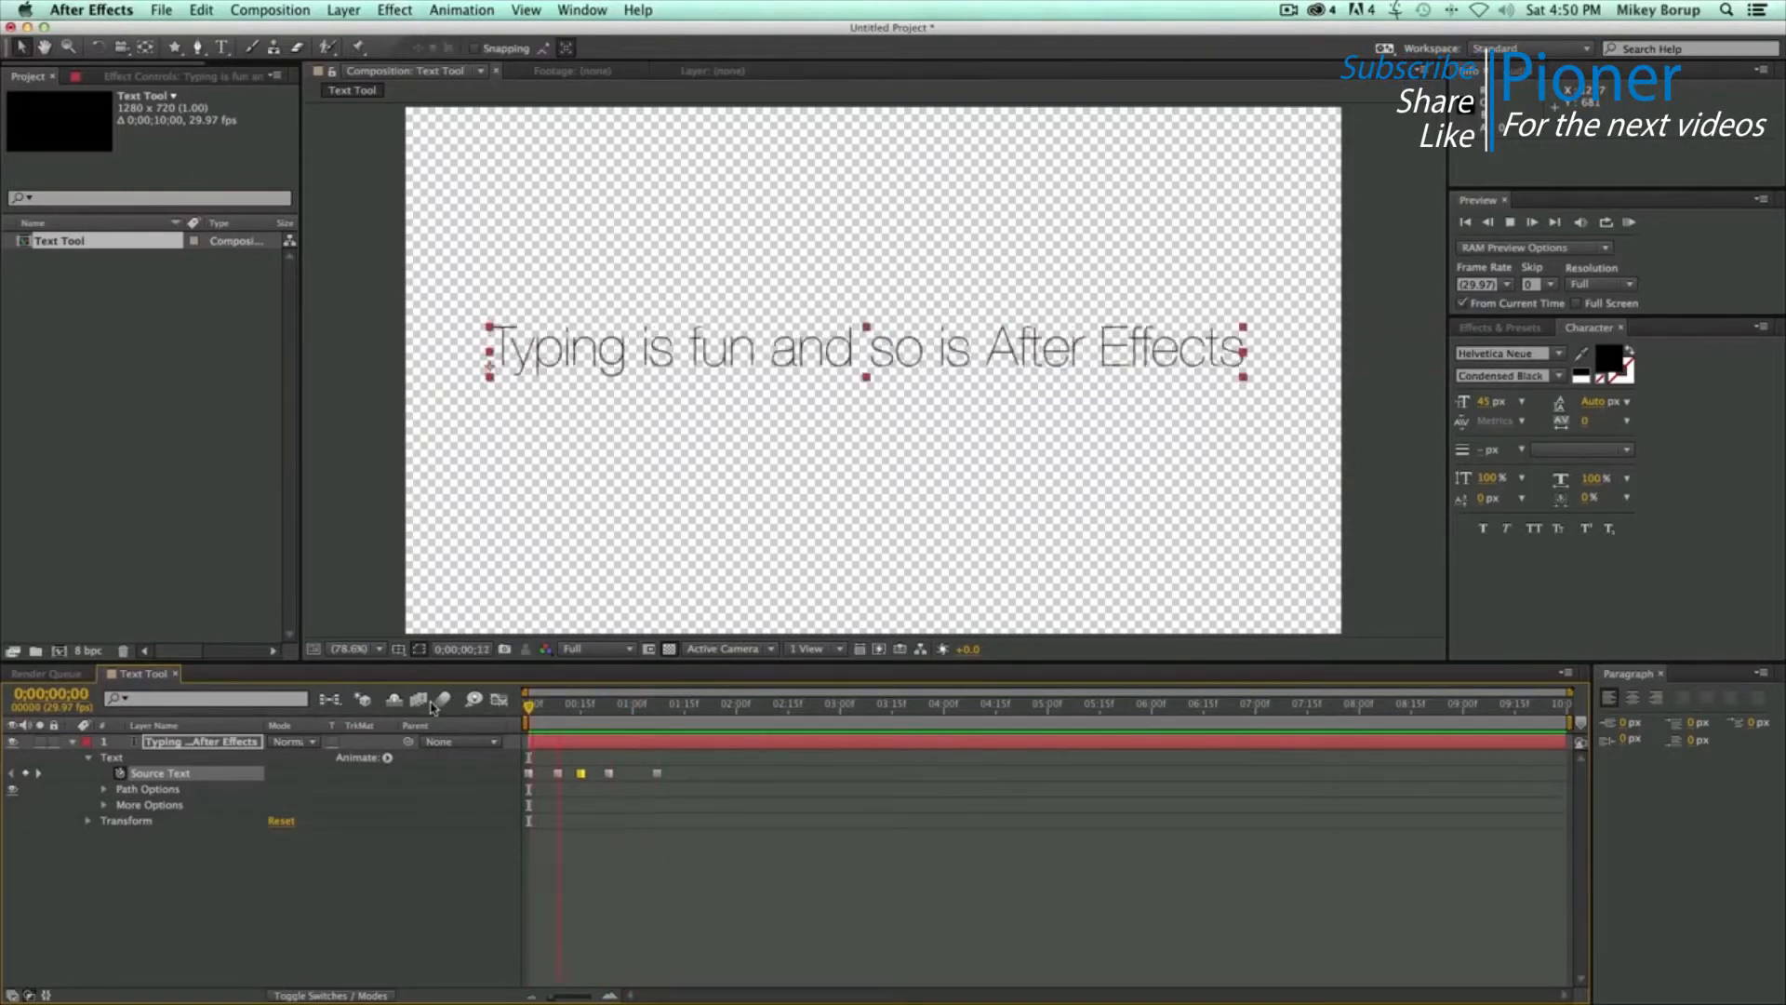
key("space")
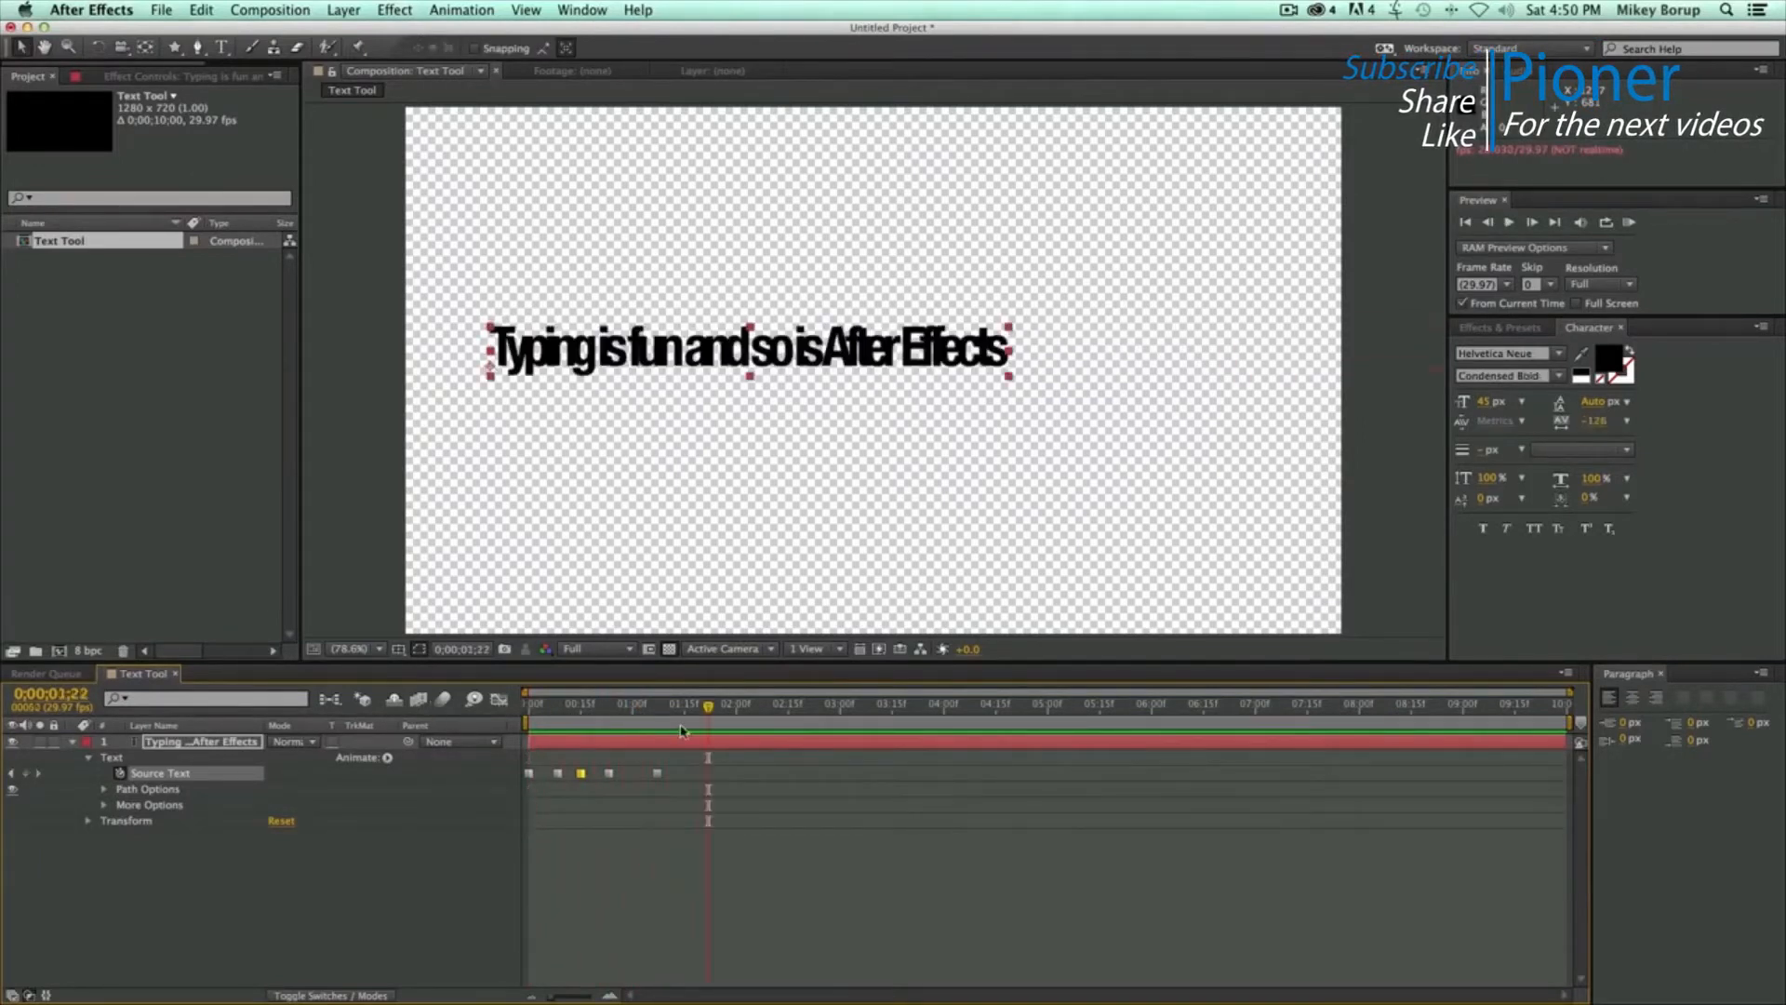
left_click_drag(704, 711, 498, 714)
key("space")
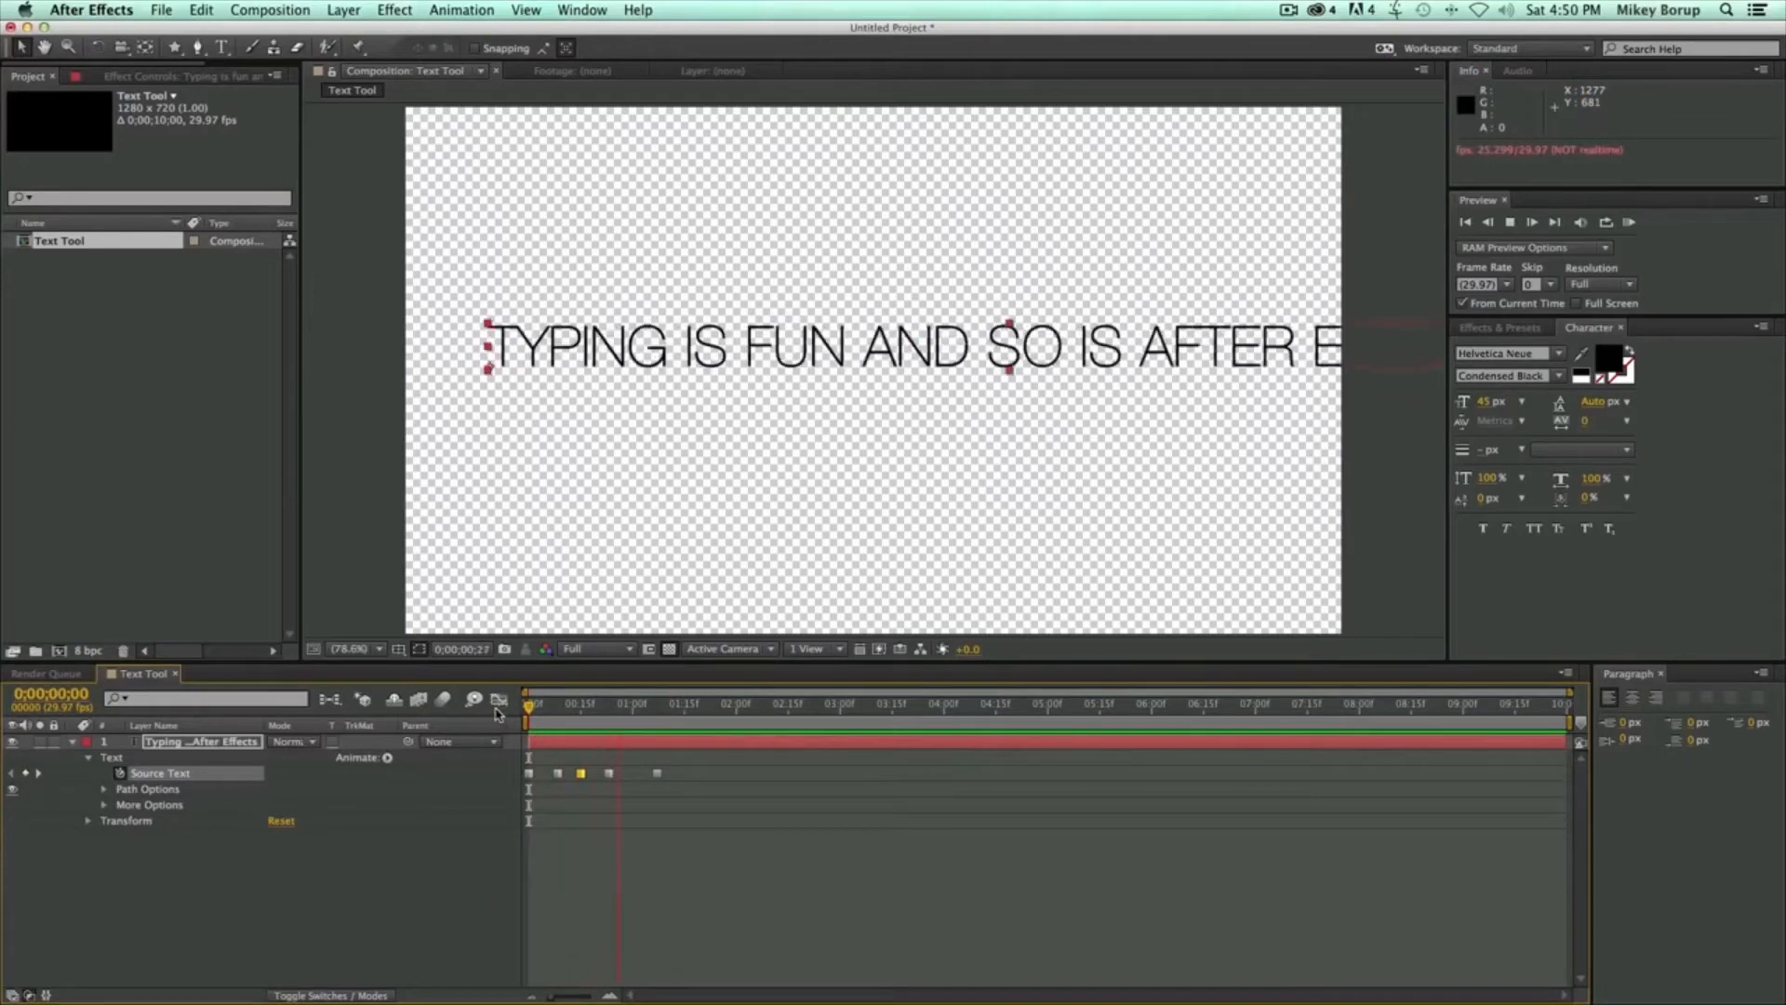
key("space")
- Remove all Source Text keyframes at the start of the composition and move the text layer to position 101.8, 363.8
left_click_drag(674, 812, 511, 732)
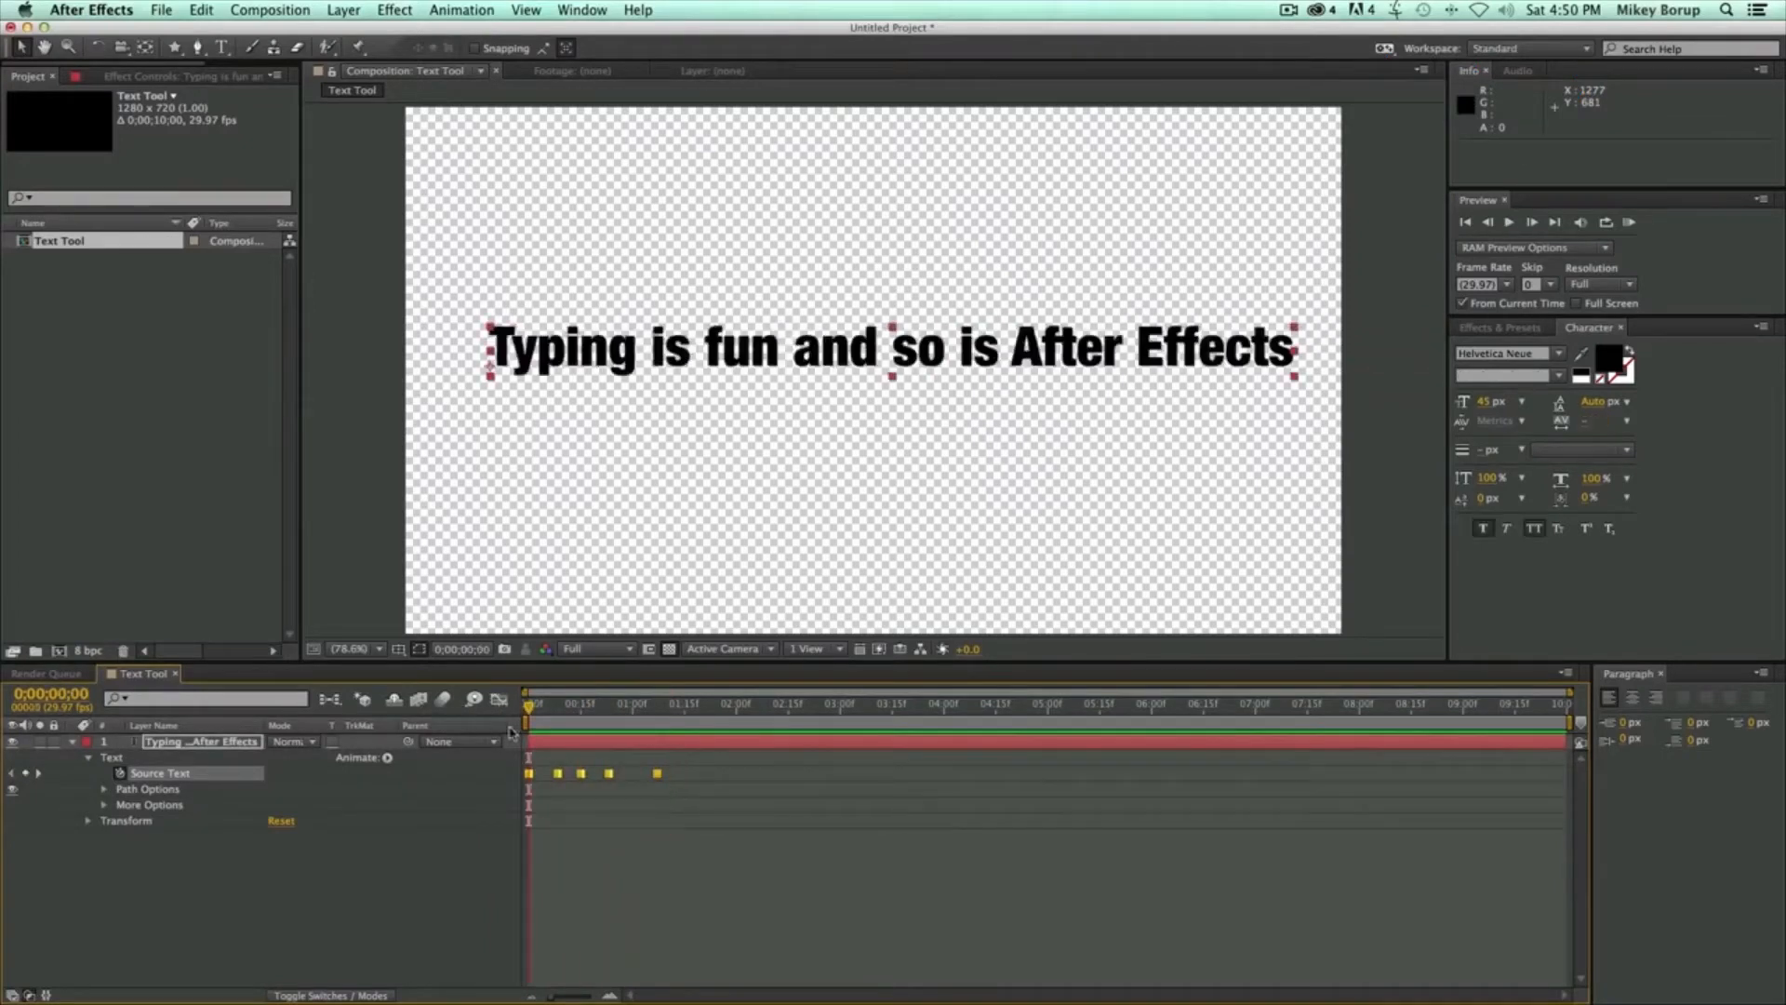
left_click(121, 774)
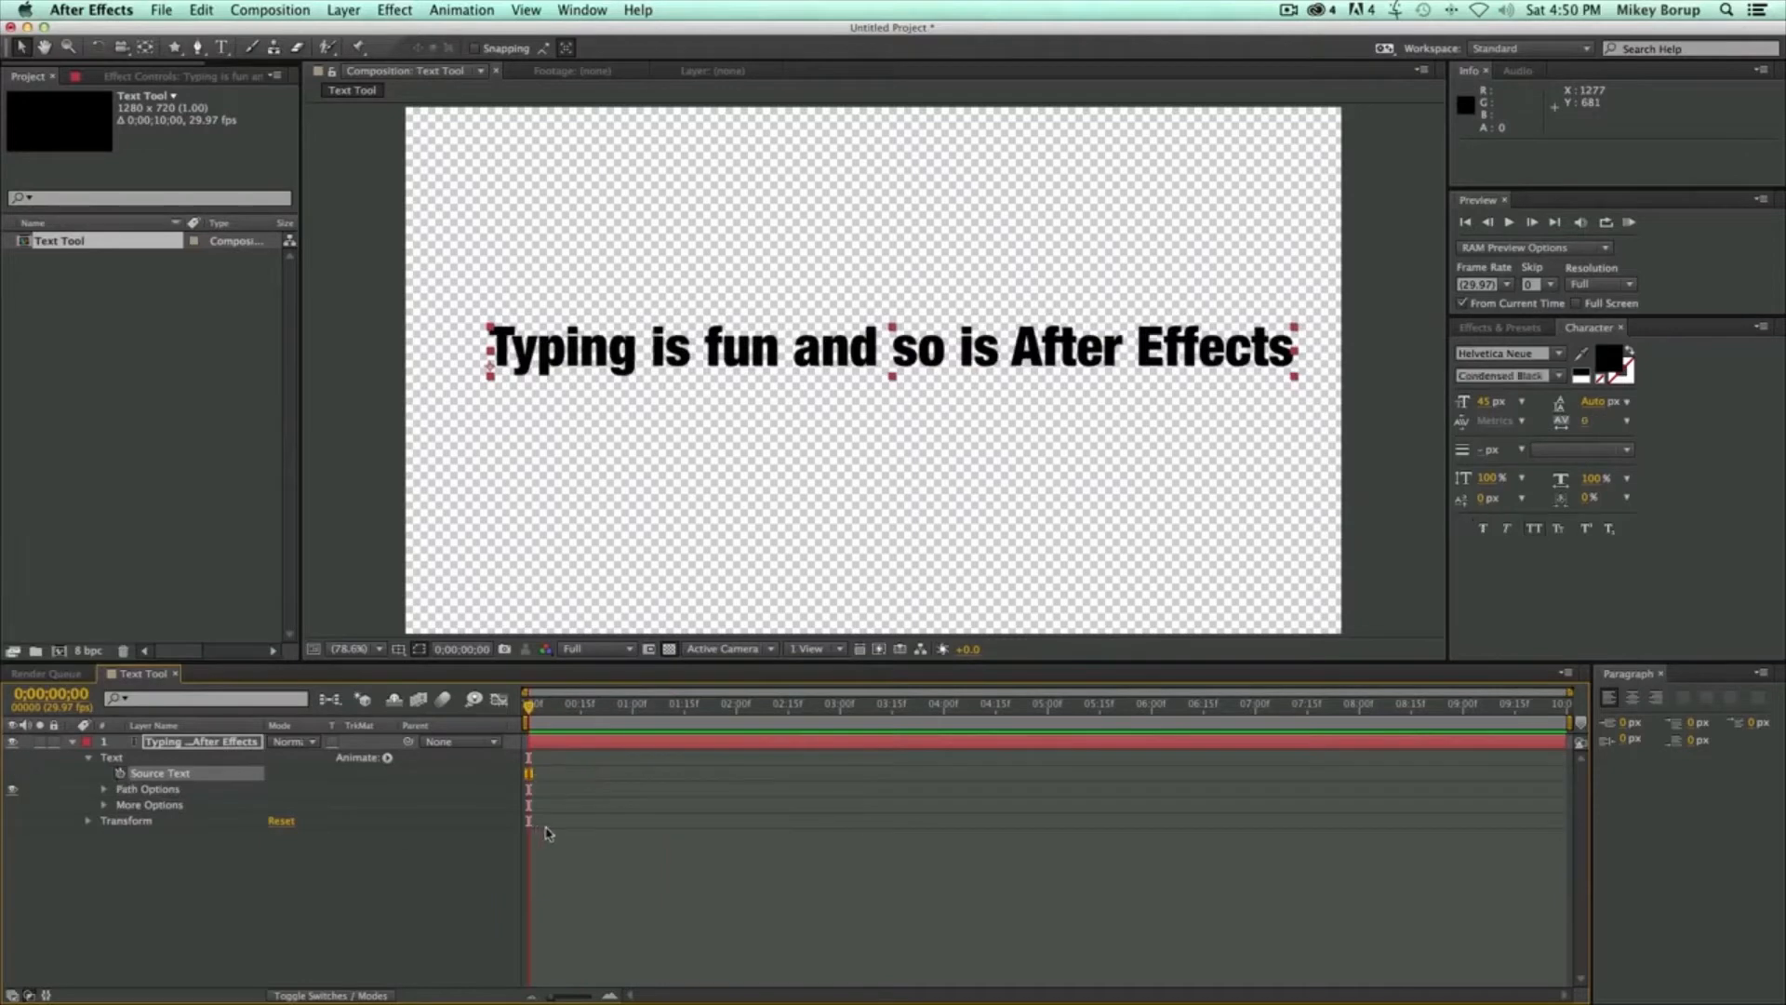
left_click_drag(769, 361, 759, 371)
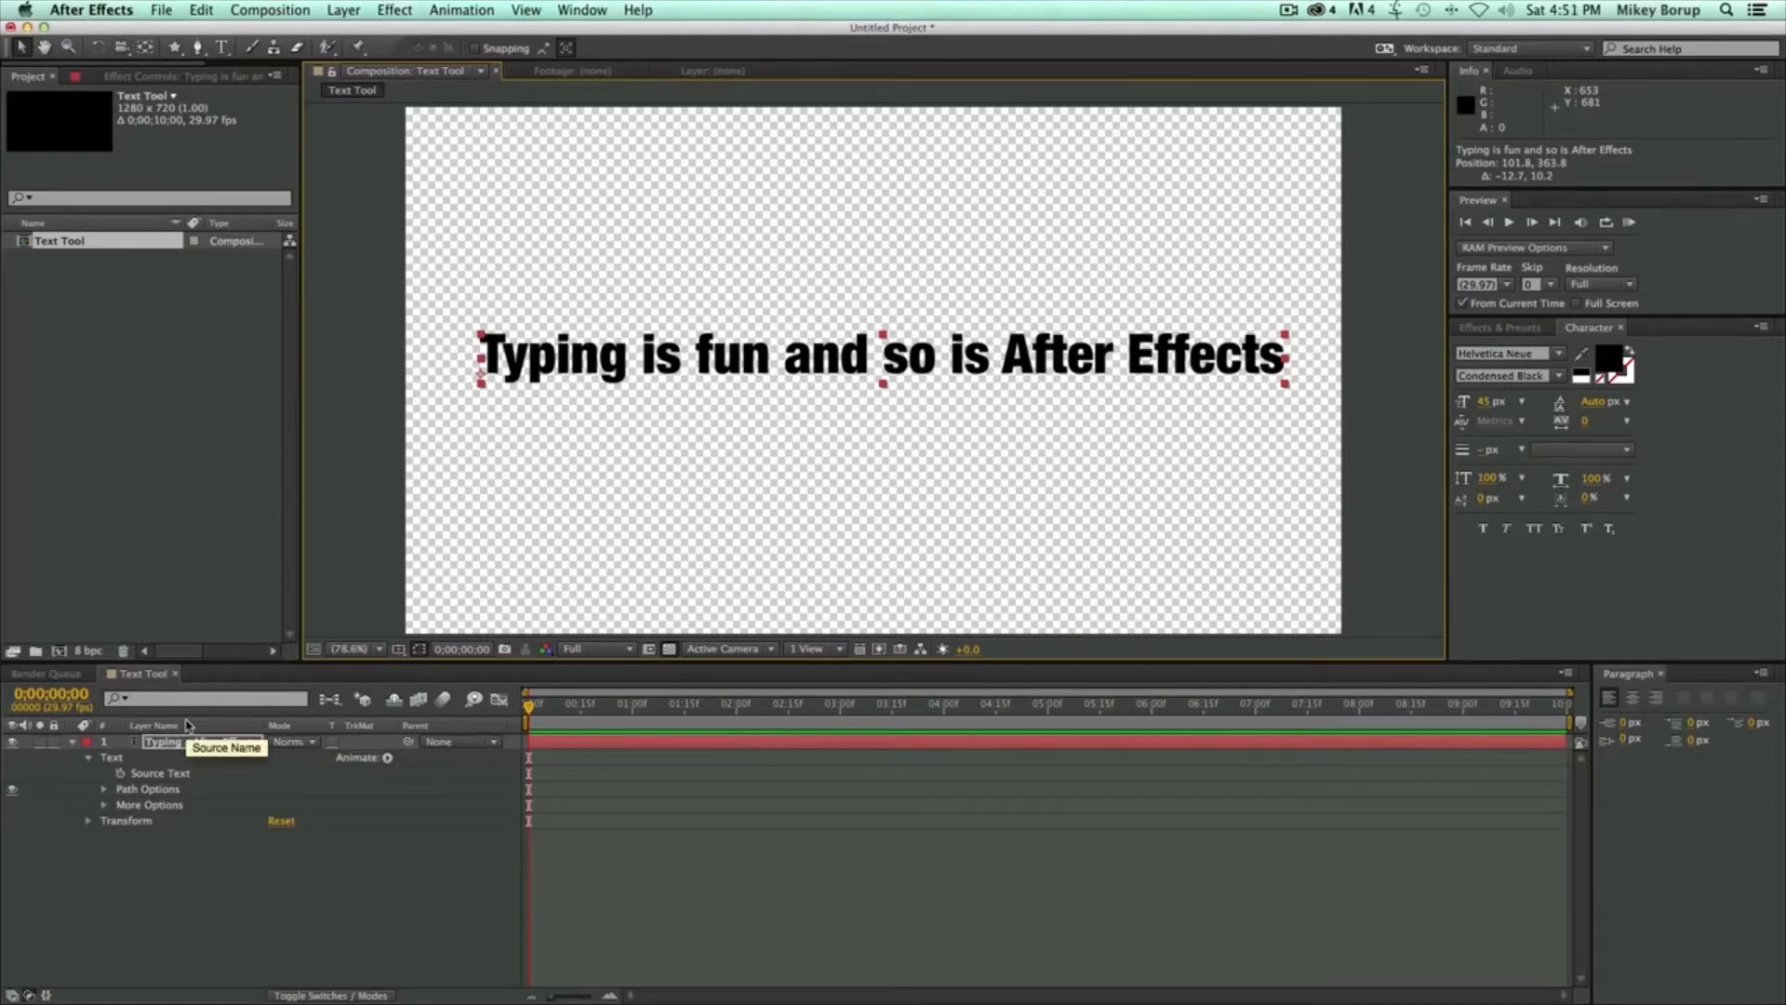
- Expand the text layer's Path Options and draw an open, wavy three-point mask across the text with the Pen tool
left_click(104, 790)
left_click(337, 812)
left_click(314, 797)
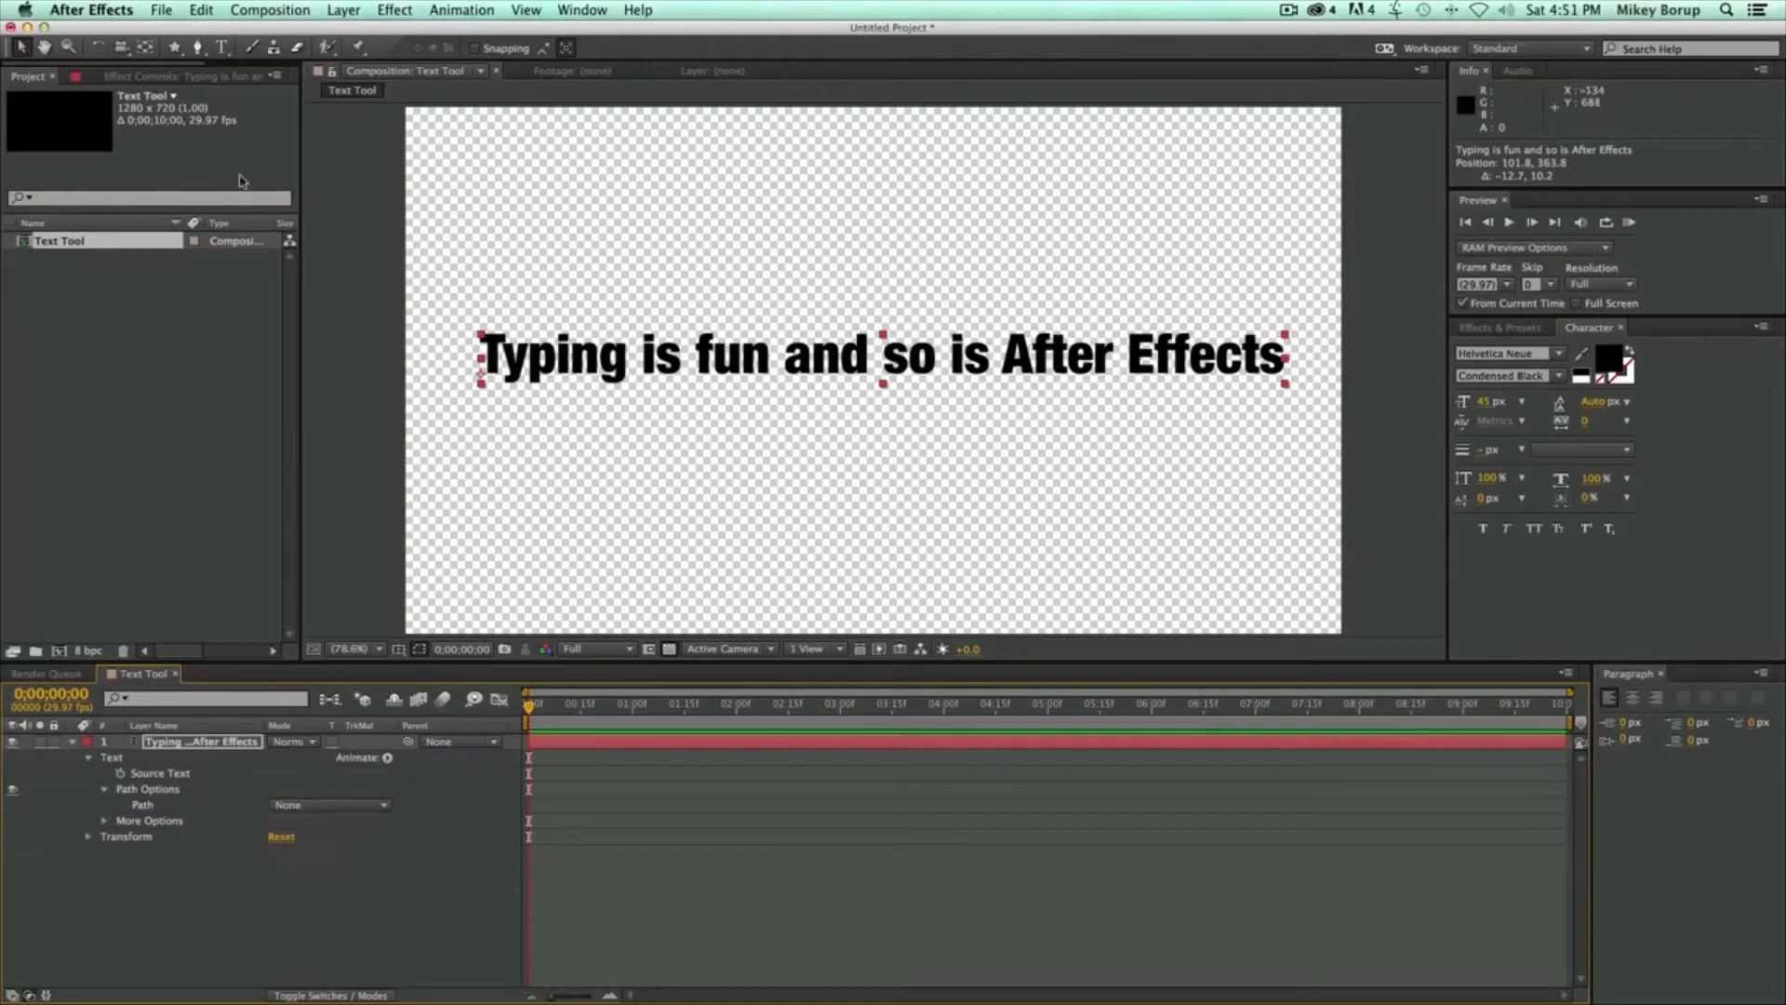
left_click(197, 51)
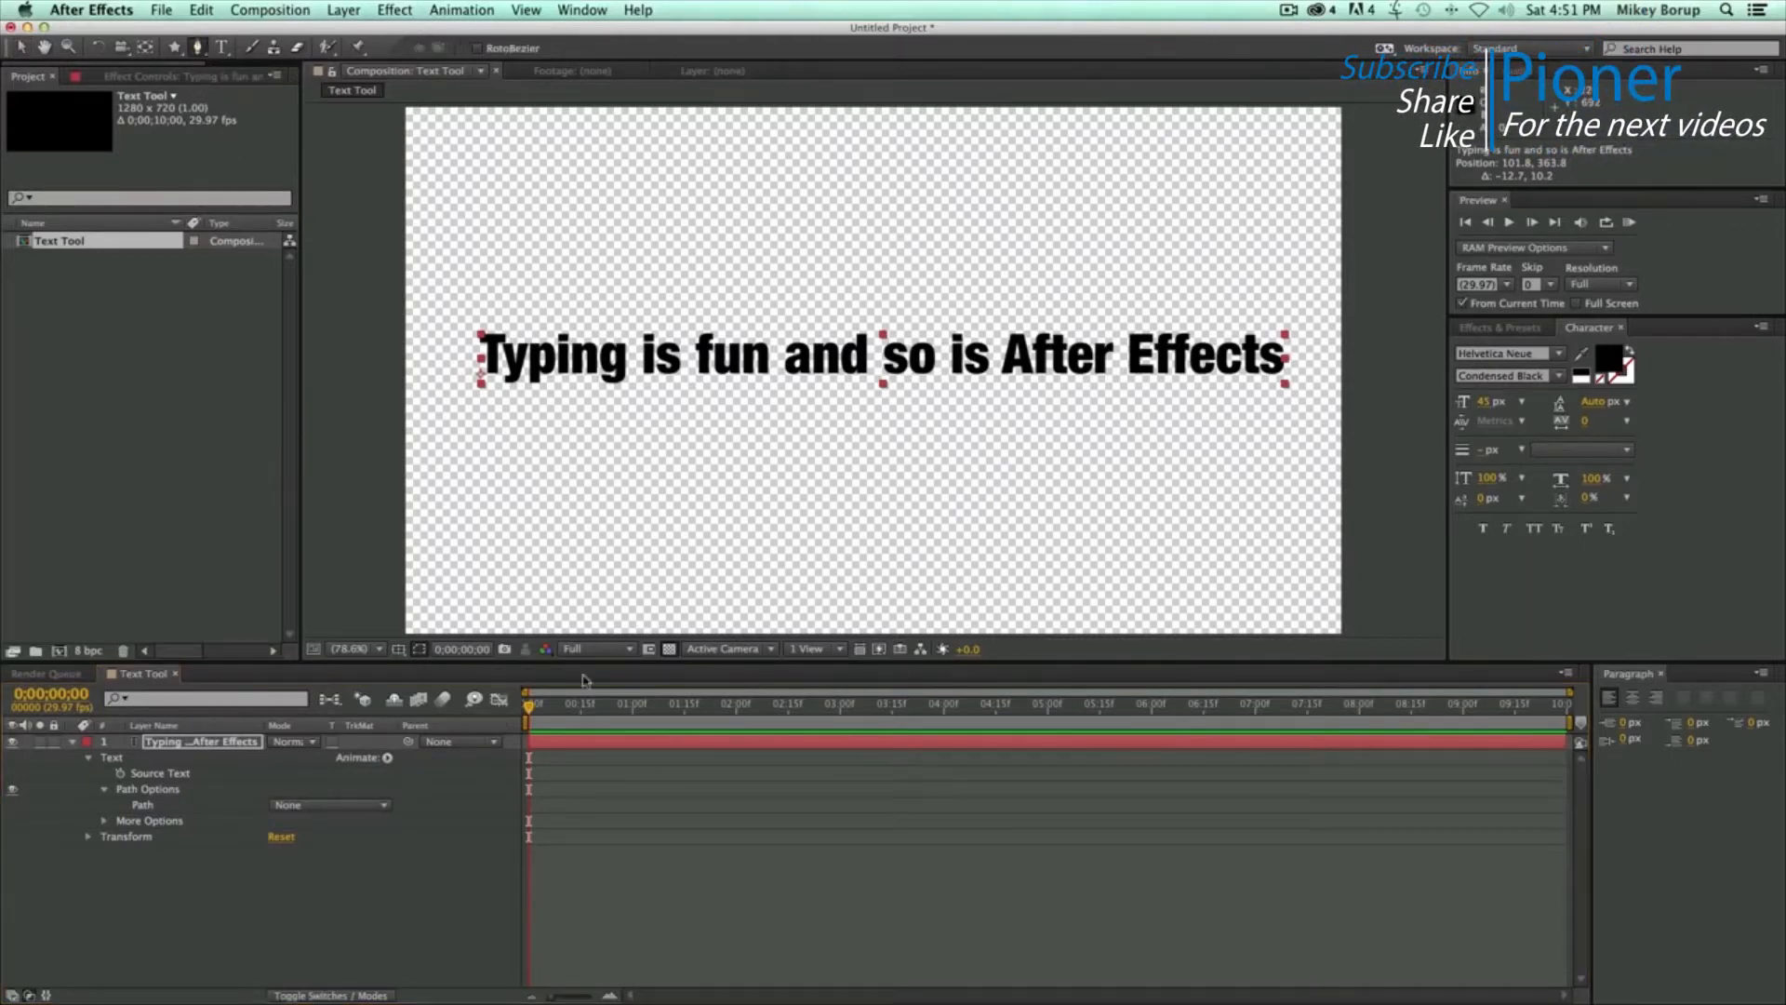
left_click(553, 744)
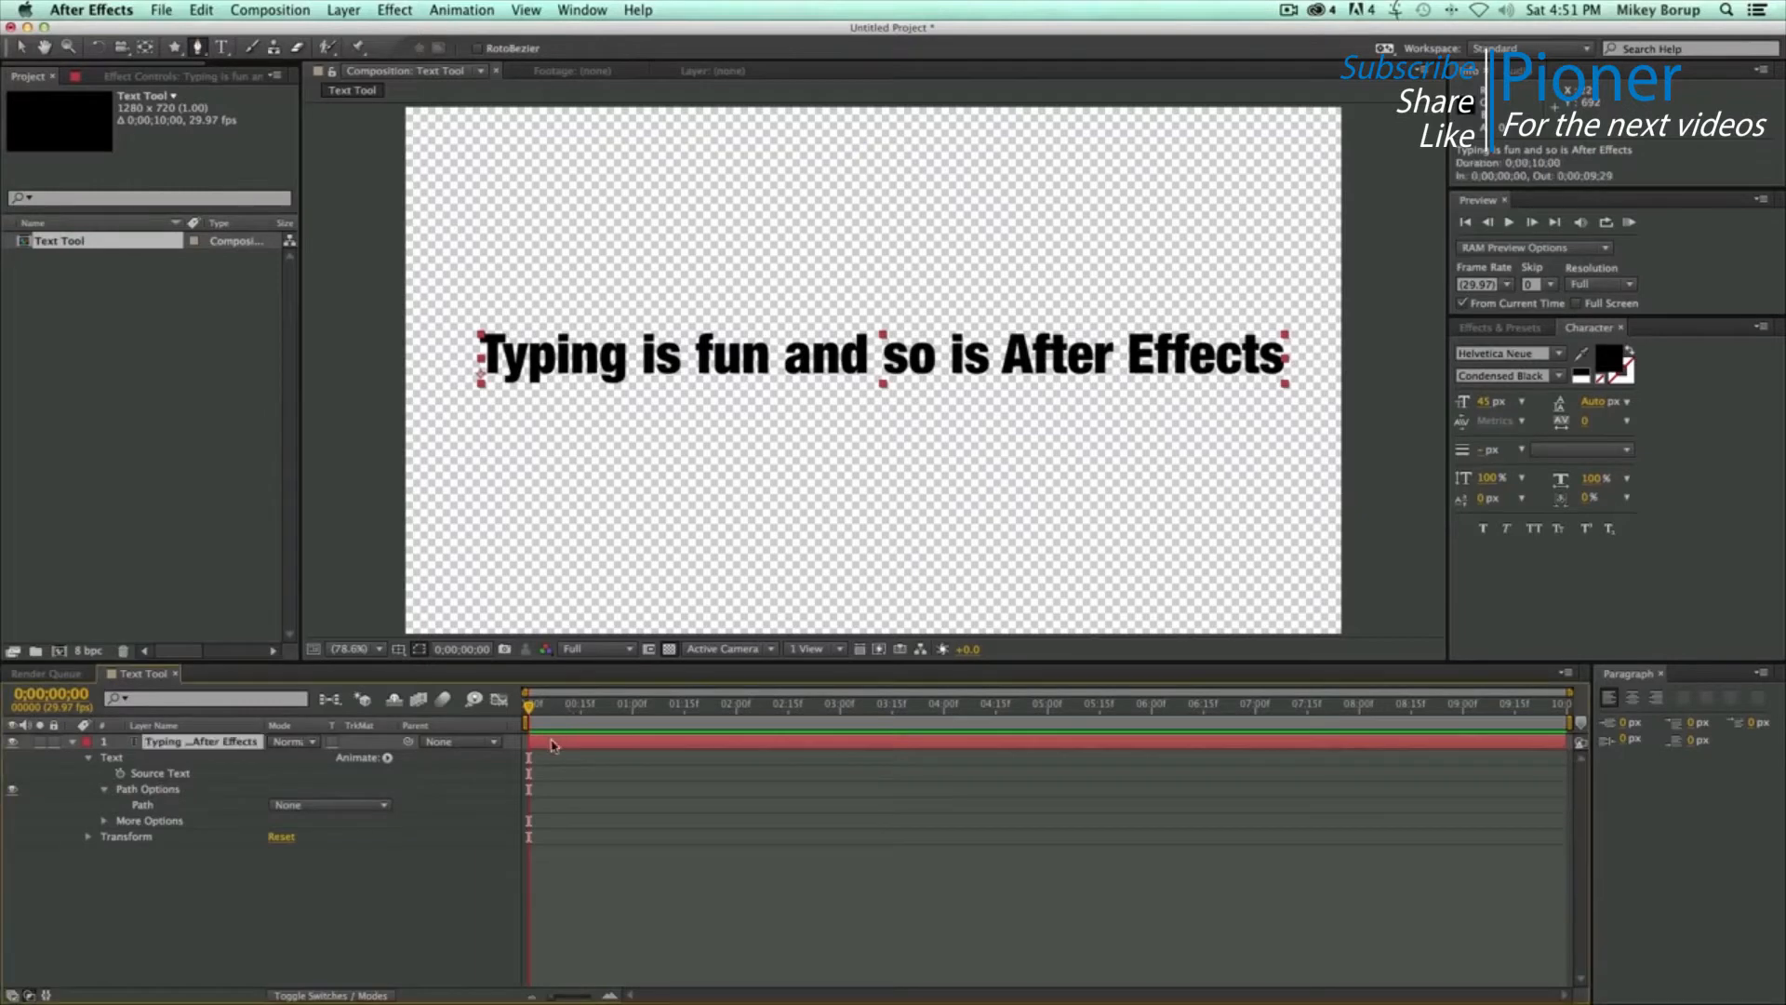
left_click(512, 406)
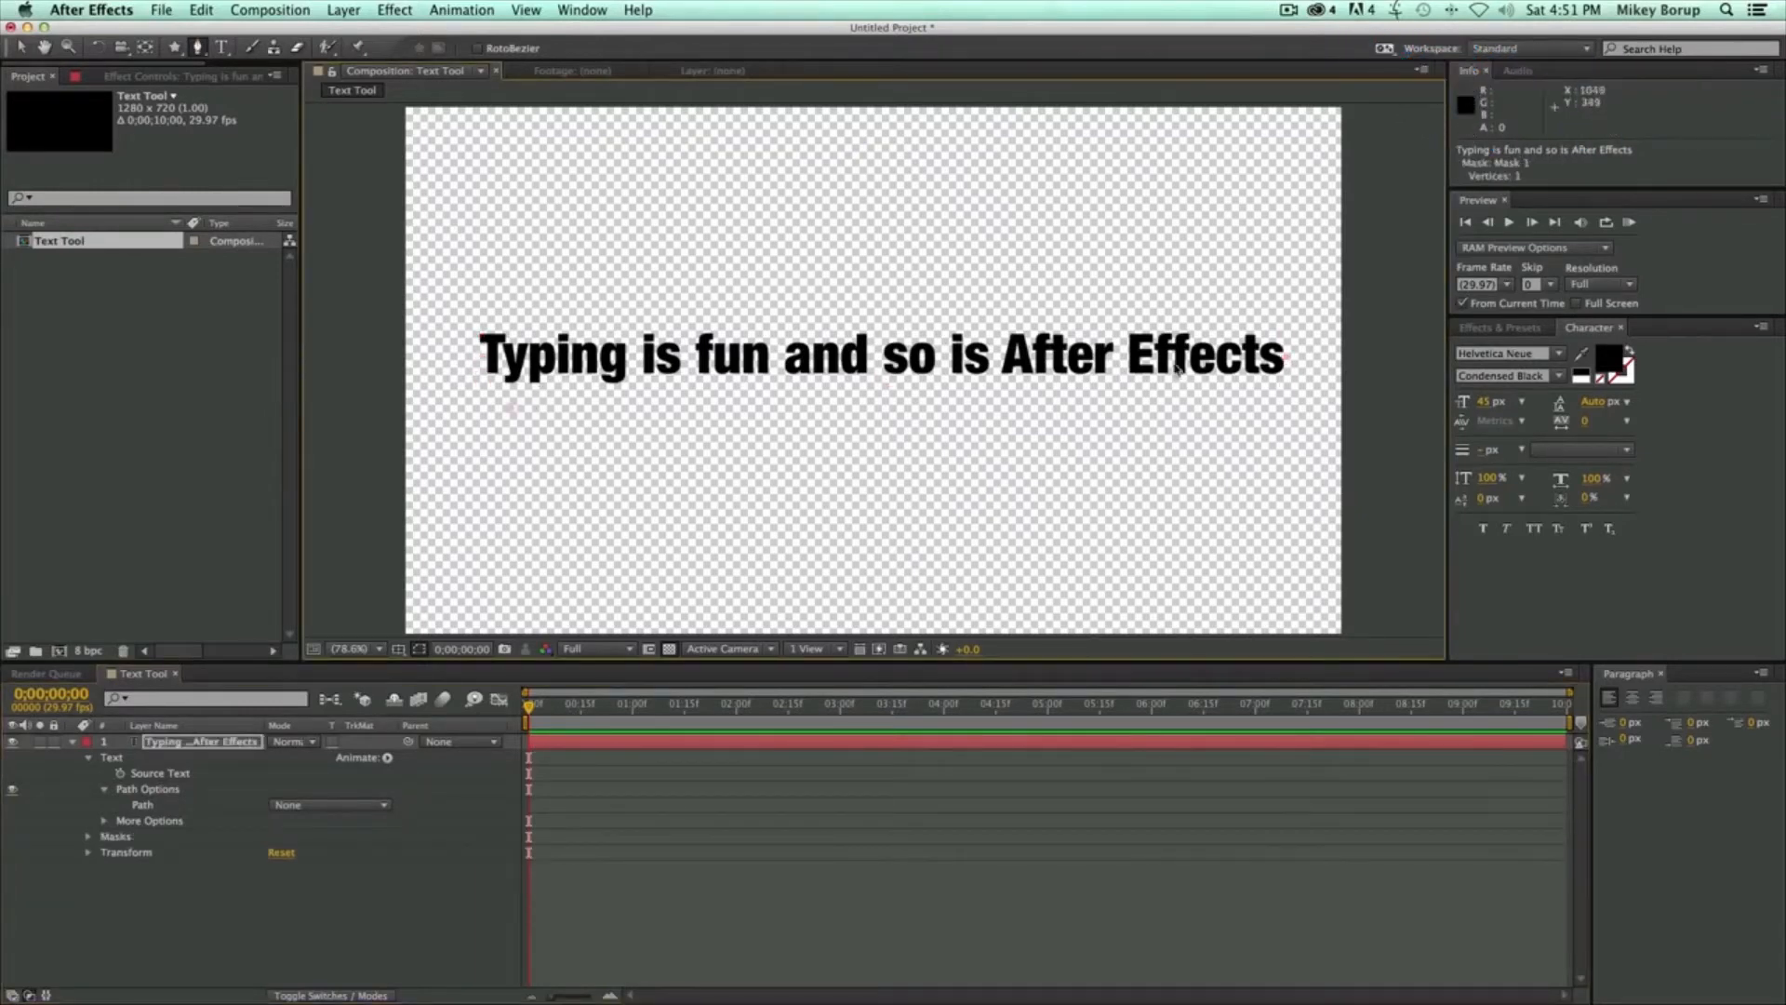
key("super+z")
left_click_drag(1181, 426, 1303, 397)
- Make the text follow the drawn curve by setting its Path option to Mask 1
left_click(300, 805)
left_click(319, 850)
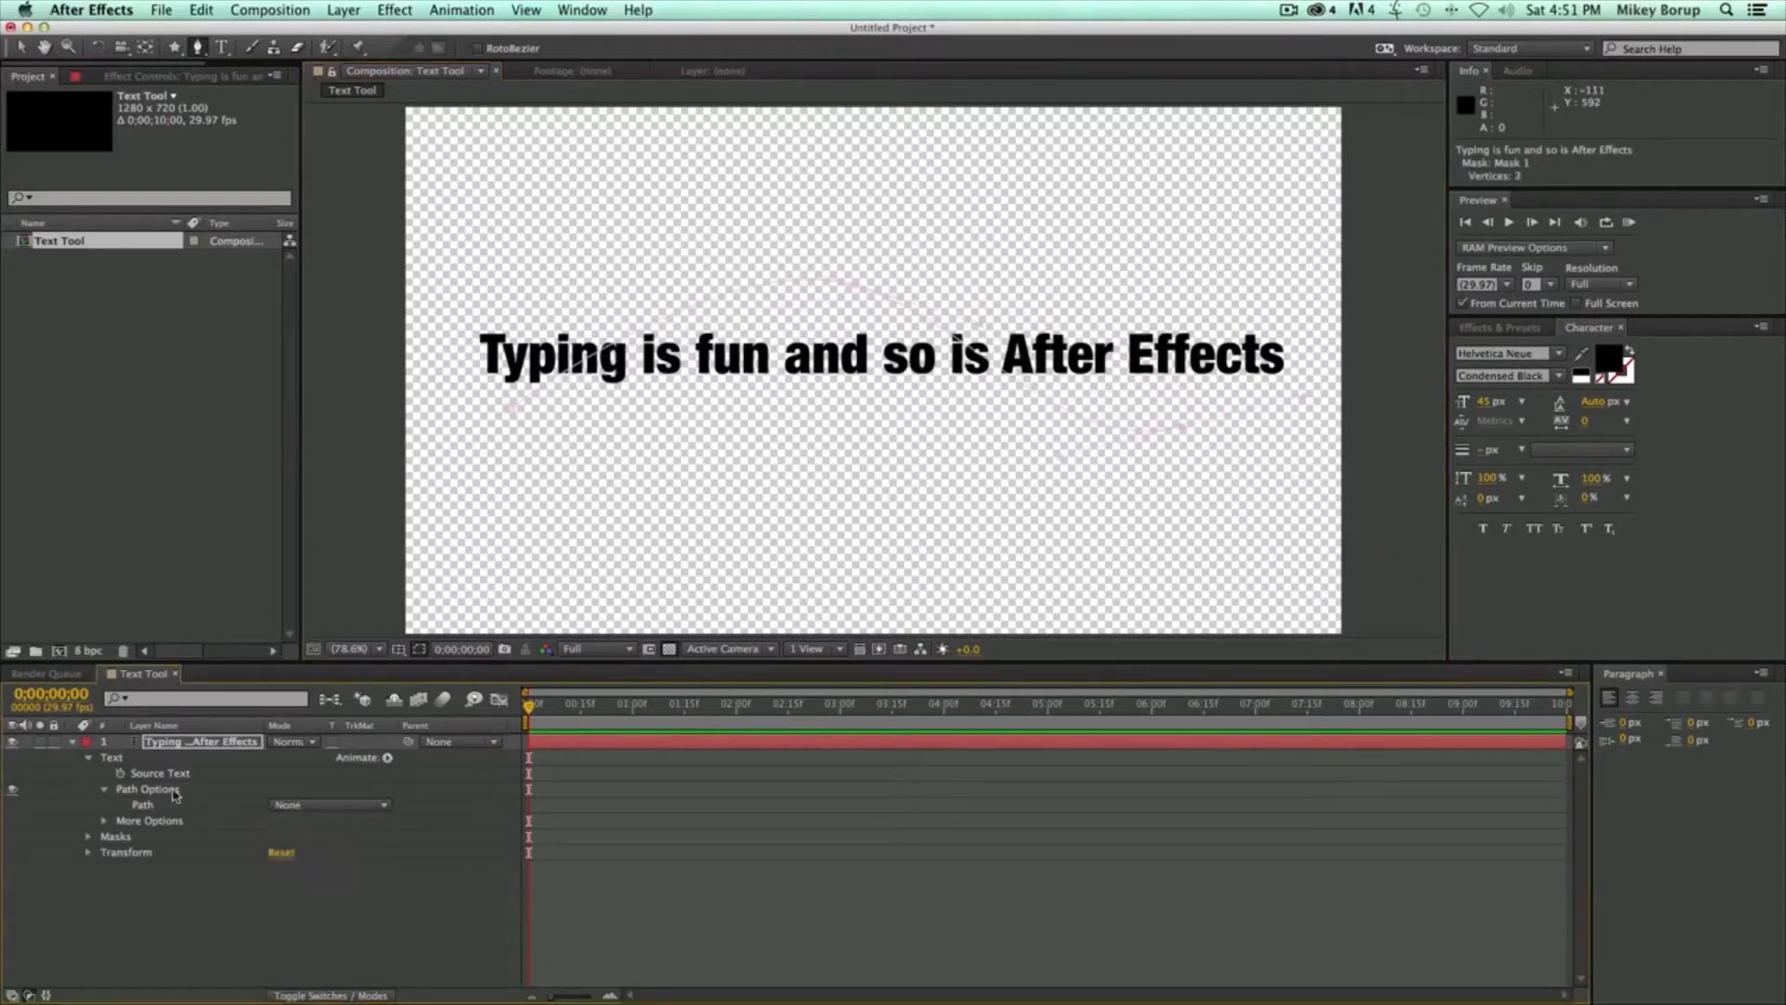
left_click(326, 805)
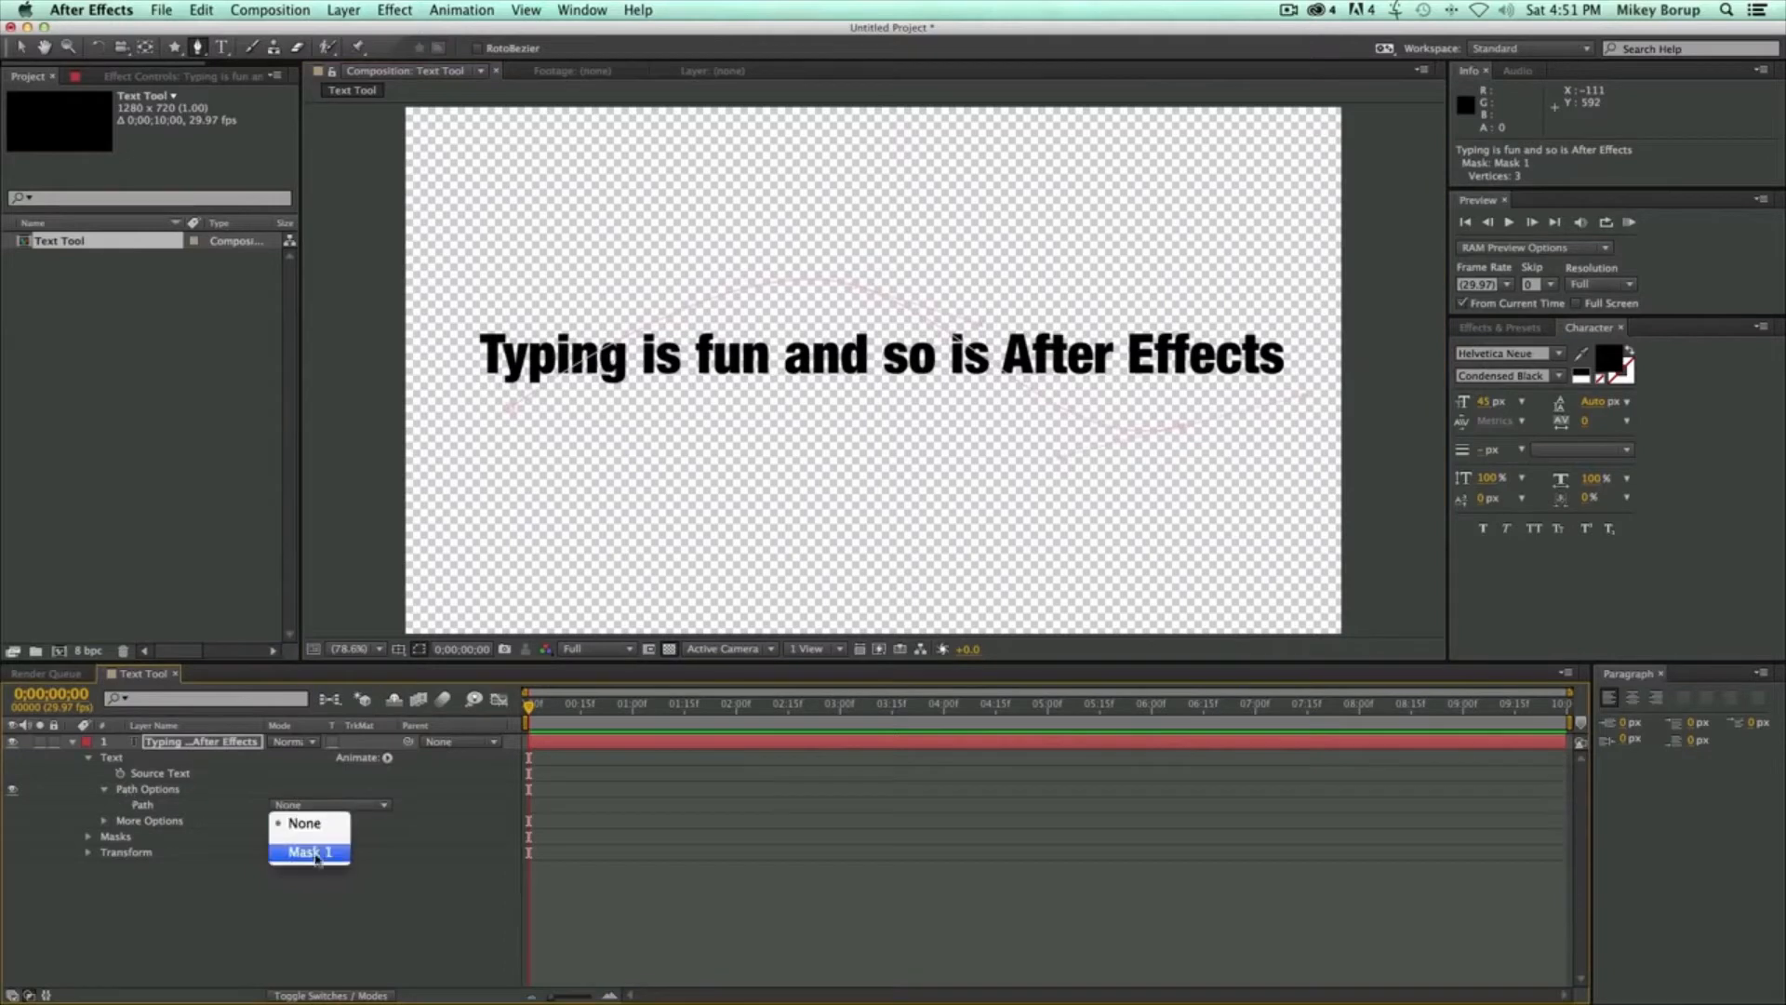
left_click(318, 850)
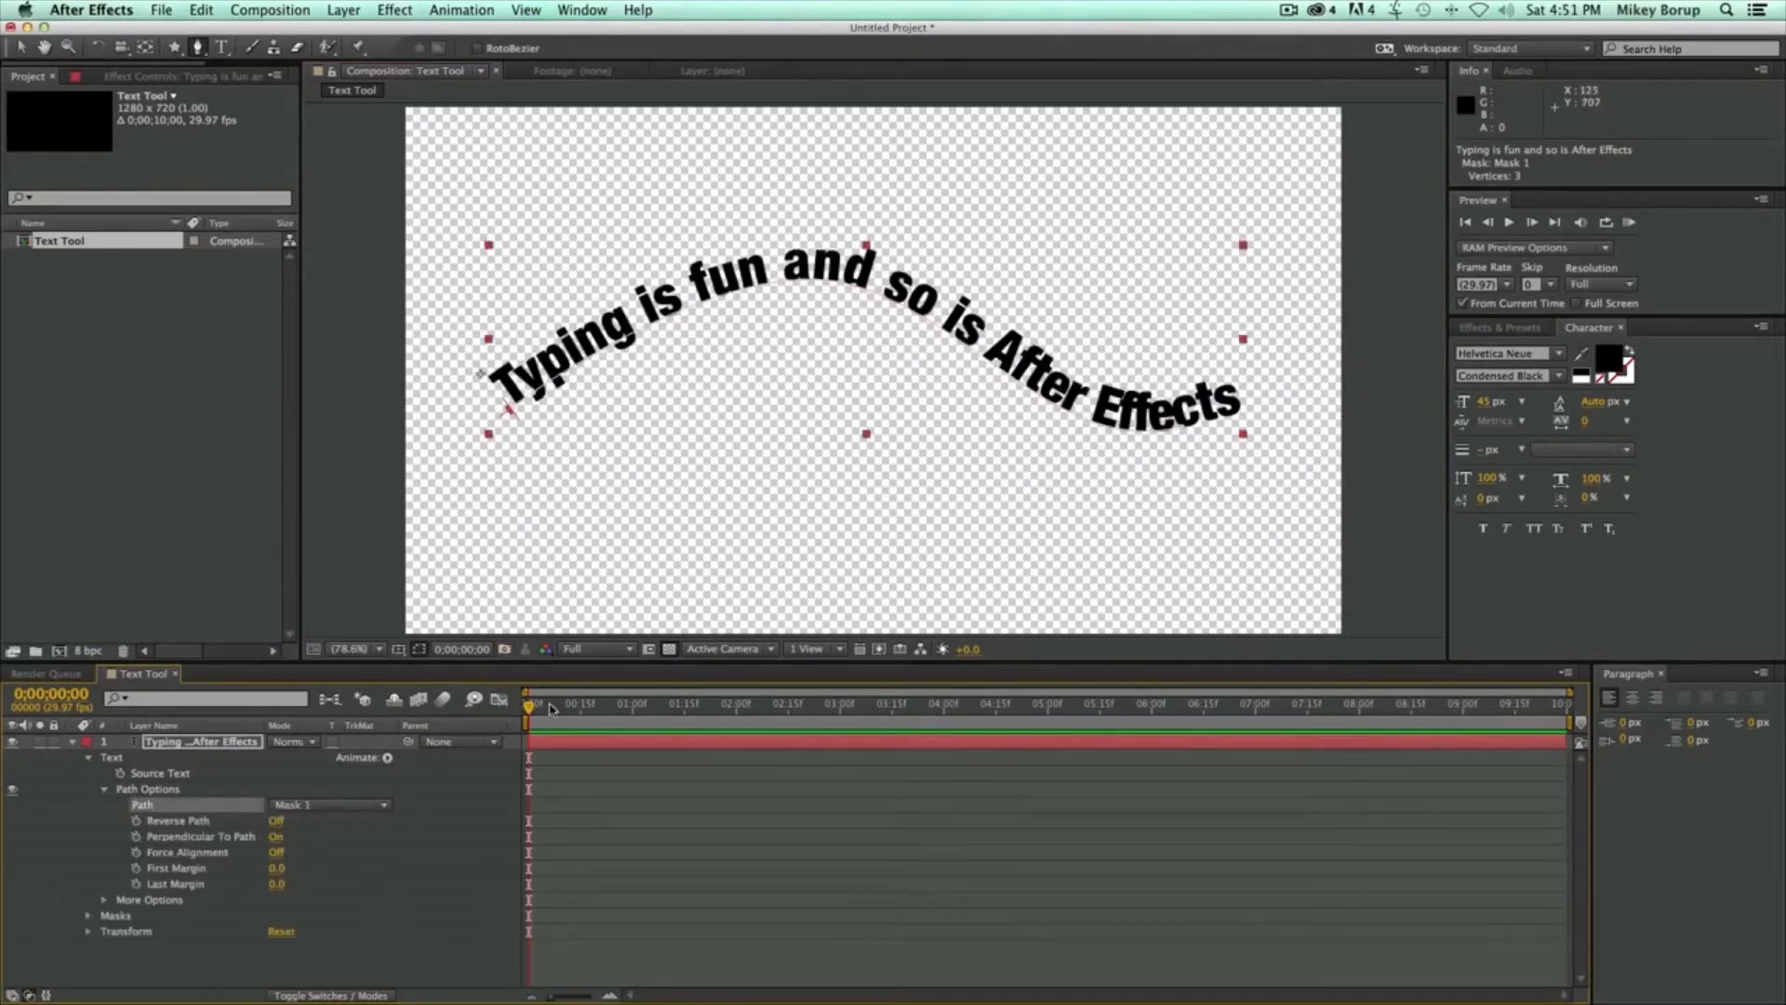
- Try out Reverse Path, Perpendicular To Path, Force Alignment and a First Margin of -30, restoring each original setting
left_click(275, 822)
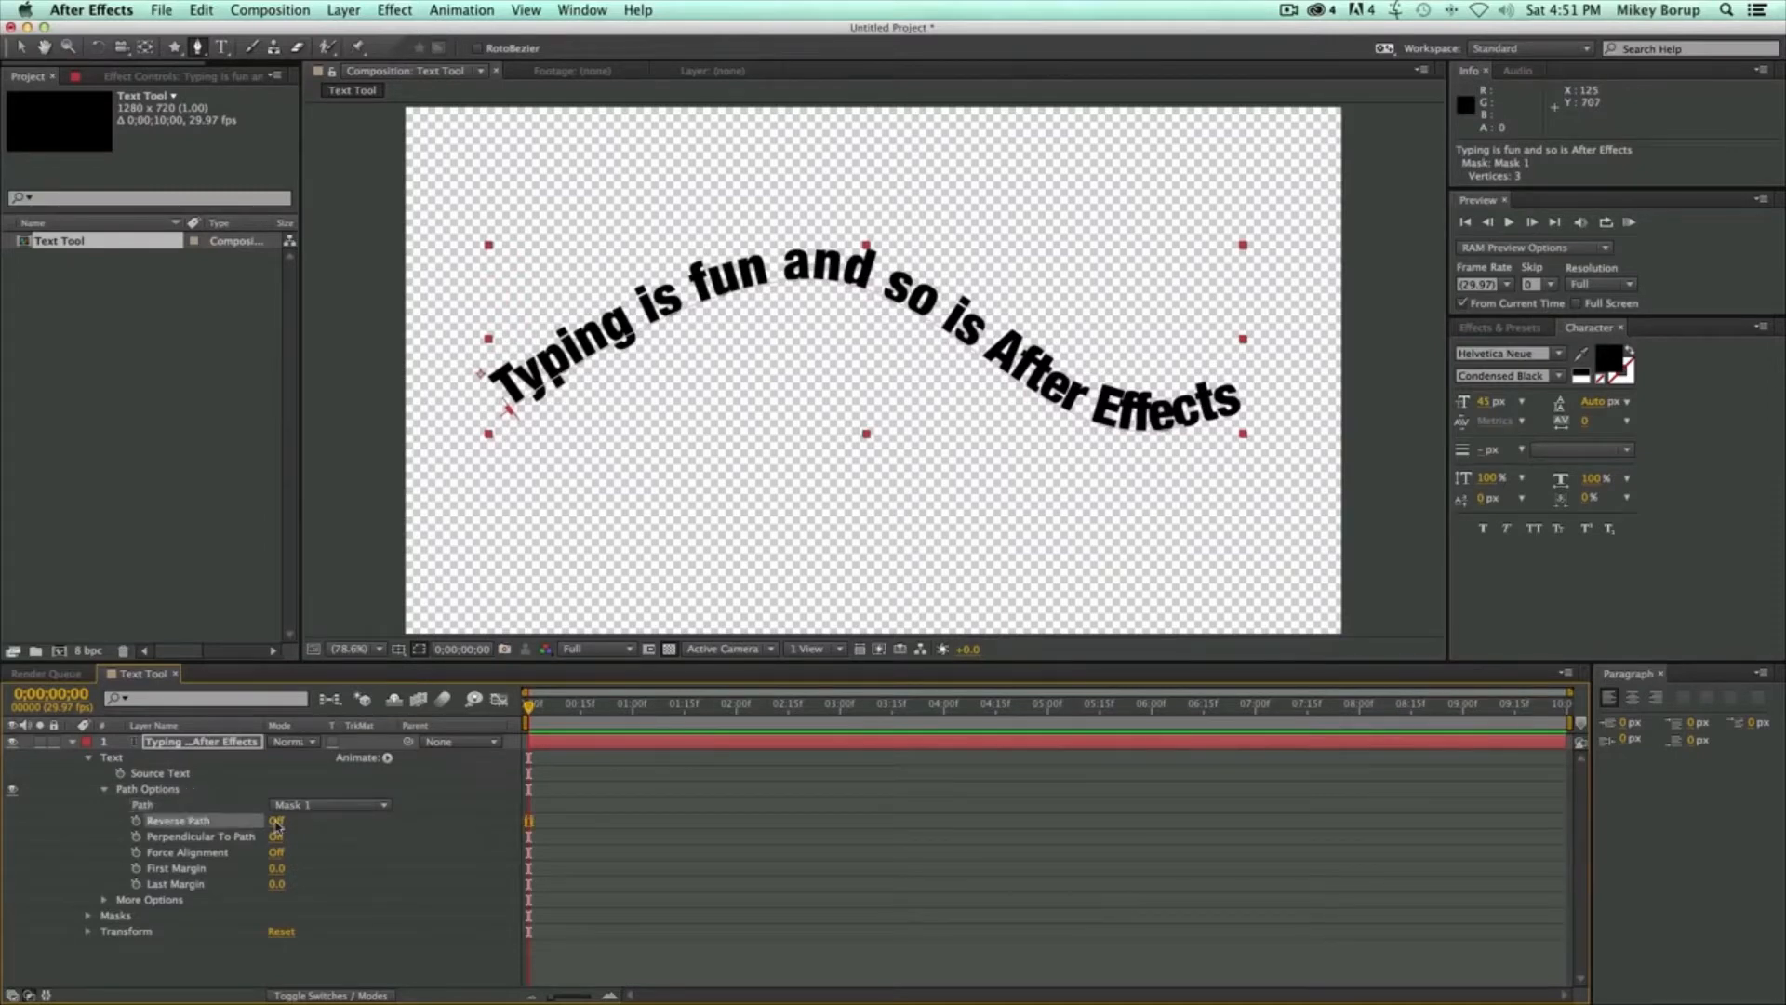
left_click(275, 822)
left_click(275, 837)
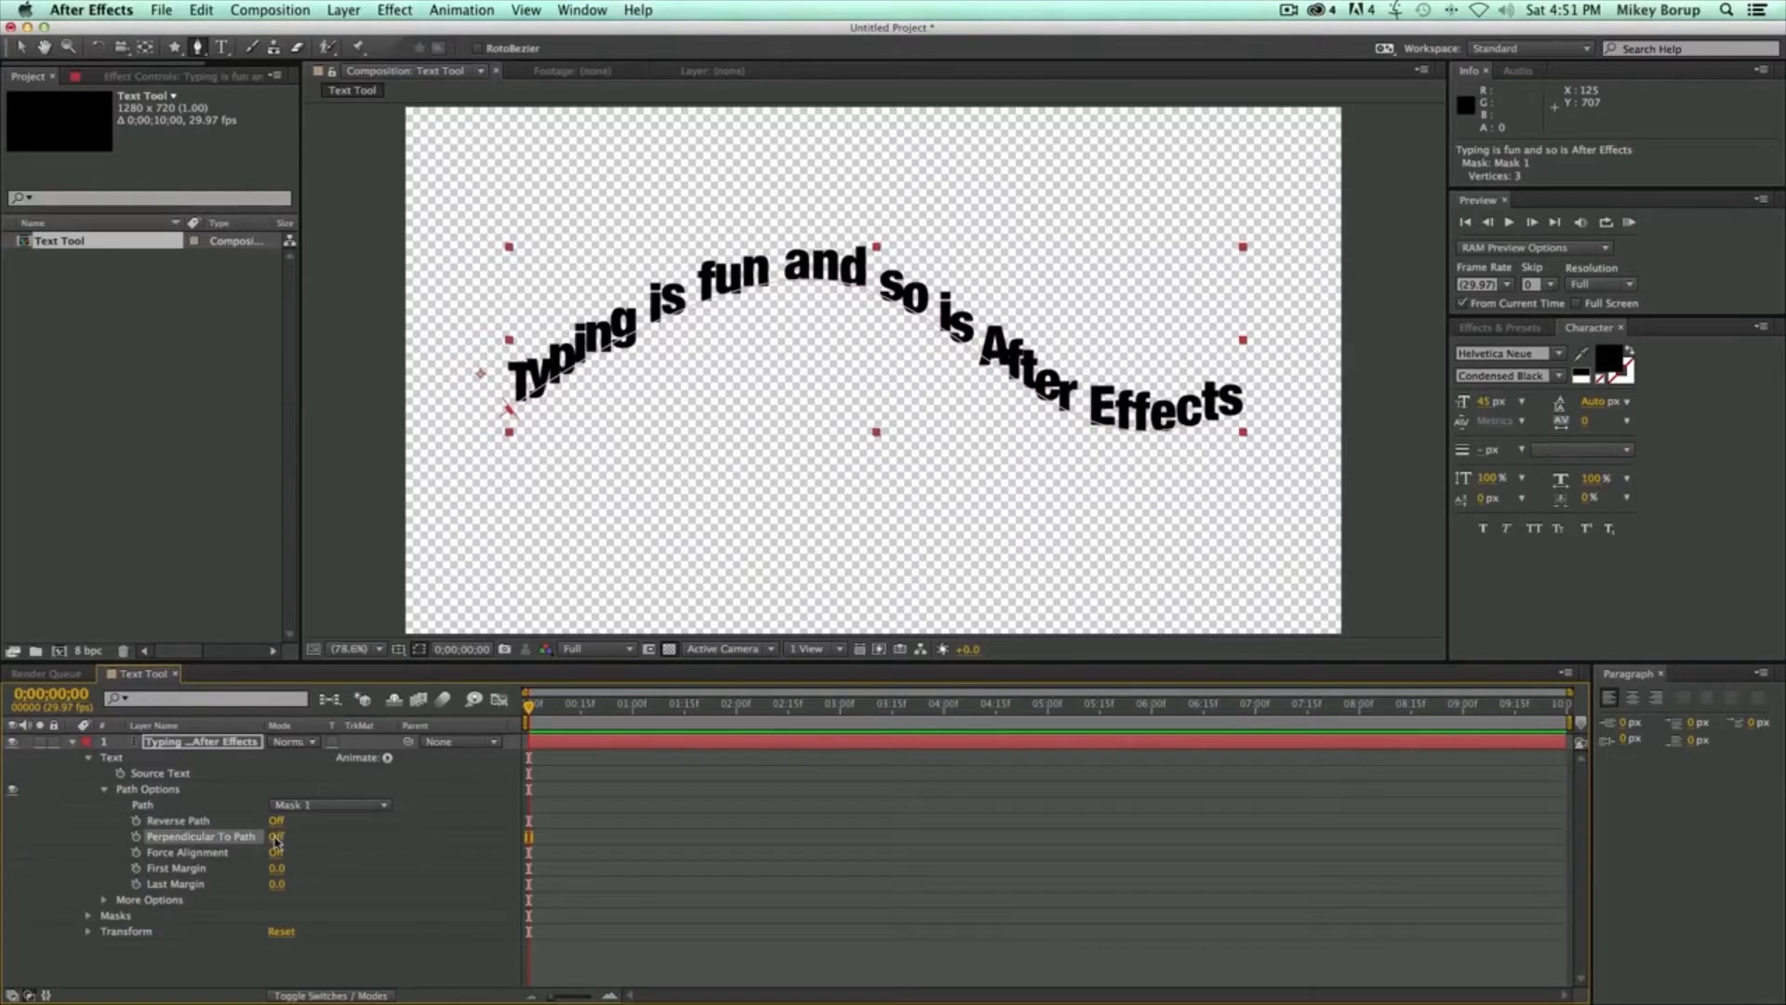
left_click(275, 838)
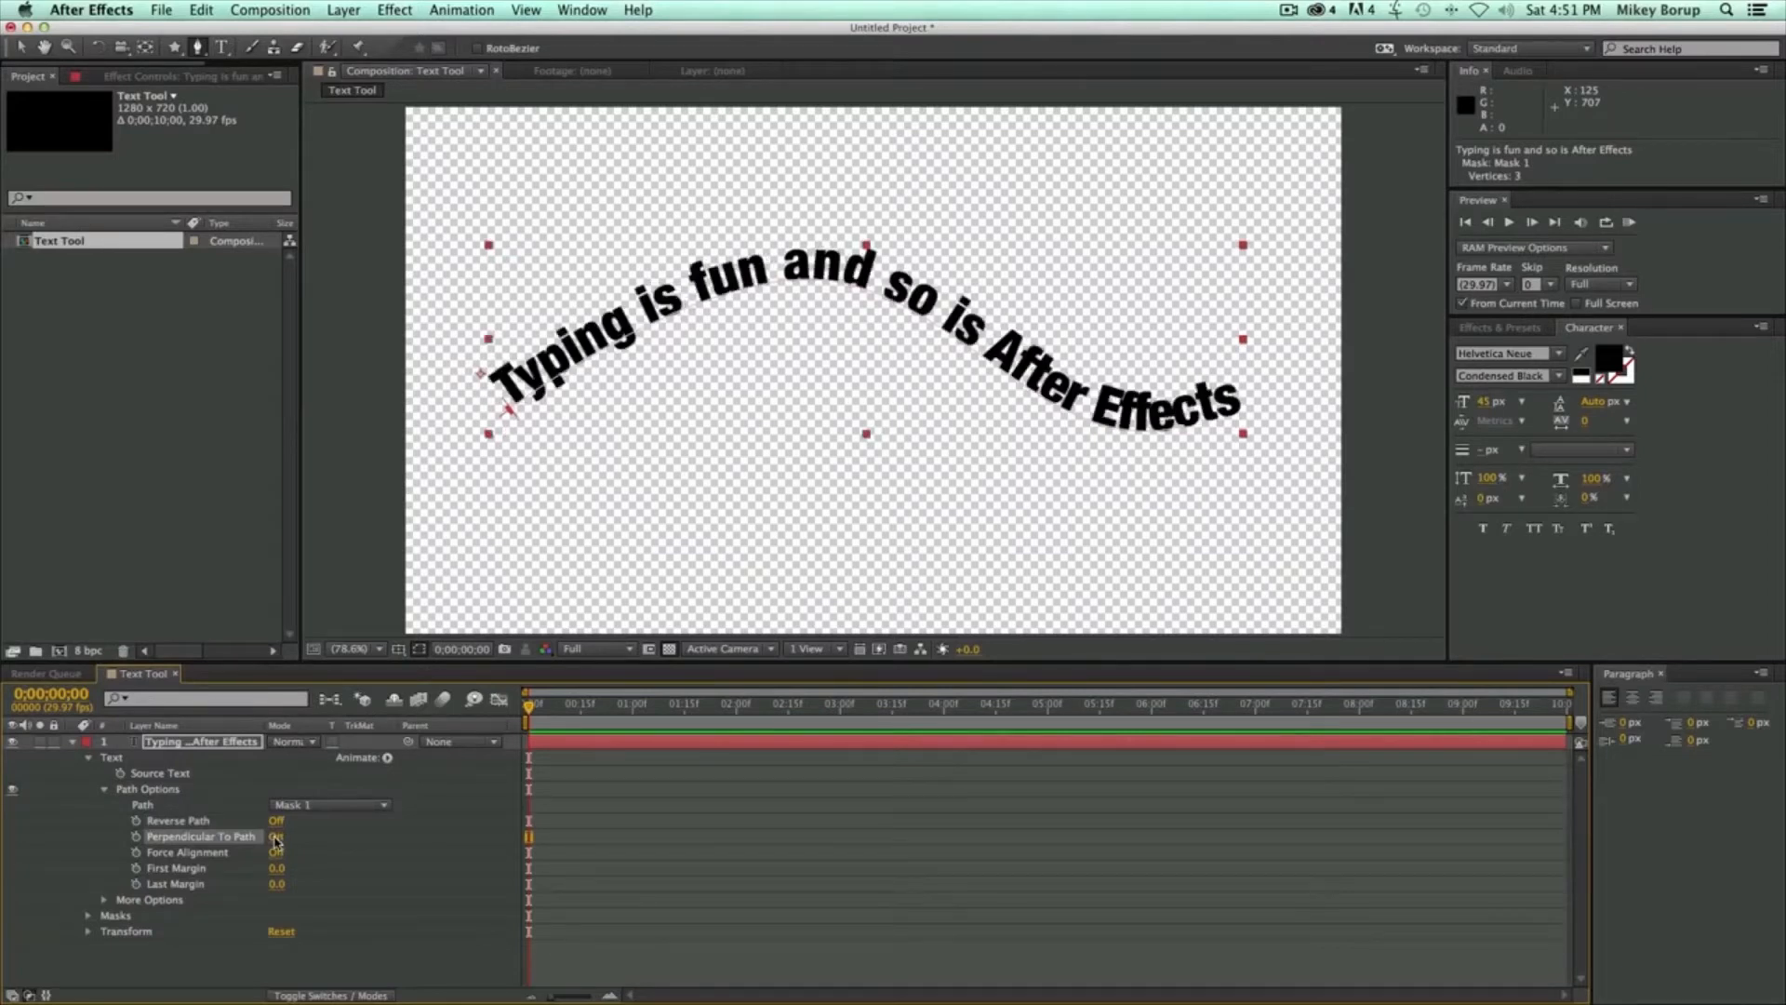
left_click(275, 853)
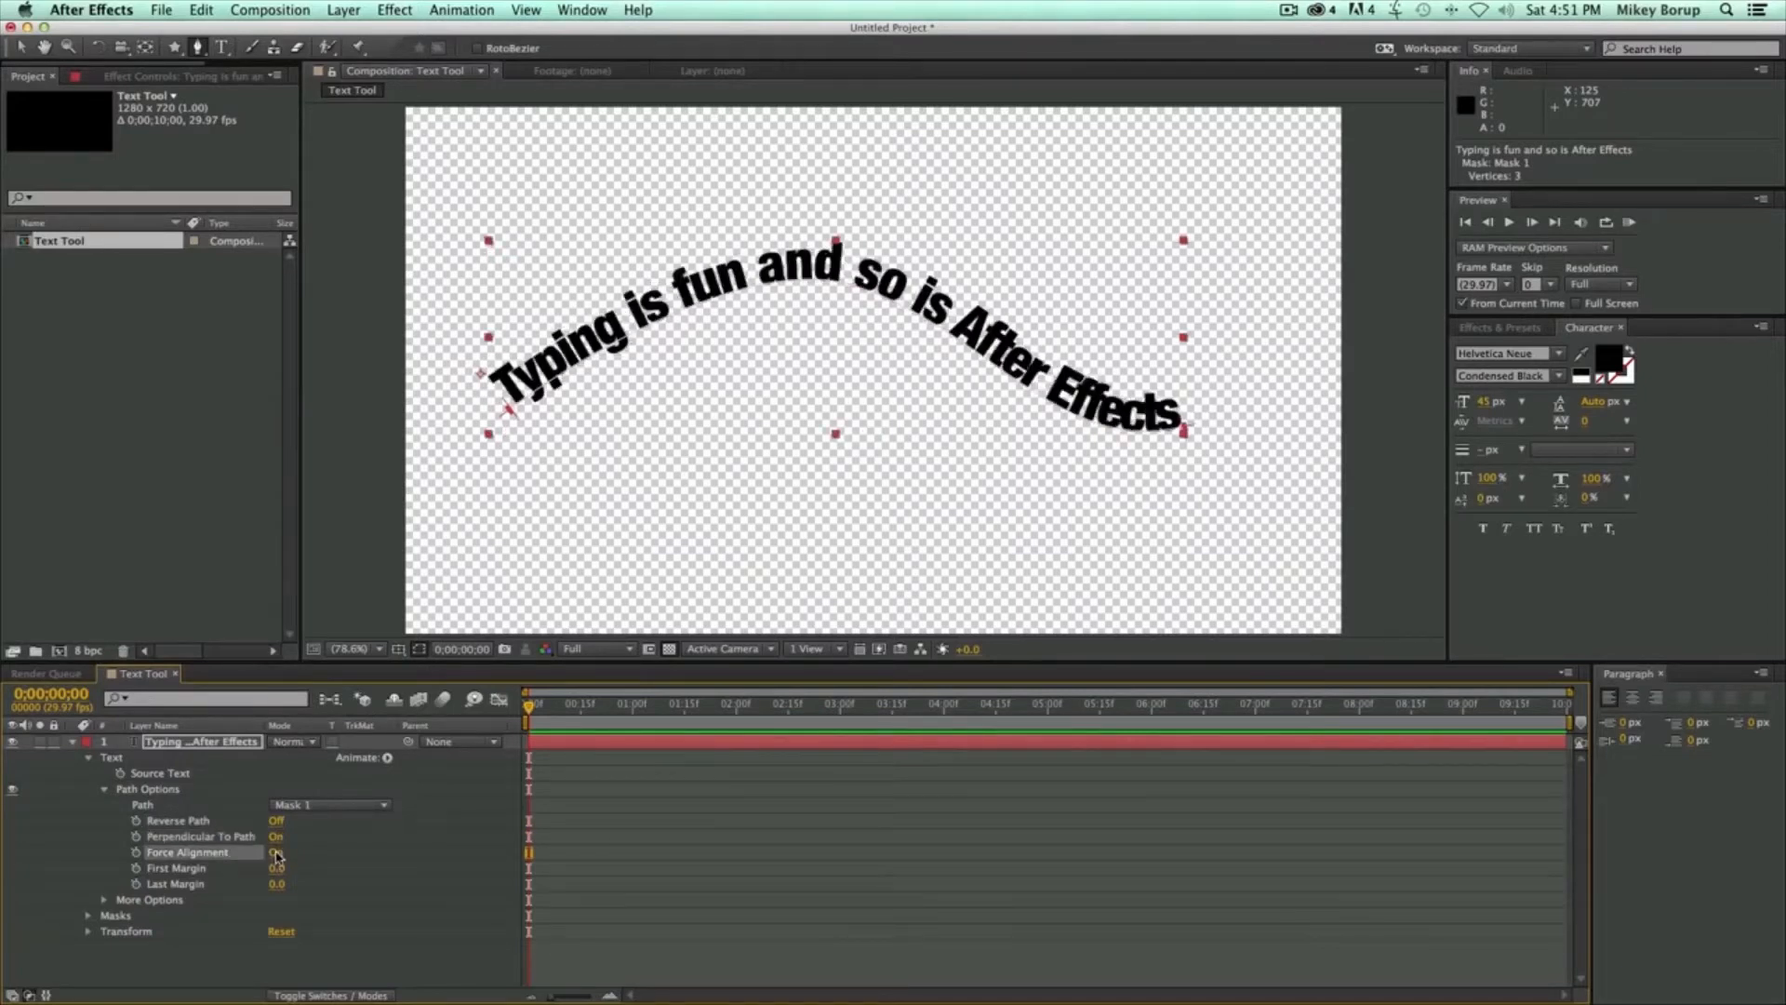
left_click(275, 853)
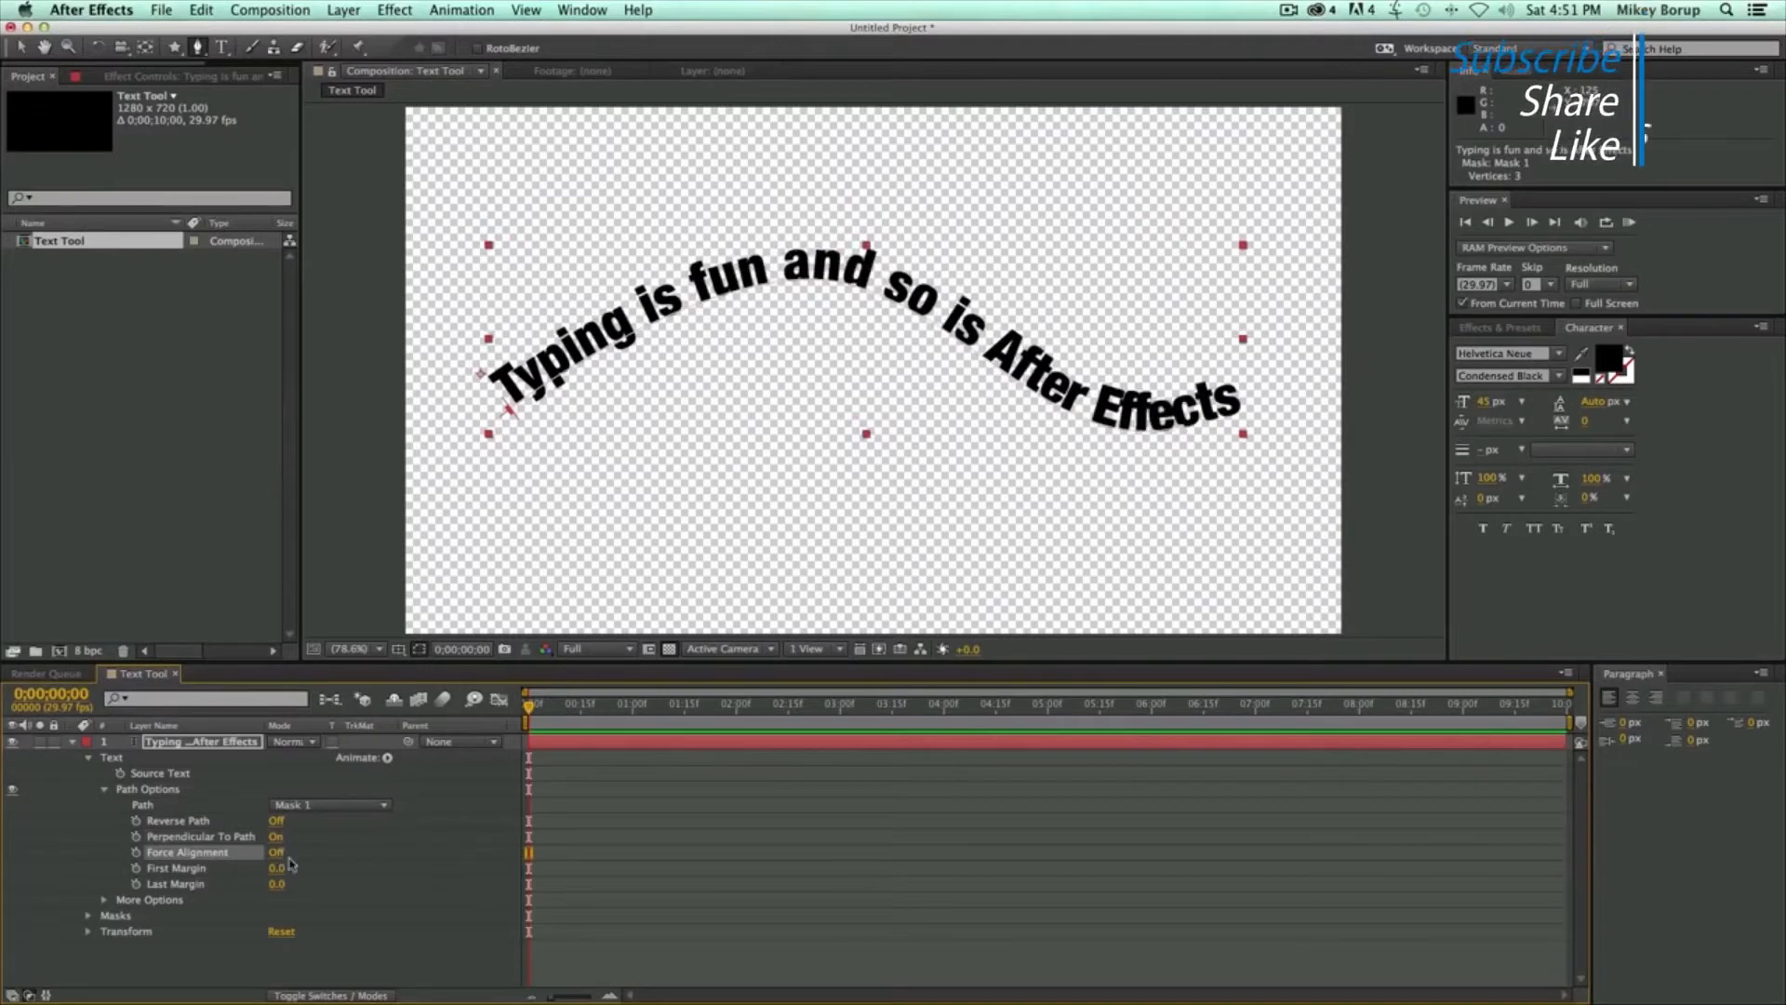
mouse_move(277, 868)
left_mouse_down()
mouse_move(335, 867)
mouse_move(162, 866)
mouse_move(279, 884)
left_mouse_up()
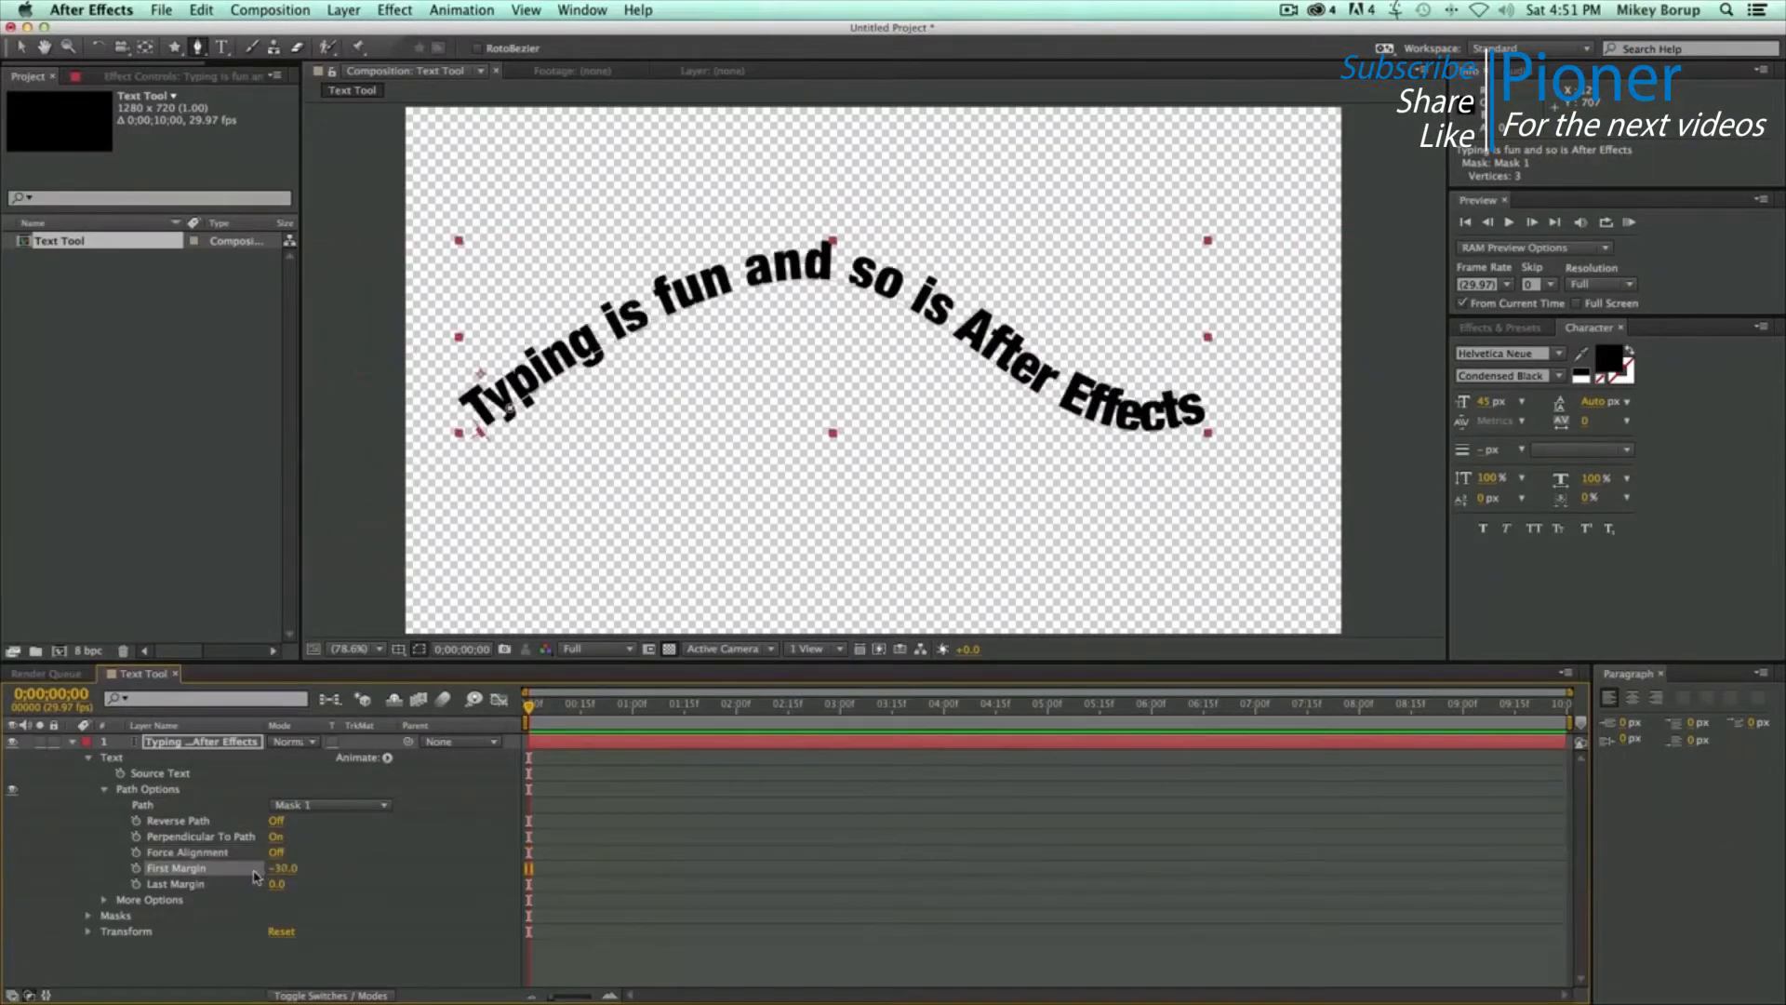
key("super+z")
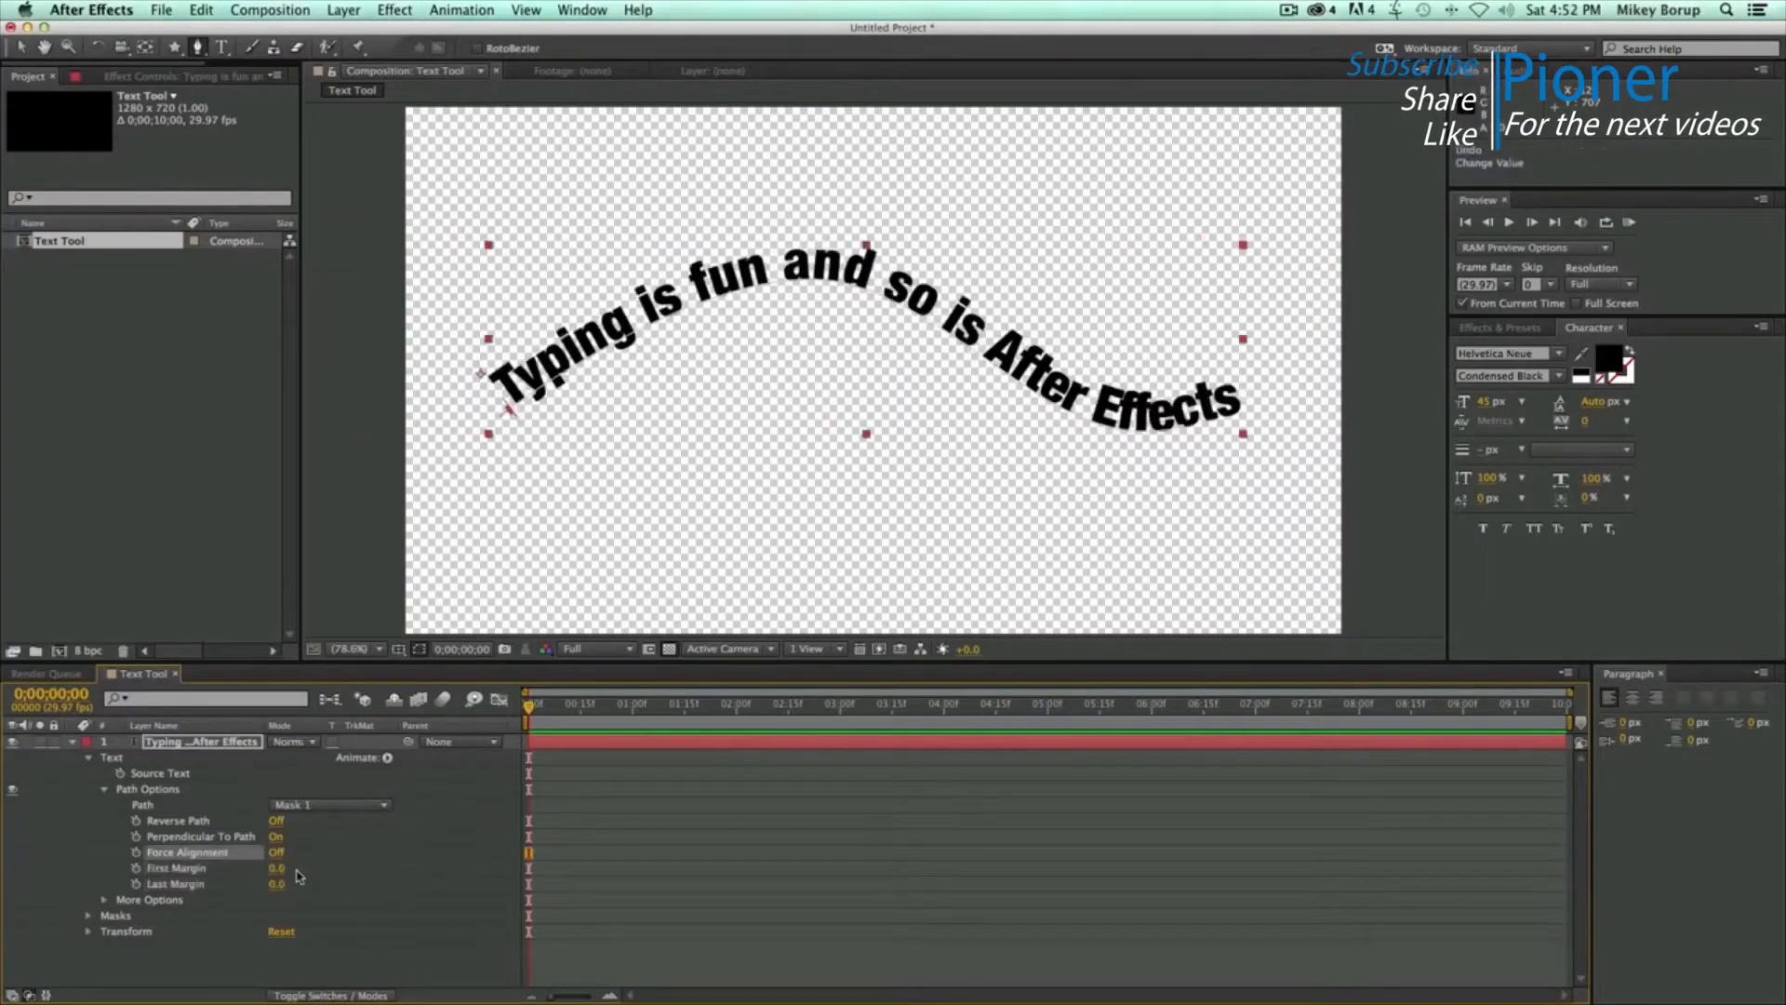
- Set the text's Anchor Point Grouping to Word and its First Margin to -17
left_click(103, 904)
left_click(104, 901)
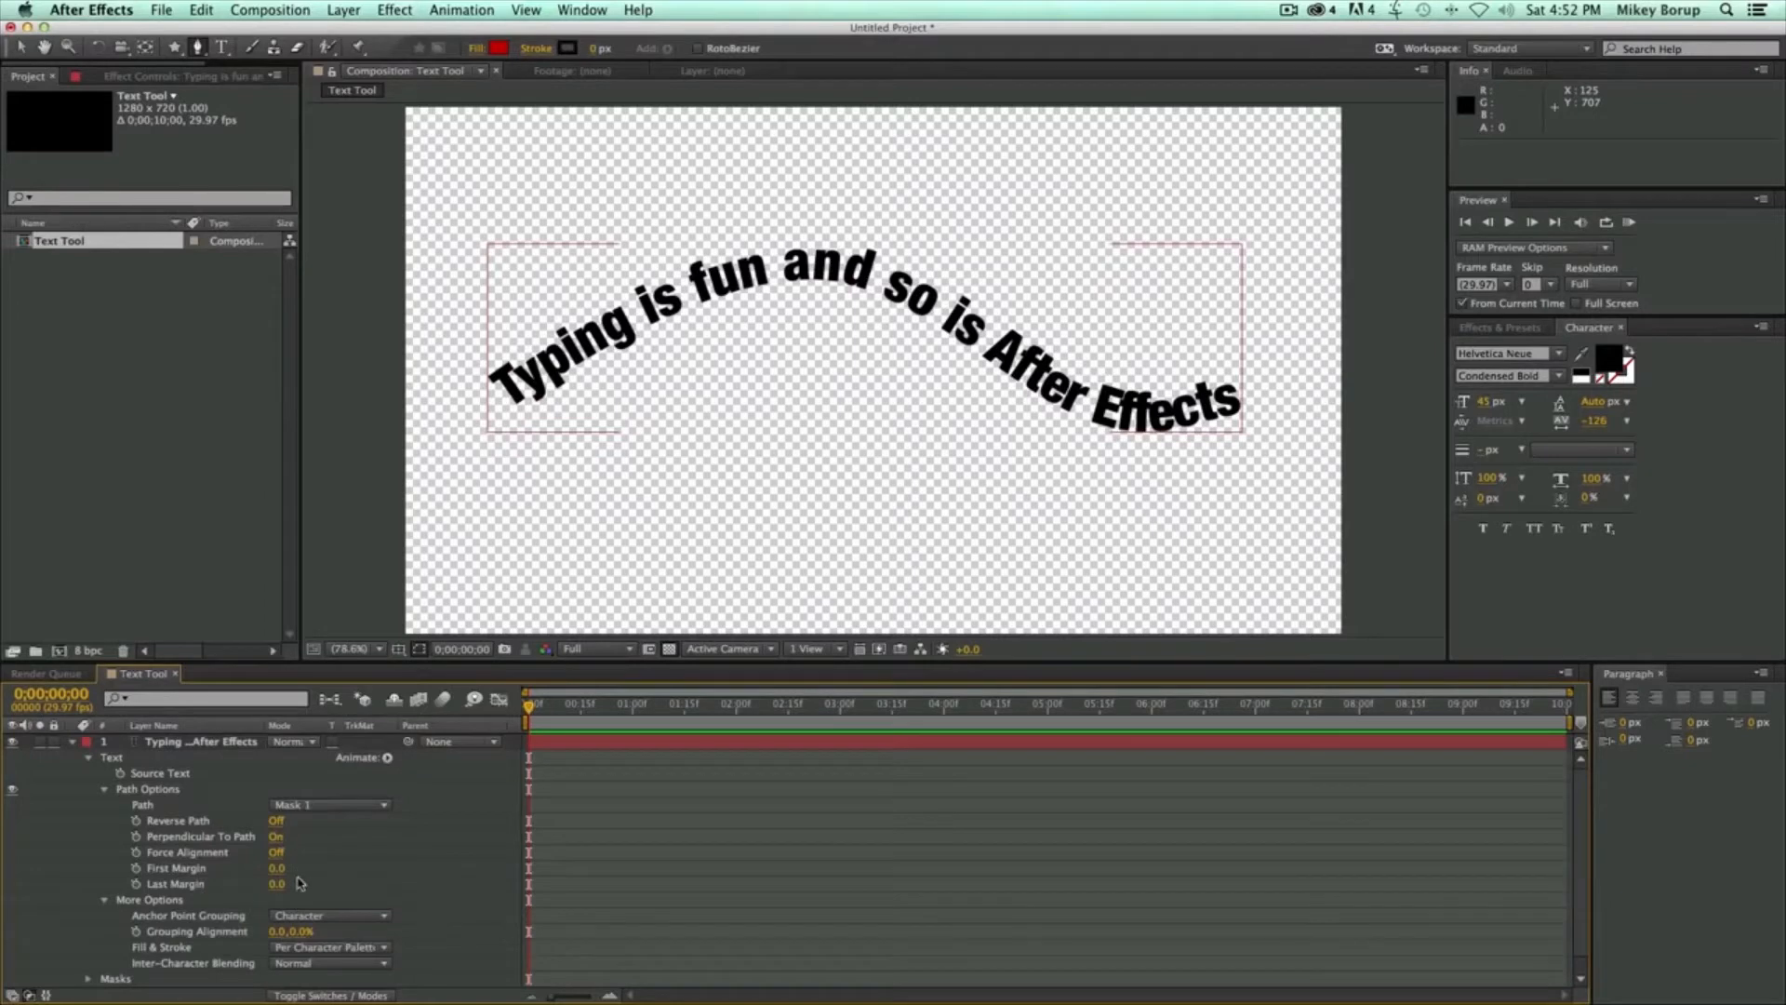
left_click(310, 919)
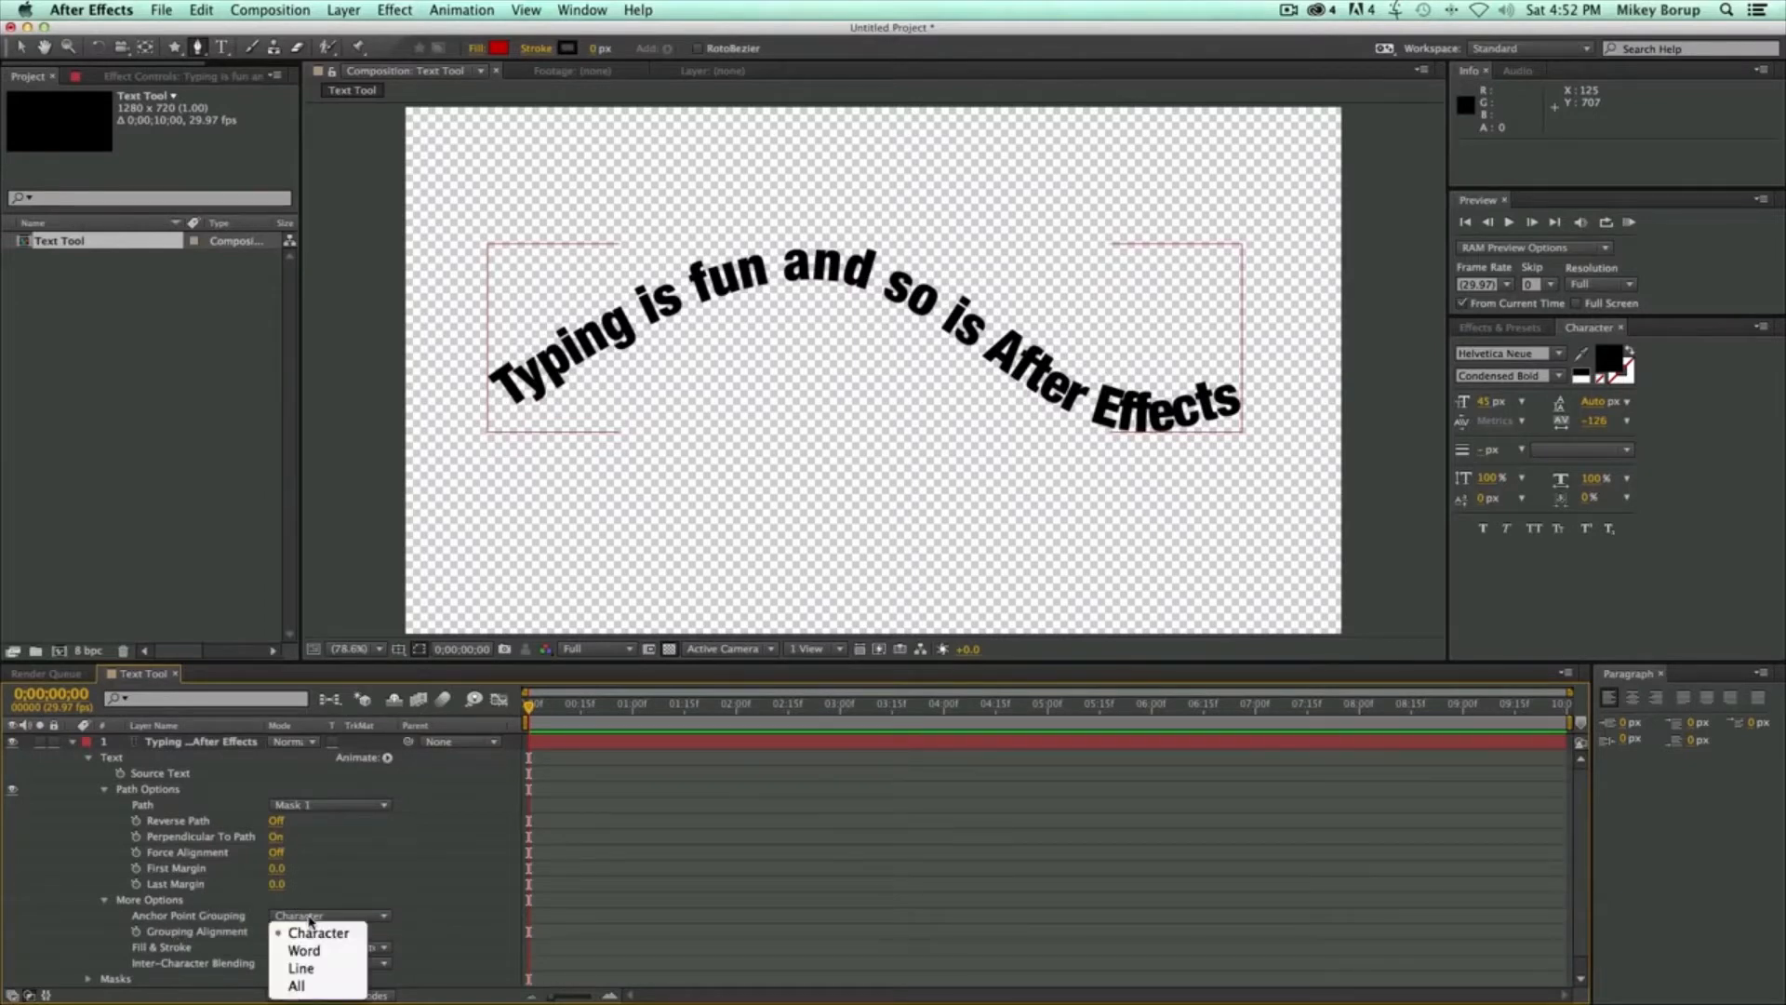
left_click(311, 948)
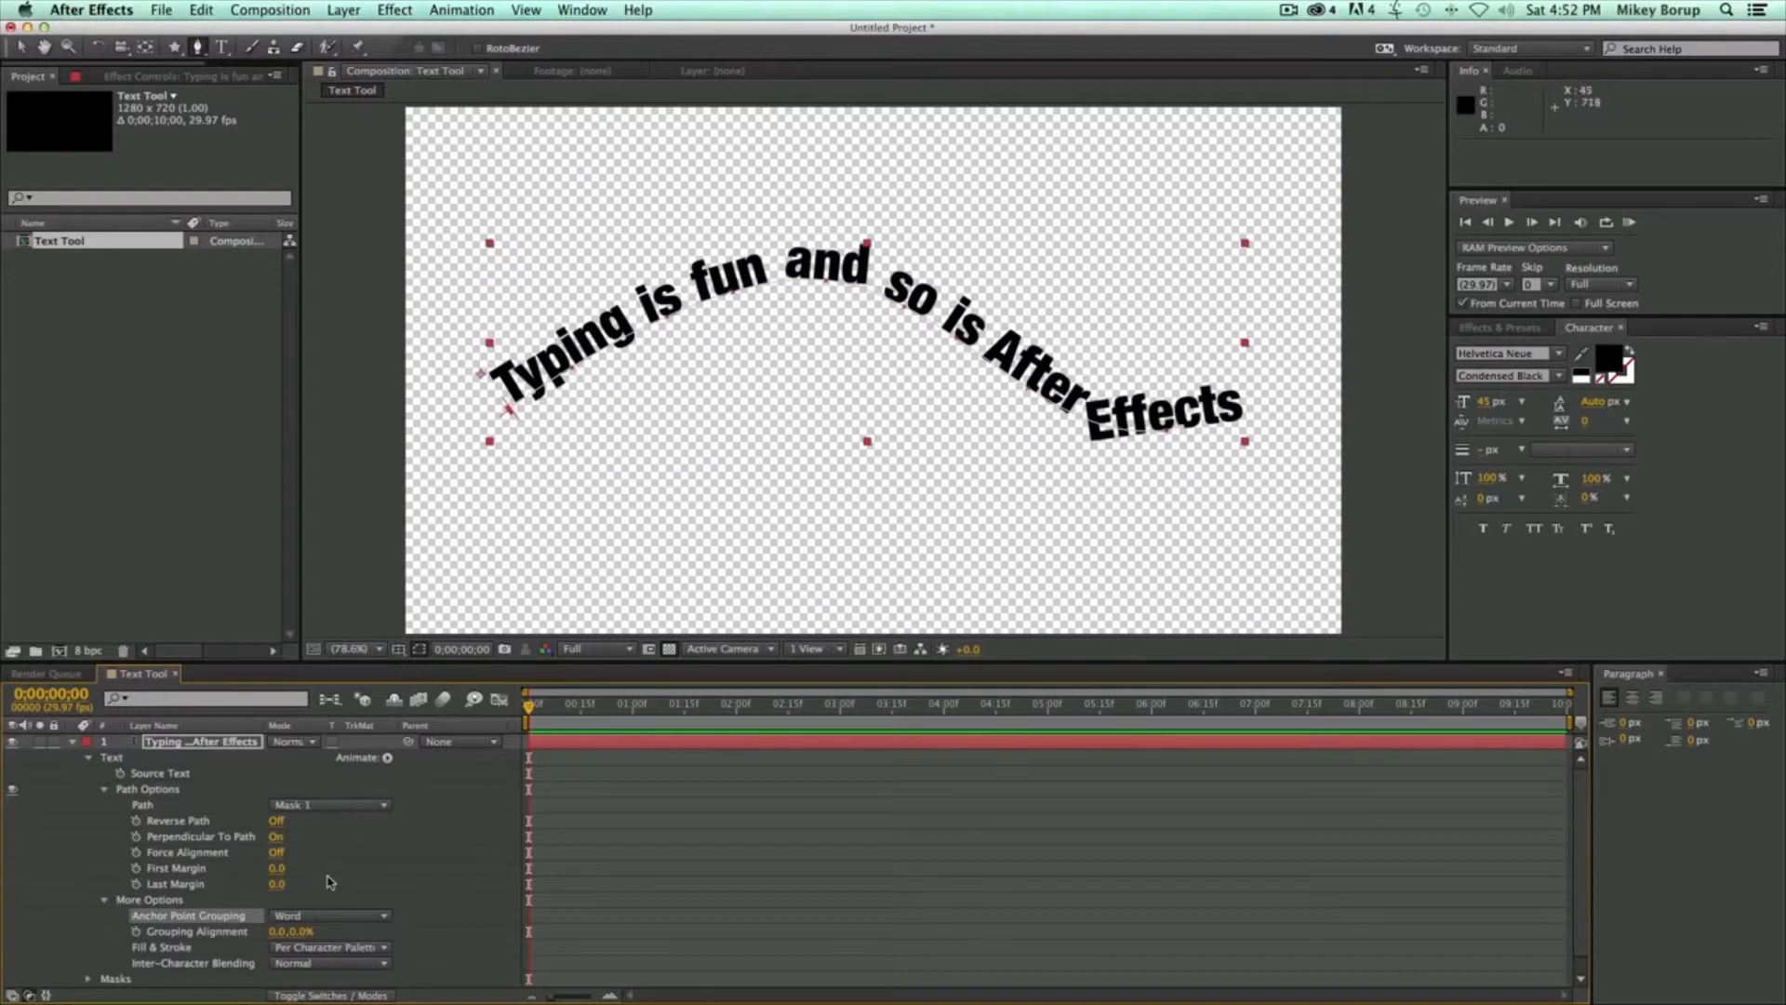
left_click_drag(275, 875, 236, 846)
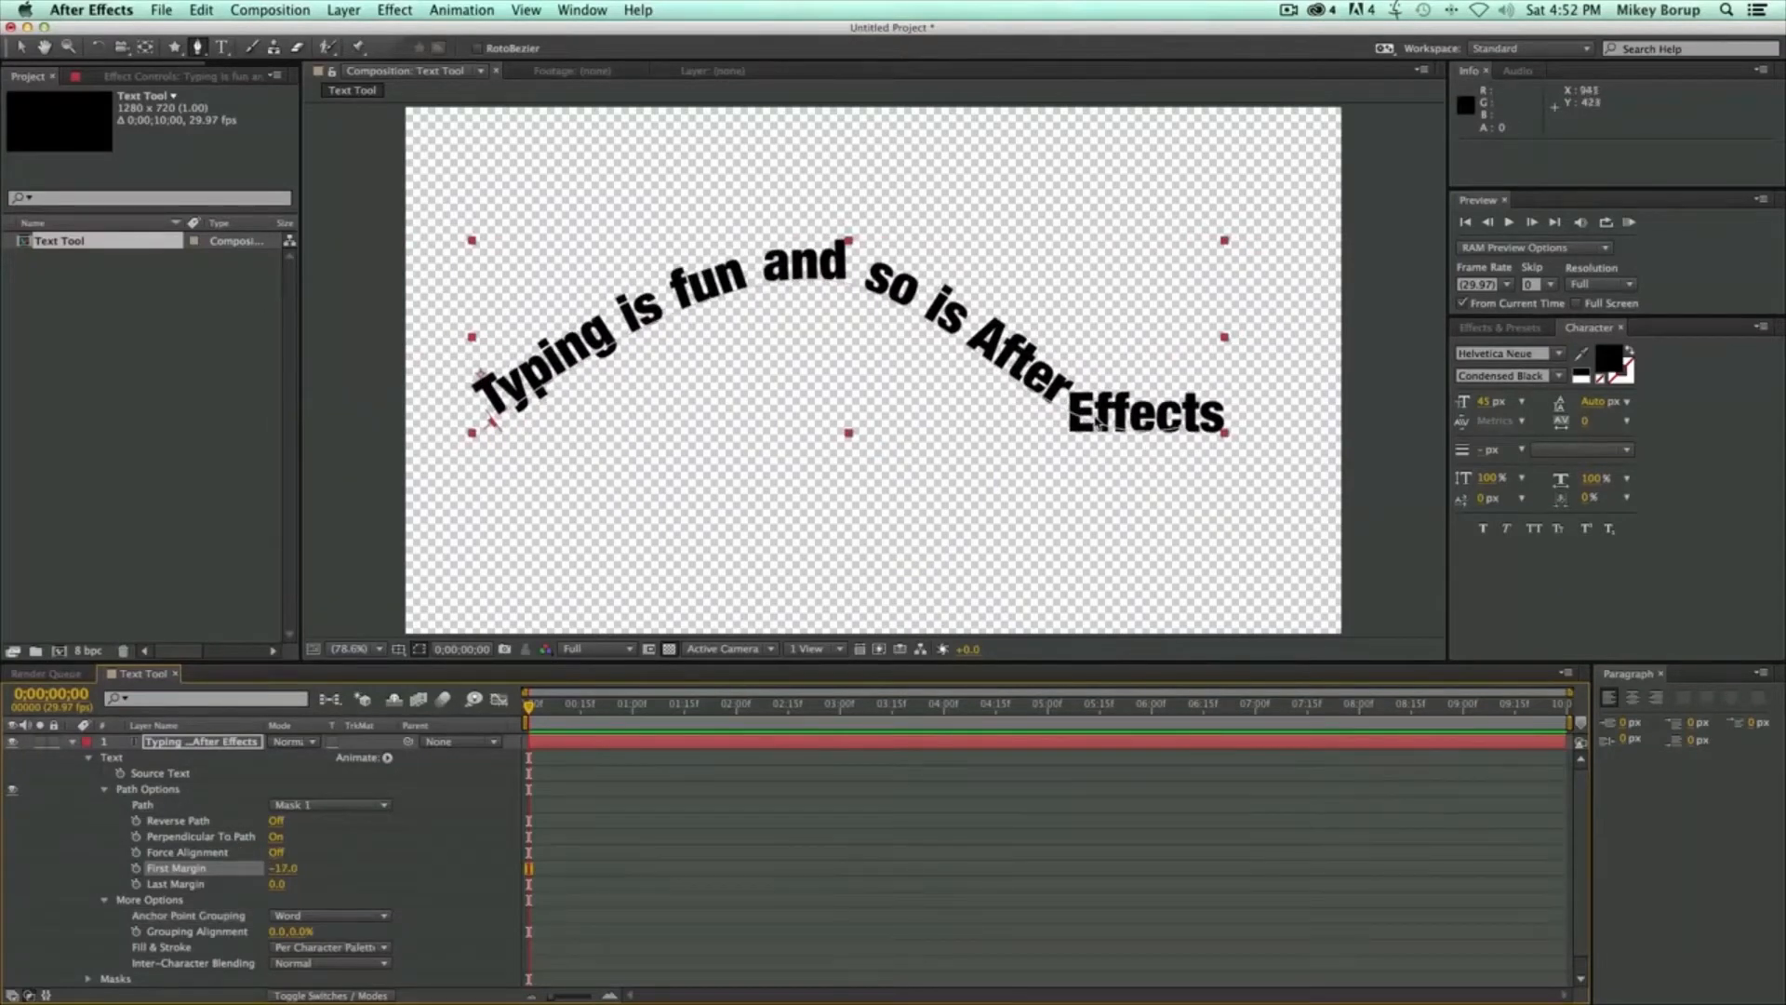
- Set Anchor Point Grouping back to Character and collapse the Path Options and More Options groups
left_click(330, 915)
left_click(317, 924)
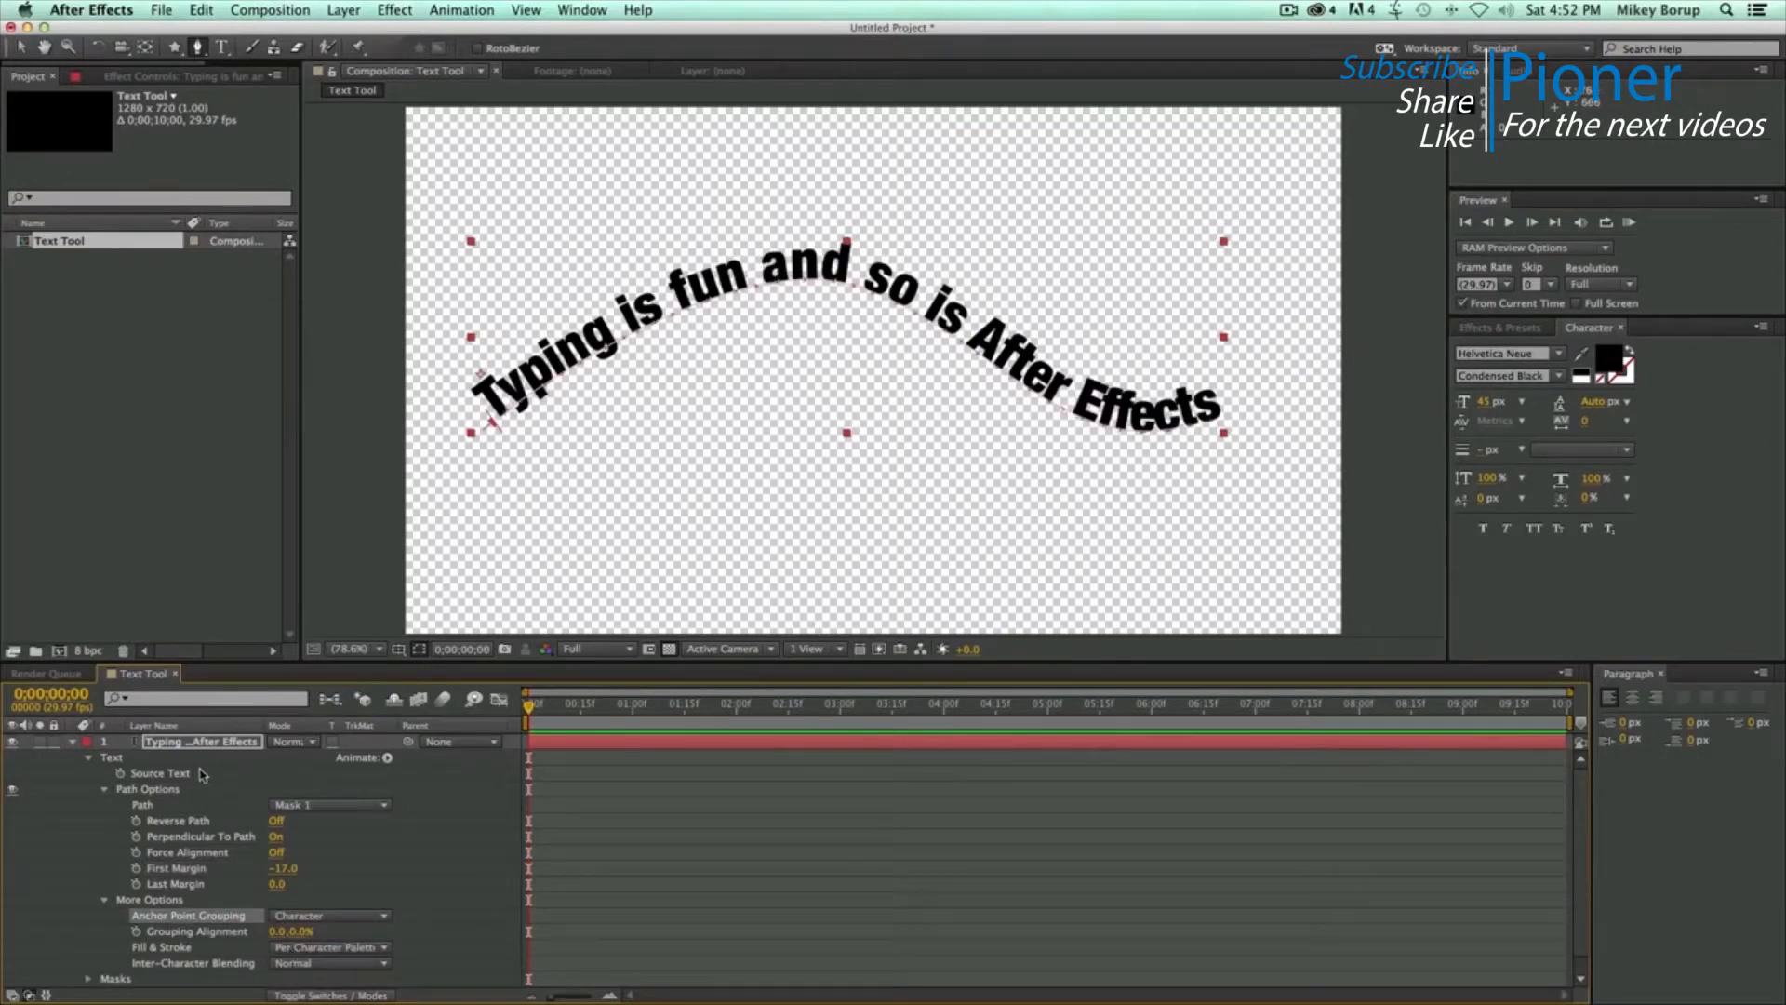
left_click(103, 792)
left_click(103, 805)
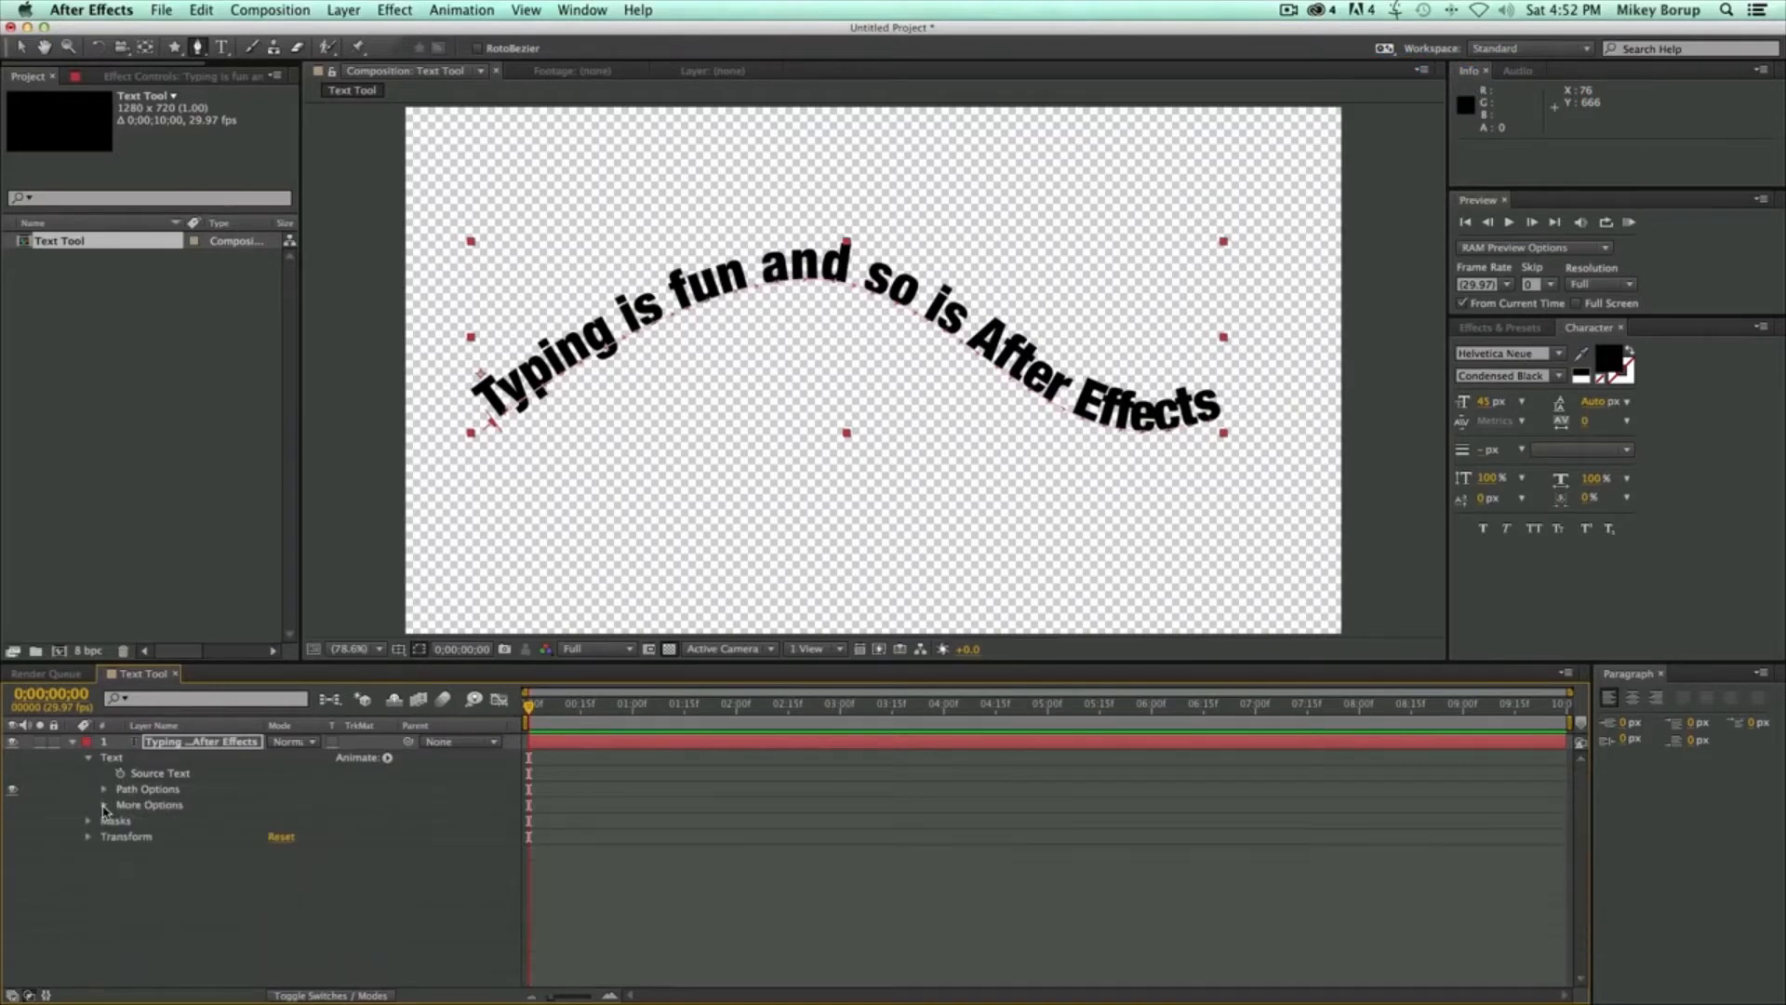
- Expand Mask 1 and add a Mask Path keyframe at the start of the composition
left_click(89, 822)
left_click(105, 836)
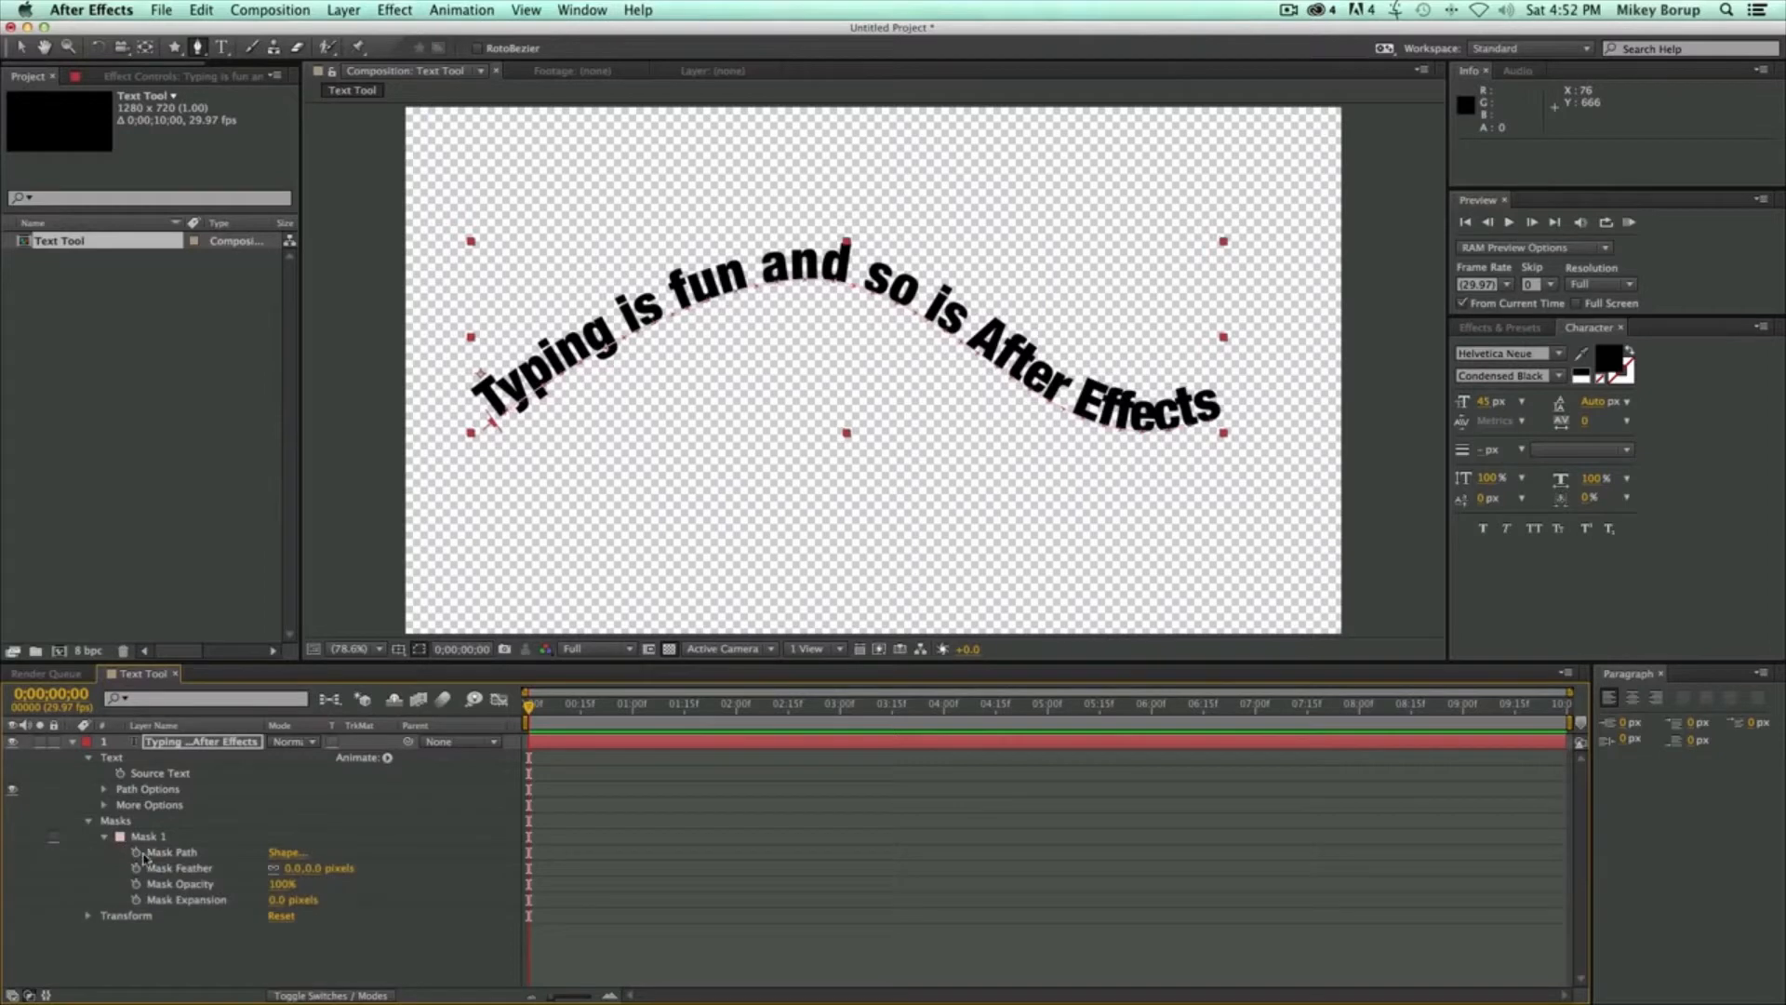
left_click(138, 853)
- At 0;00;05;26, pull the mask's middle vertex far down so that the text curves downward in a bowl shape
left_click_drag(843, 707, 1140, 755)
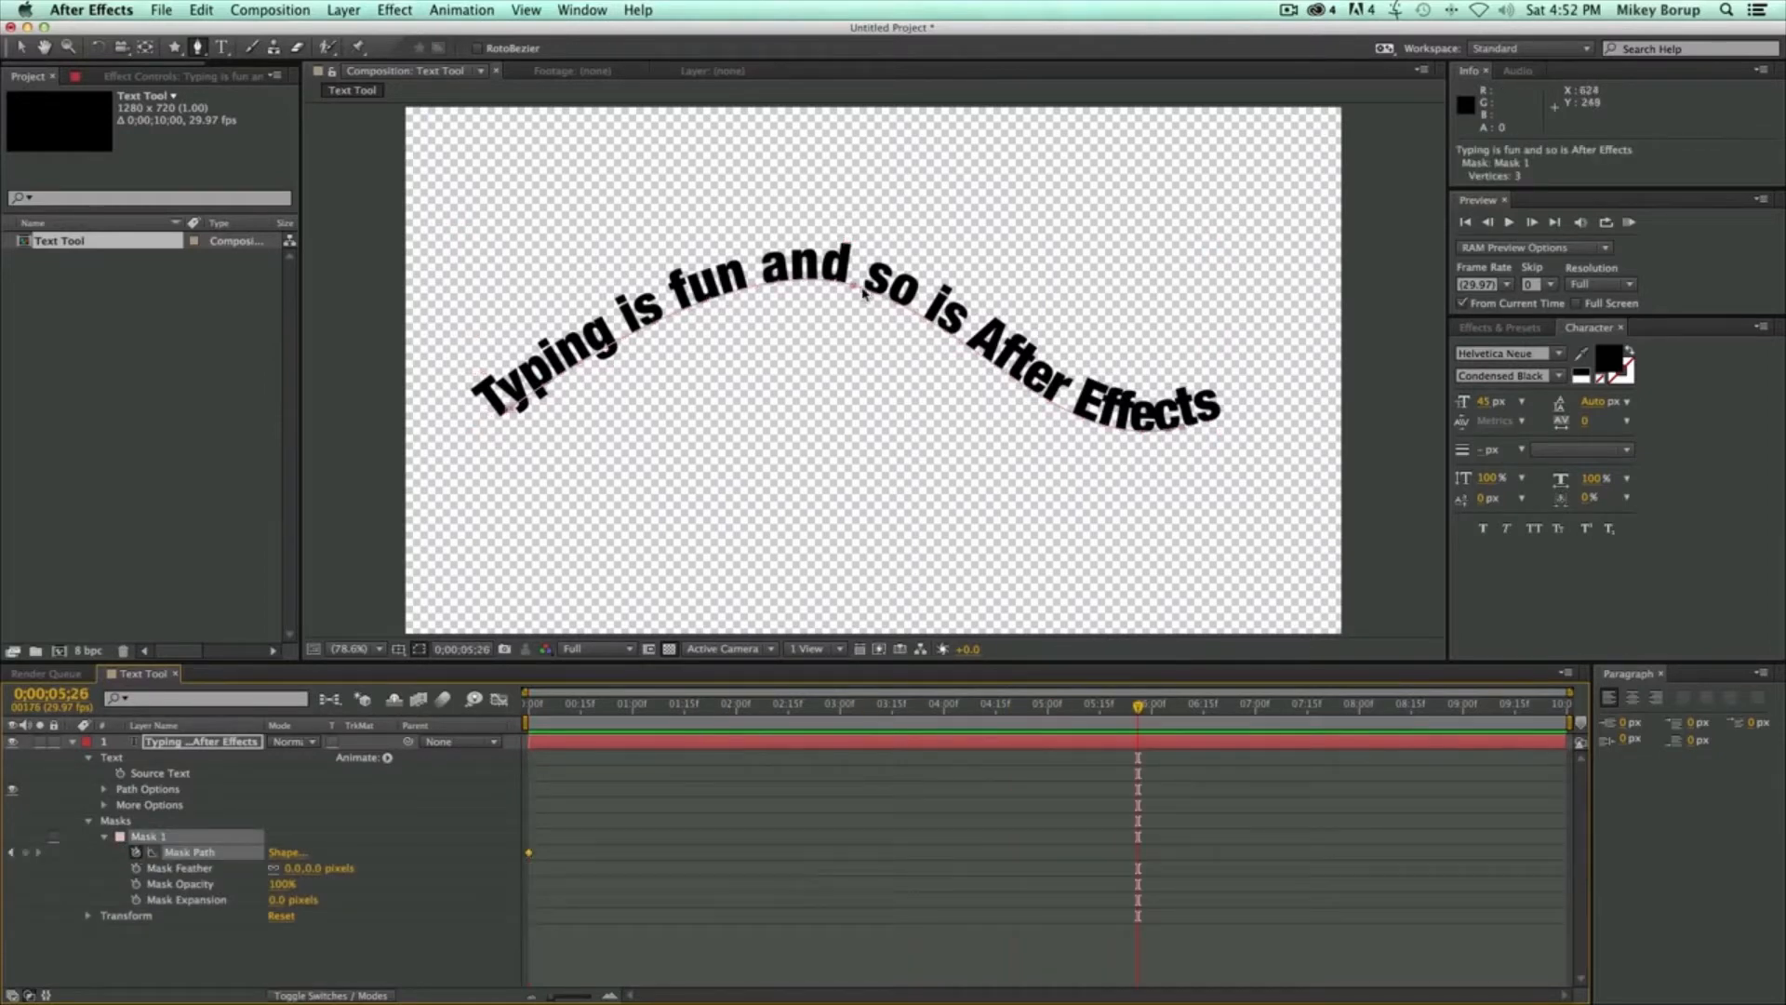
mouse_move(857, 294)
left_mouse_down()
mouse_move(852, 279)
mouse_move(854, 311)
mouse_move(863, 292)
left_mouse_up()
left_click(1063, 837)
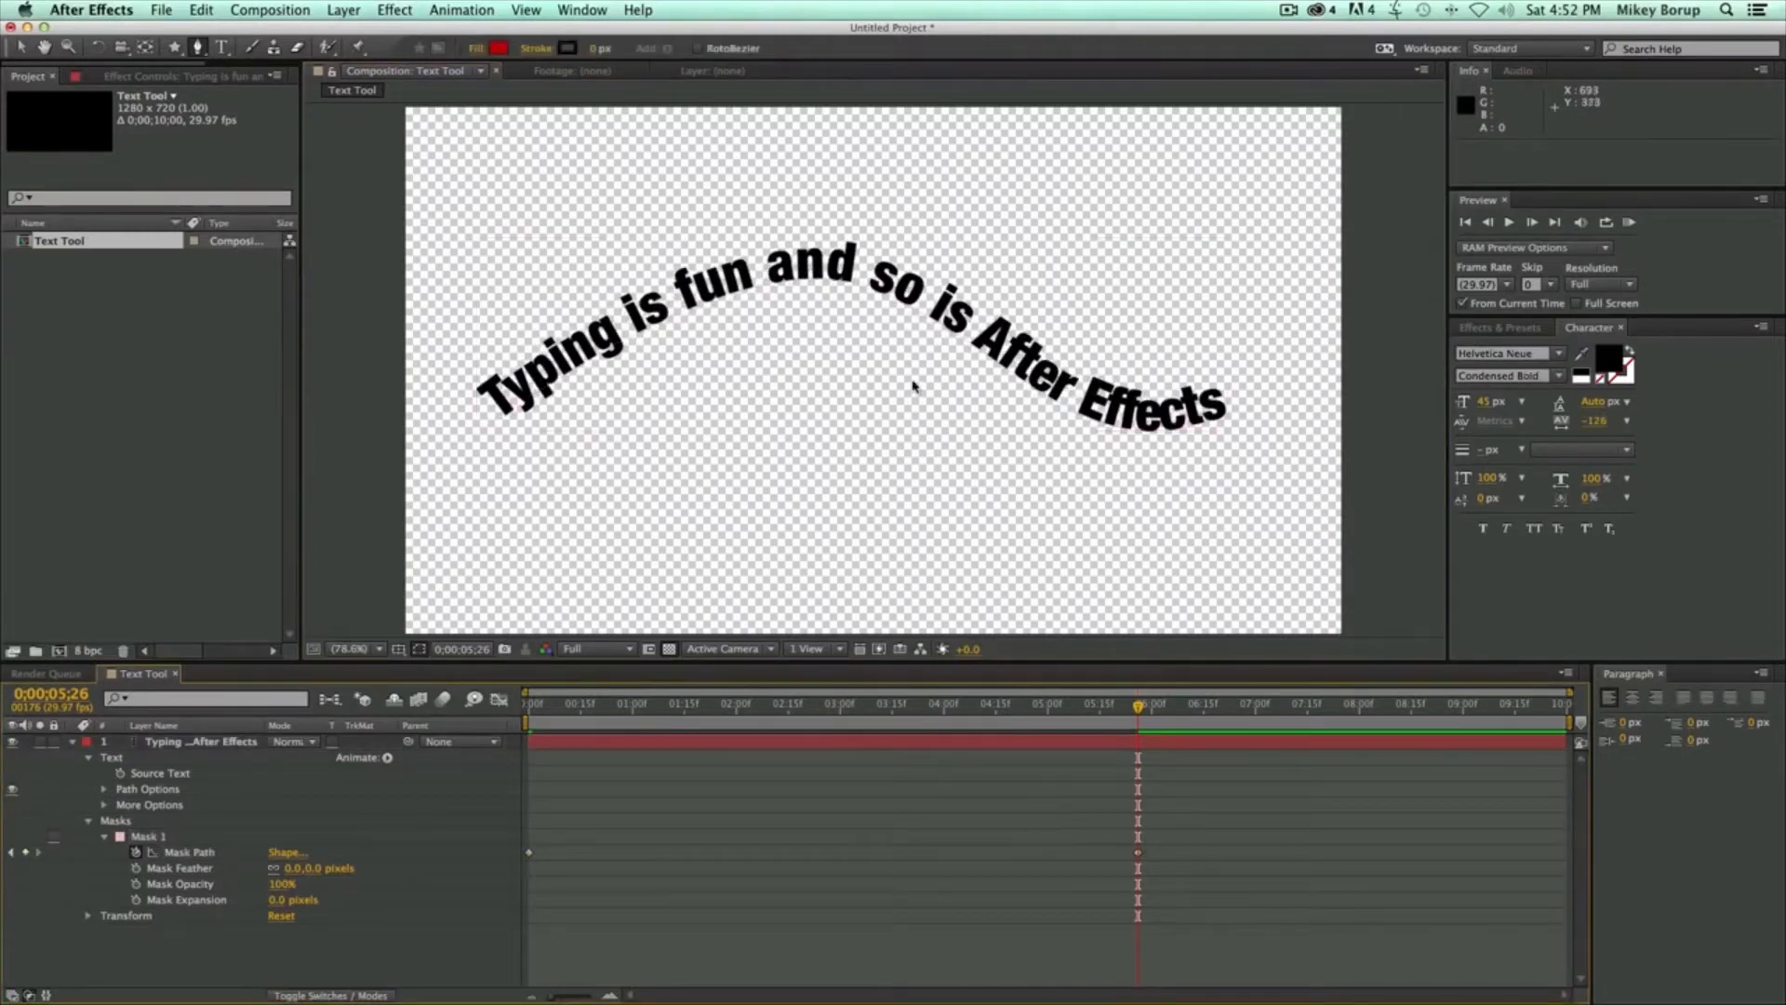
key("v")
left_click(874, 337)
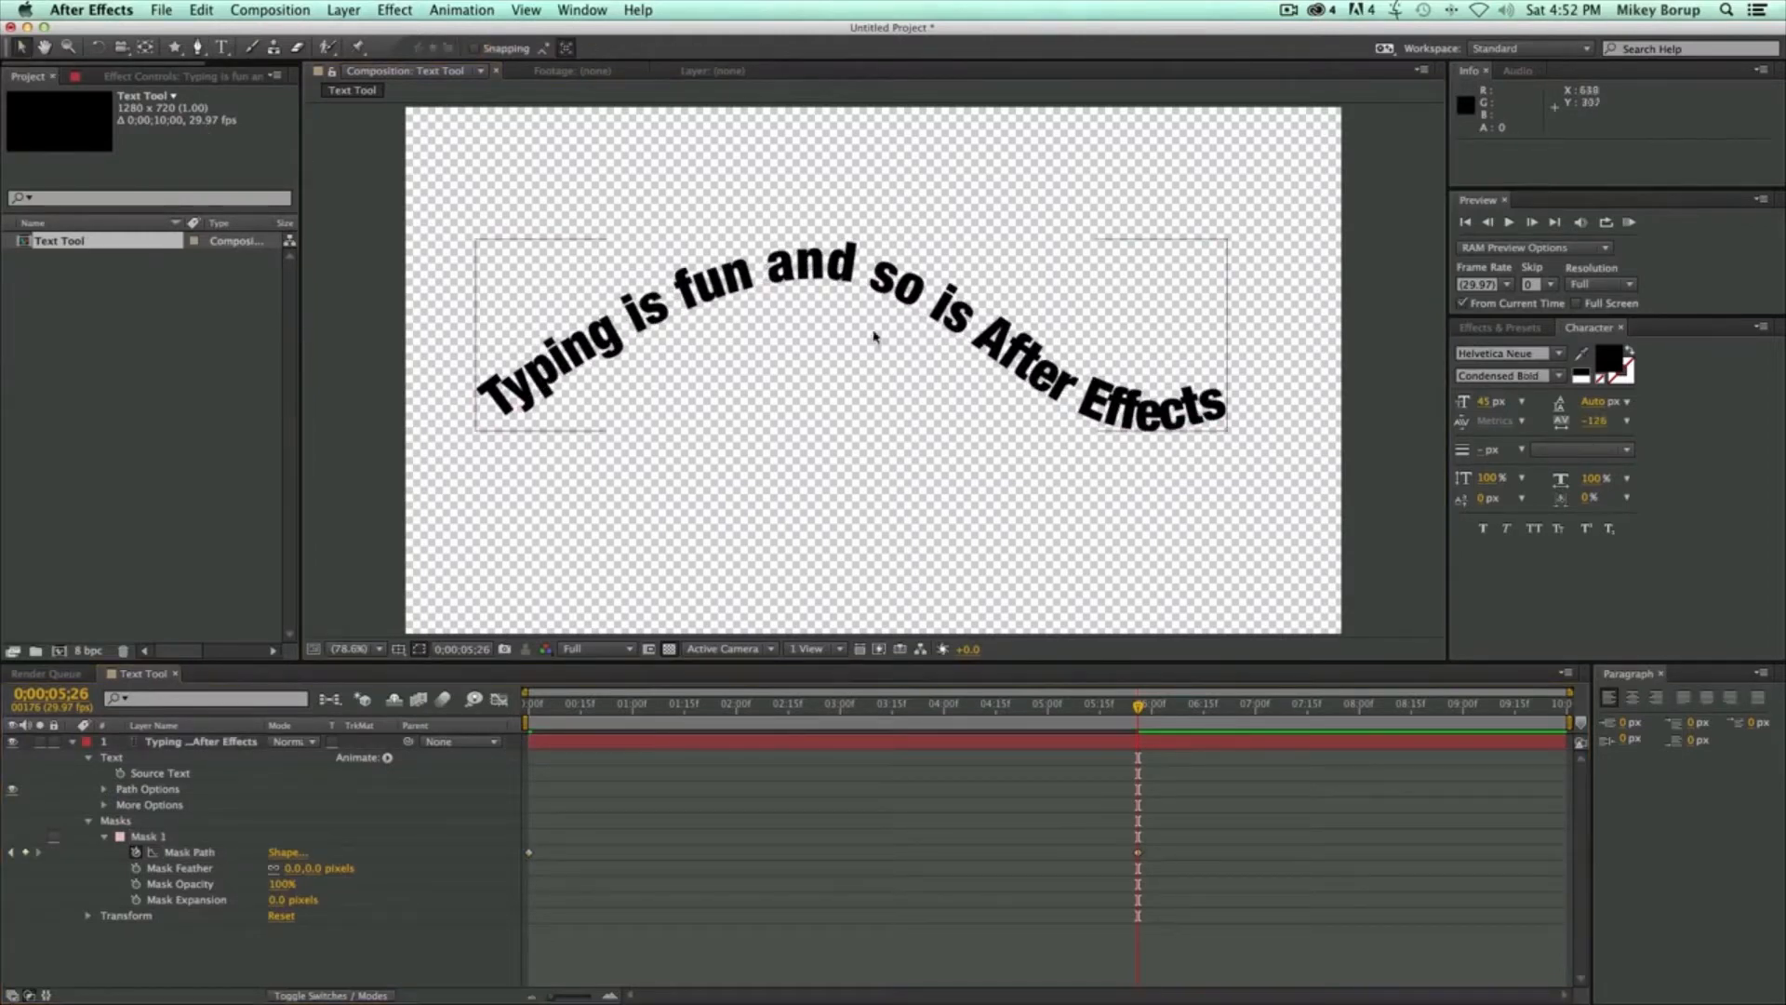
left_click_drag(865, 287, 744, 584)
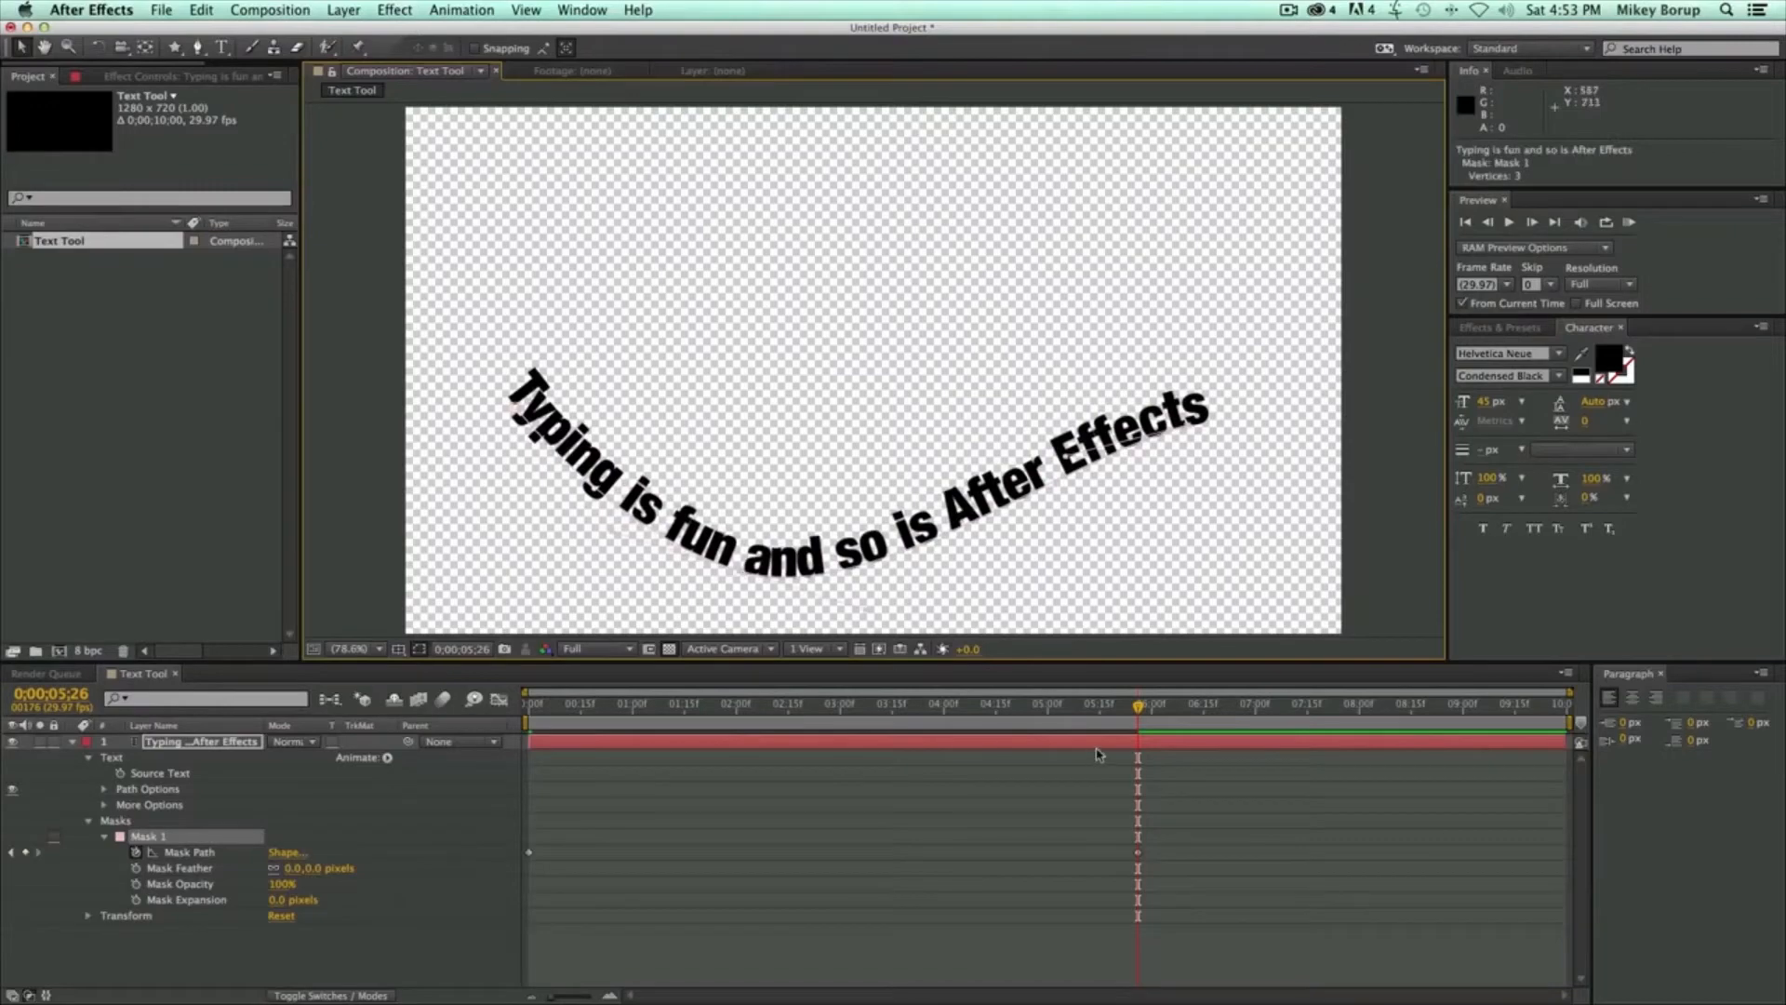
- Preview the Mask Path animation and replay it from the start of the composition
key("space")
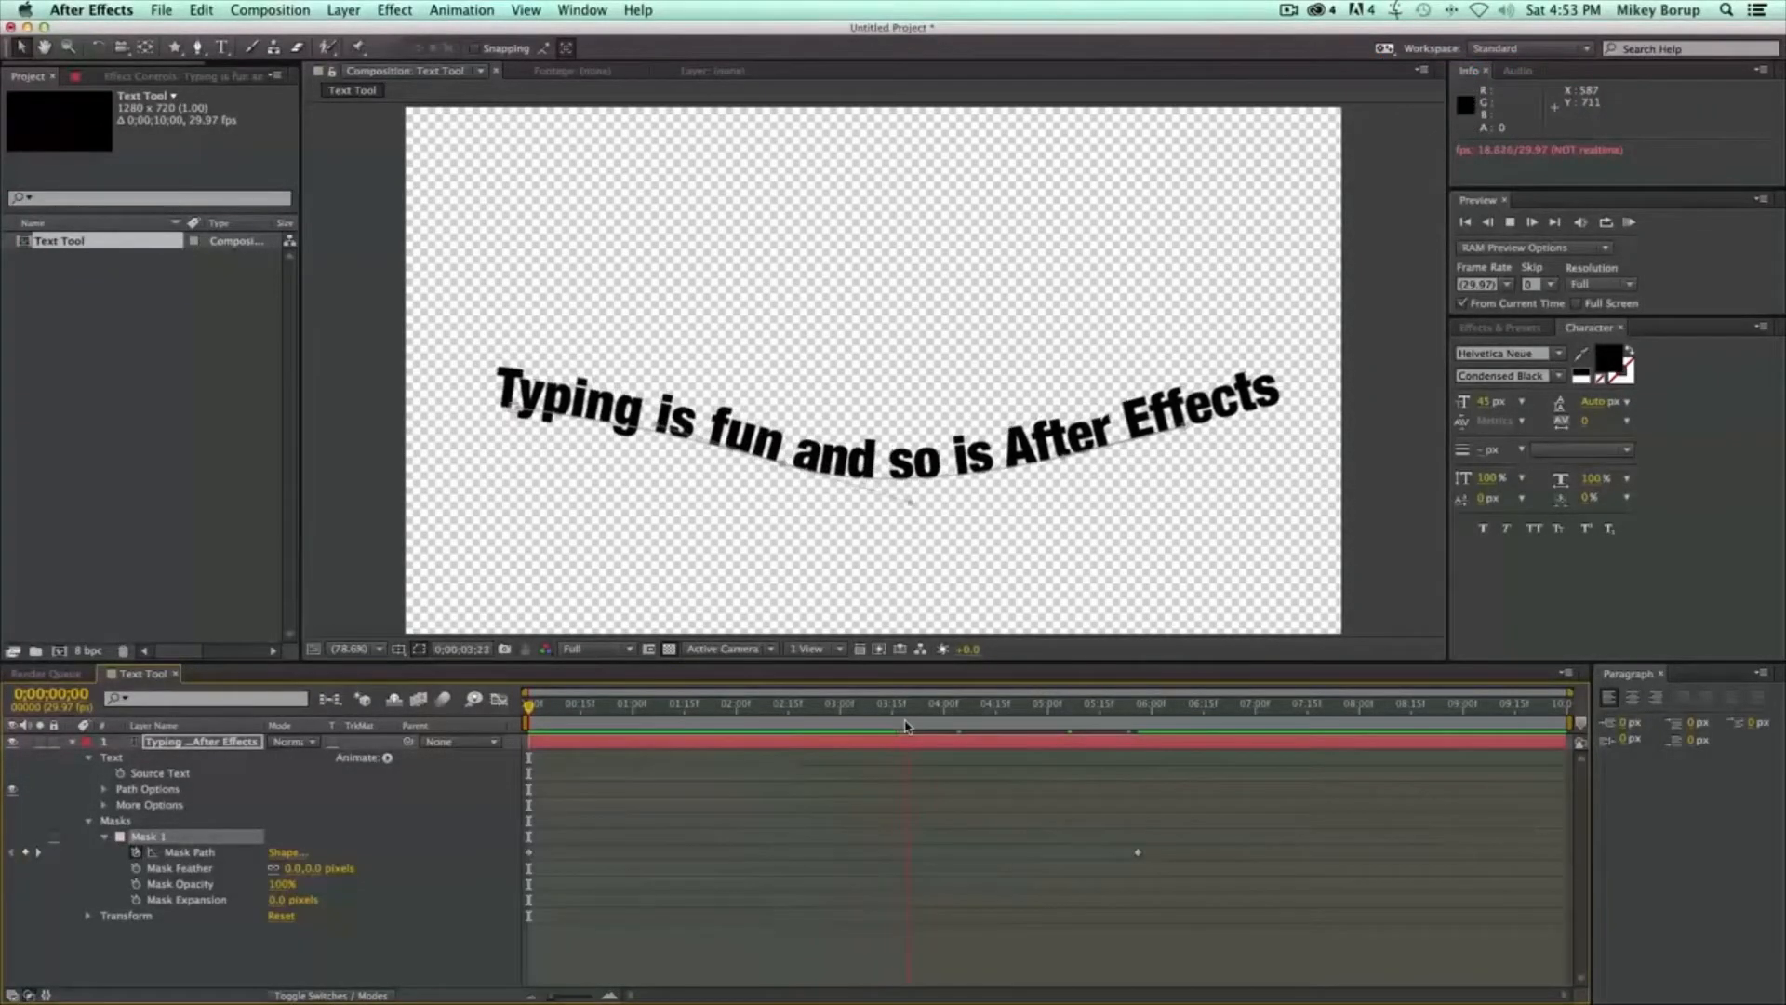
key("space")
left_click_drag(1014, 716, 472, 710)
key("space")
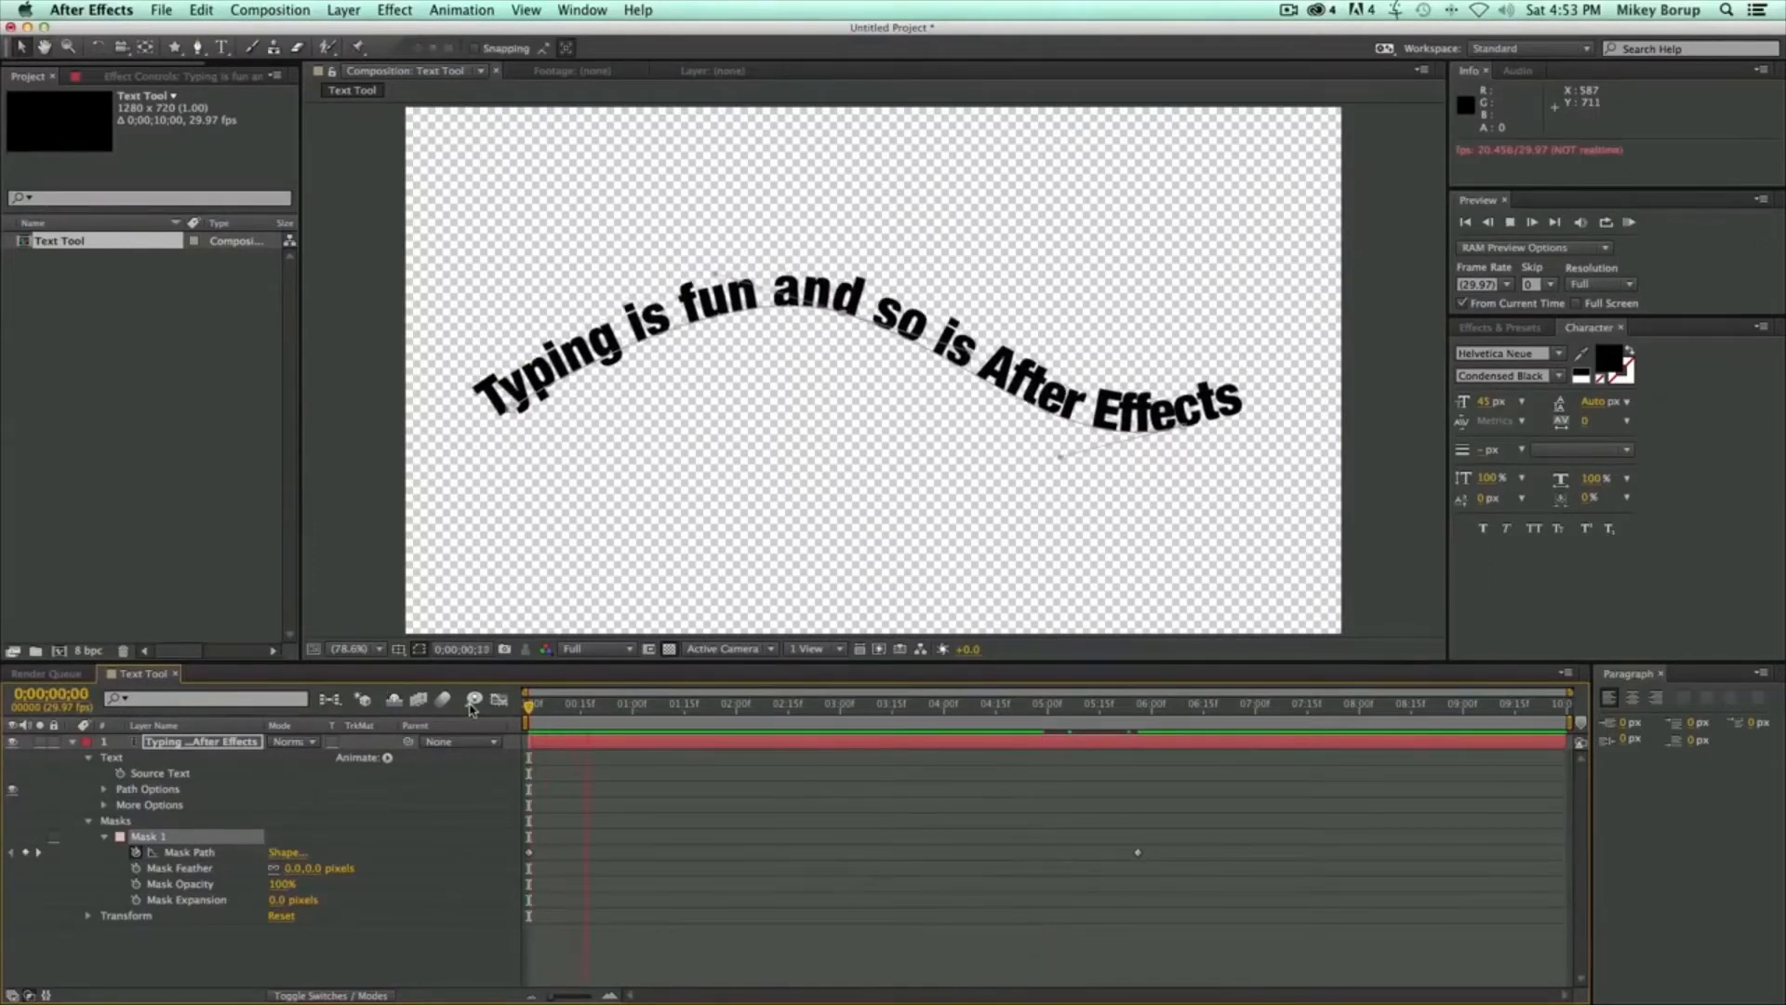
- Stop the preview and delete Mask 1 from the text layer
left_click(141, 838)
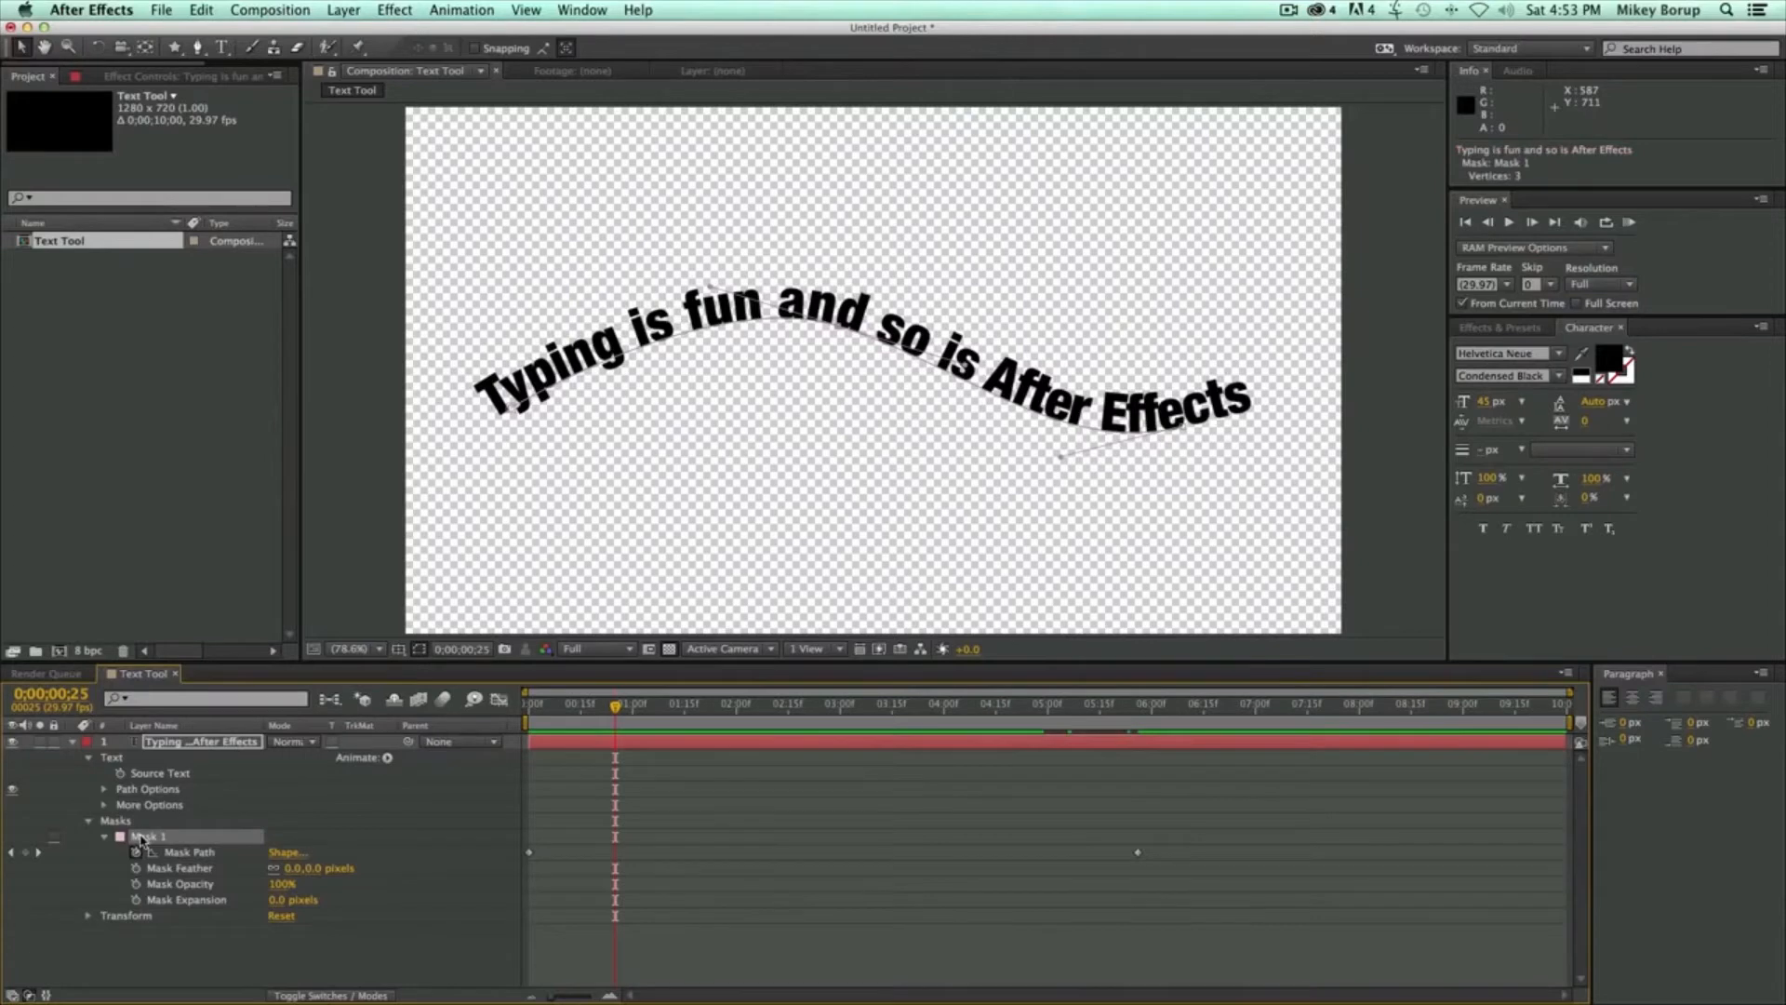
key("Delete")
left_click(1071, 555)
left_click(118, 837)
left_click(1156, 349)
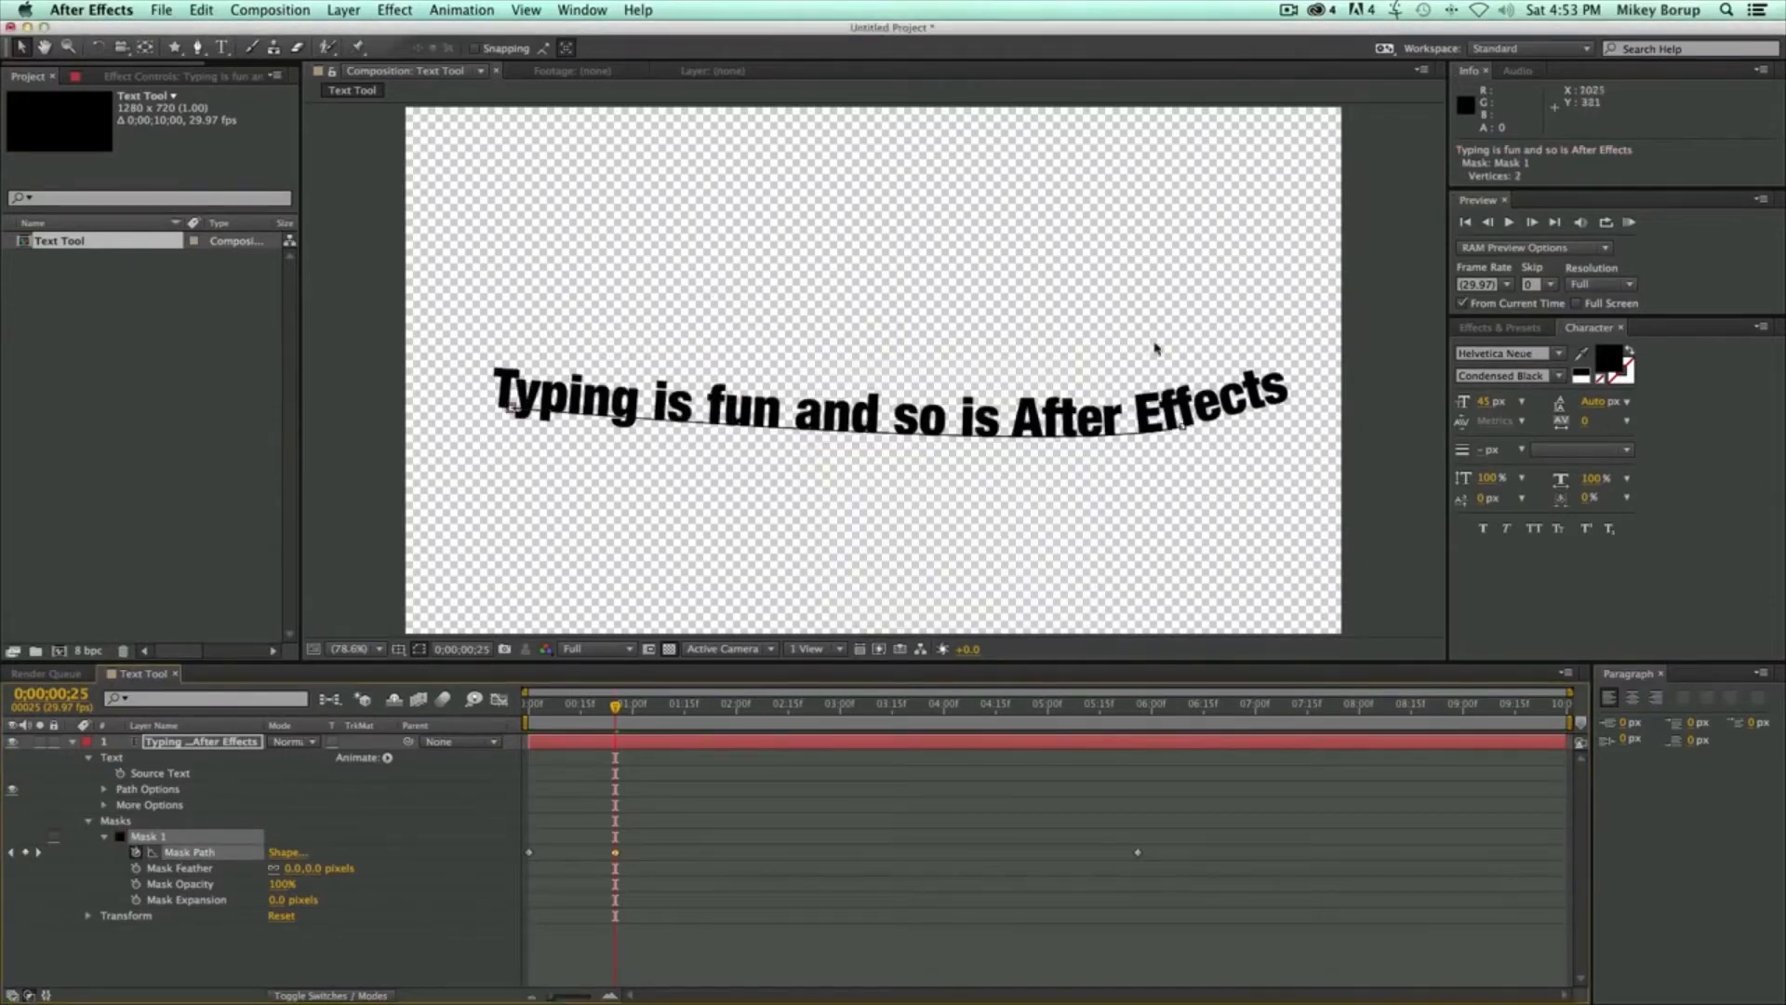
left_click(141, 837)
key("Delete")
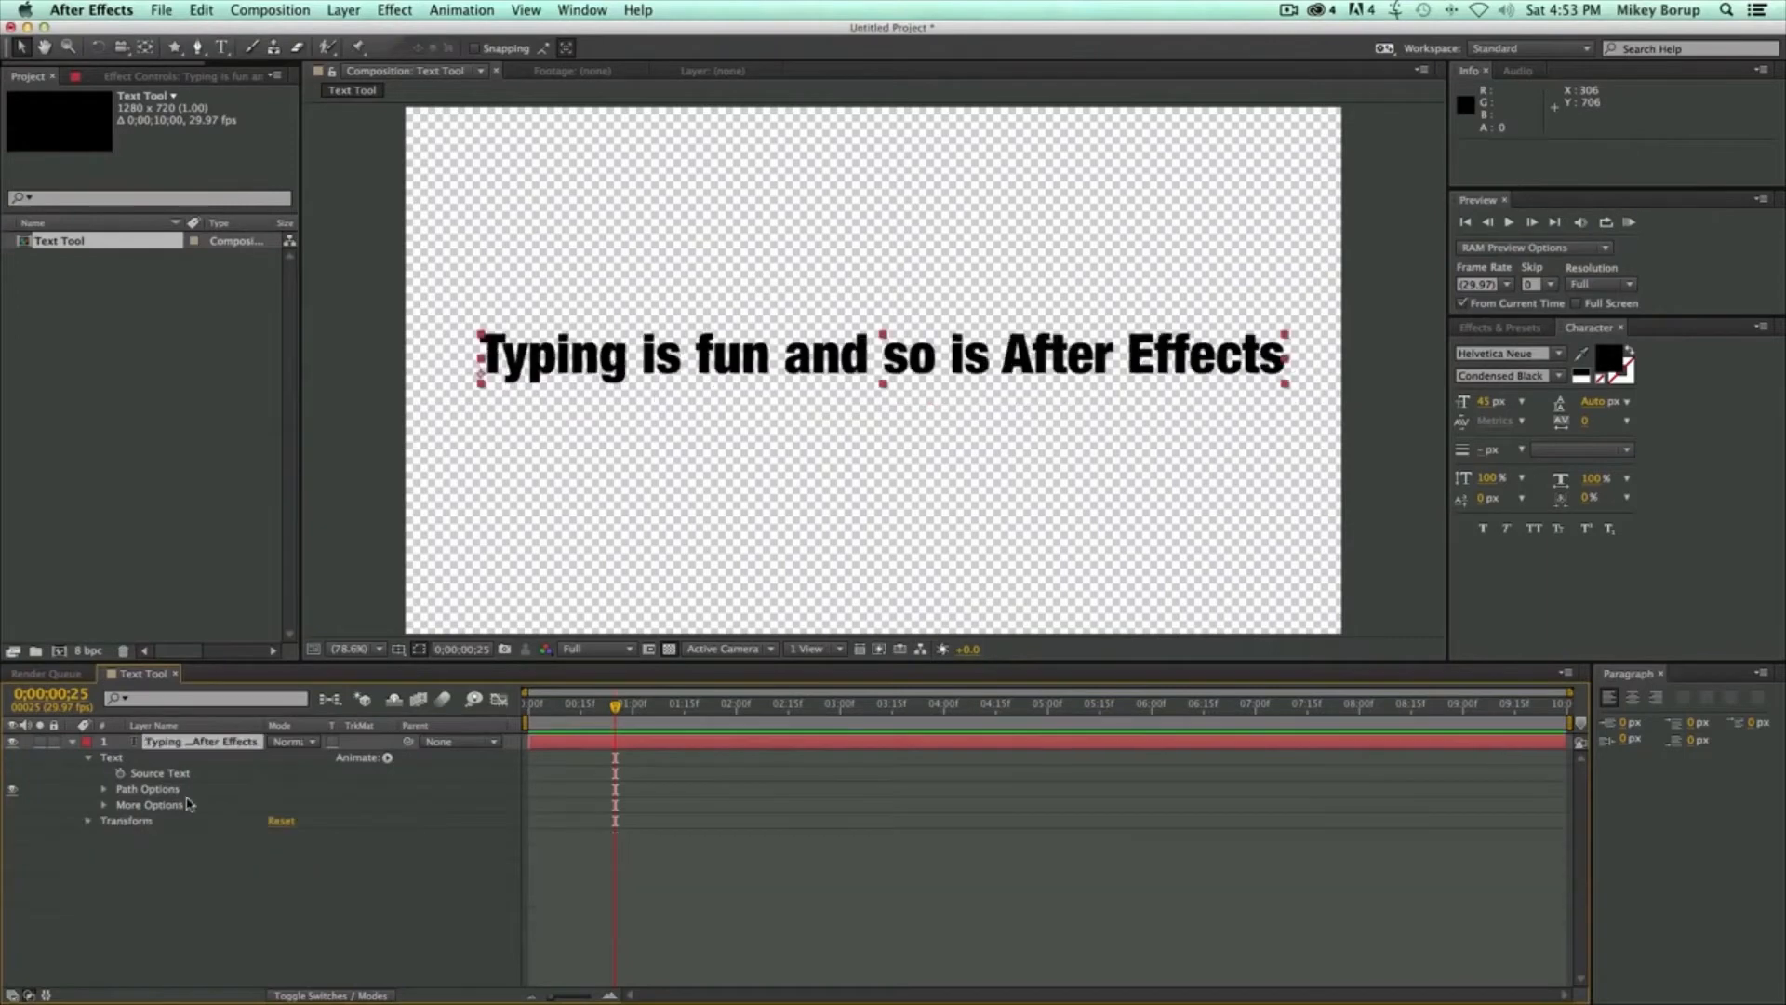
- Return to the start of the composition and enable per-character 3D for the text layer
left_click_drag(615, 705, 425, 716)
left_click(388, 758)
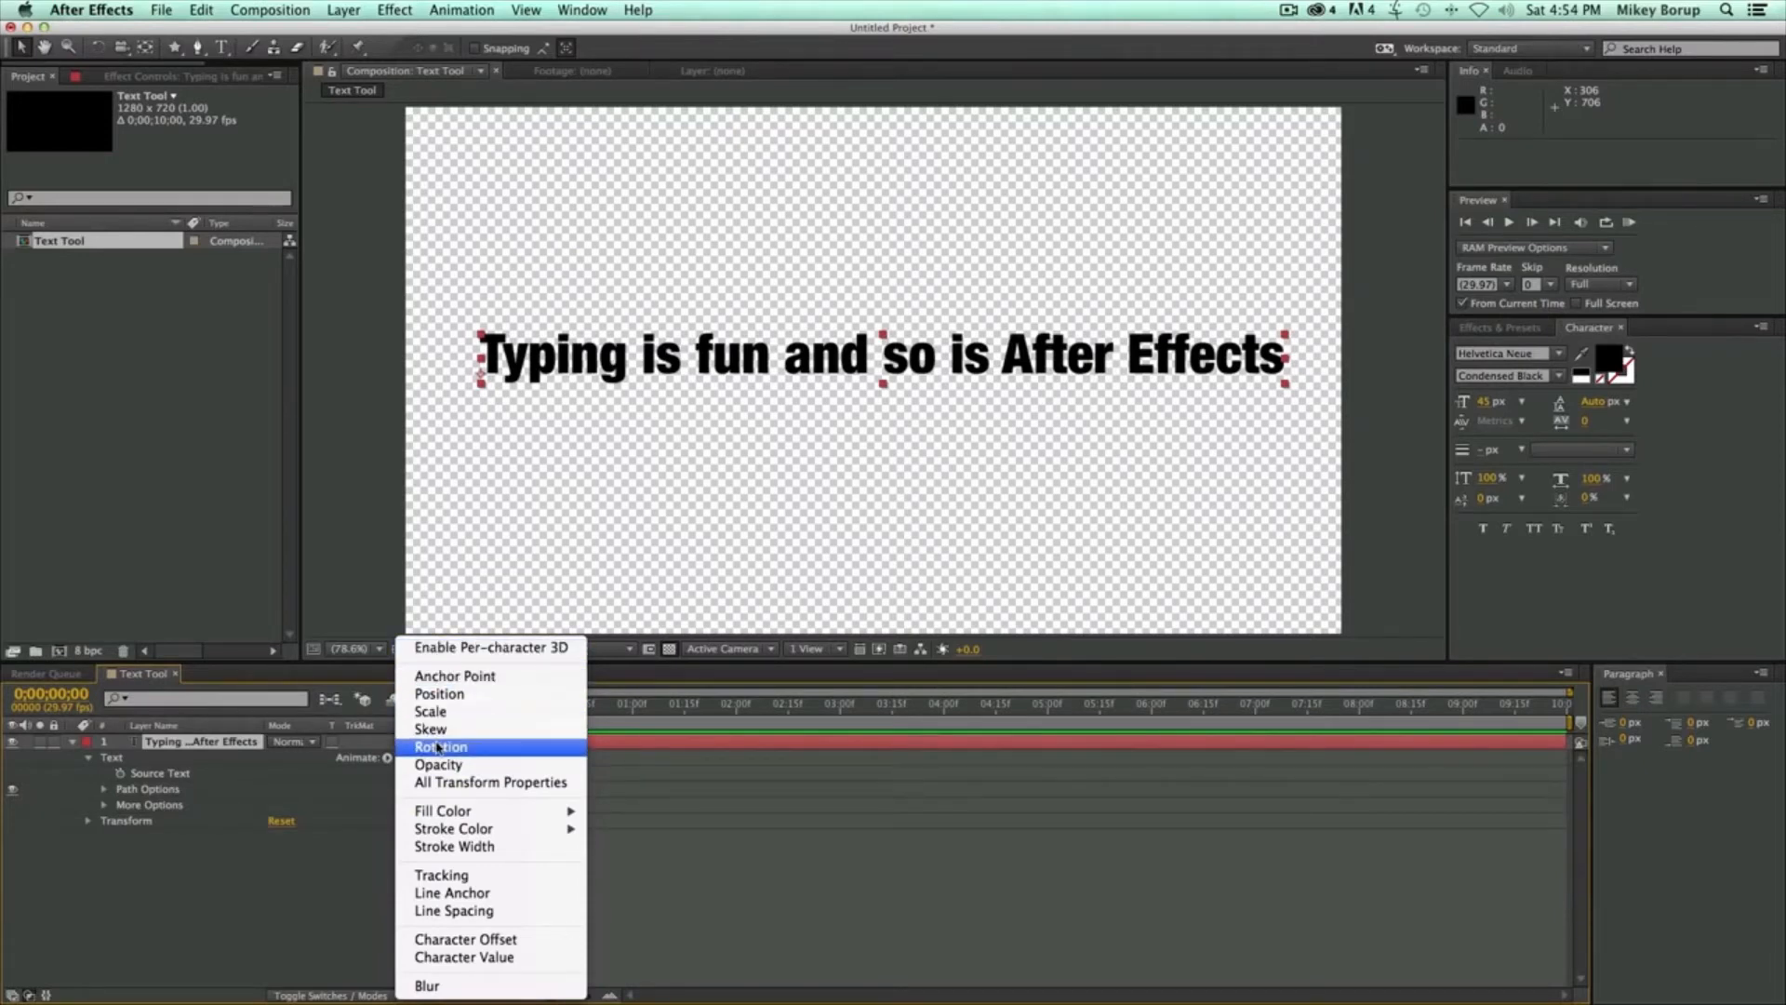
left_click(481, 647)
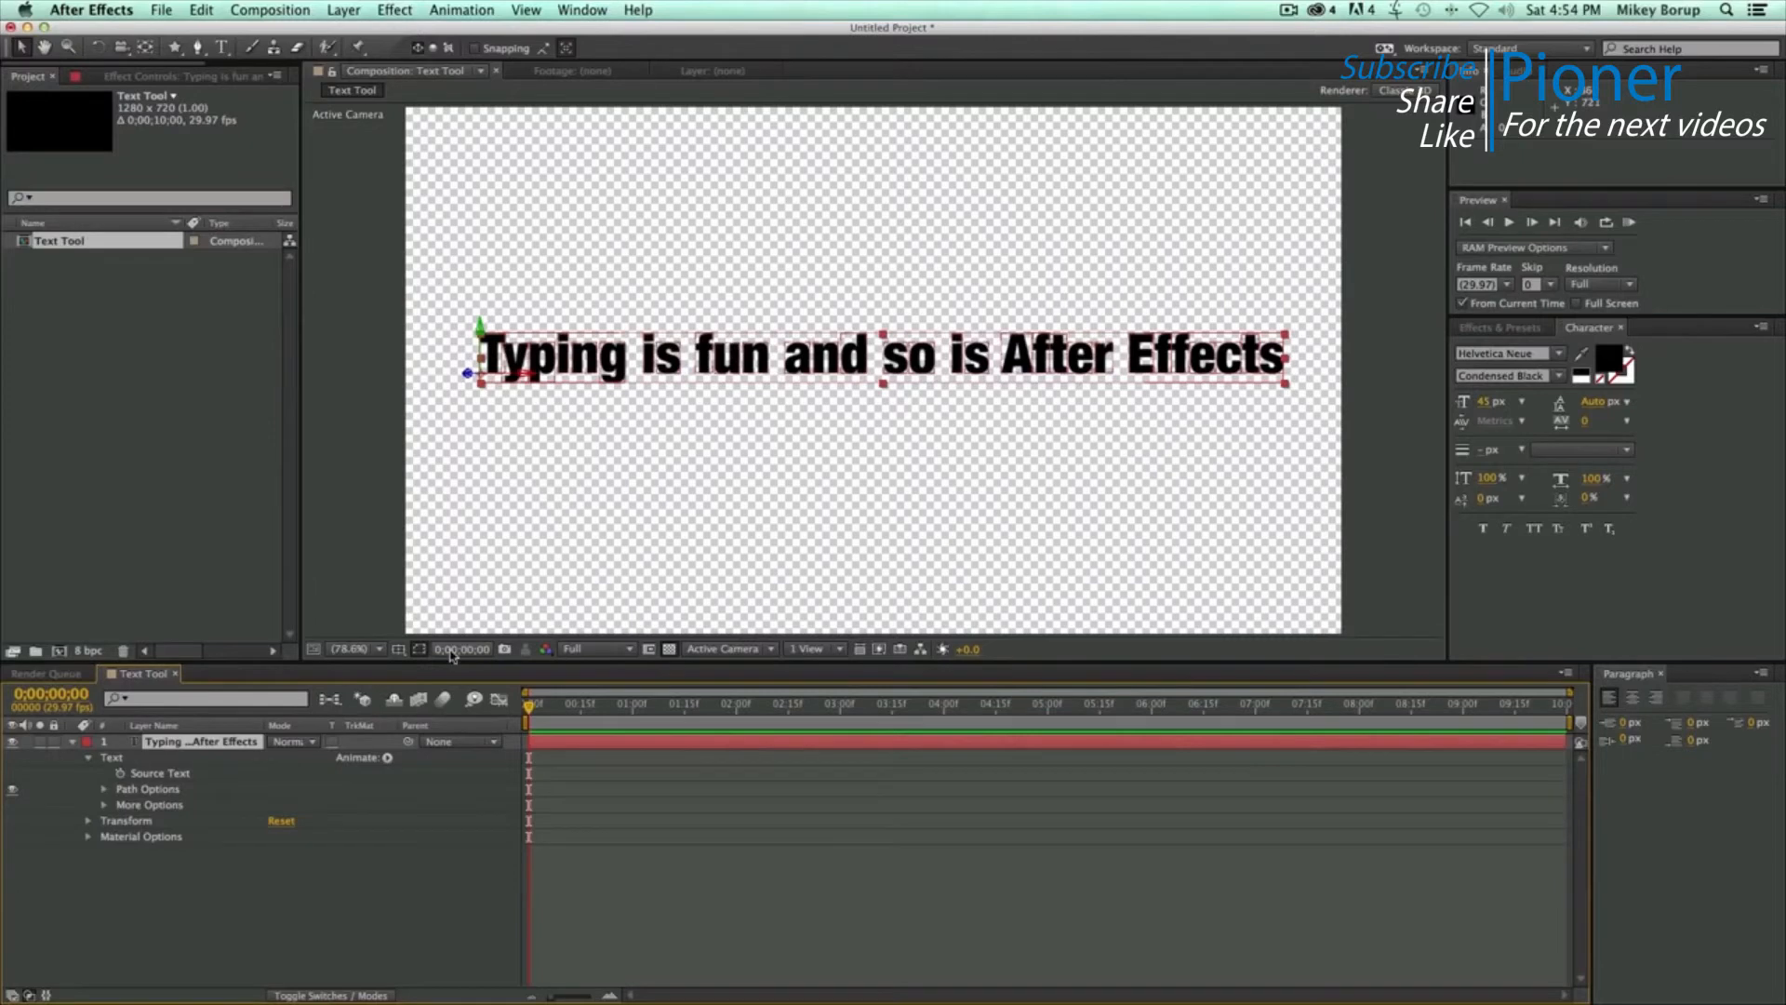
- Add a Scale animator to the text layer and select Animator 1
left_click(388, 758)
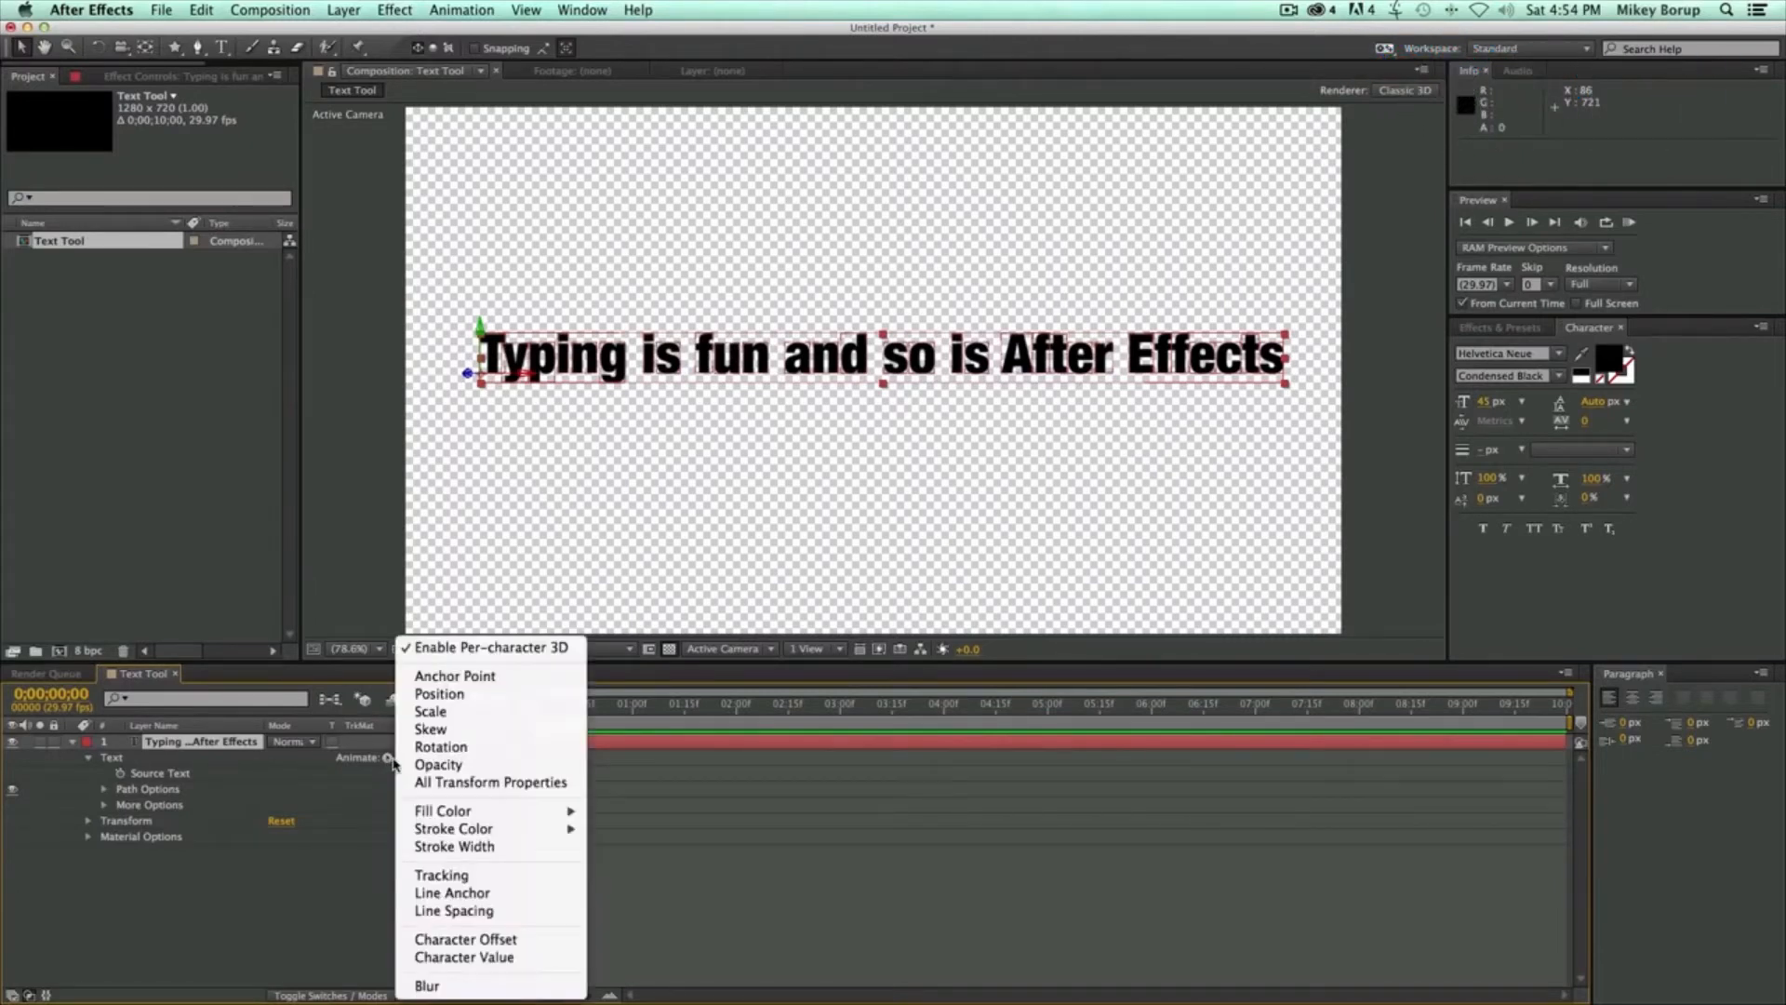
left_click(430, 711)
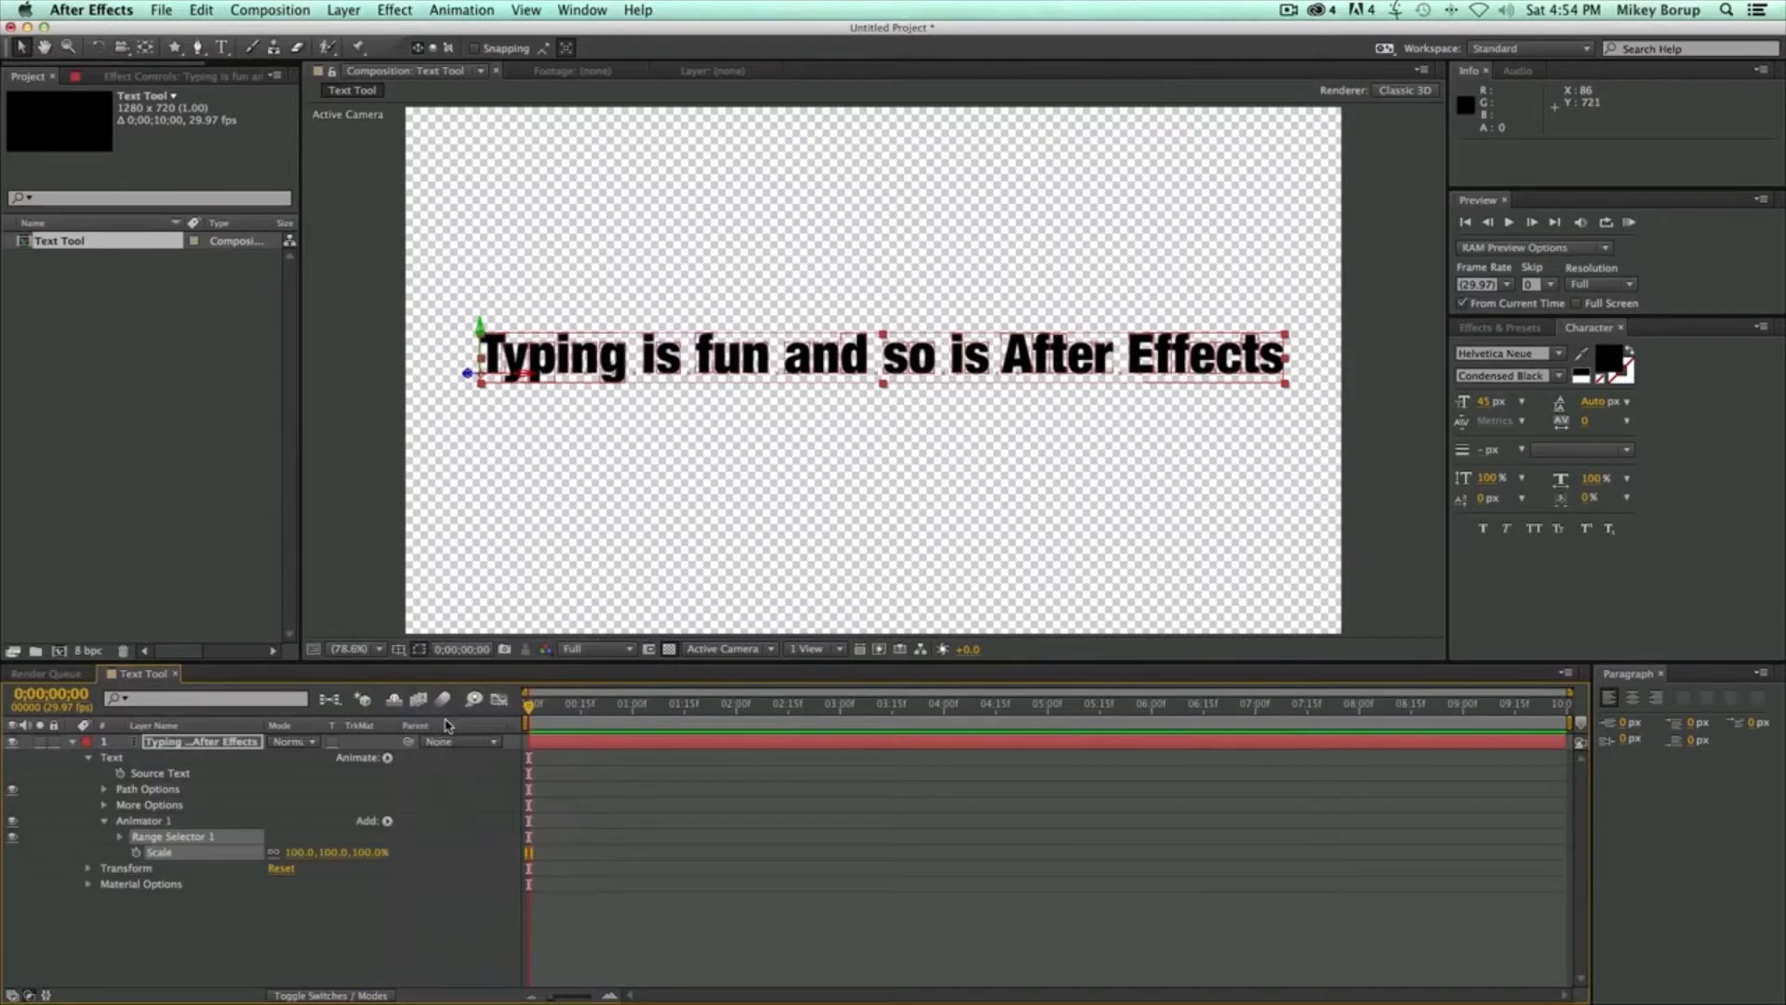
left_click(145, 822)
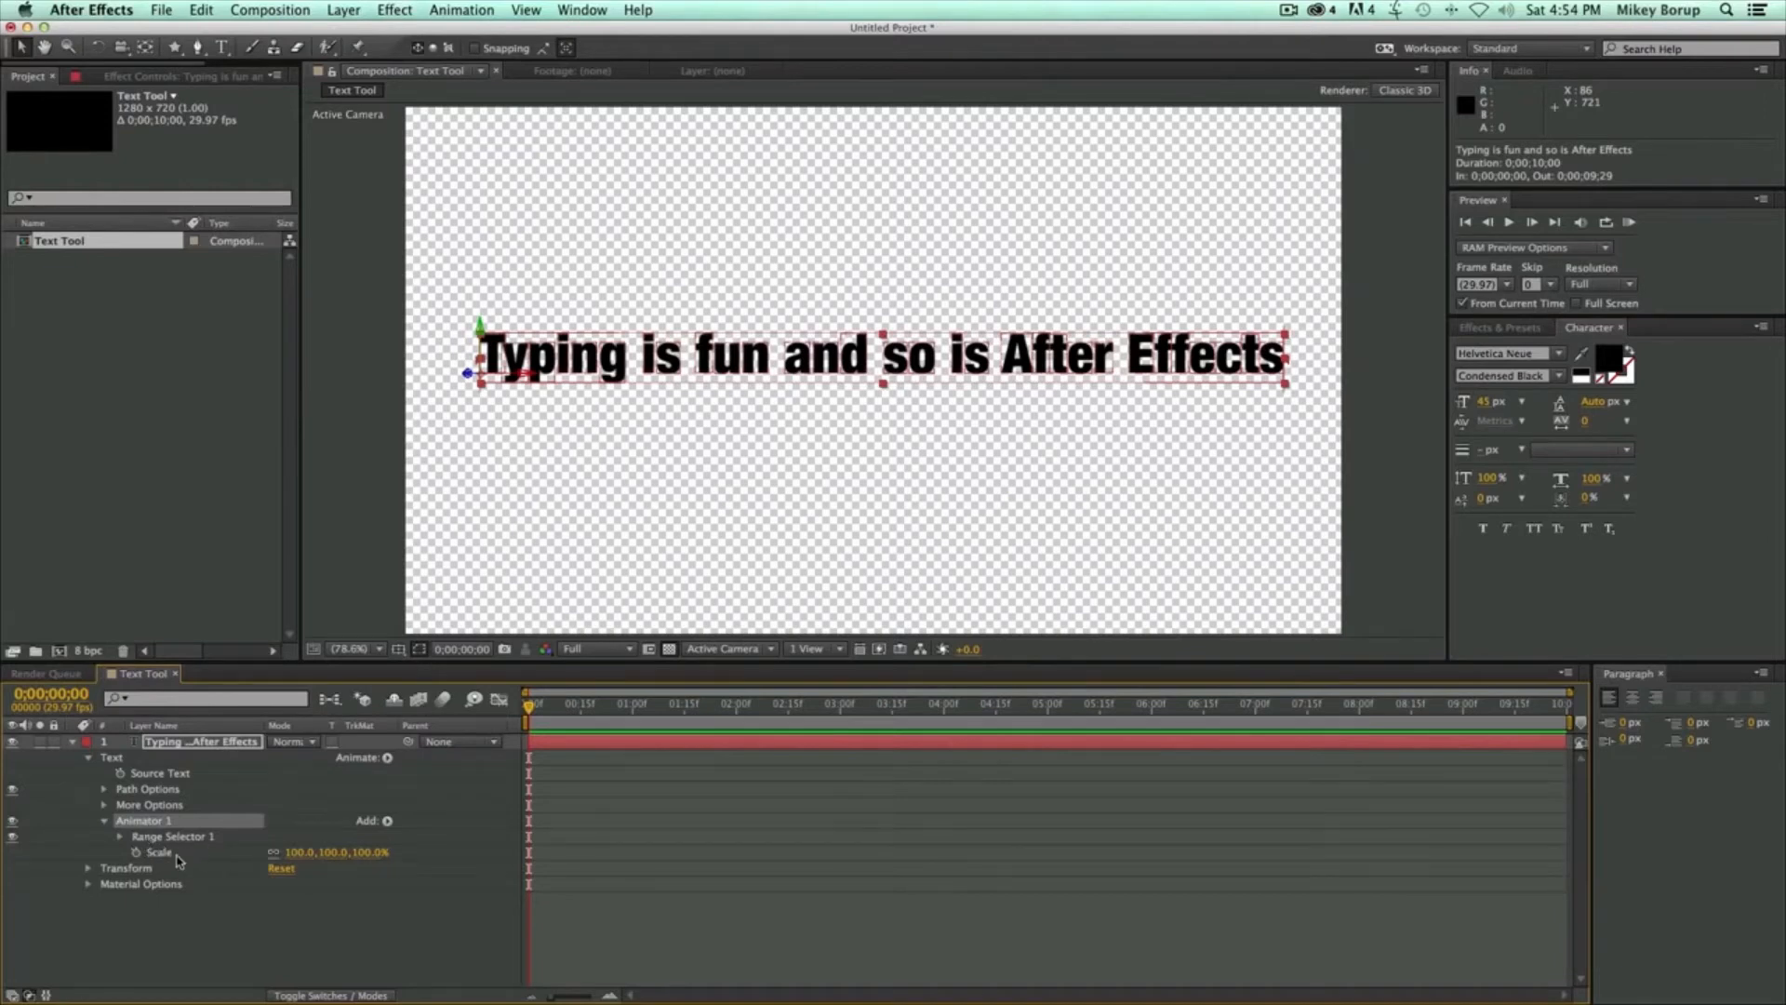
- Set the Scale of Animator 1 on the text layer to 185%
left_click(266, 840)
left_click_drag(297, 856, 370, 854)
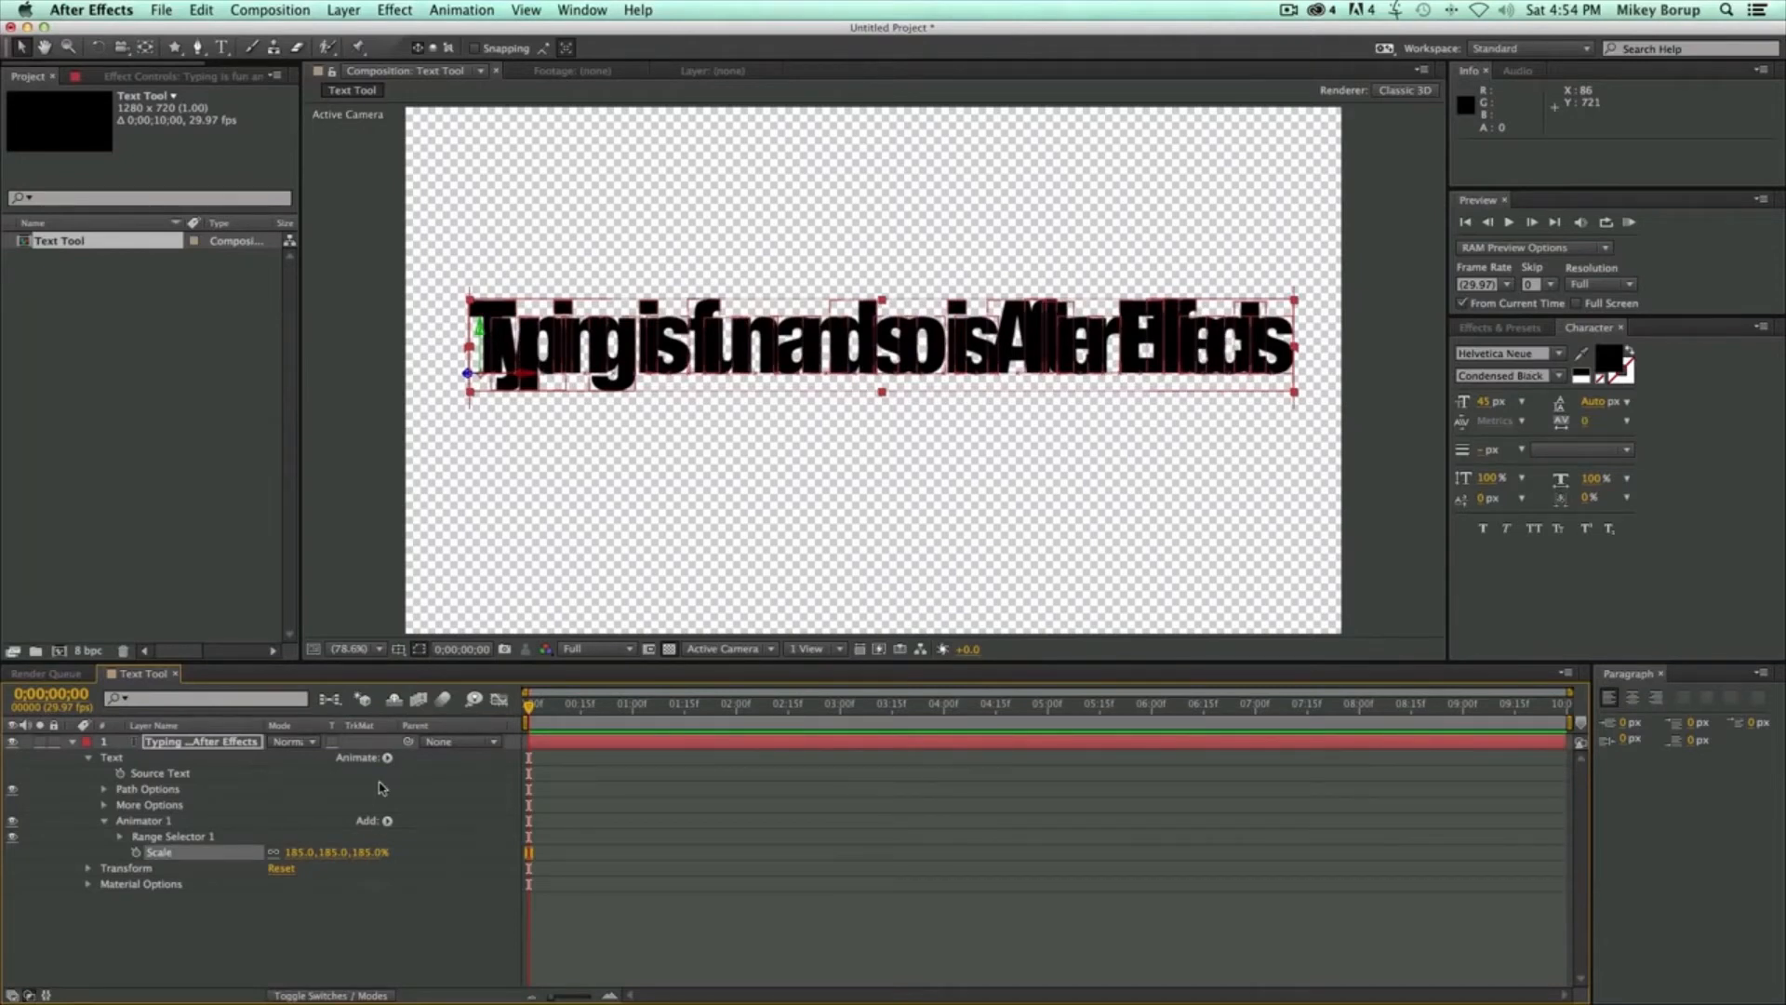
left_click(325, 909)
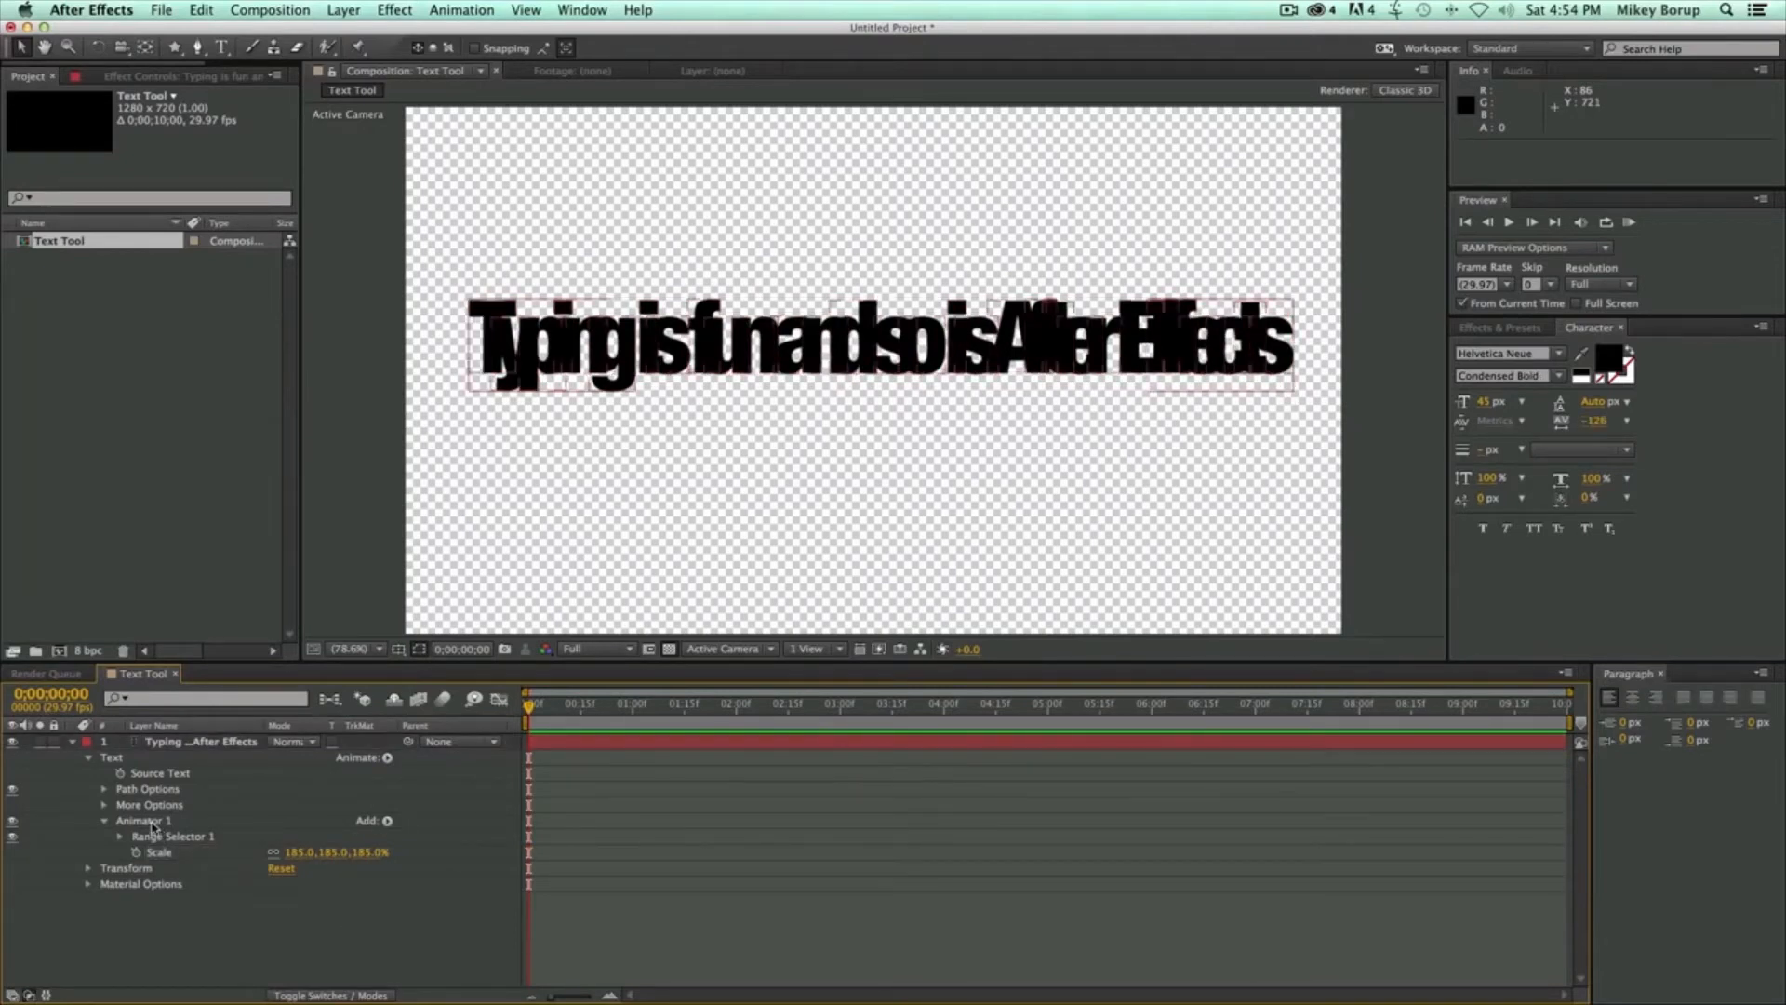
- Reveal the properties of Range Selector 1 and set its End to 0%
left_click(121, 836)
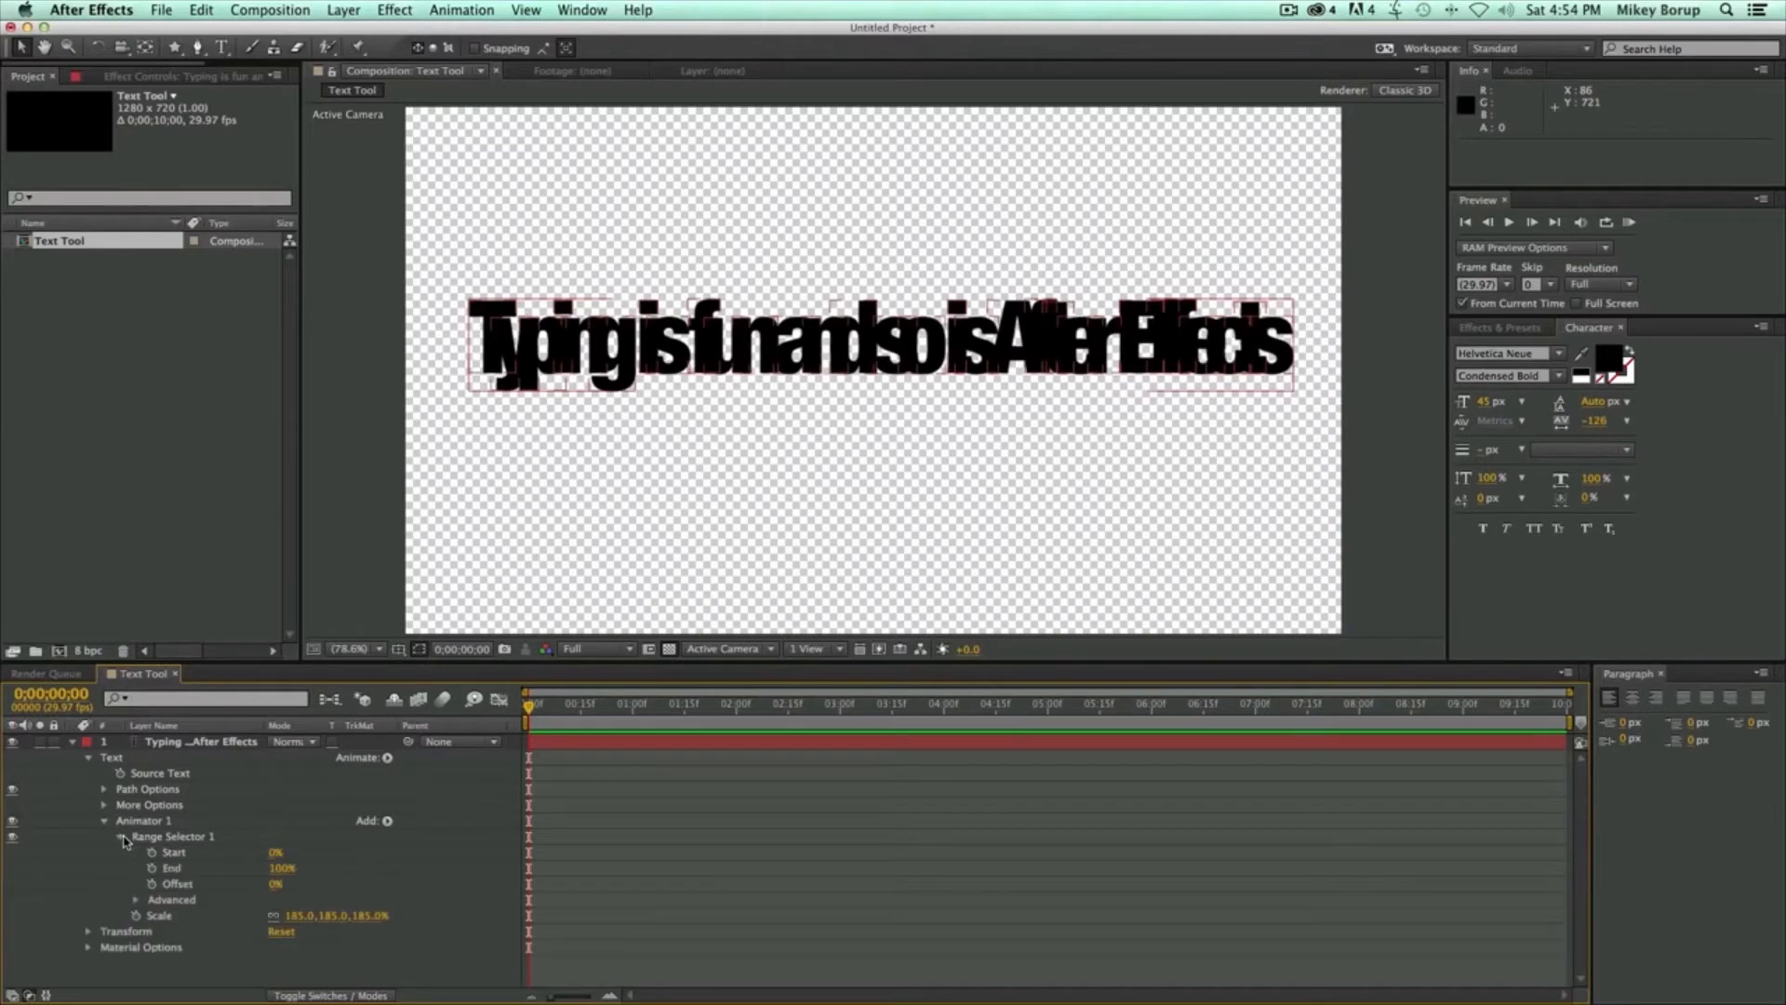
left_click(173, 852)
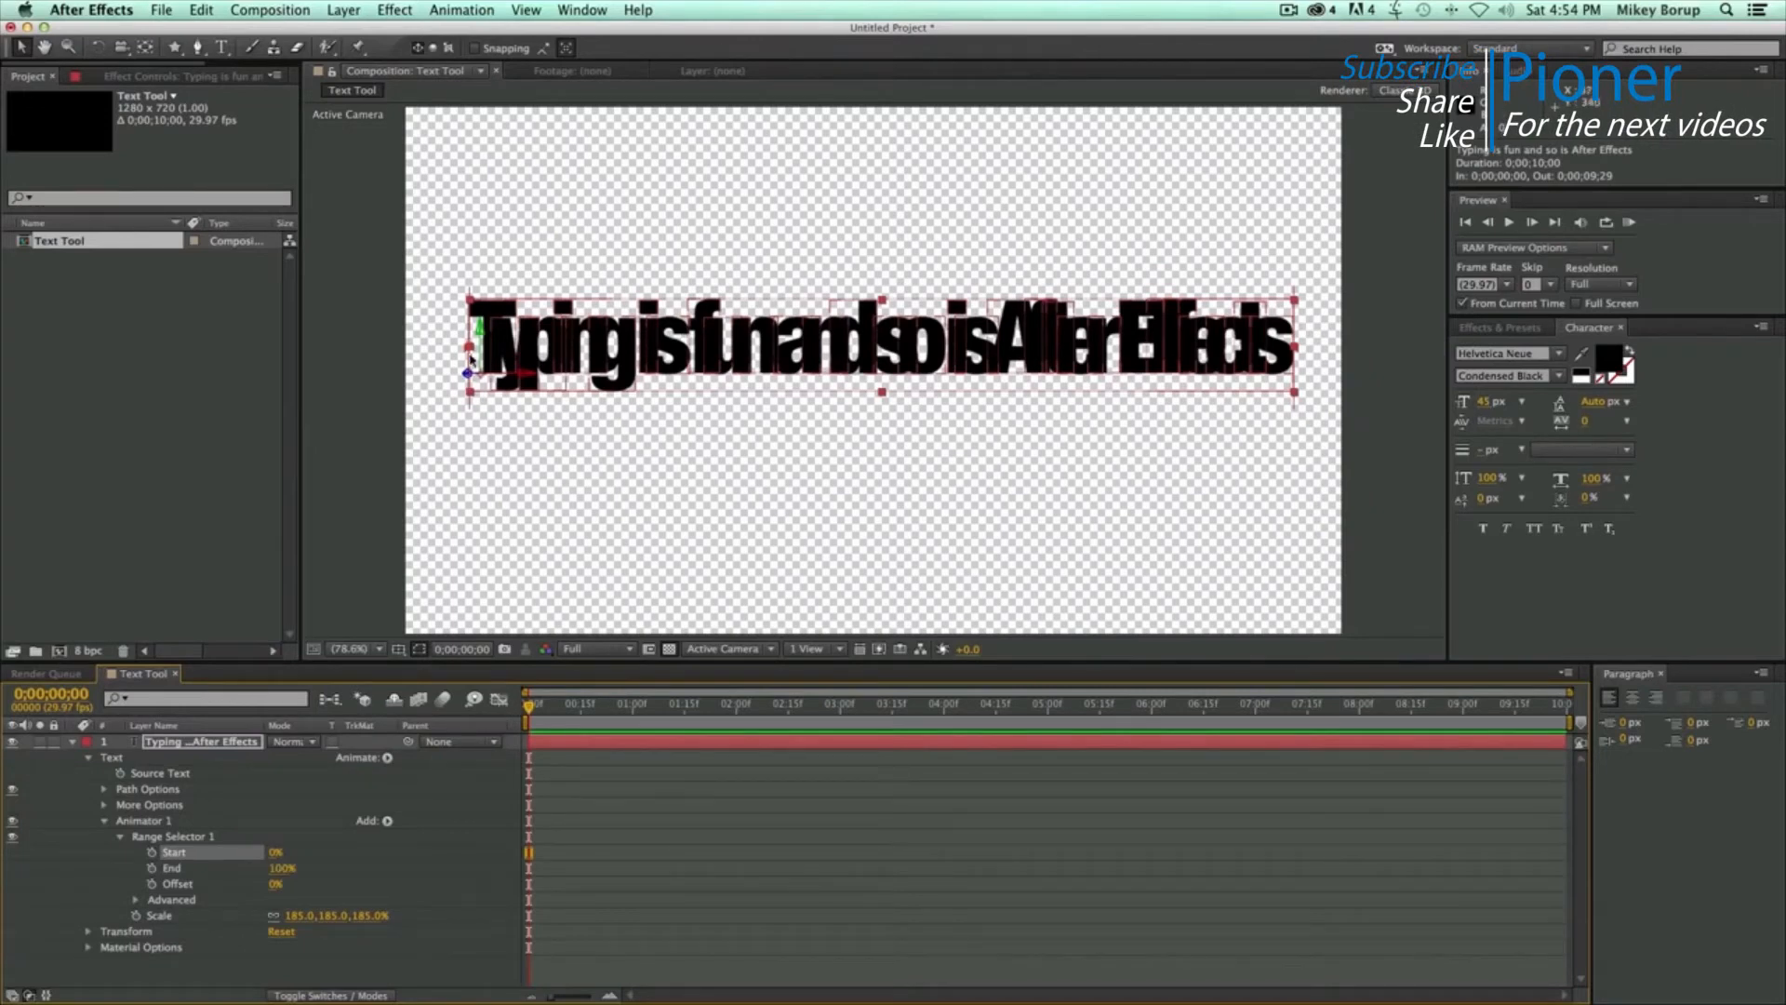
left_click(281, 868)
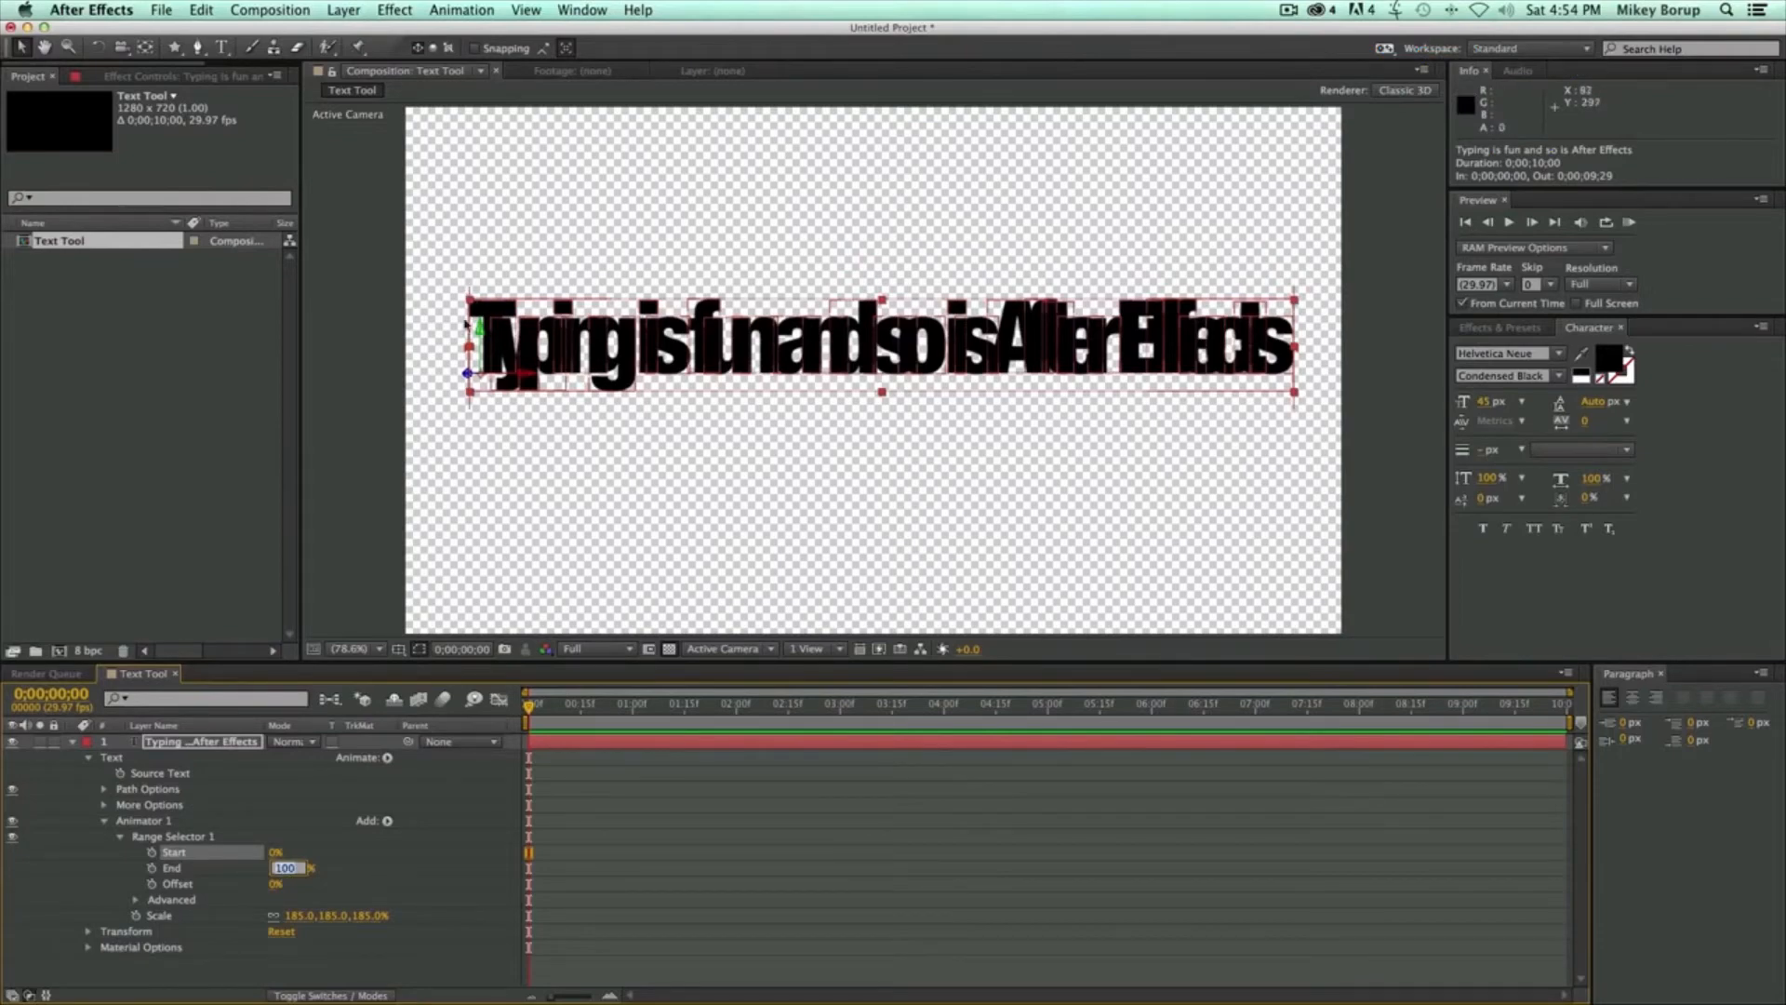
scroll(467, 322, "up", 3)
type("0")
key("Return")
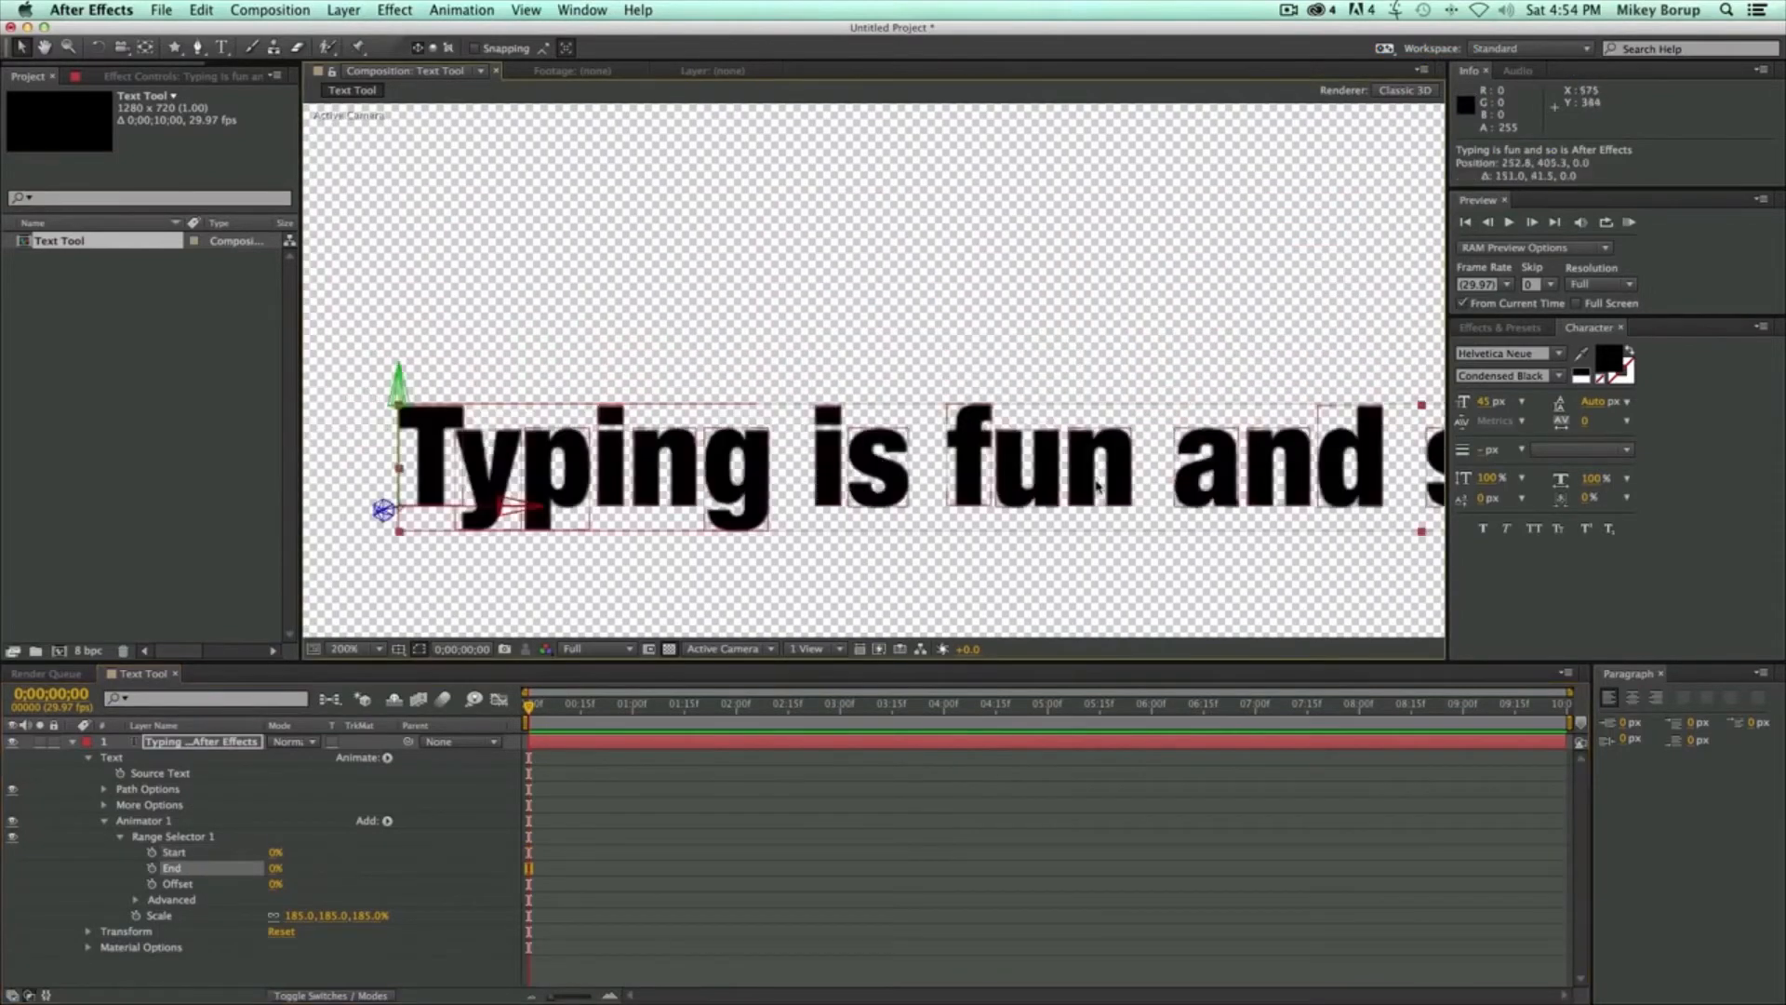
- Inspect the text line up close, move it slightly down and right of its original place, and fit the composition in the viewer
scroll(465, 430, "up", 1)
left_click_drag(465, 419, 921, 204)
left_click(173, 836)
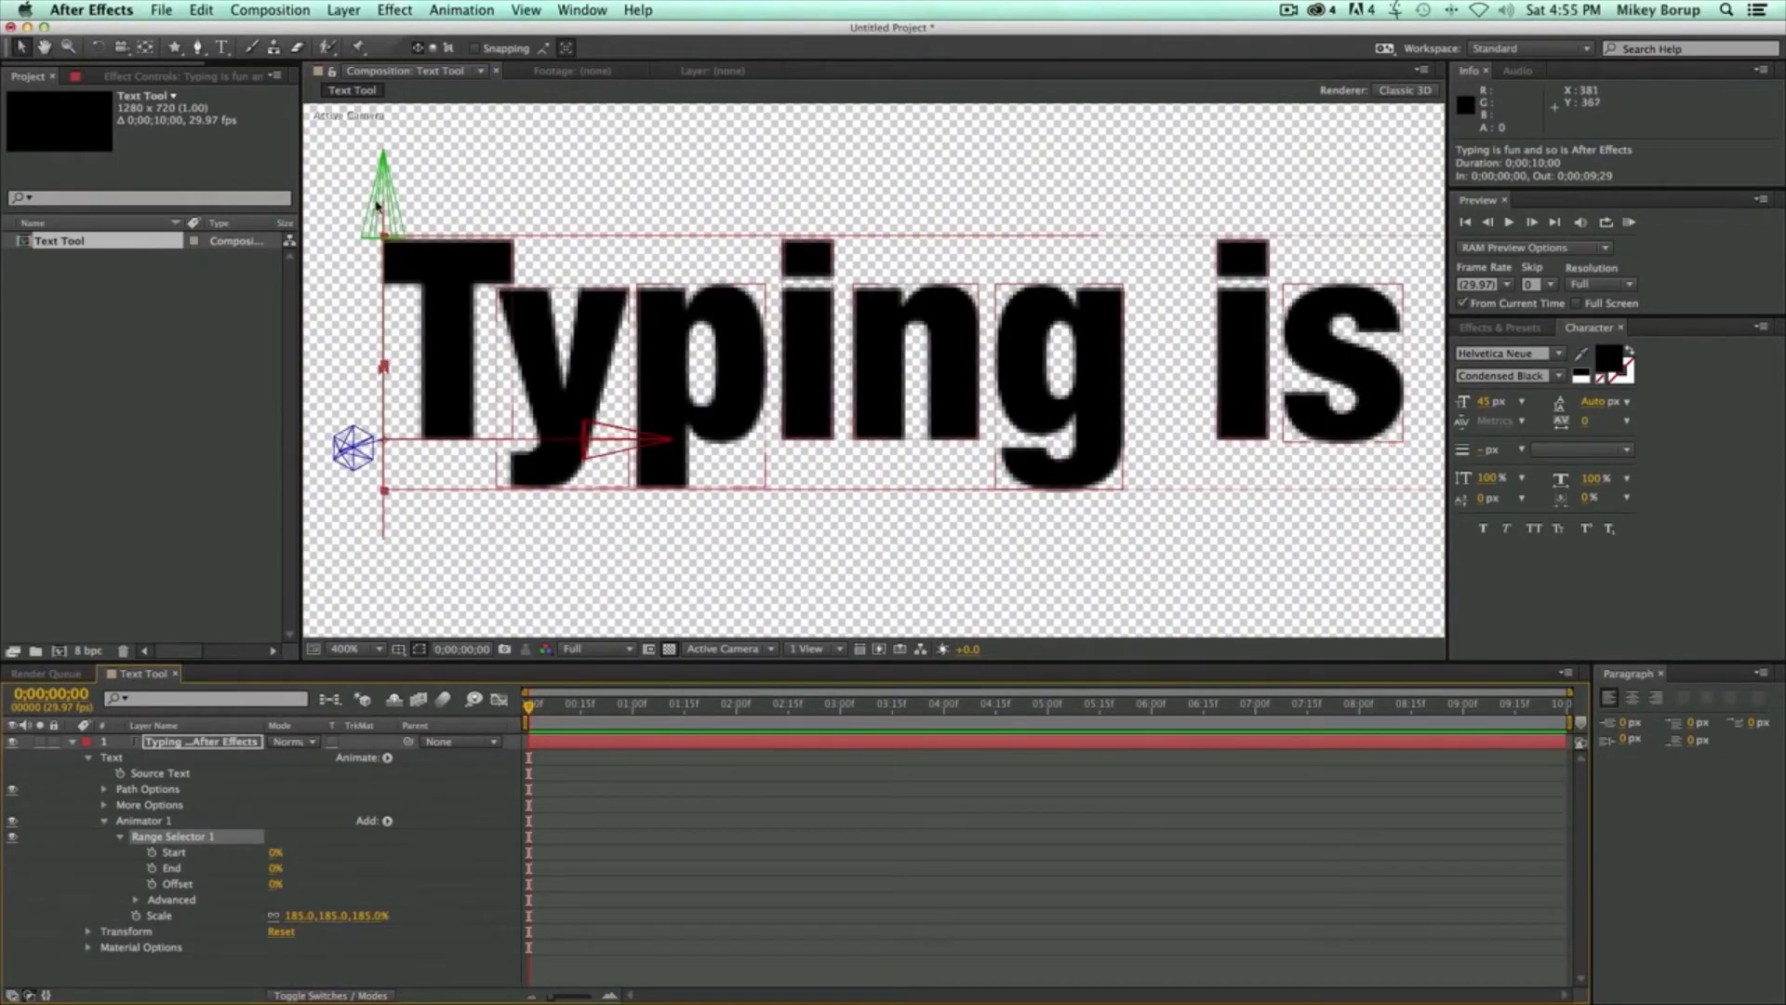
scroll(521, 544, "down", 2)
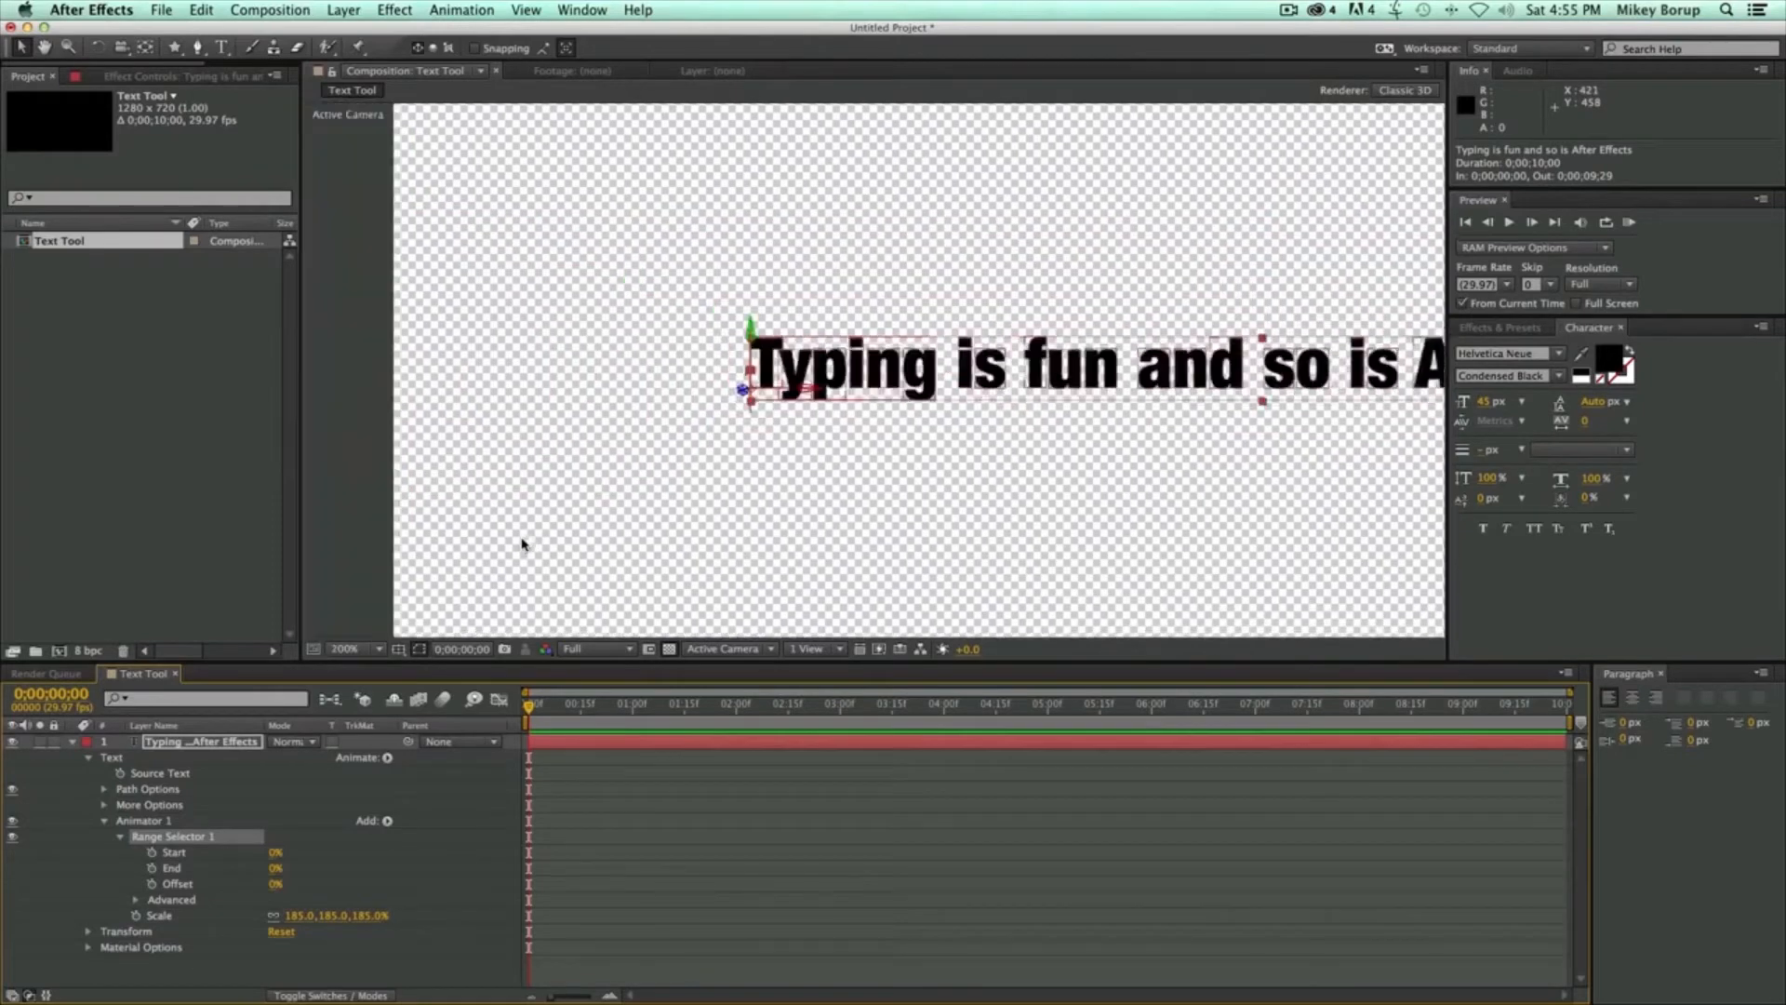
left_click_drag(521, 544, 133, 518)
left_click_drag(661, 343, 556, 344)
scroll(780, 355, "down", 1)
left_click_drag(780, 354, 706, 331)
left_click(362, 650)
left_click(364, 678)
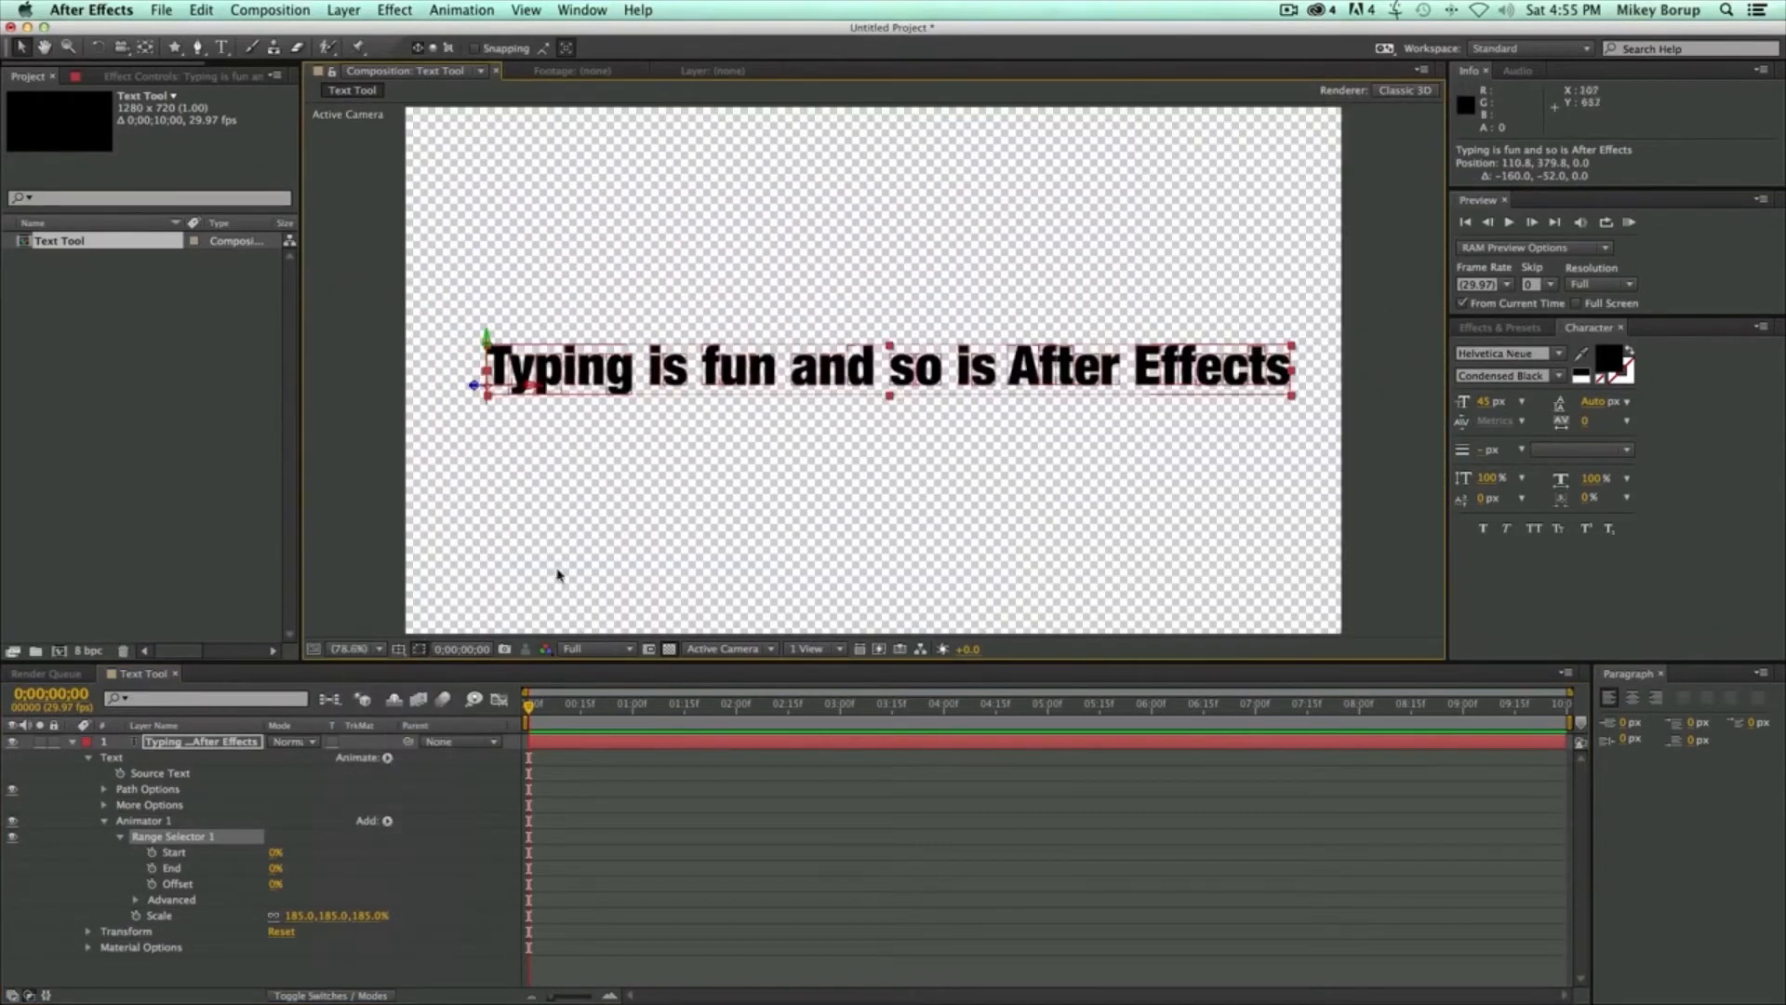
- Try raising Range Selector 1's End to 55% and its Start until only the word "so" is scaled, and undo both changes
left_click(349, 852)
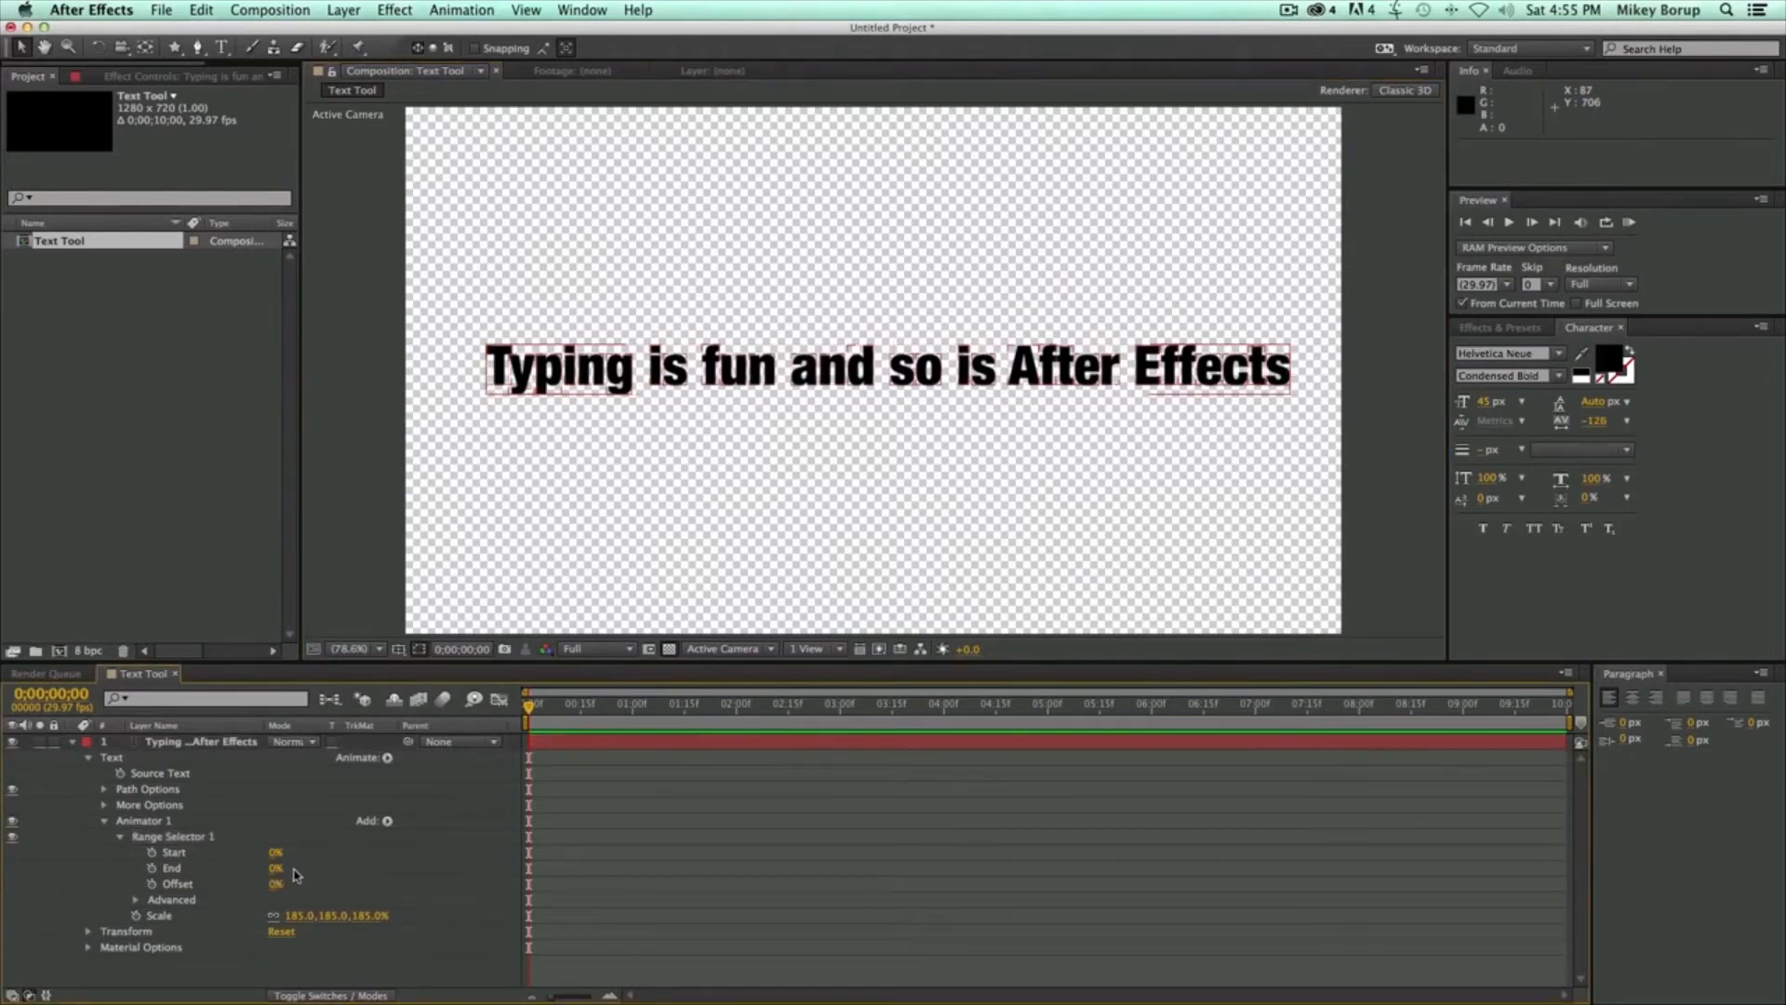
mouse_move(274, 873)
left_mouse_down()
mouse_move(433, 884)
mouse_move(284, 870)
left_mouse_up()
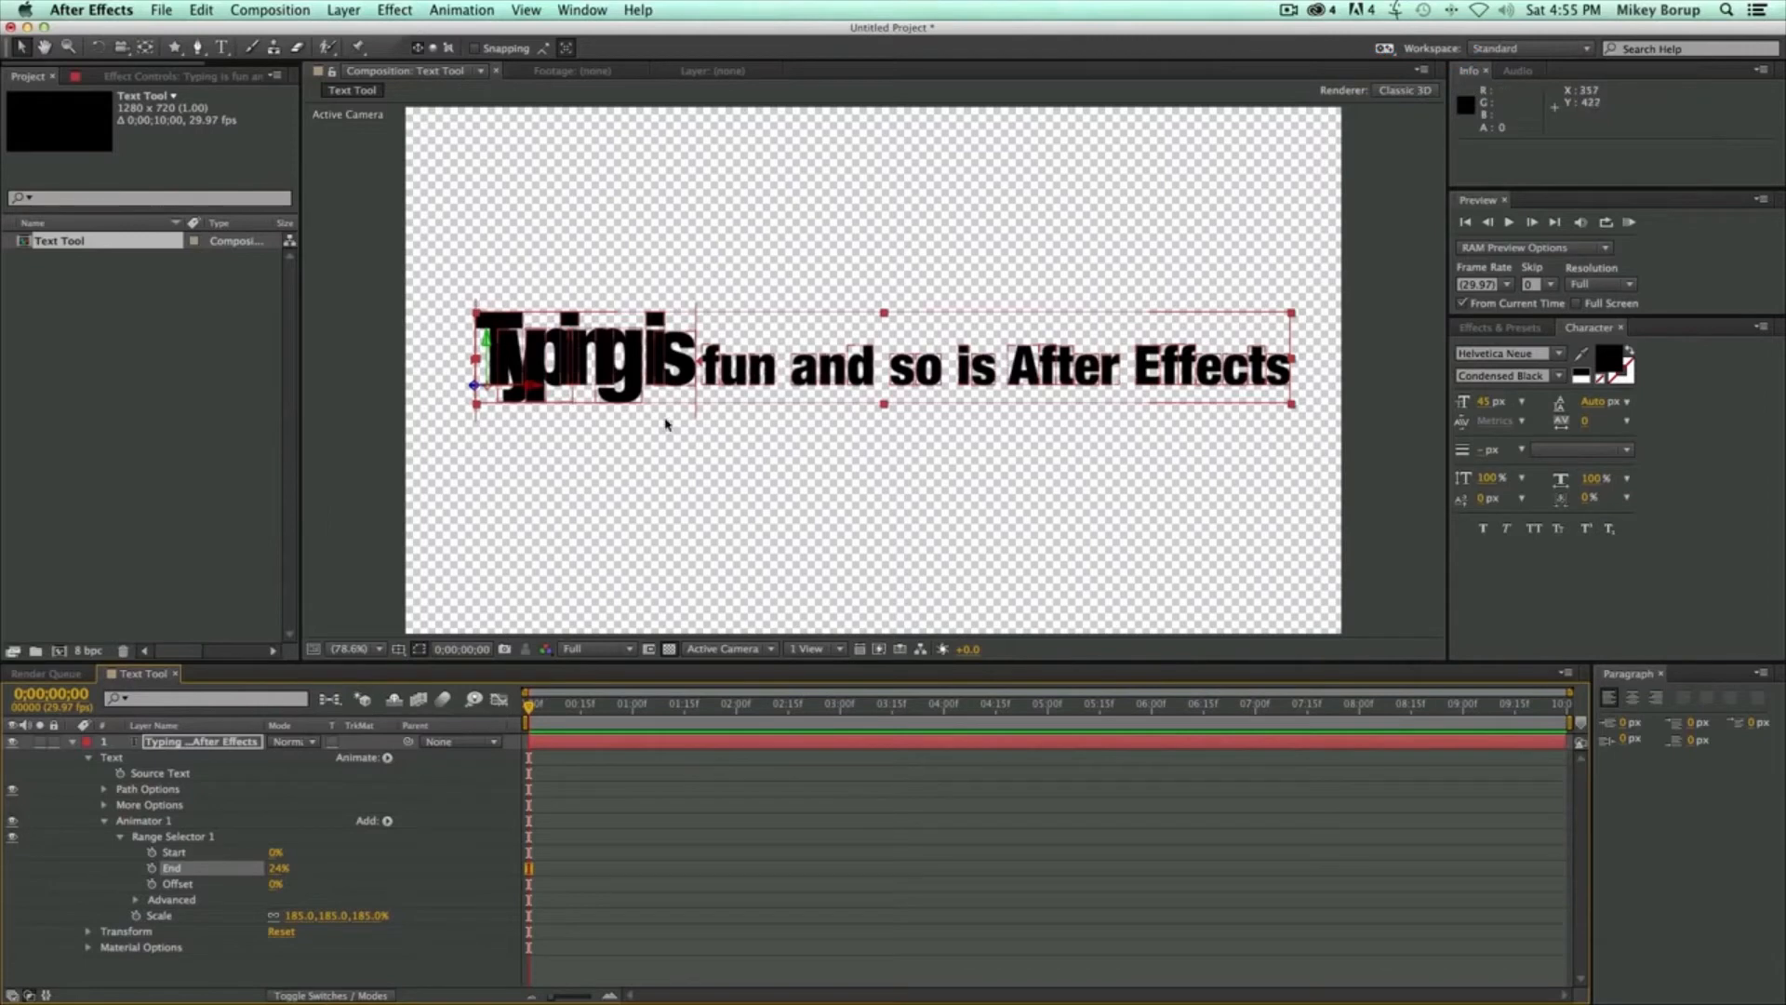
left_click_drag(279, 871, 330, 863)
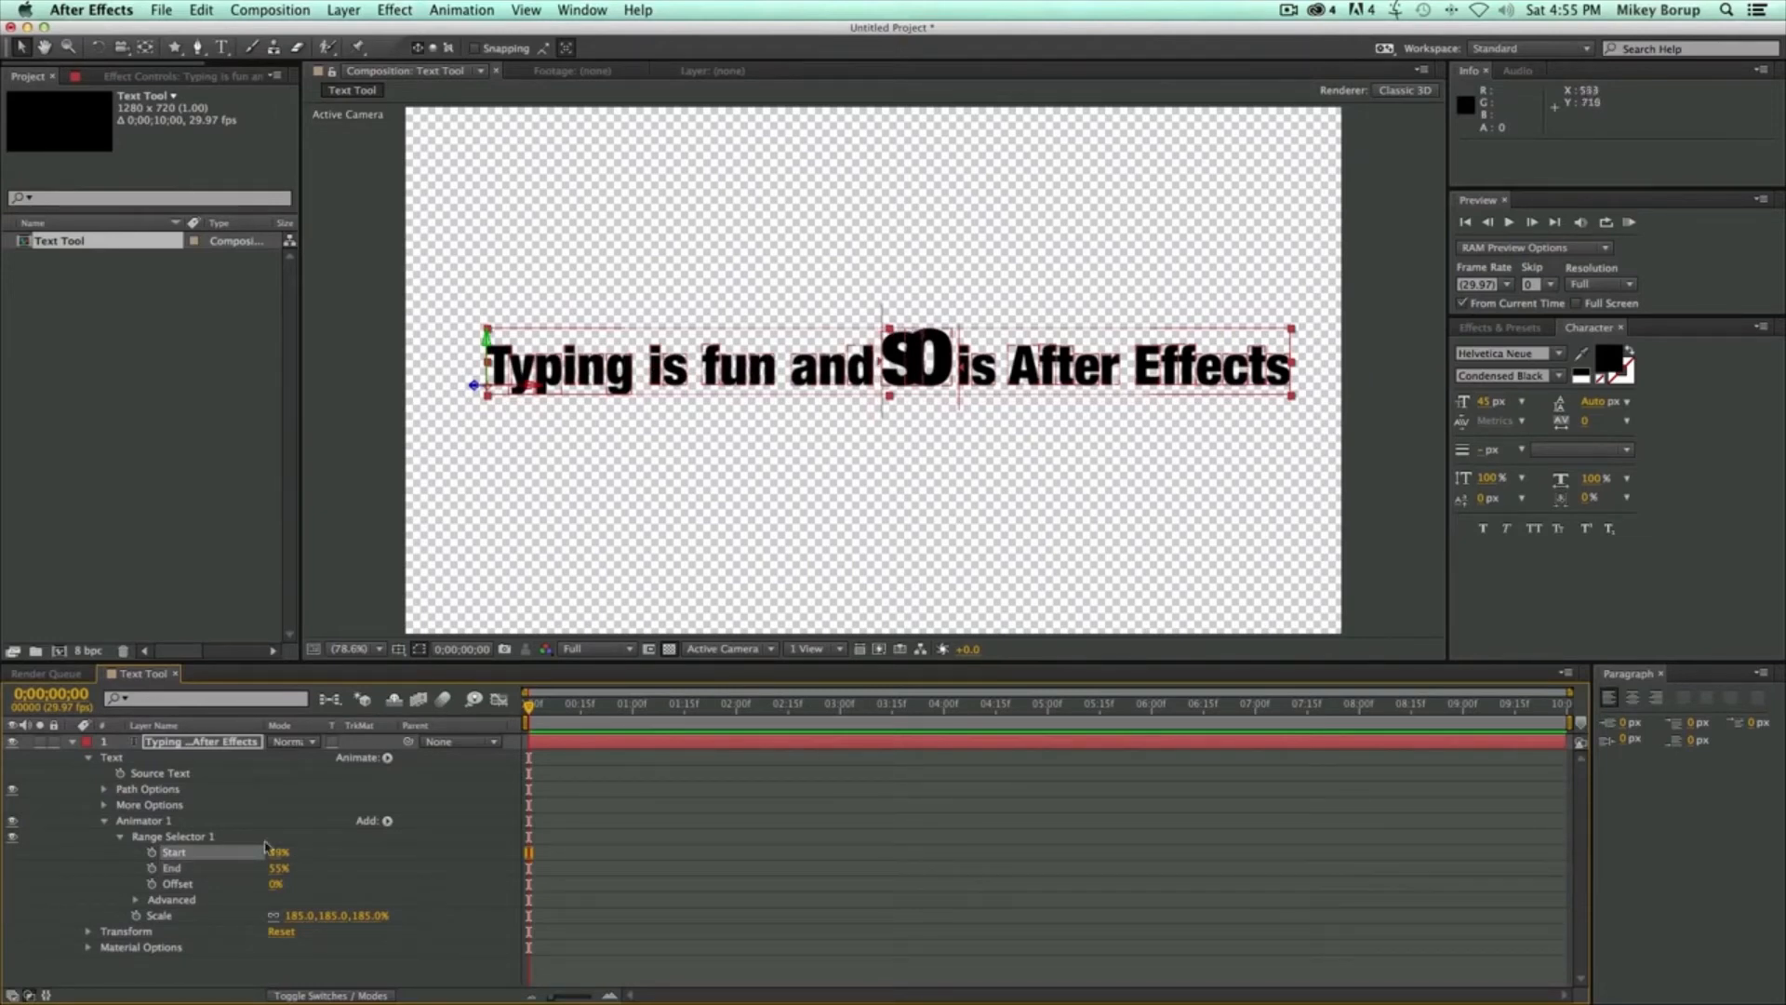
key("super+z")
key("super+z")
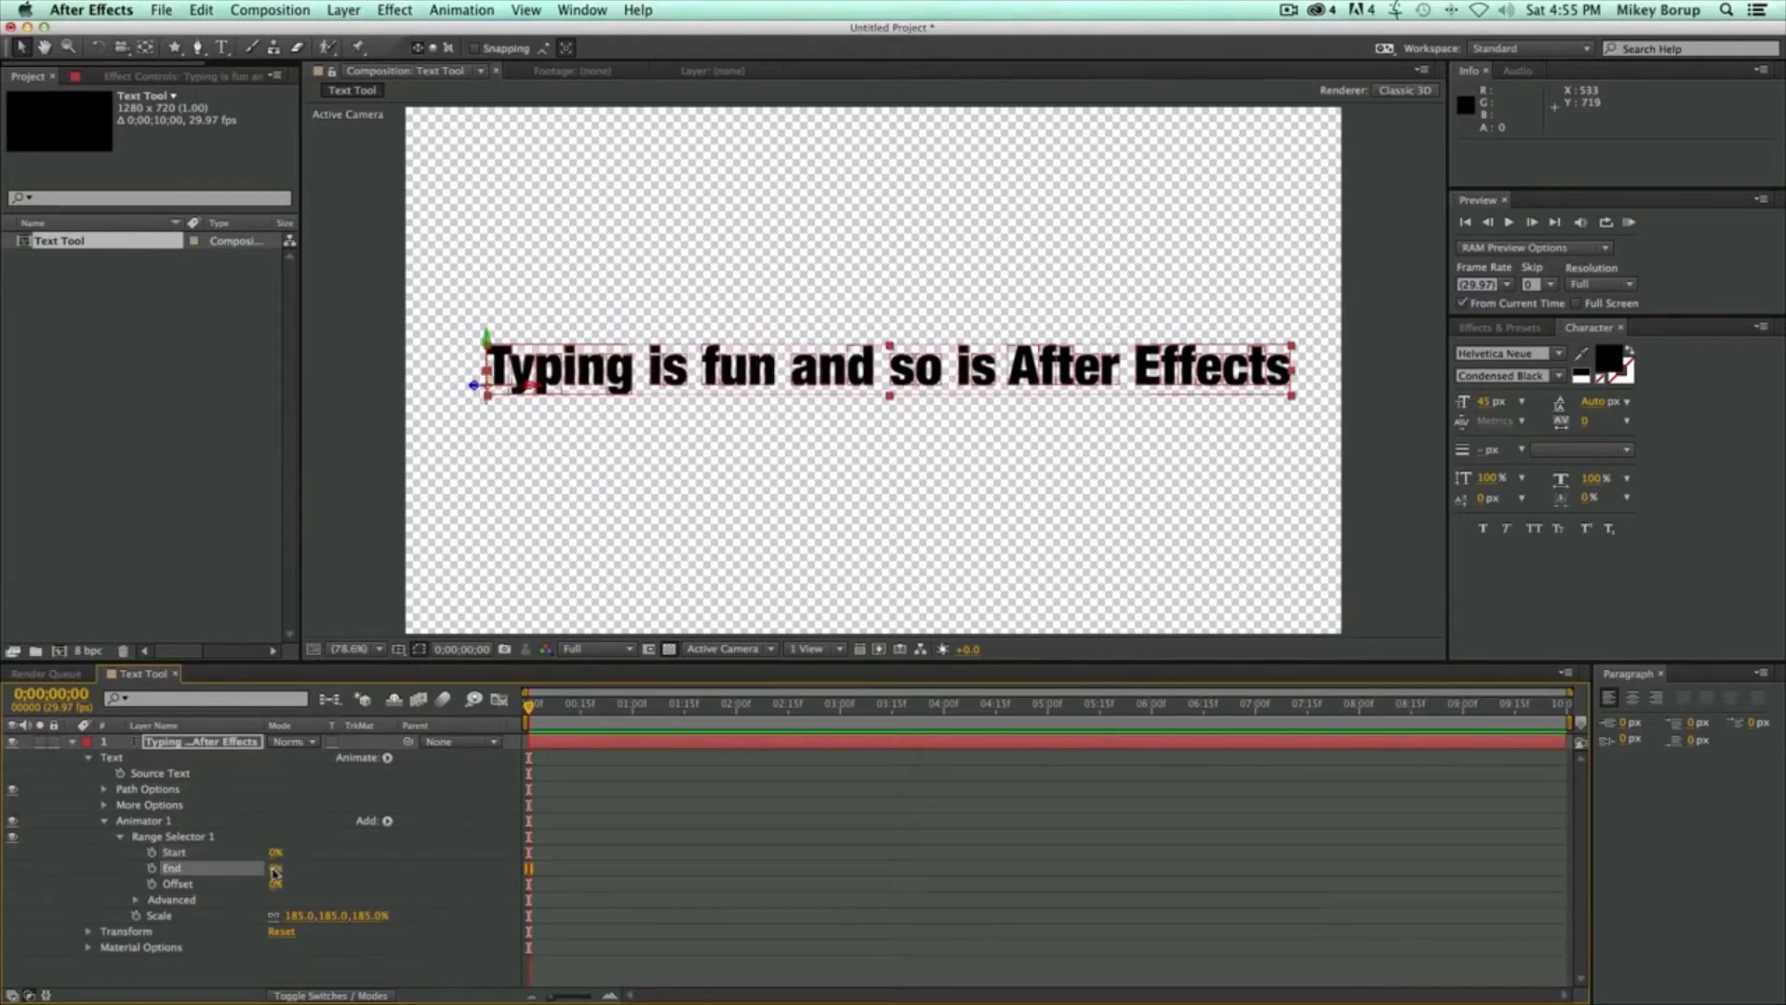
- Animate Range Selector 1's End from 0% at the composition start to 100% just after one second
left_click(152, 868)
left_click_drag(530, 708, 639, 710)
left_click_drag(276, 868, 527, 885)
- Animate Range Selector 1's Start from 0% at 0;00;00;03 to 100% at 0;00;01;06
left_click_drag(529, 708, 540, 712)
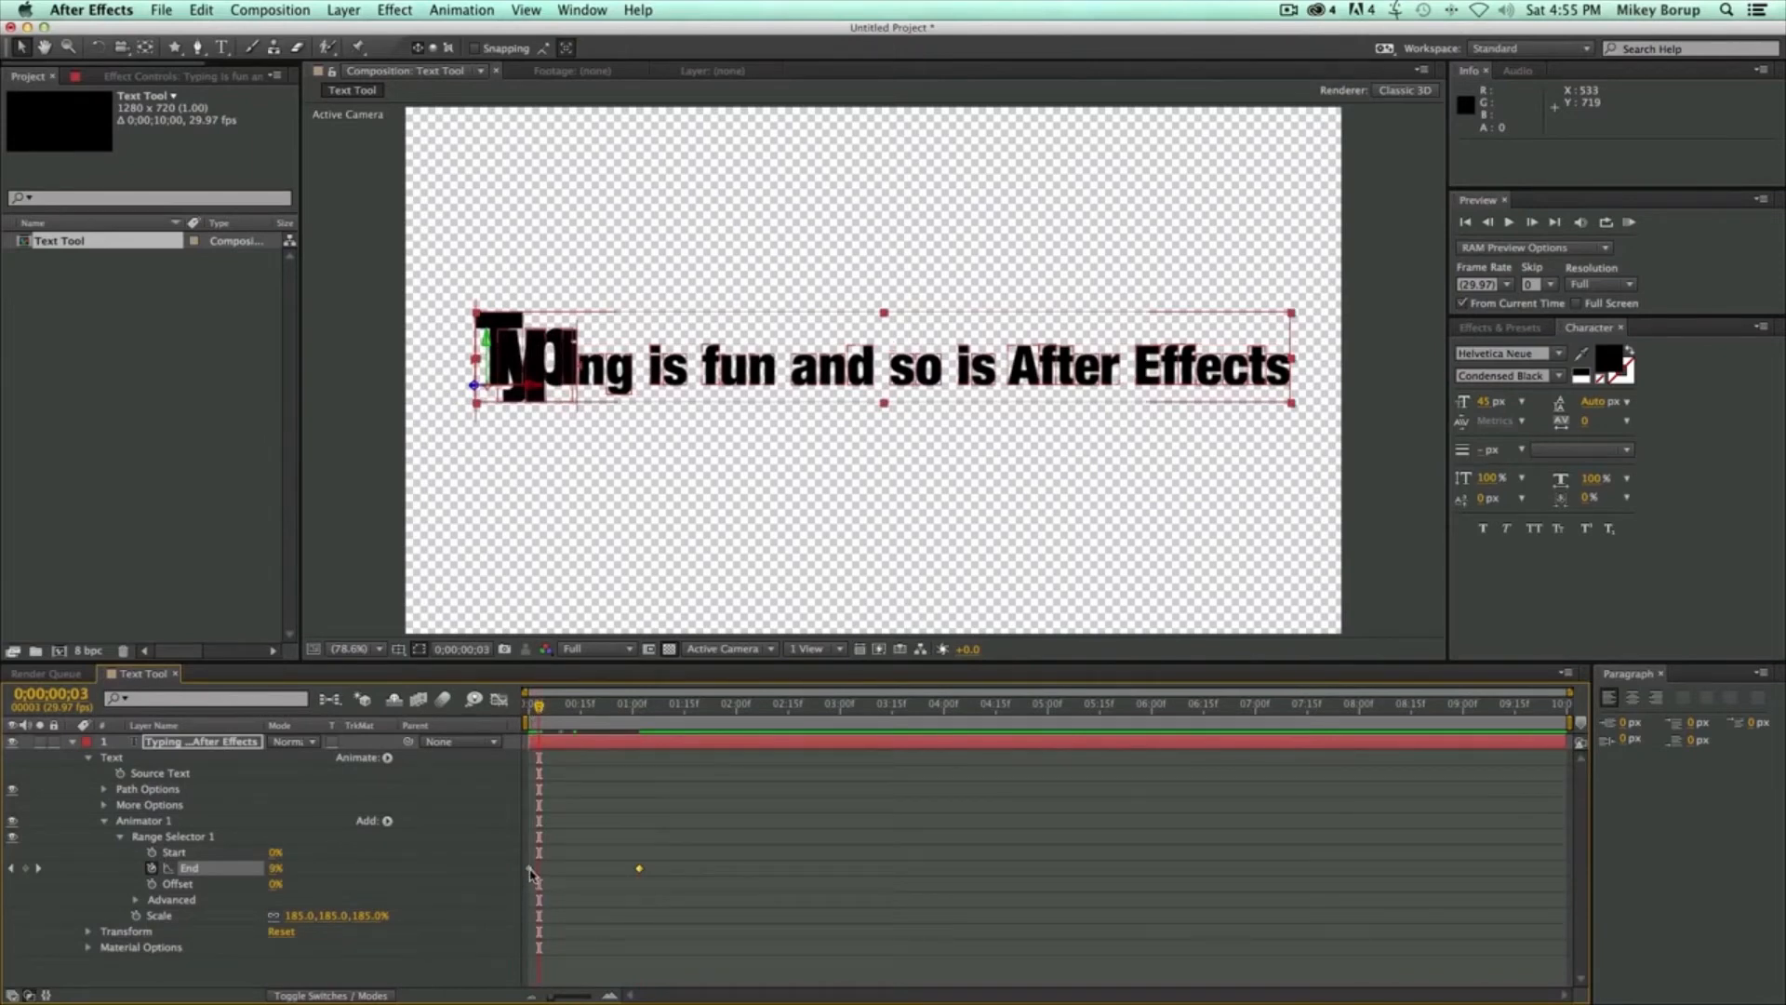
left_click(151, 851)
left_click_drag(604, 708, 653, 706)
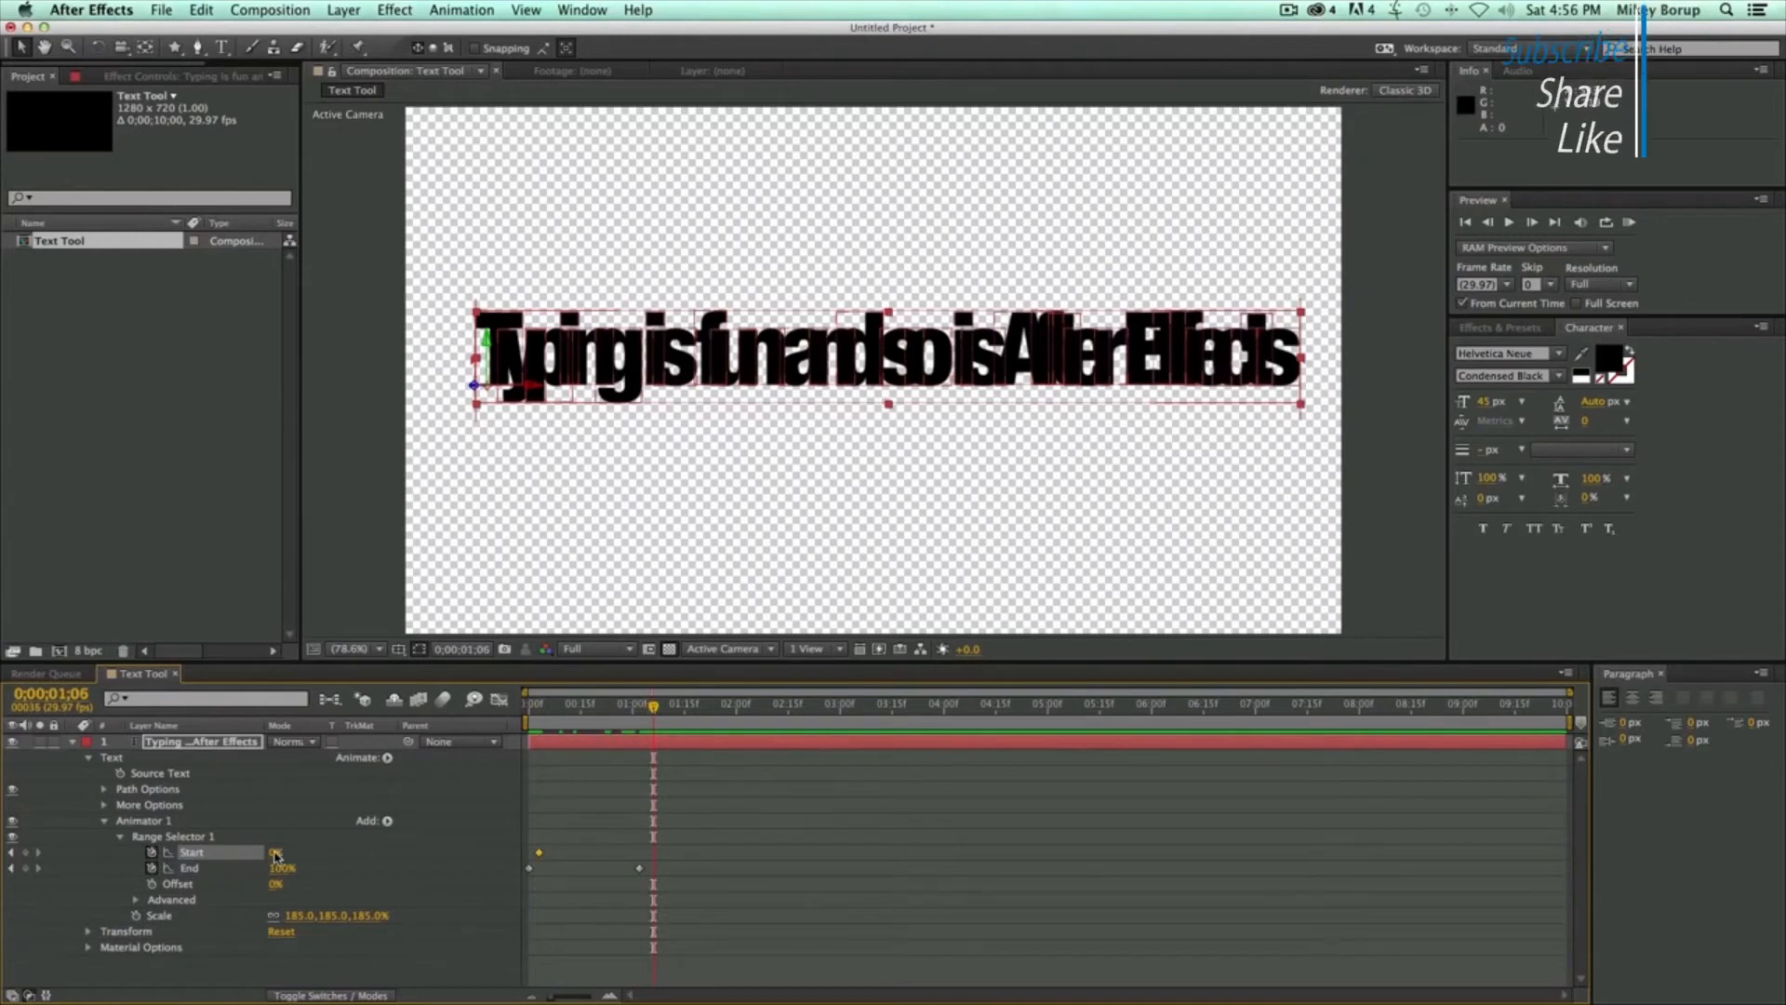
left_click_drag(276, 856, 458, 857)
- Return to the start of the composition and preview the per-character scale animation twice
left_click_drag(653, 707, 526, 710)
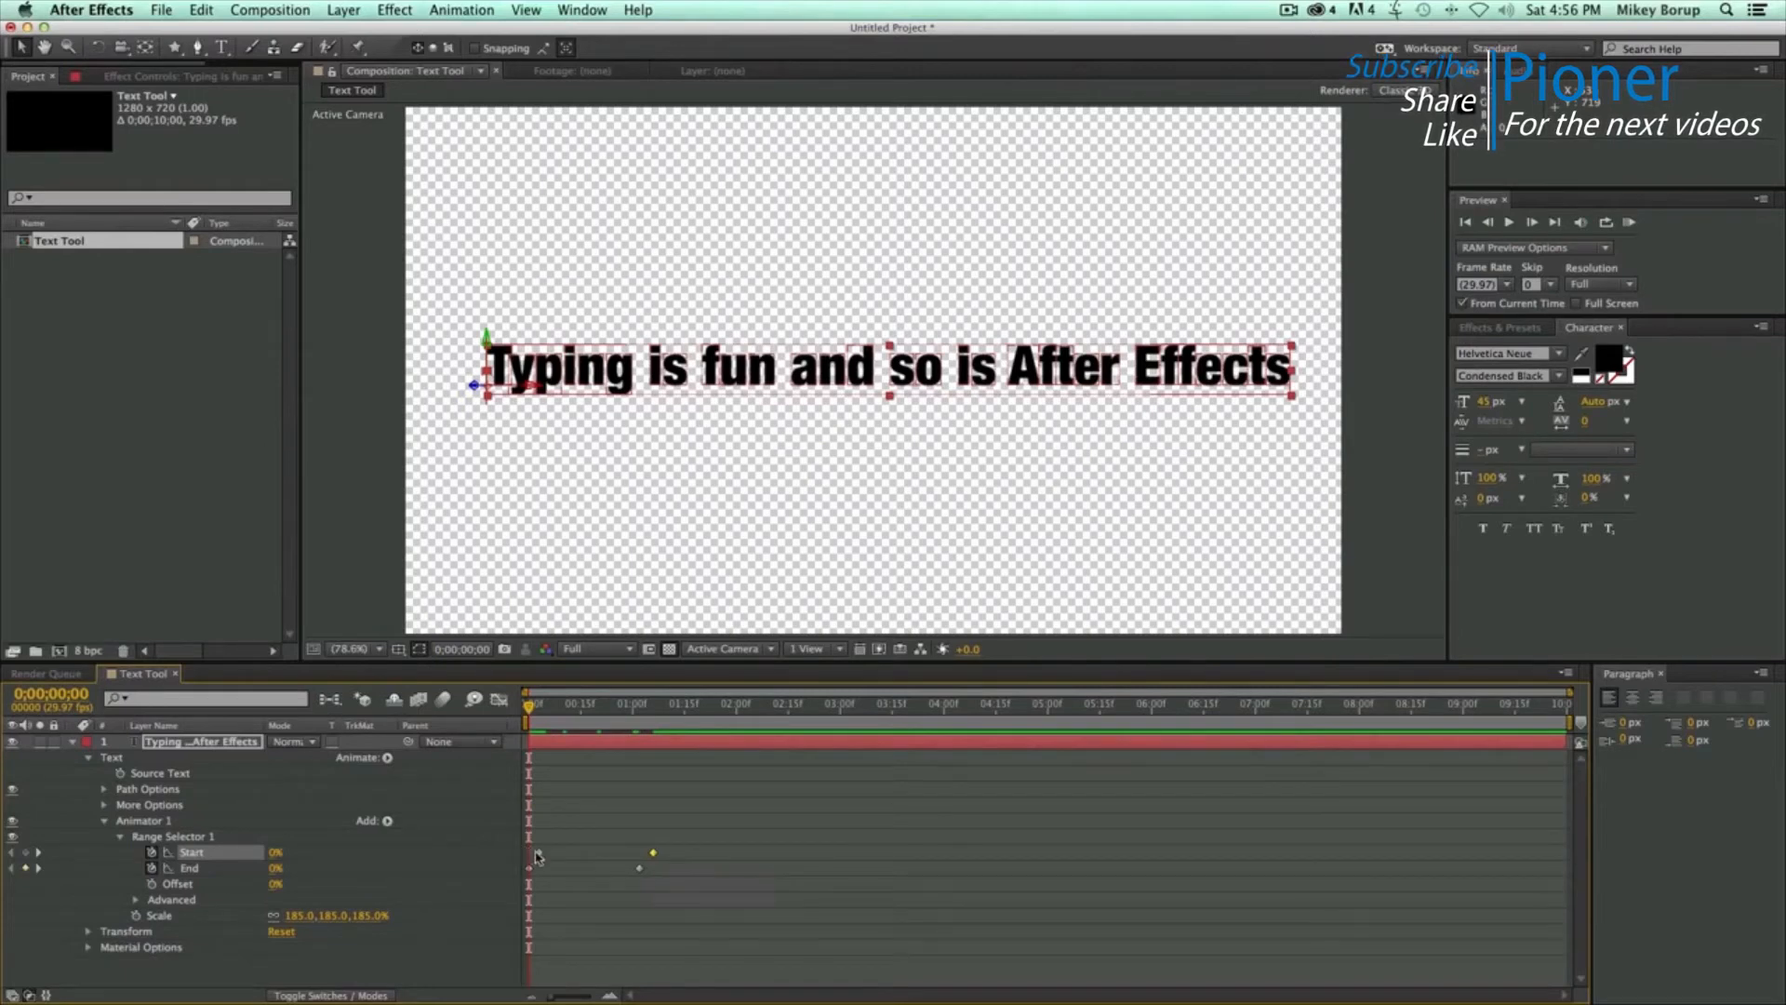
key("space")
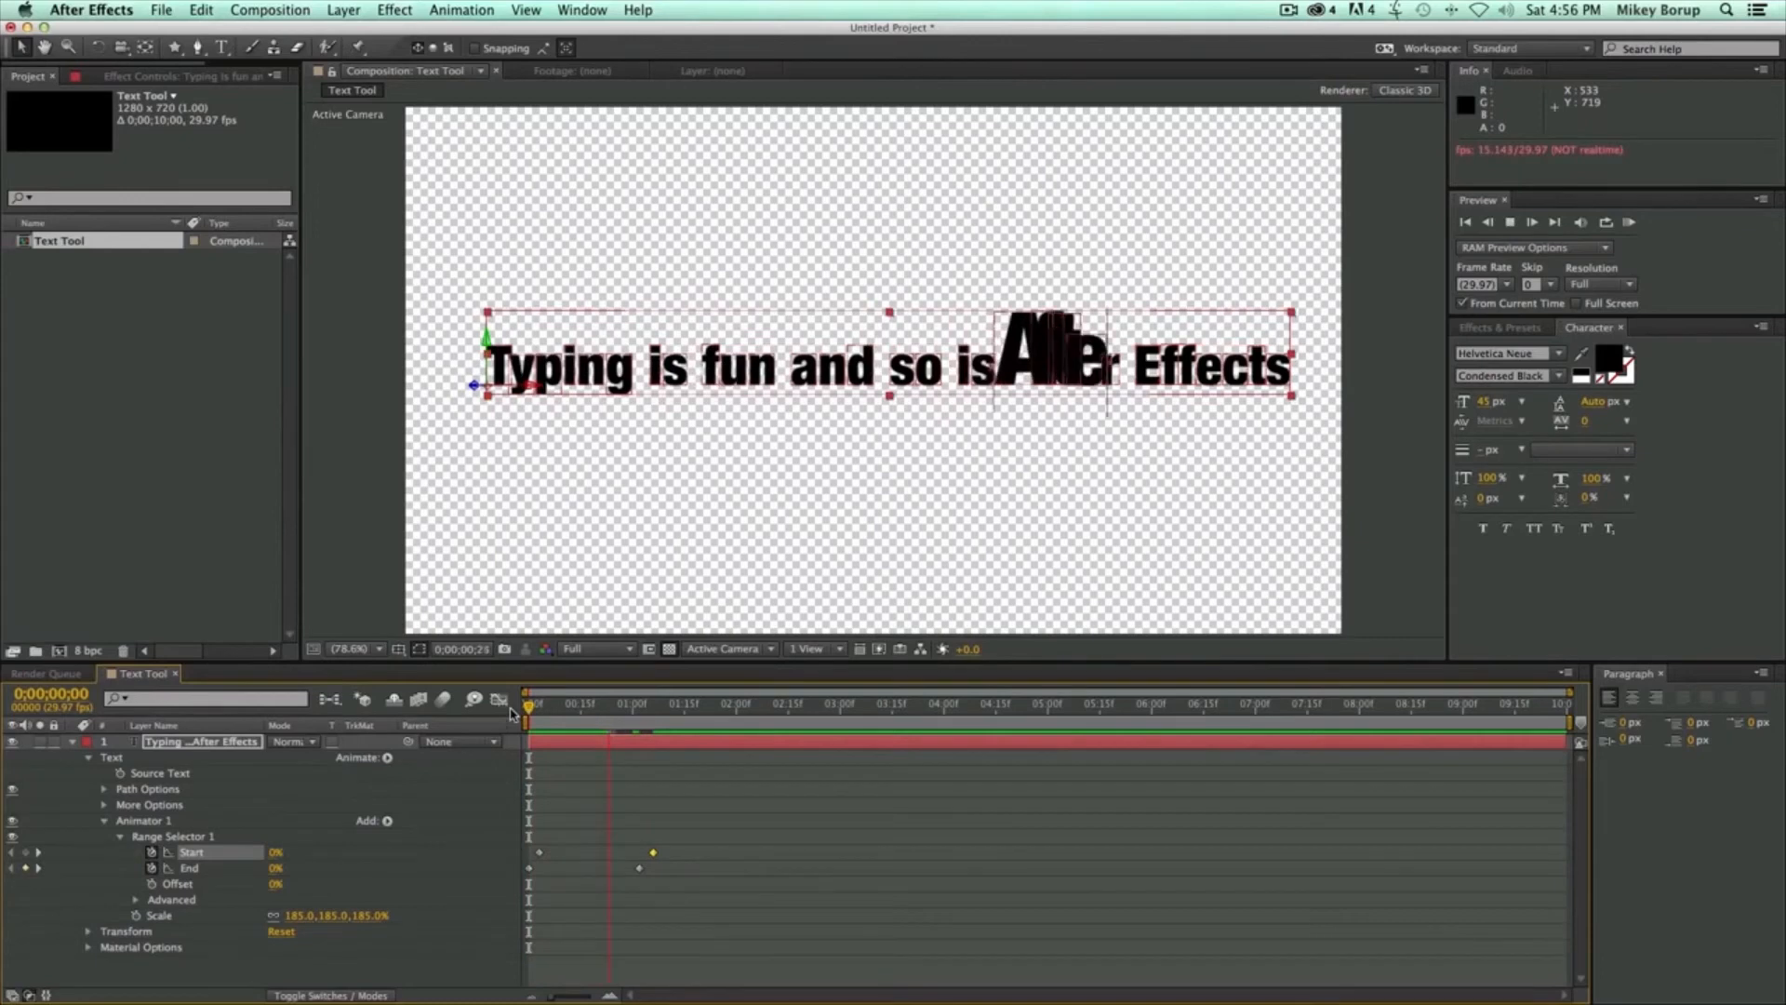
key("space")
key("Home")
key("space")
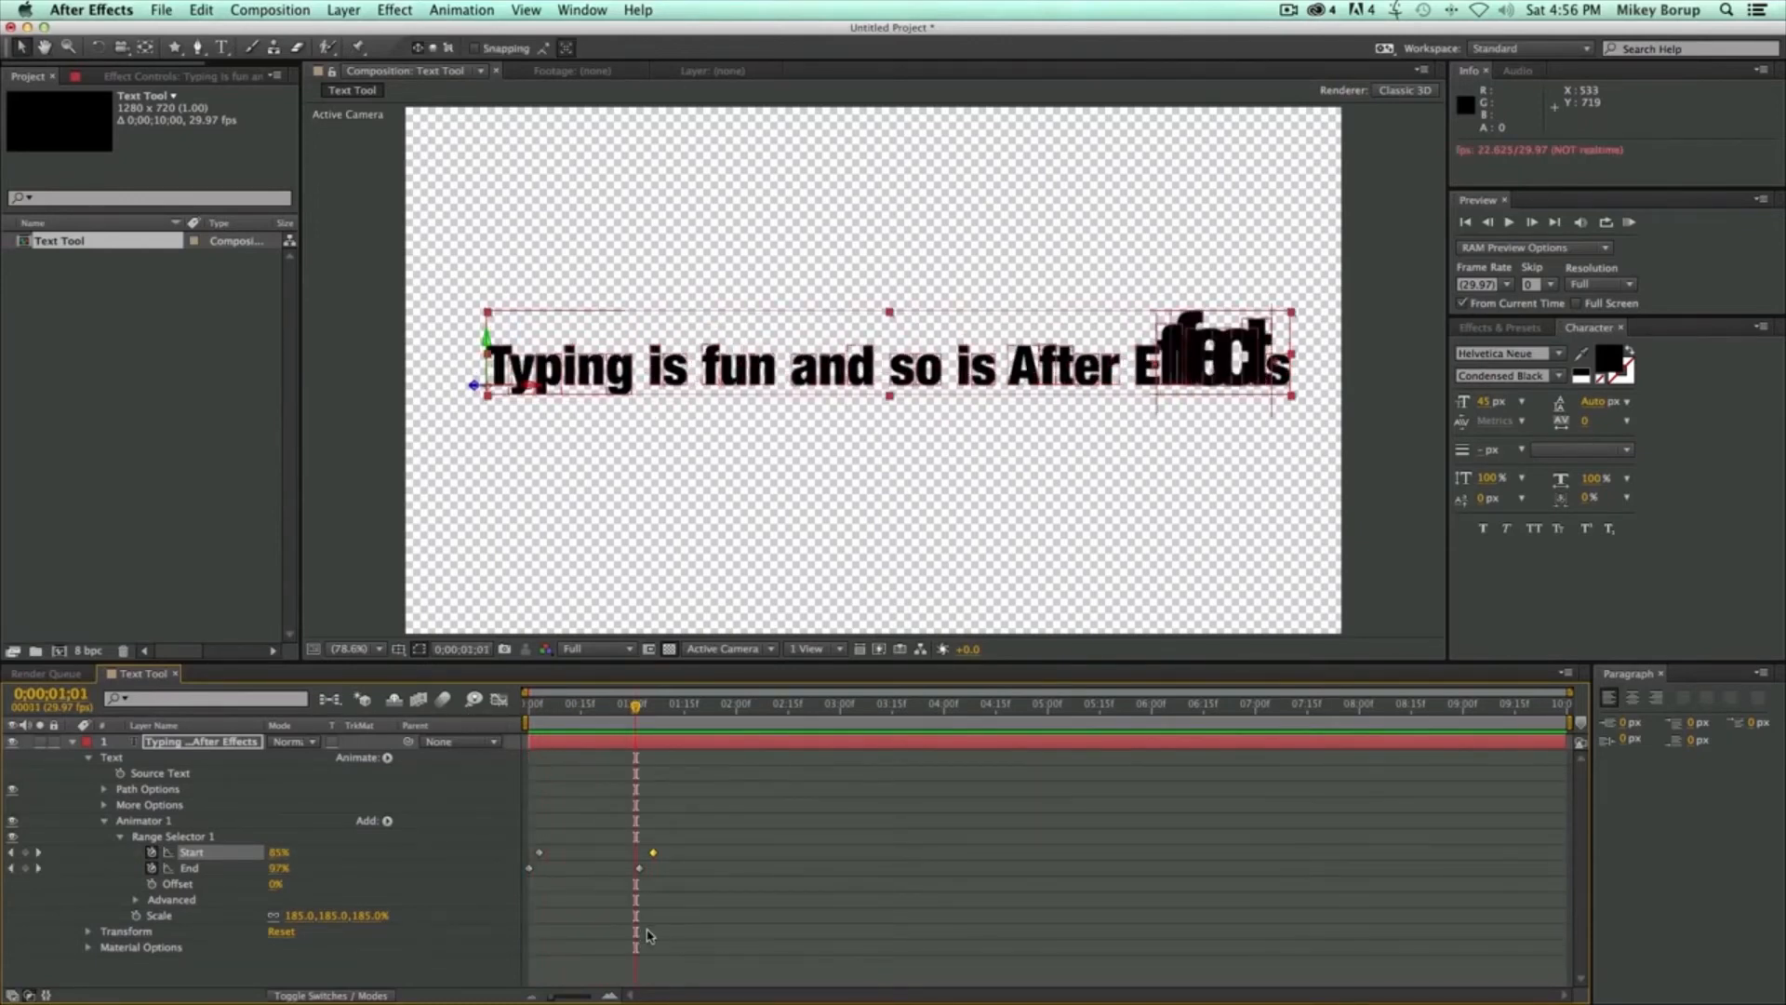
left_click(650, 932)
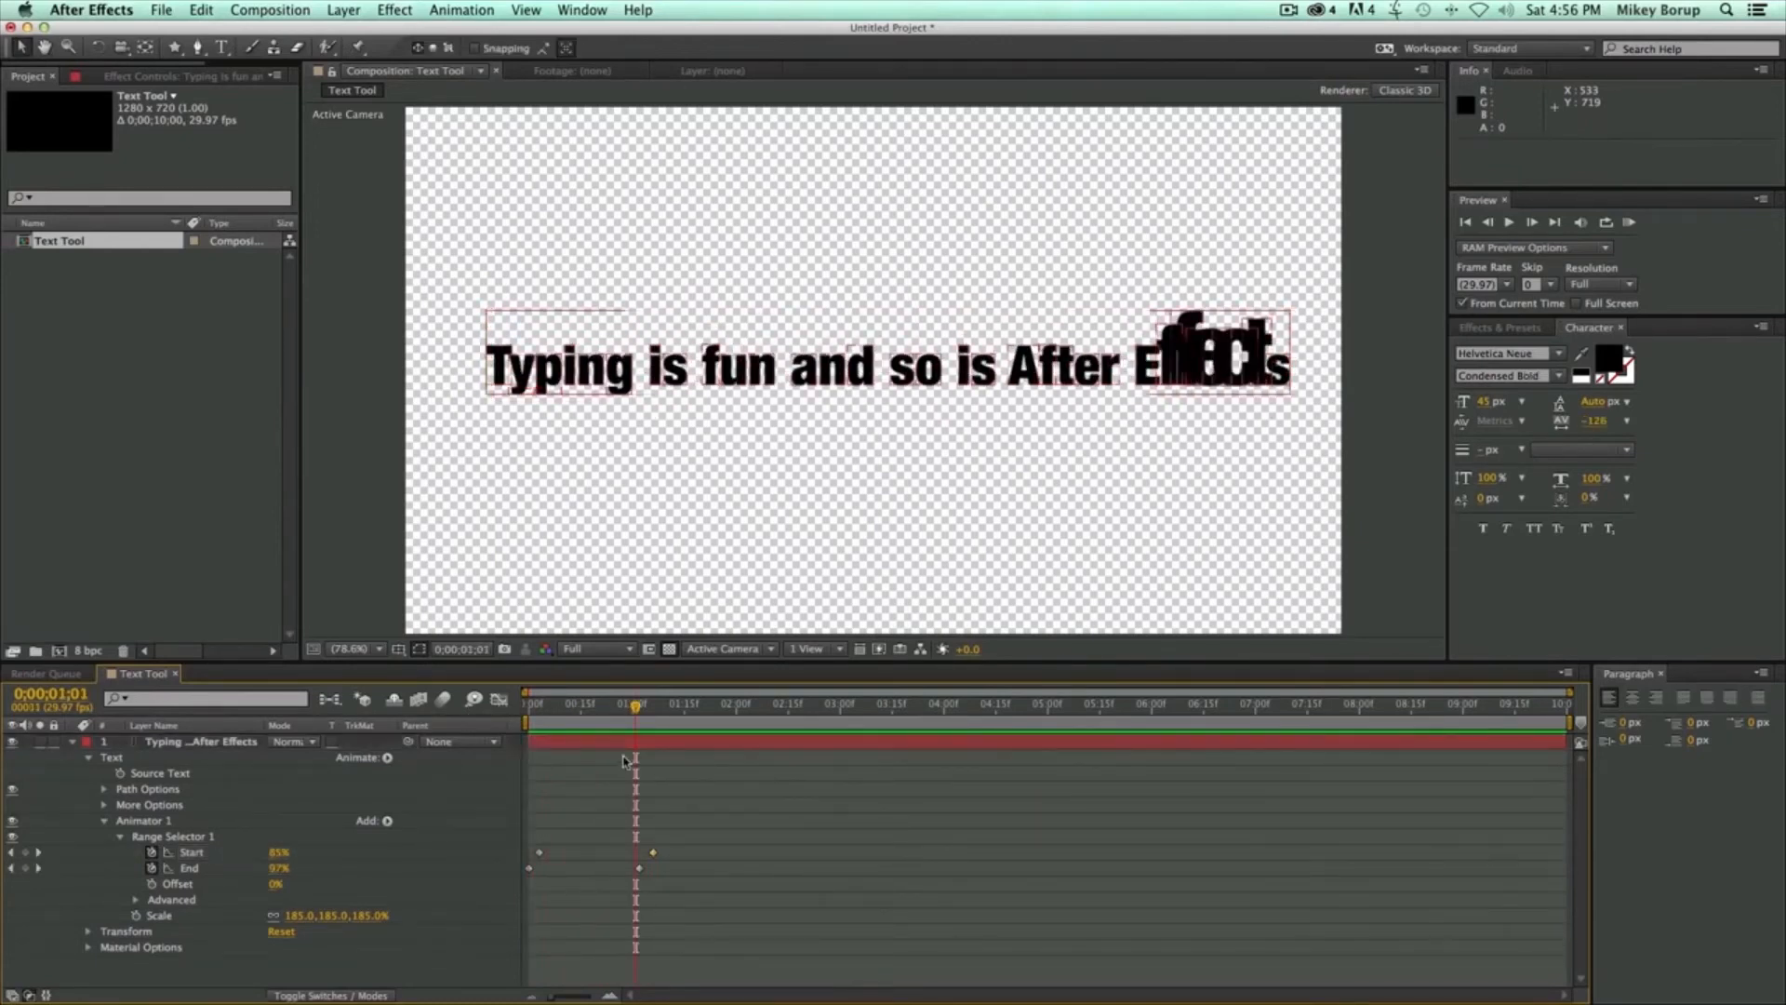
- Add a Rotation property to Animator 1 with the time at the start of the composition
left_click(180, 839)
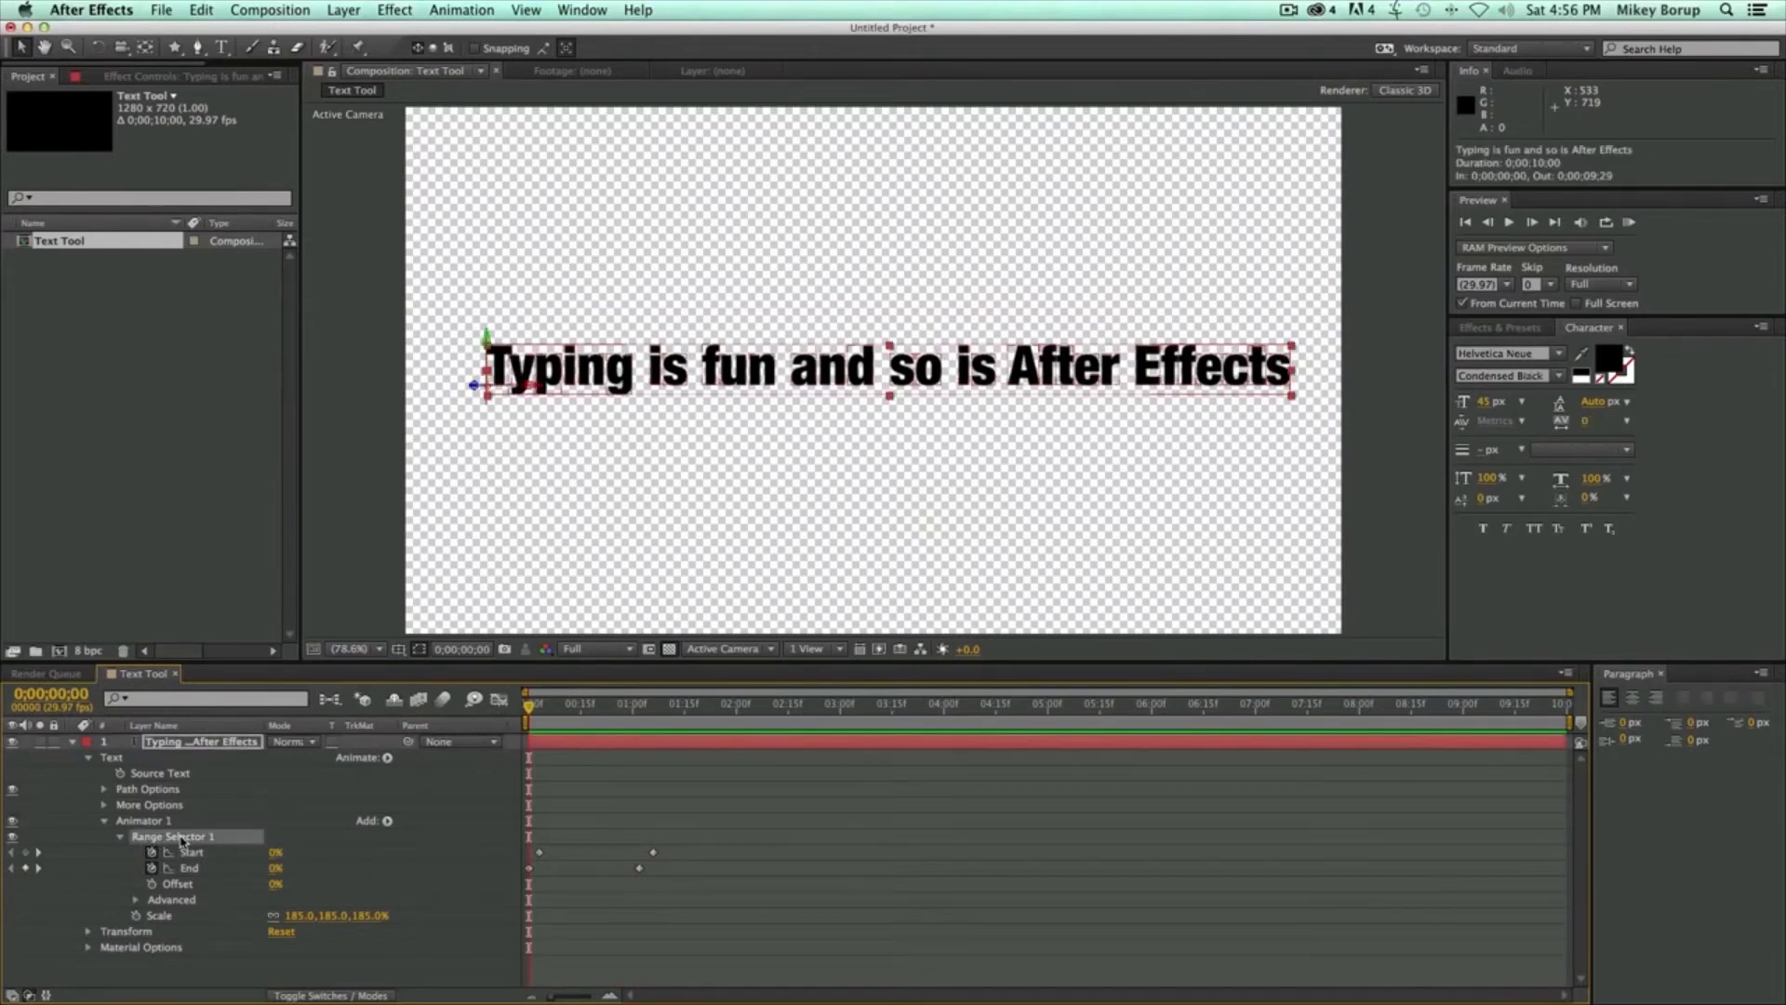
left_click(387, 822)
mouse_move(439, 826)
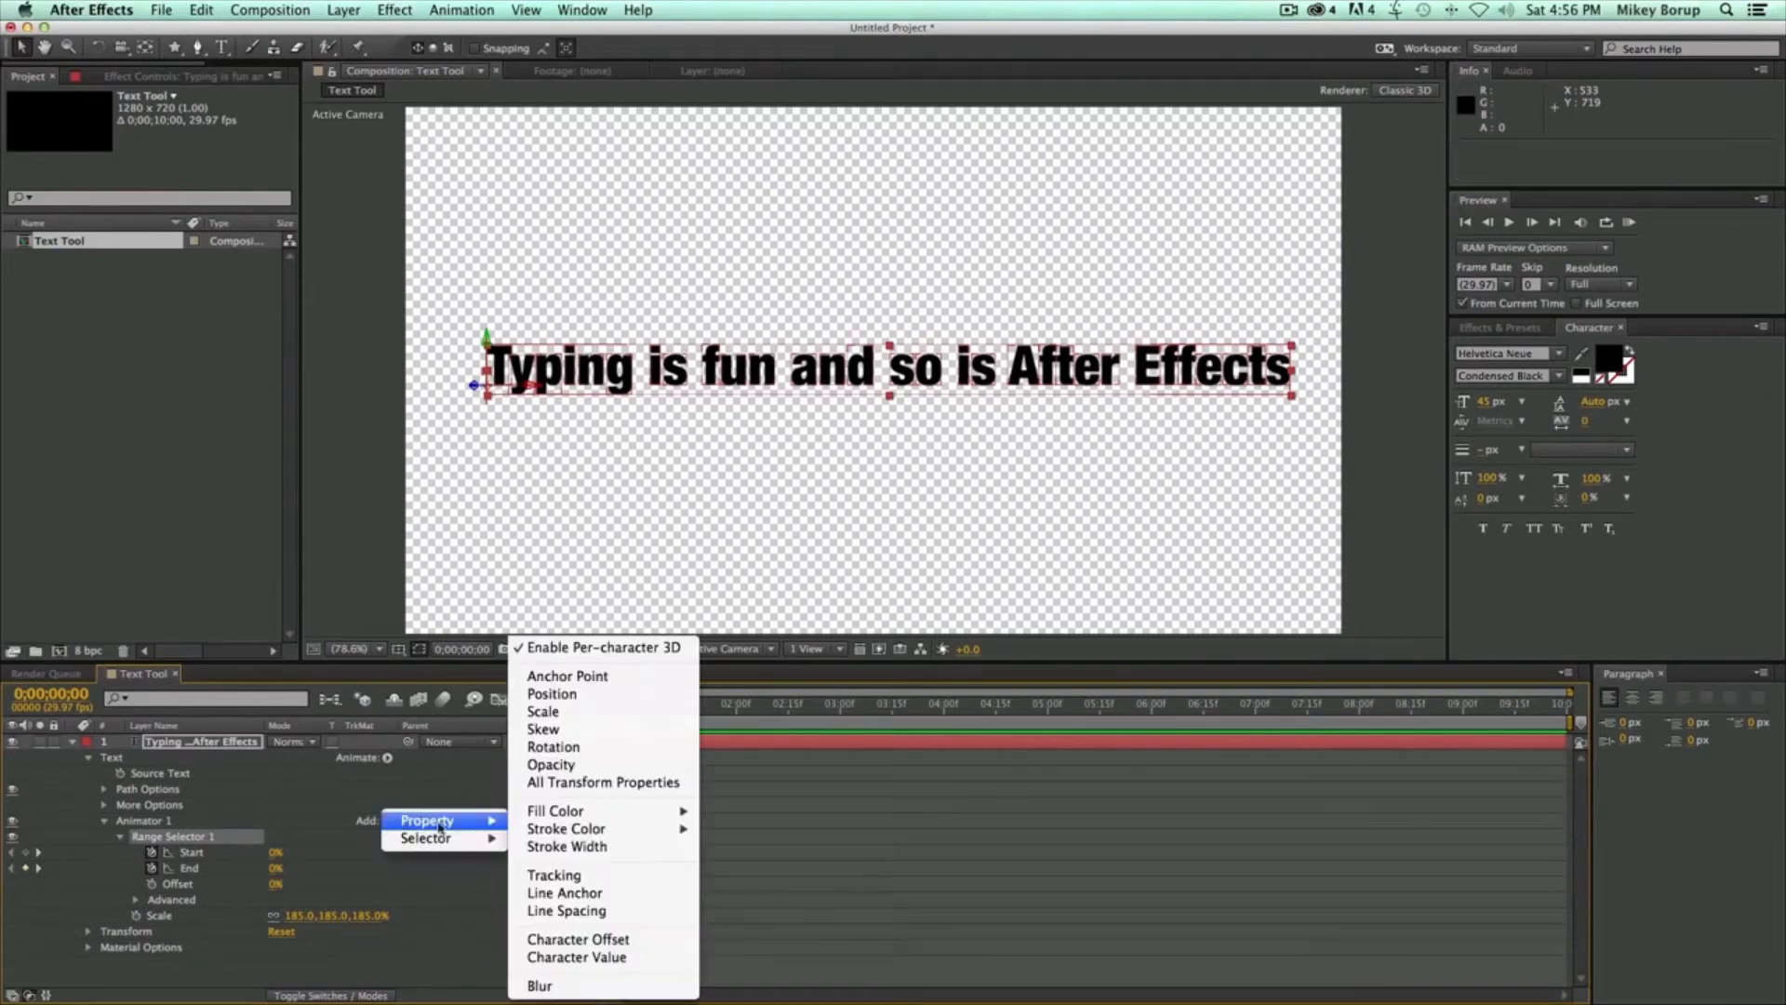
left_click(553, 747)
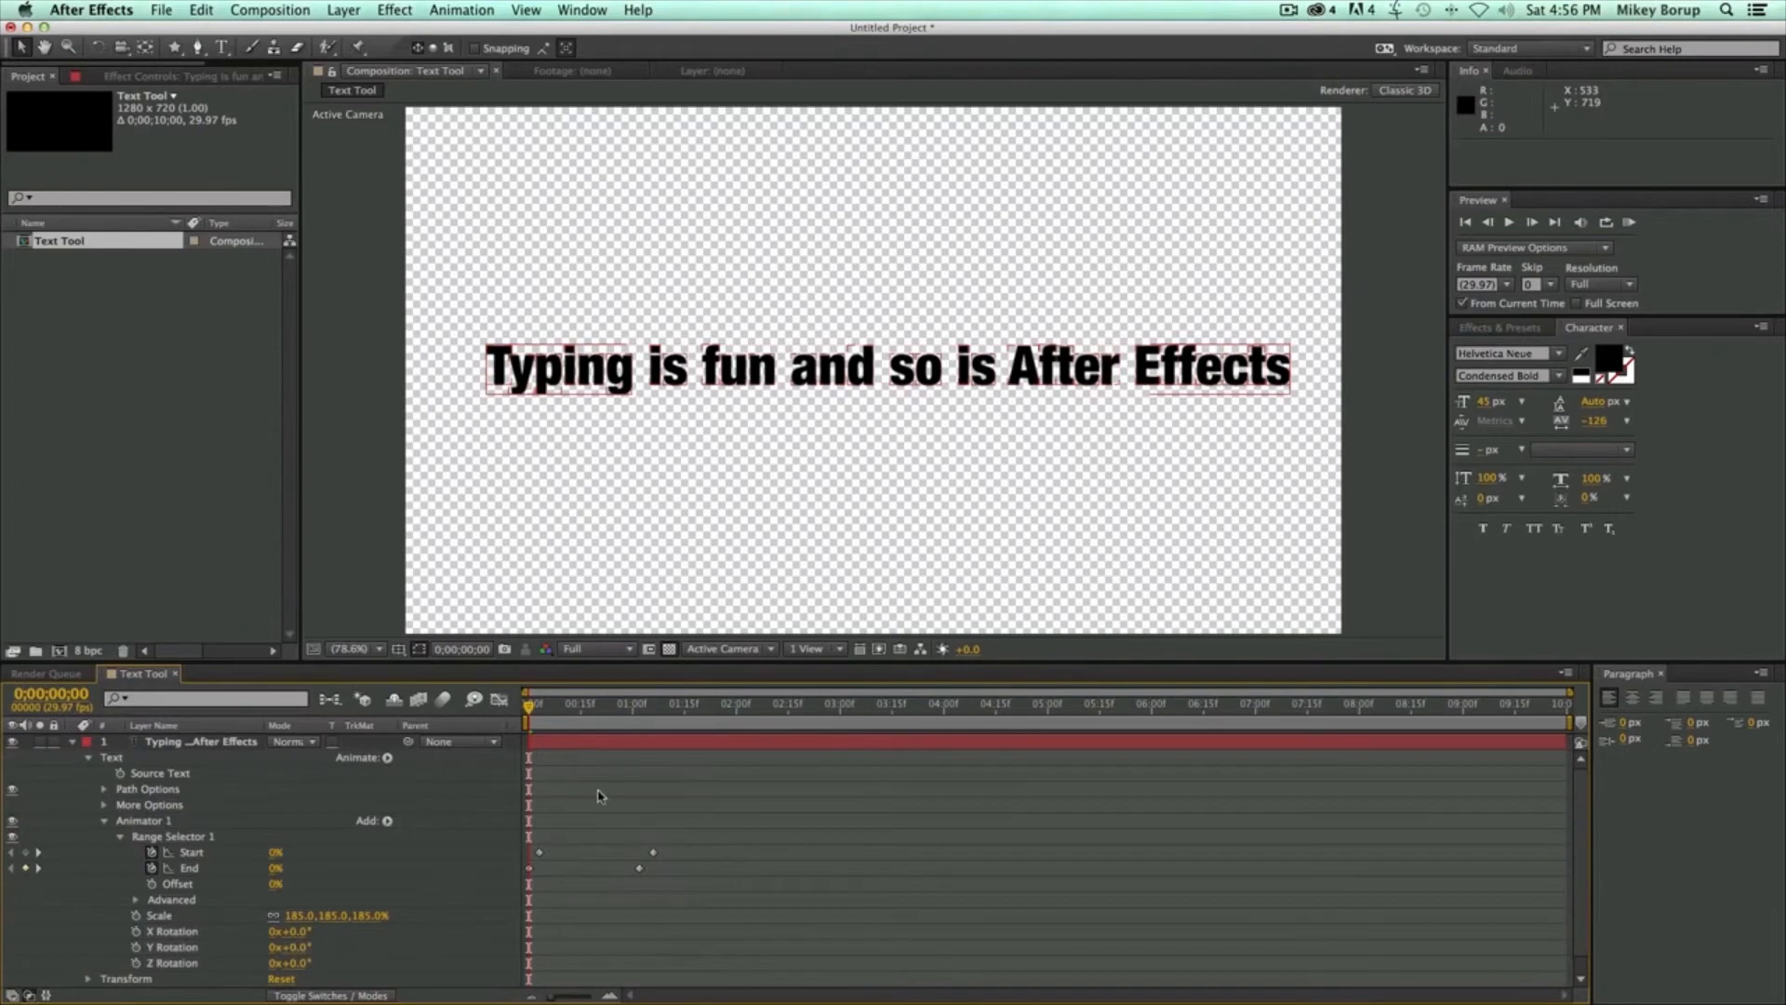
- Set Animator 1's Y Rotation to 90° while viewing a frame in the middle of the animation
mouse_move(557, 707)
left_mouse_down()
mouse_move(595, 711)
mouse_move(575, 719)
left_mouse_up()
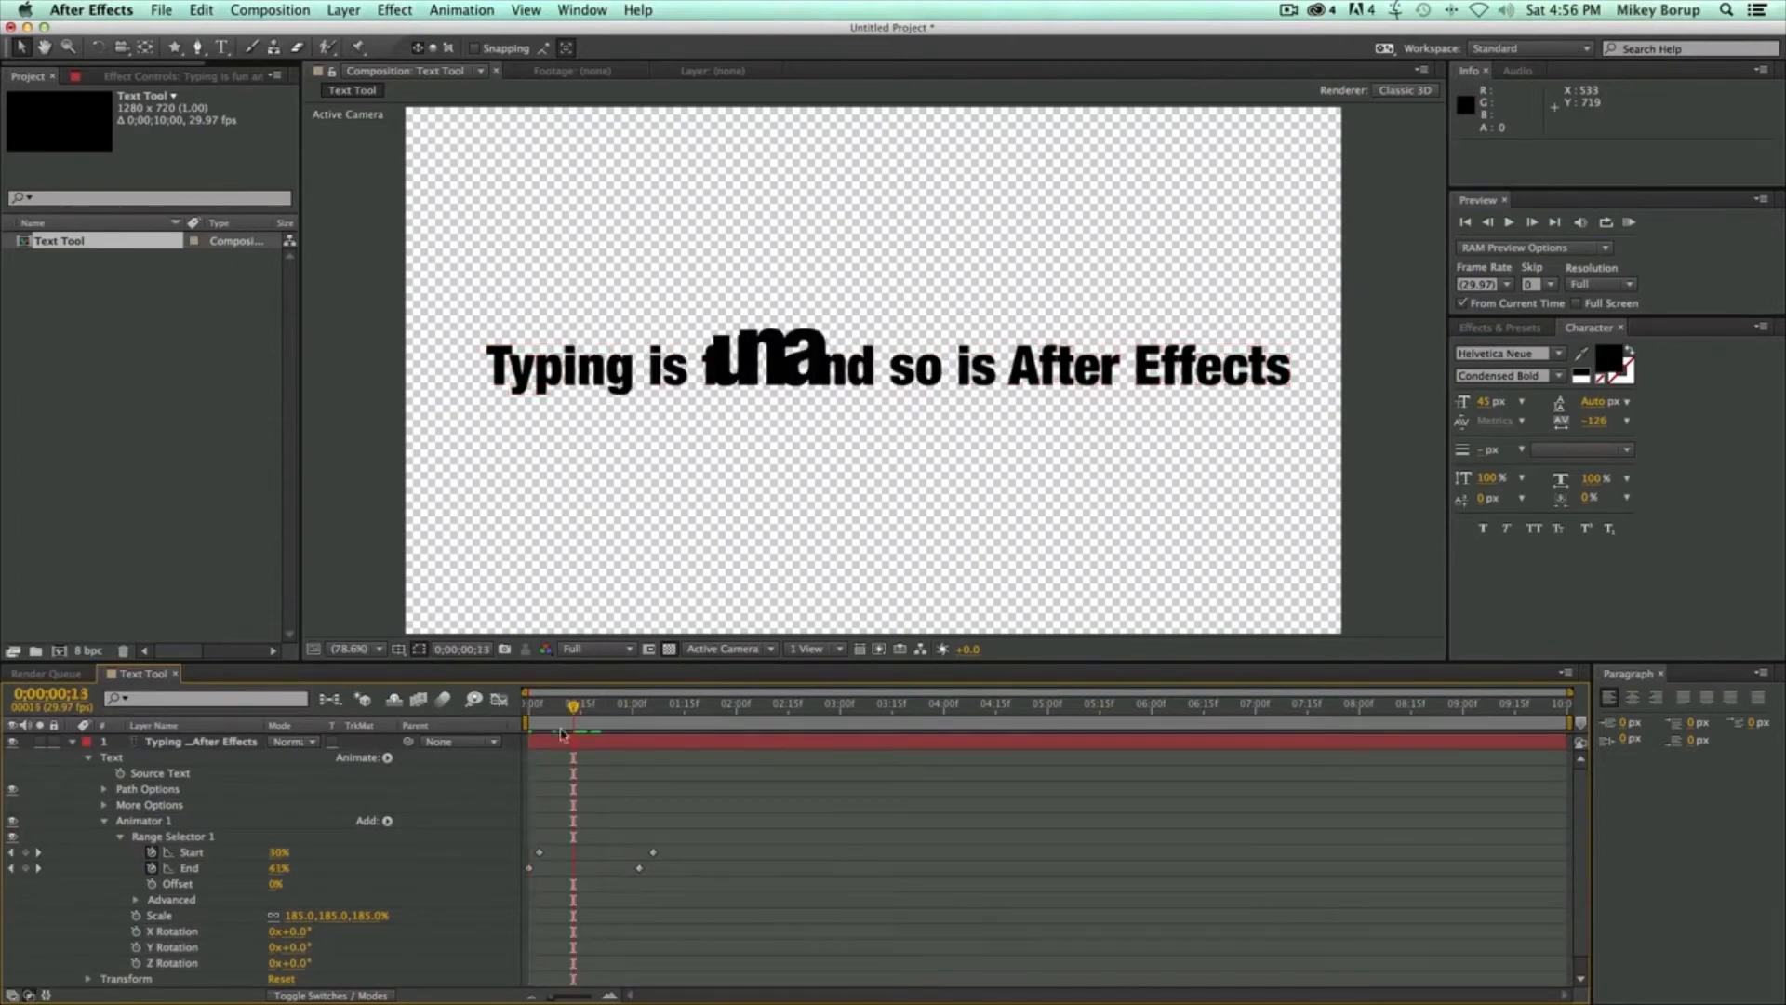
left_click_drag(290, 947, 210, 948)
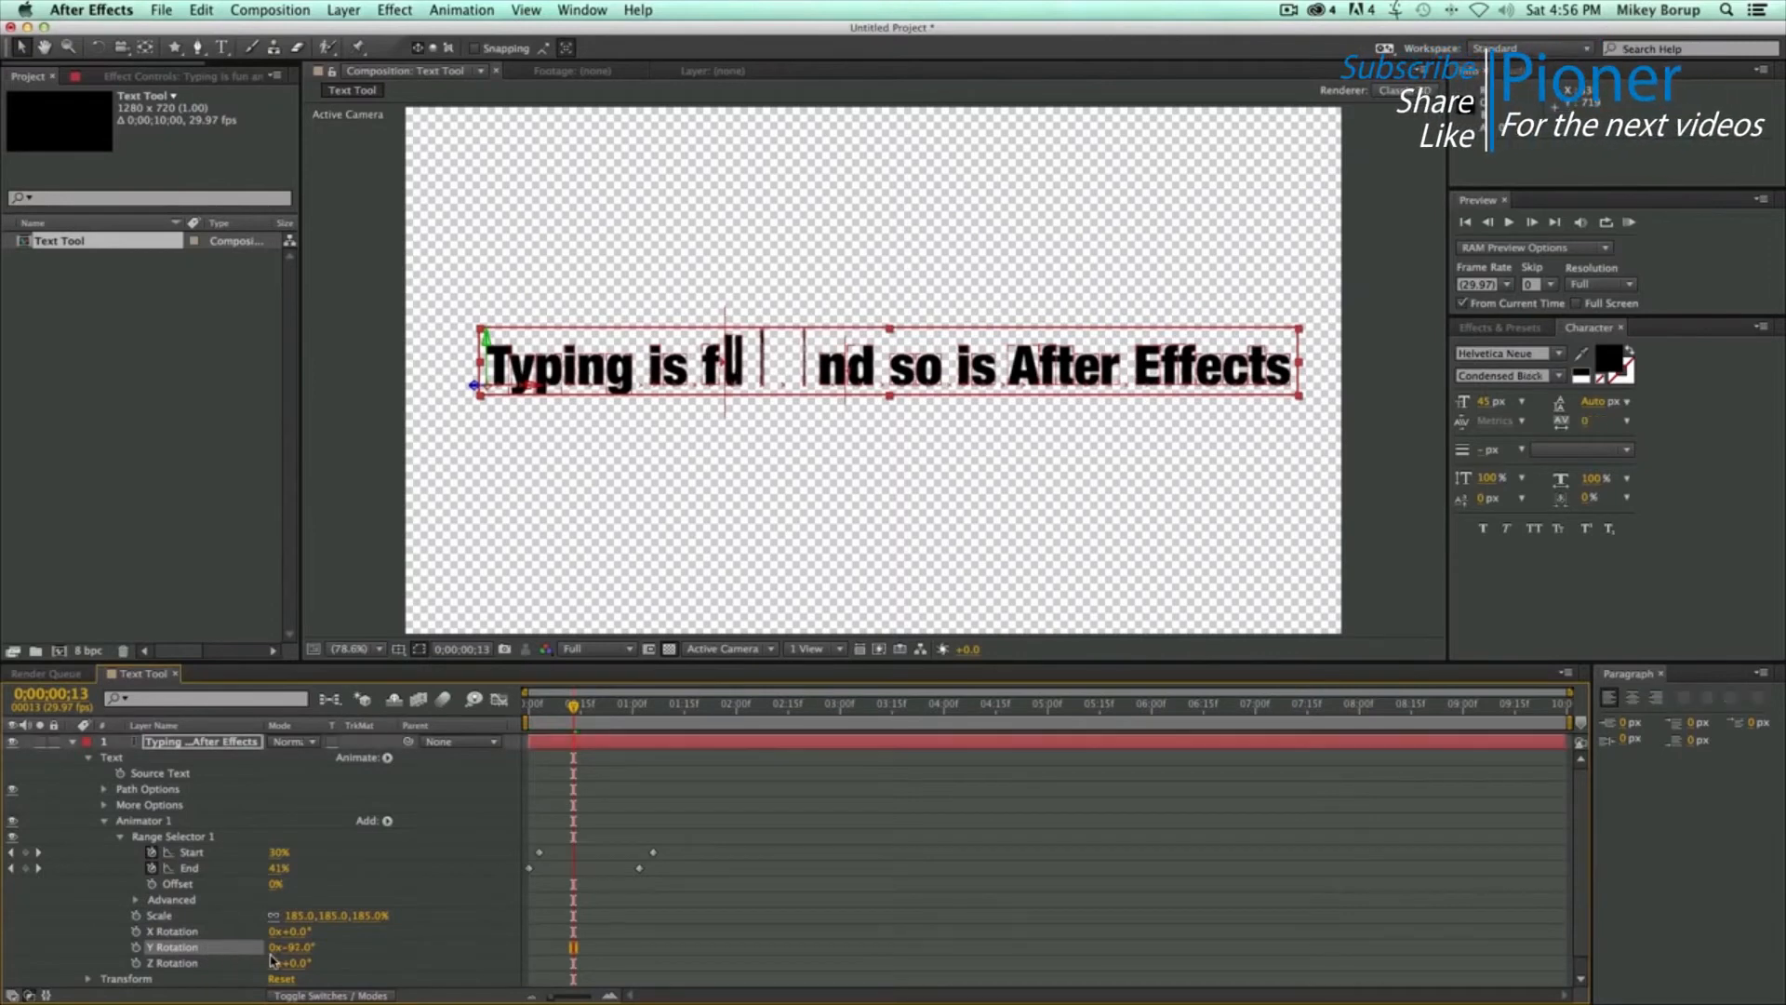
left_click(300, 947)
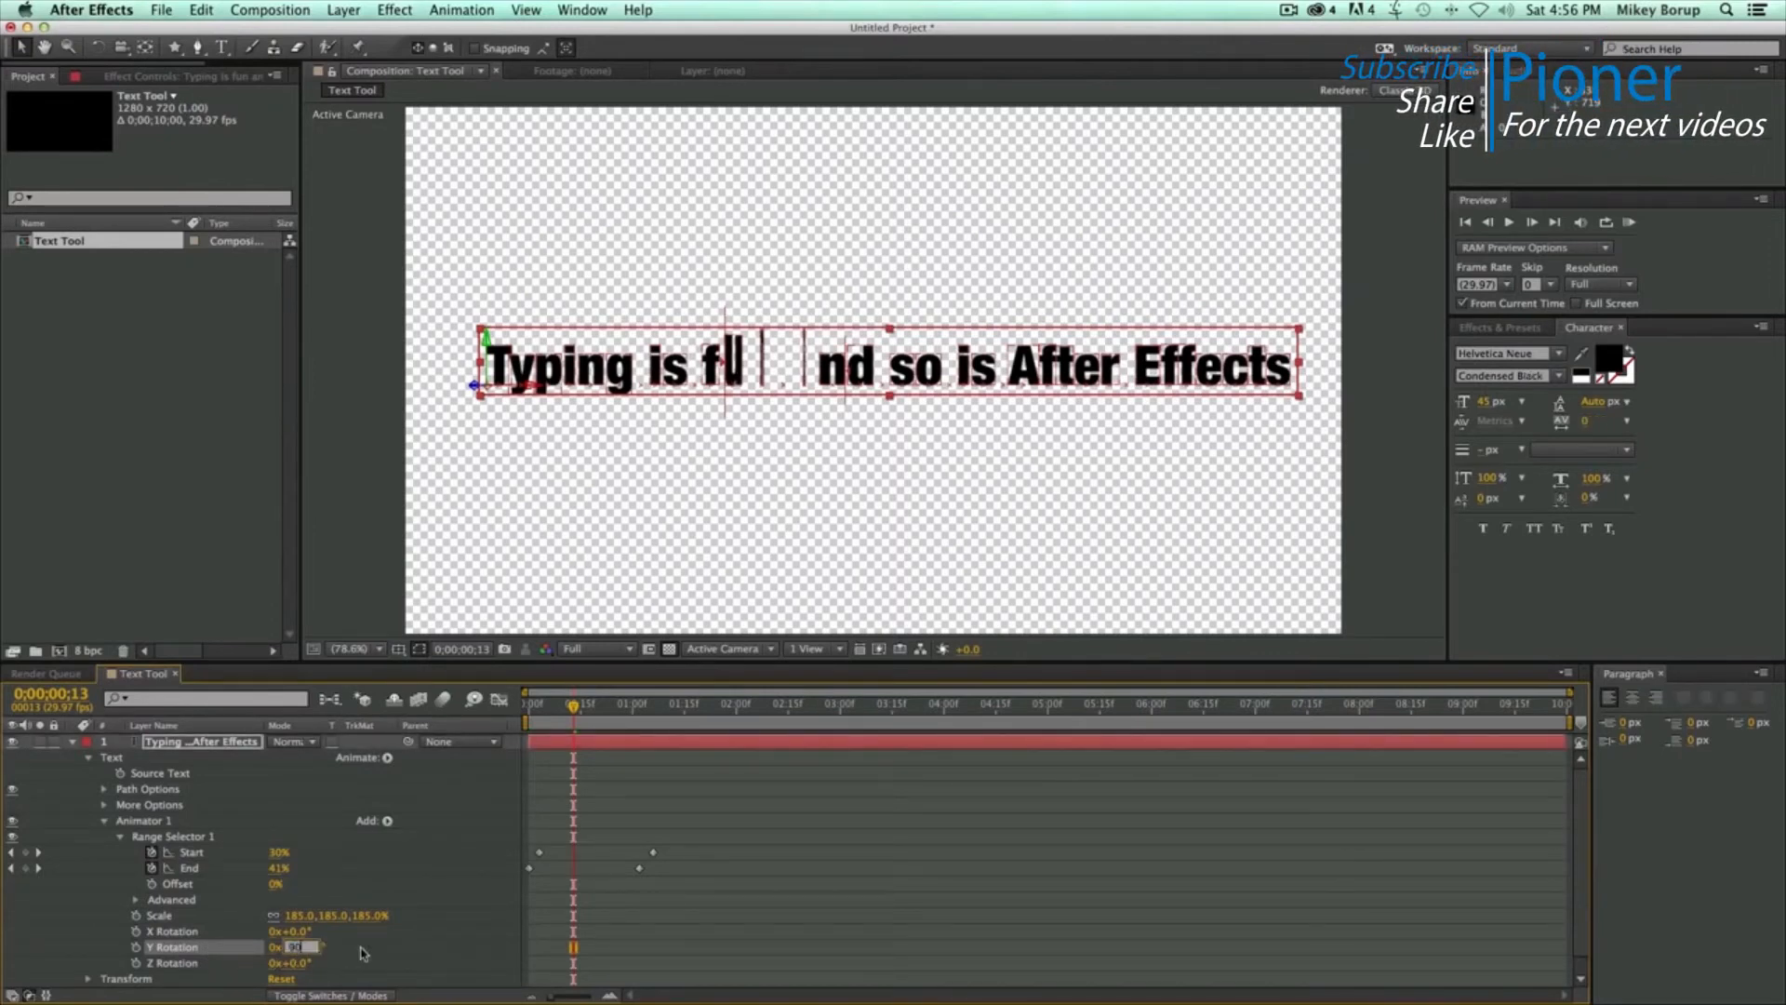
key("Return")
- Preview the combined scale and Y rotation animation from the start and replay it
key("Home")
key("space")
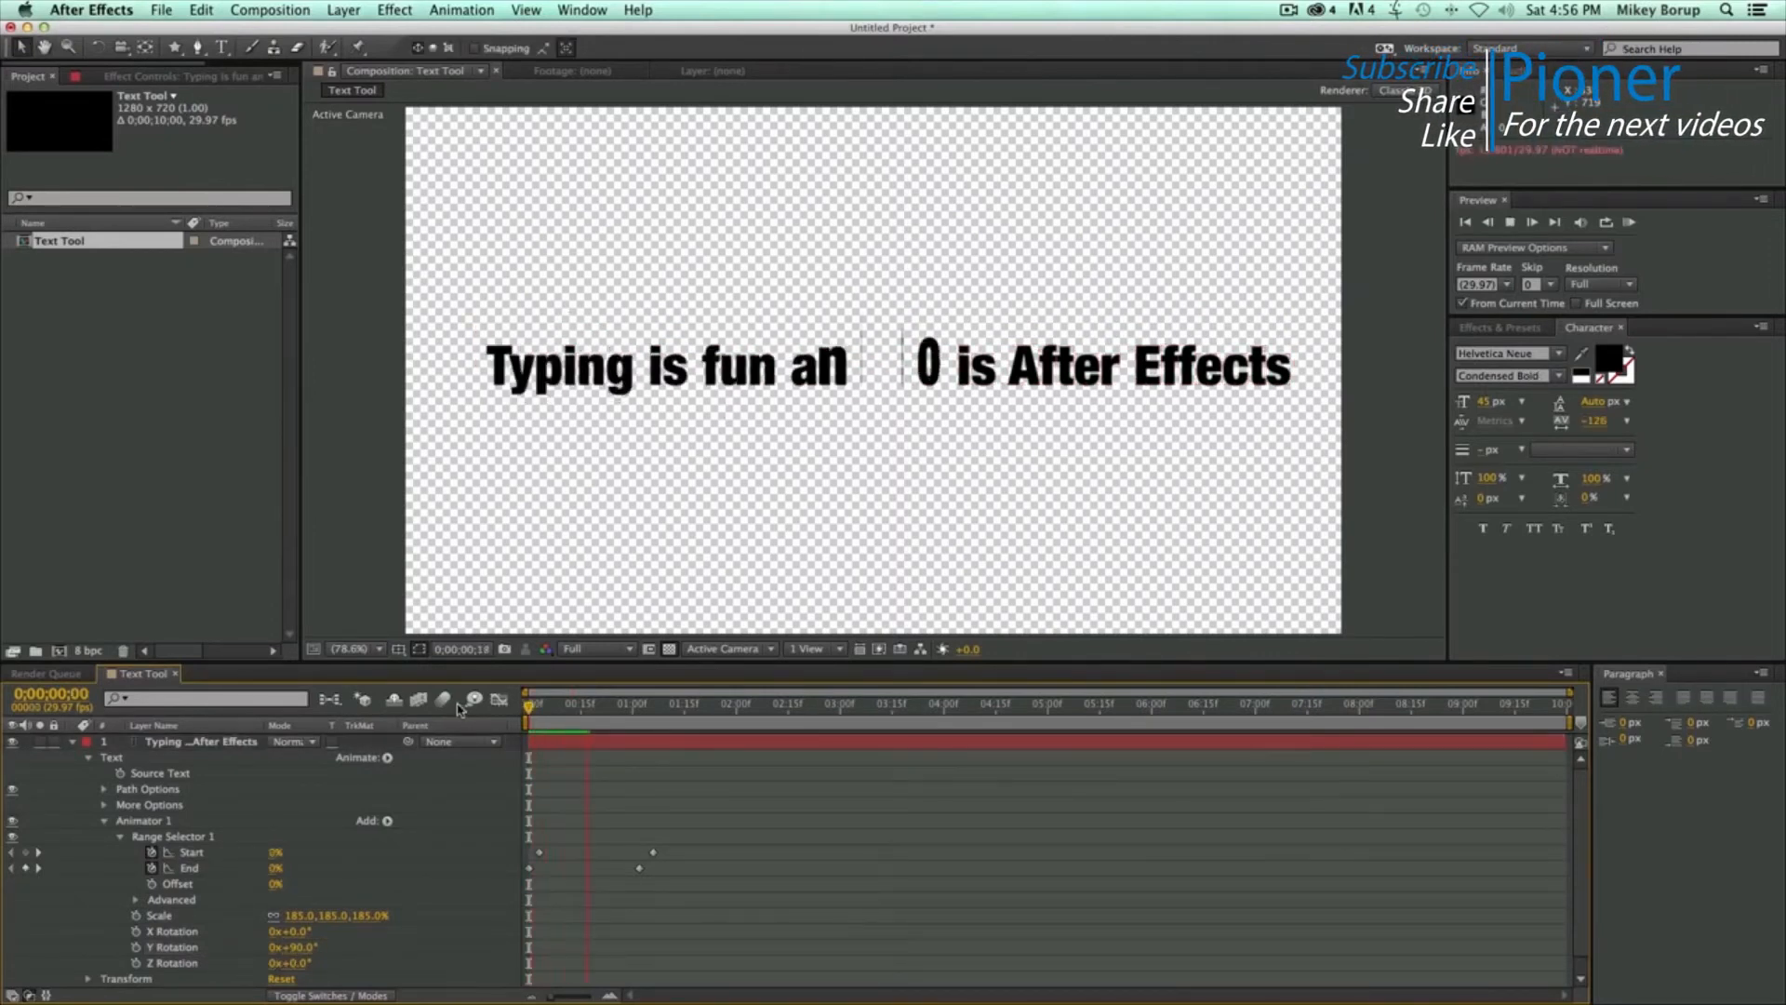
key("space")
left_click_drag(577, 713, 527, 714)
key("space")
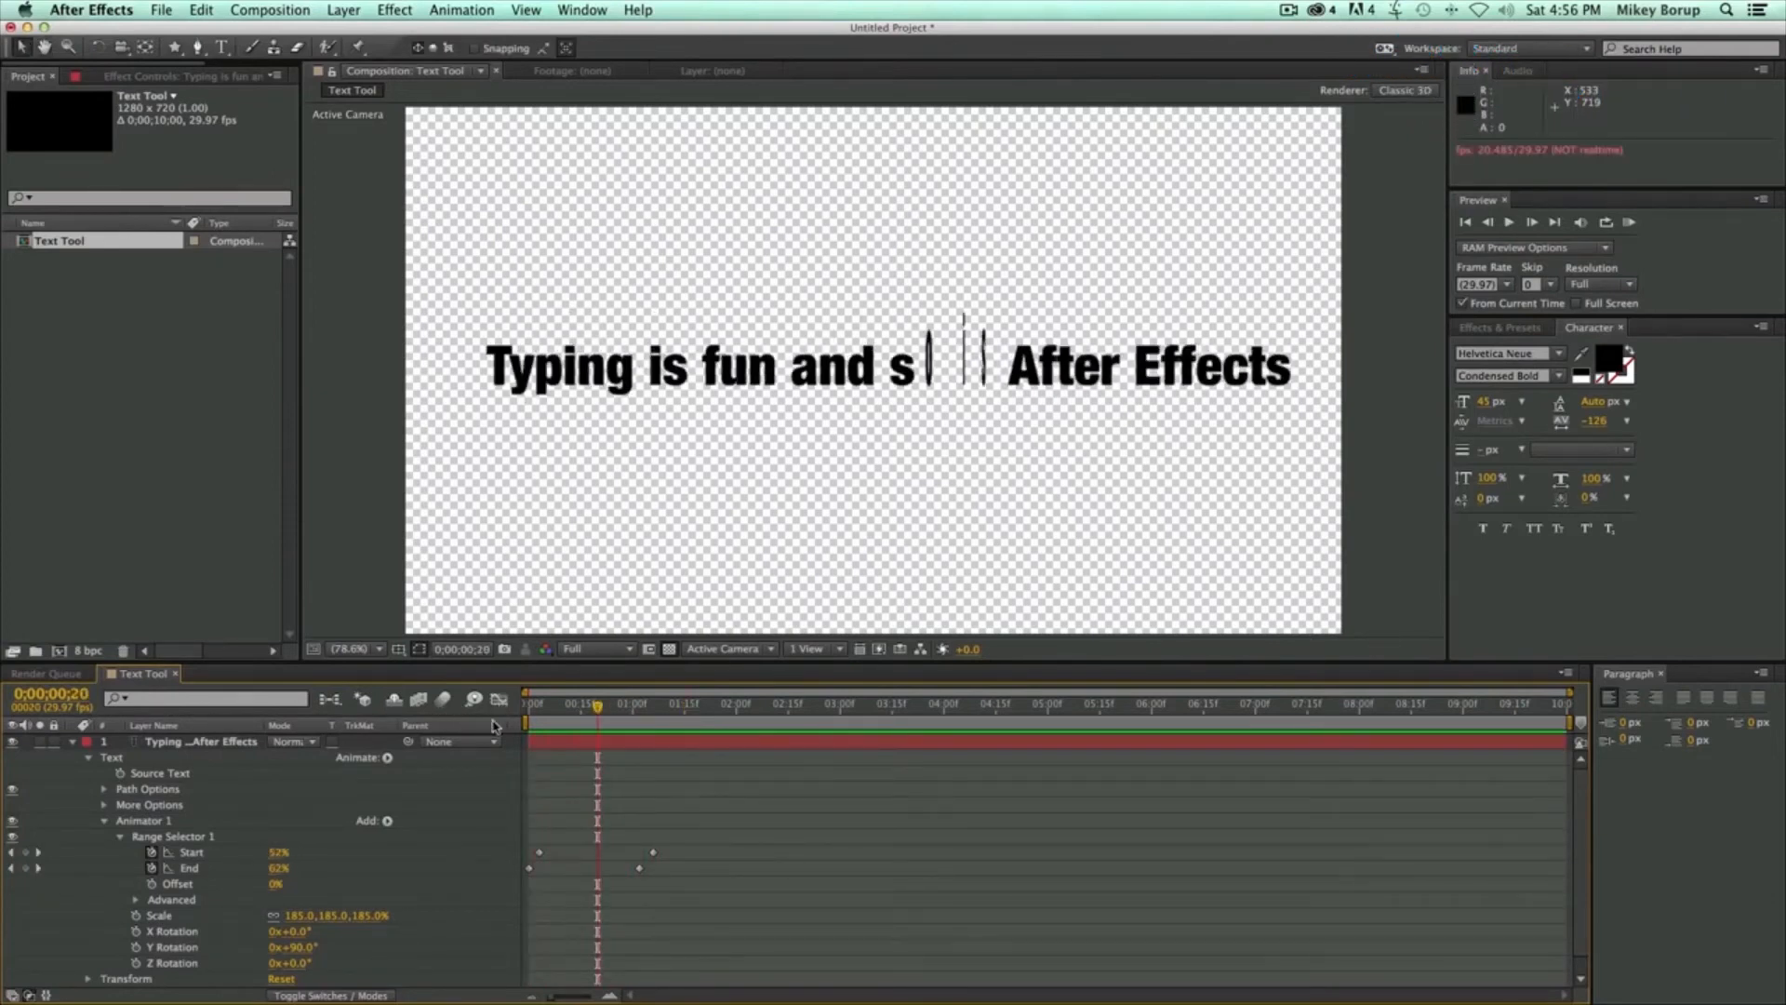
- Add an Opacity property of 0% to Animator 1 and preview the animation
left_click(389, 822)
mouse_move(456, 825)
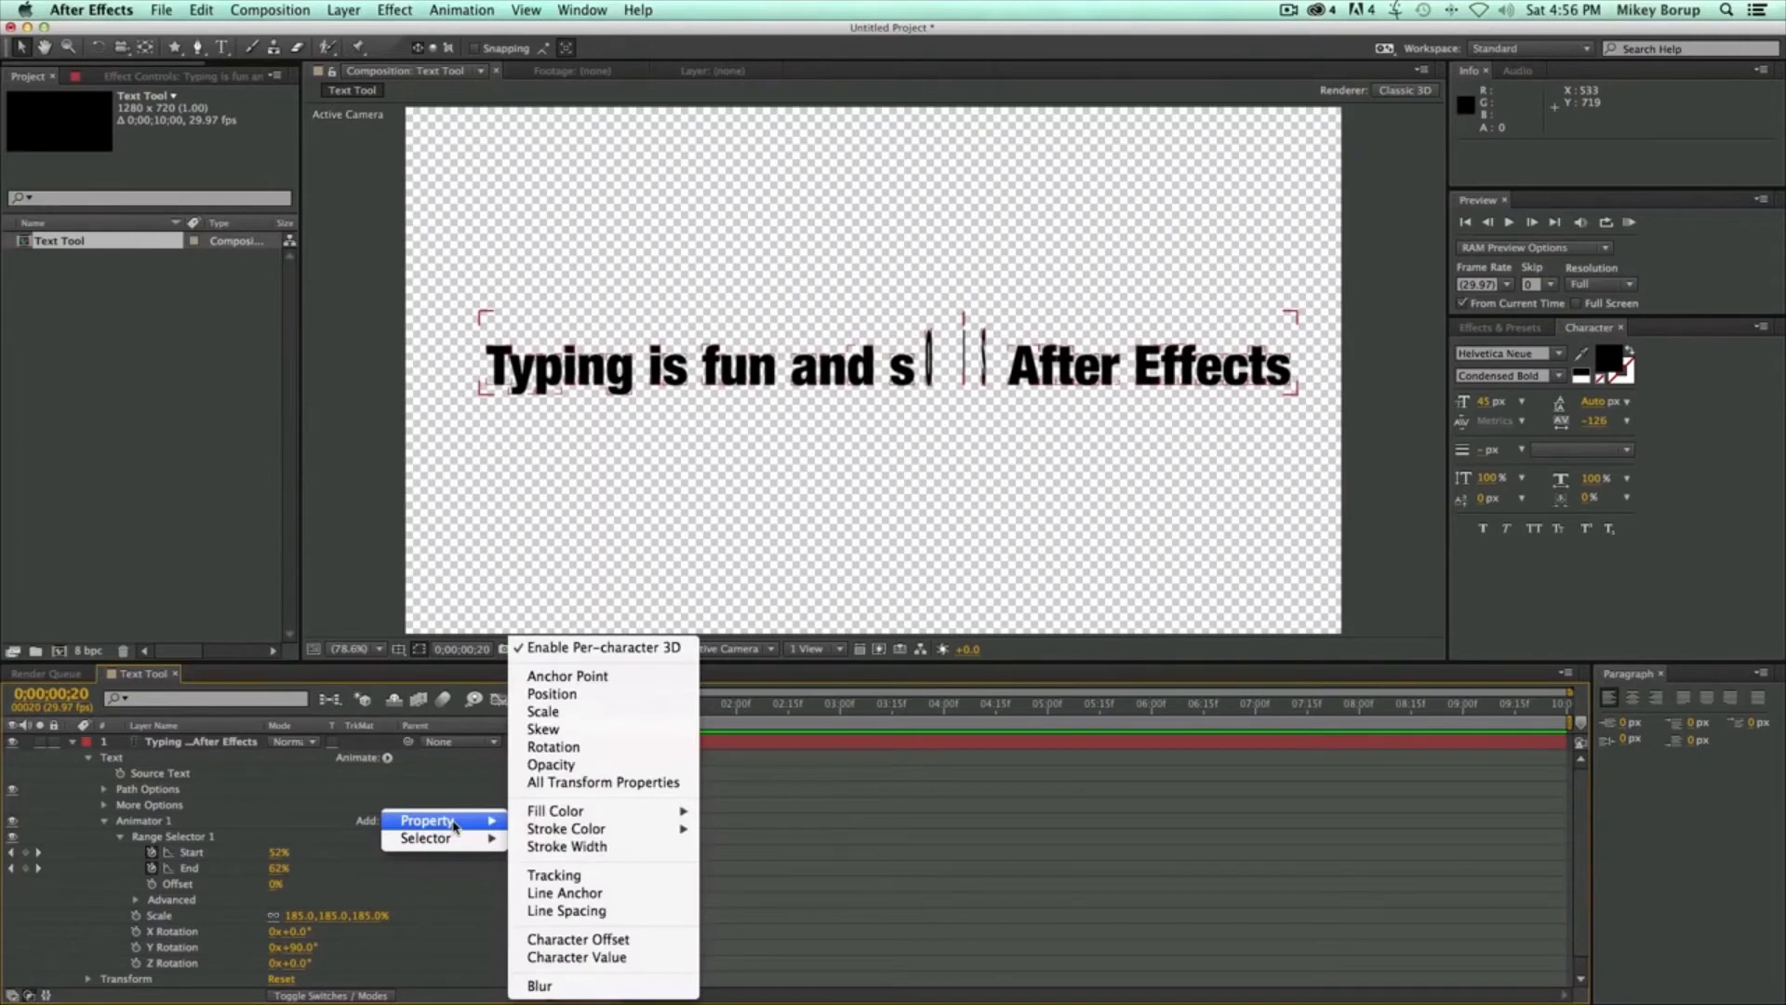
left_click(549, 764)
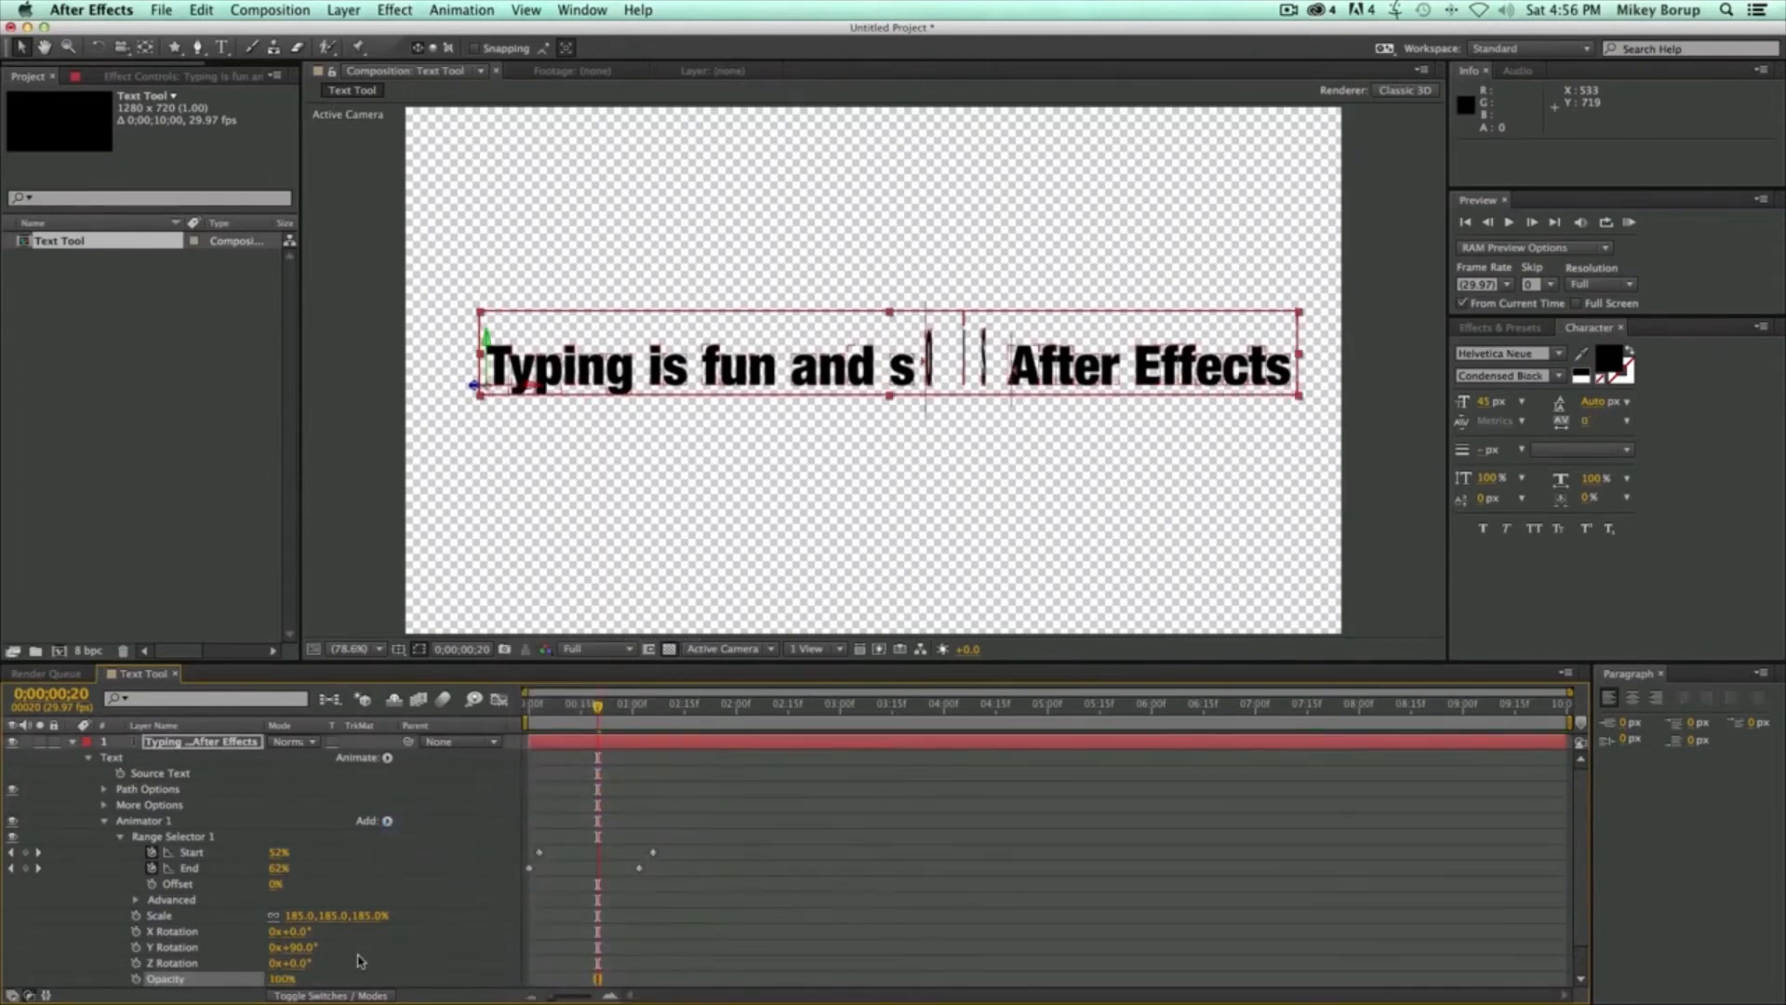
left_click_drag(270, 980, 111, 982)
left_click(862, 939)
key("space")
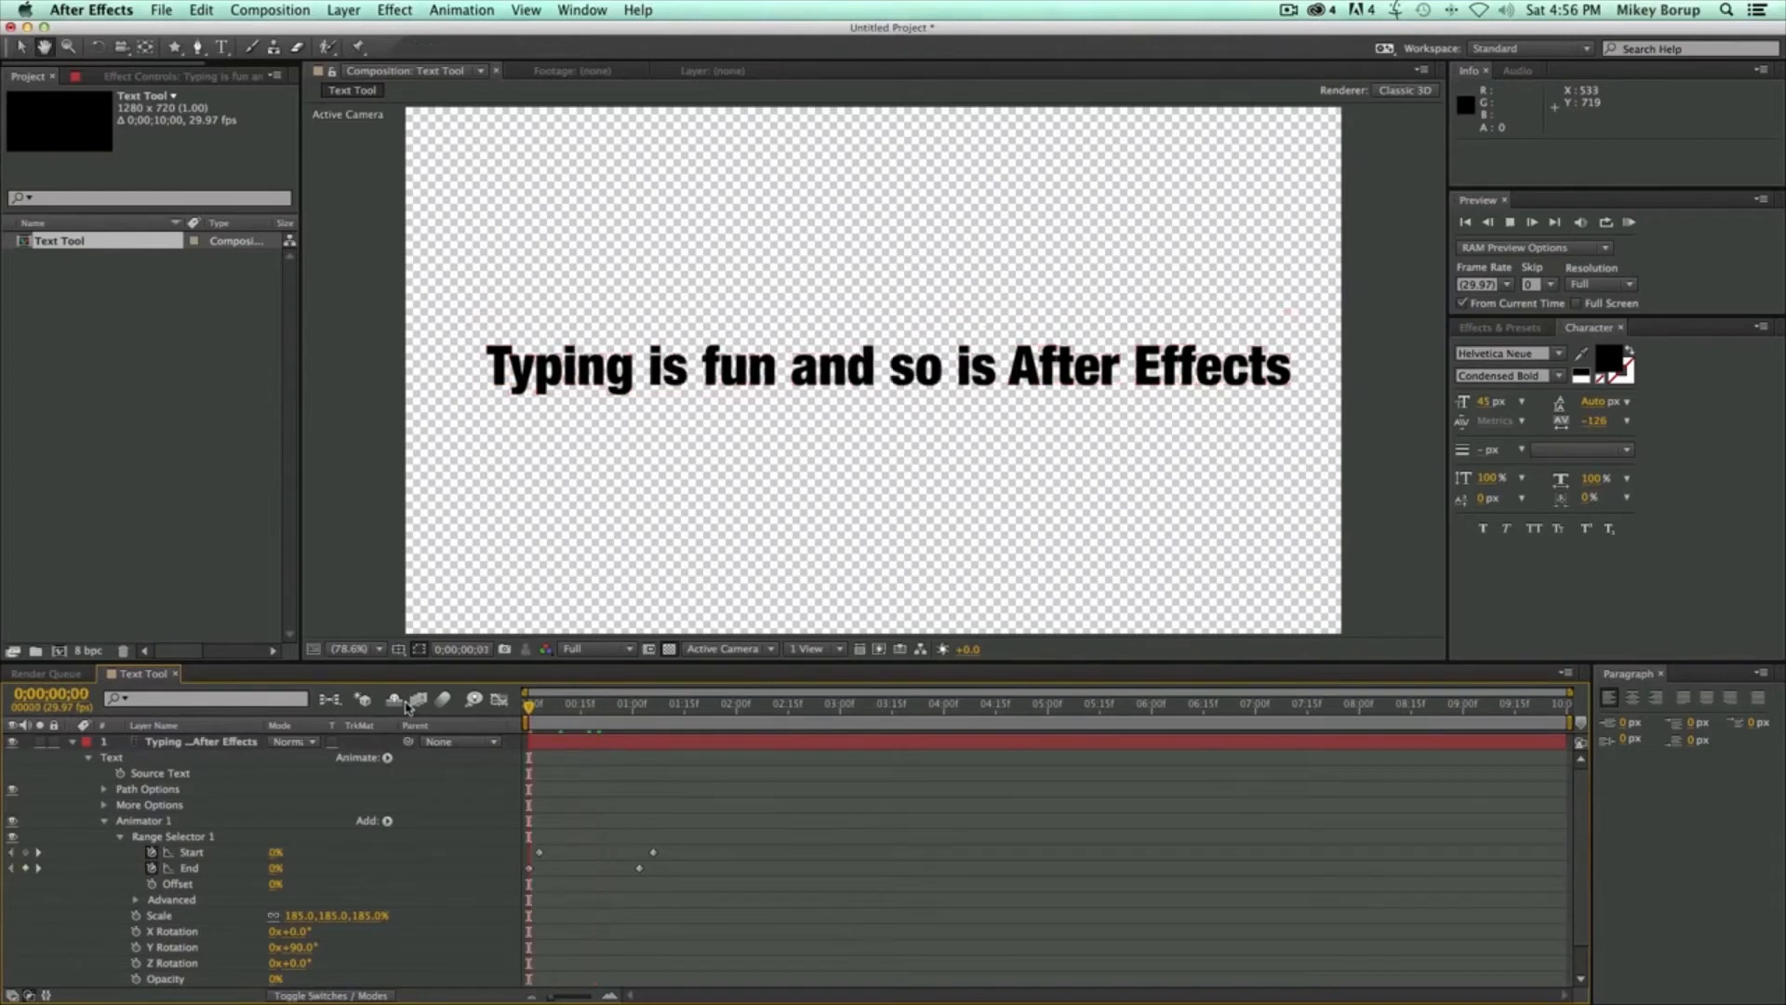
key("space")
- Set Animator 1's Opacity to 50% and check the animation from near the start
left_click(279, 978)
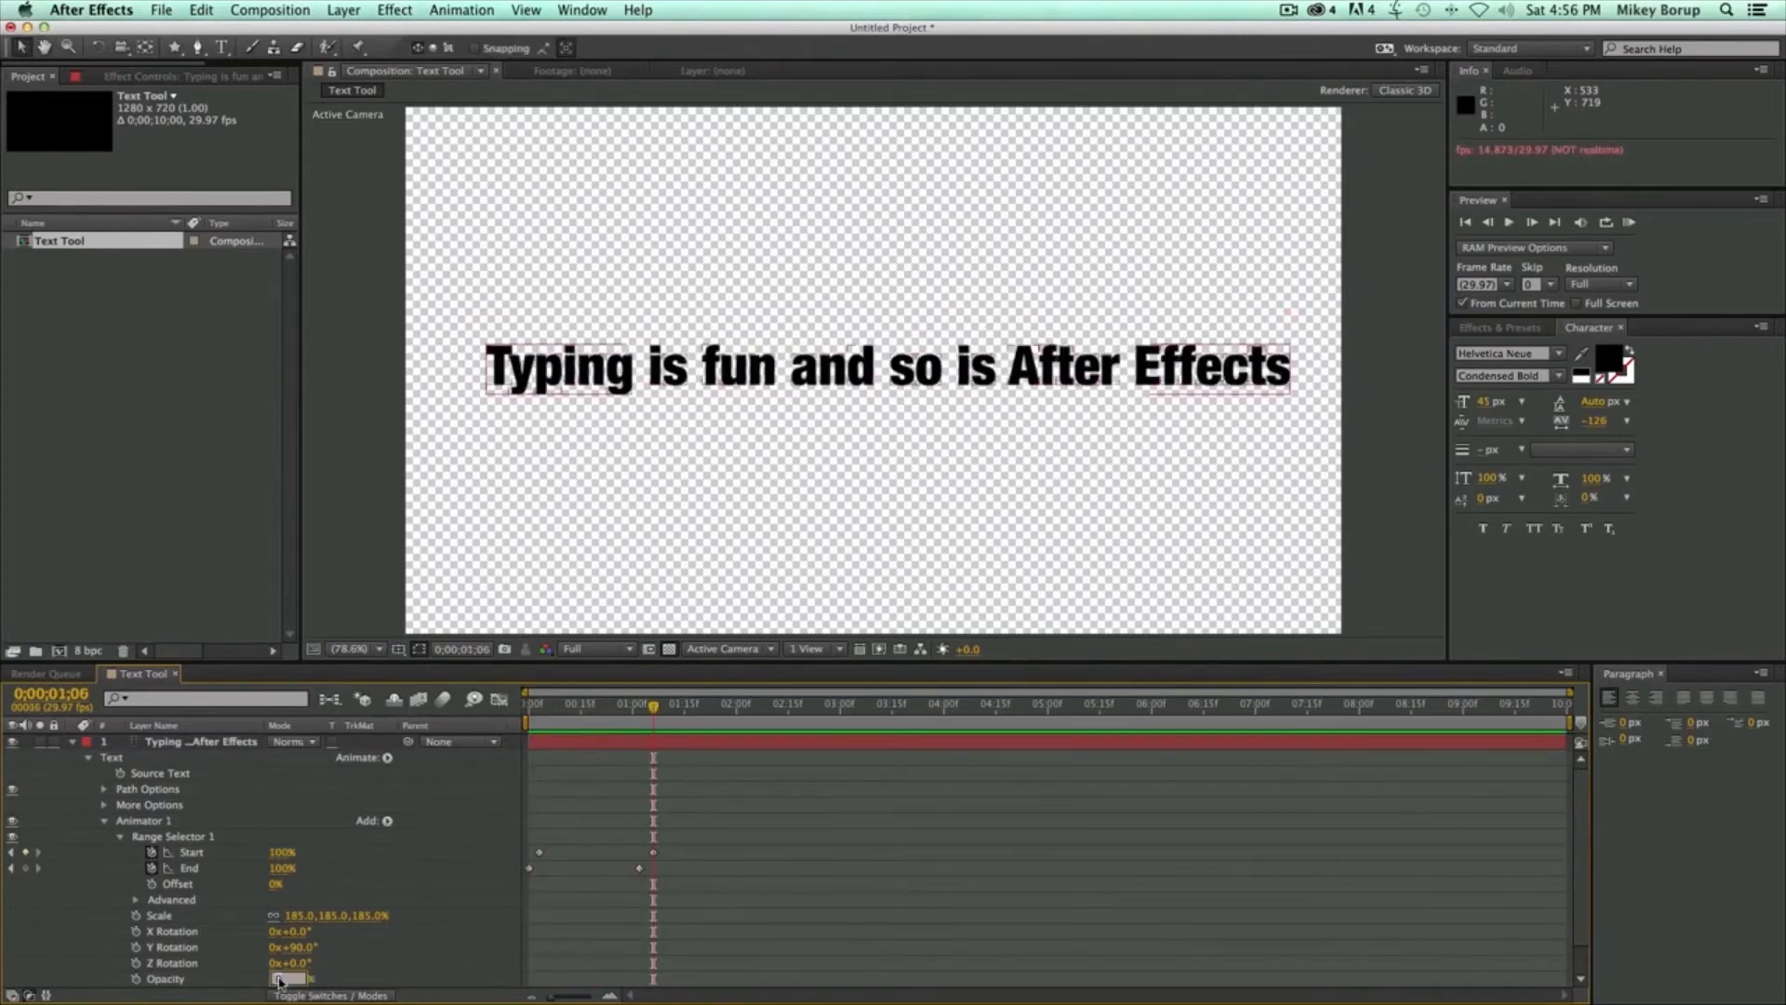
type("50")
key("Return")
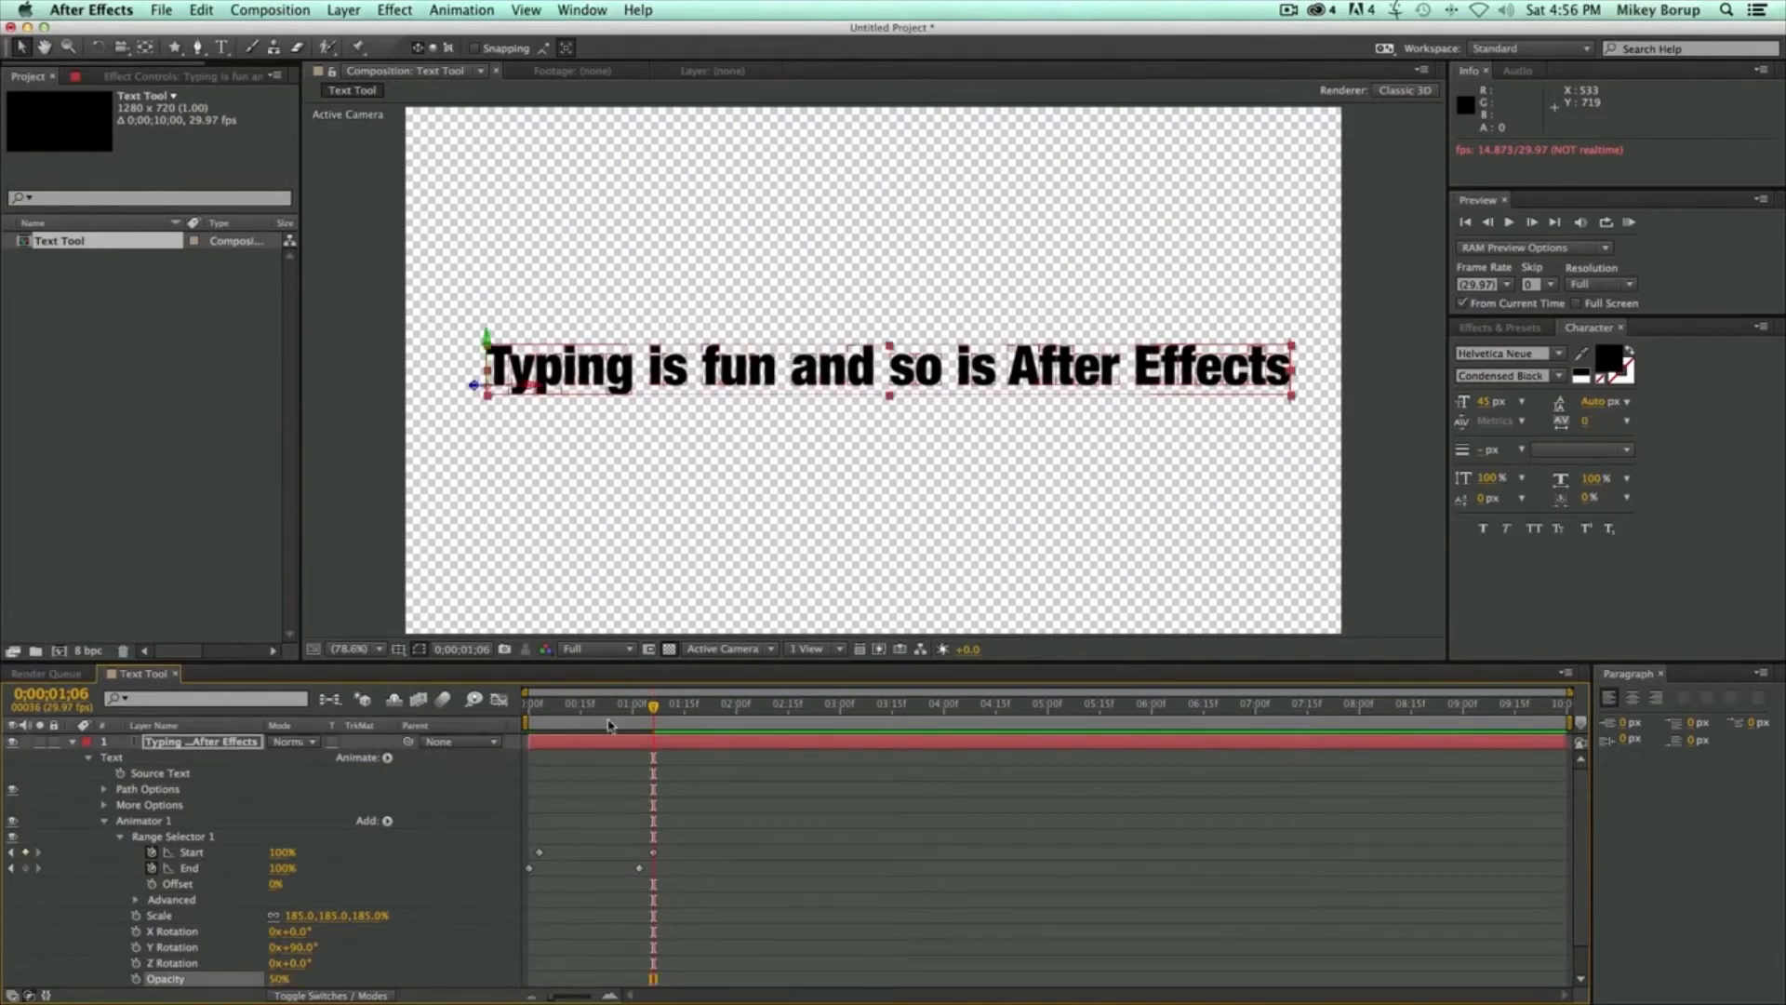
left_click(537, 709)
key("space")
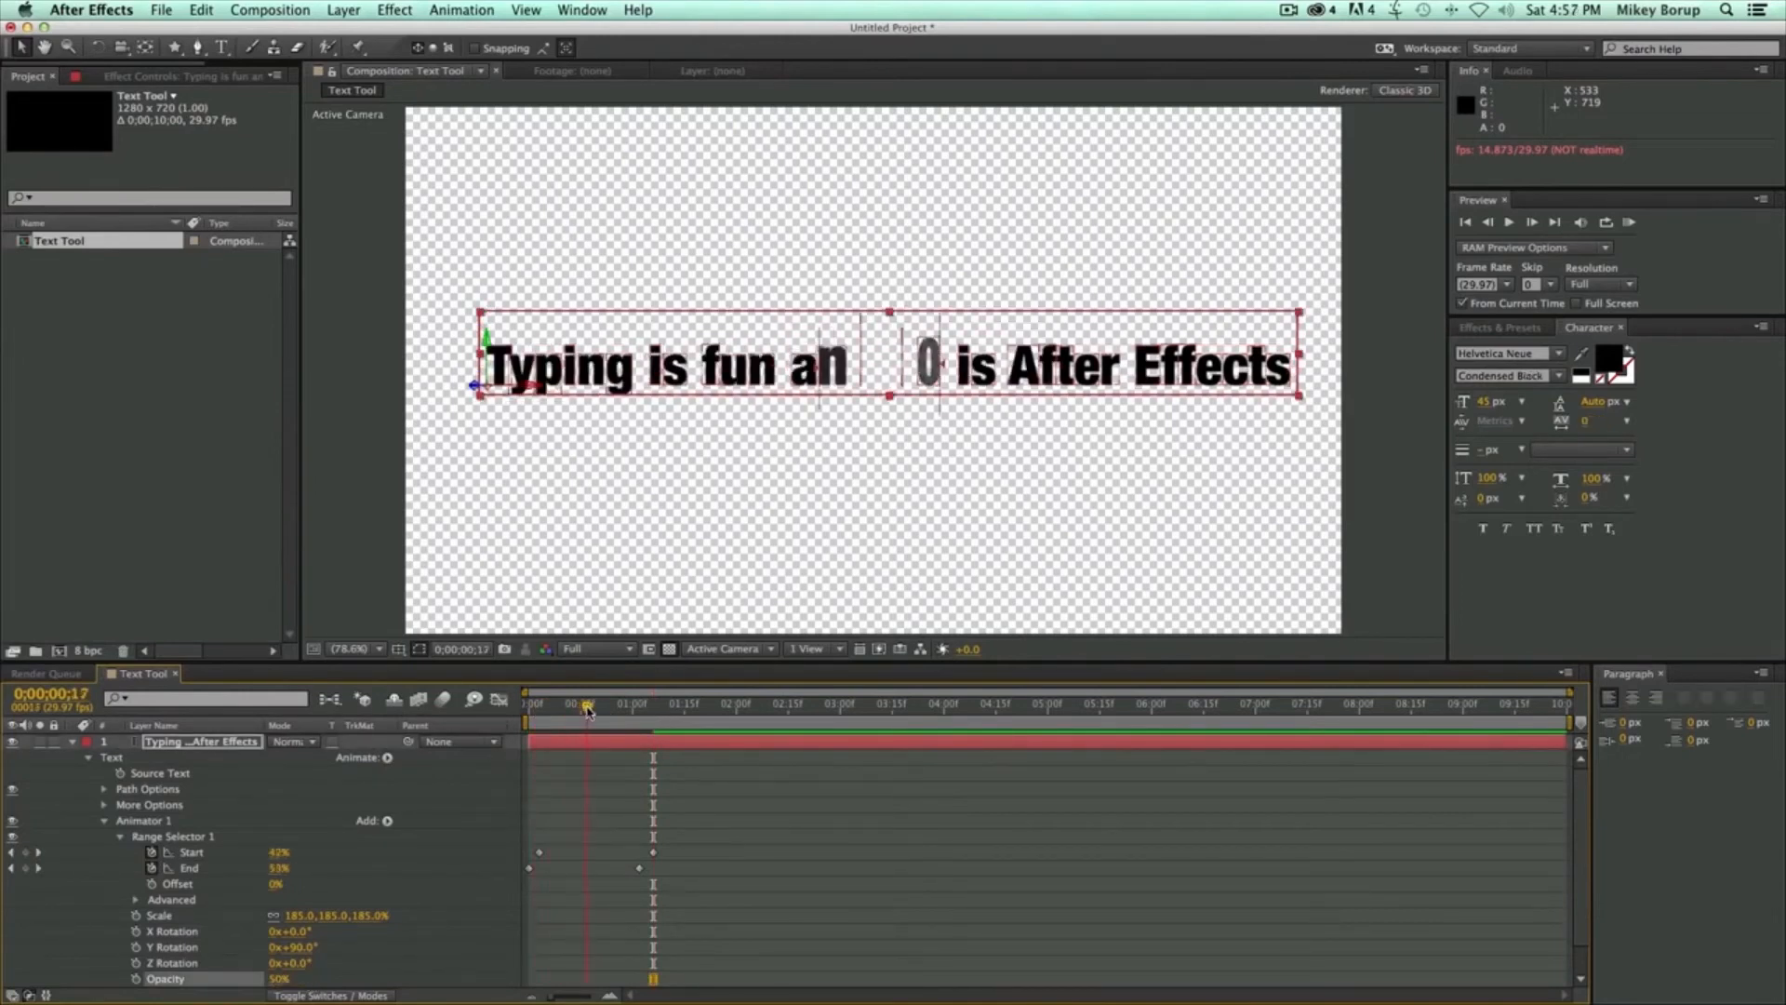
left_click(387, 821)
mouse_move(447, 826)
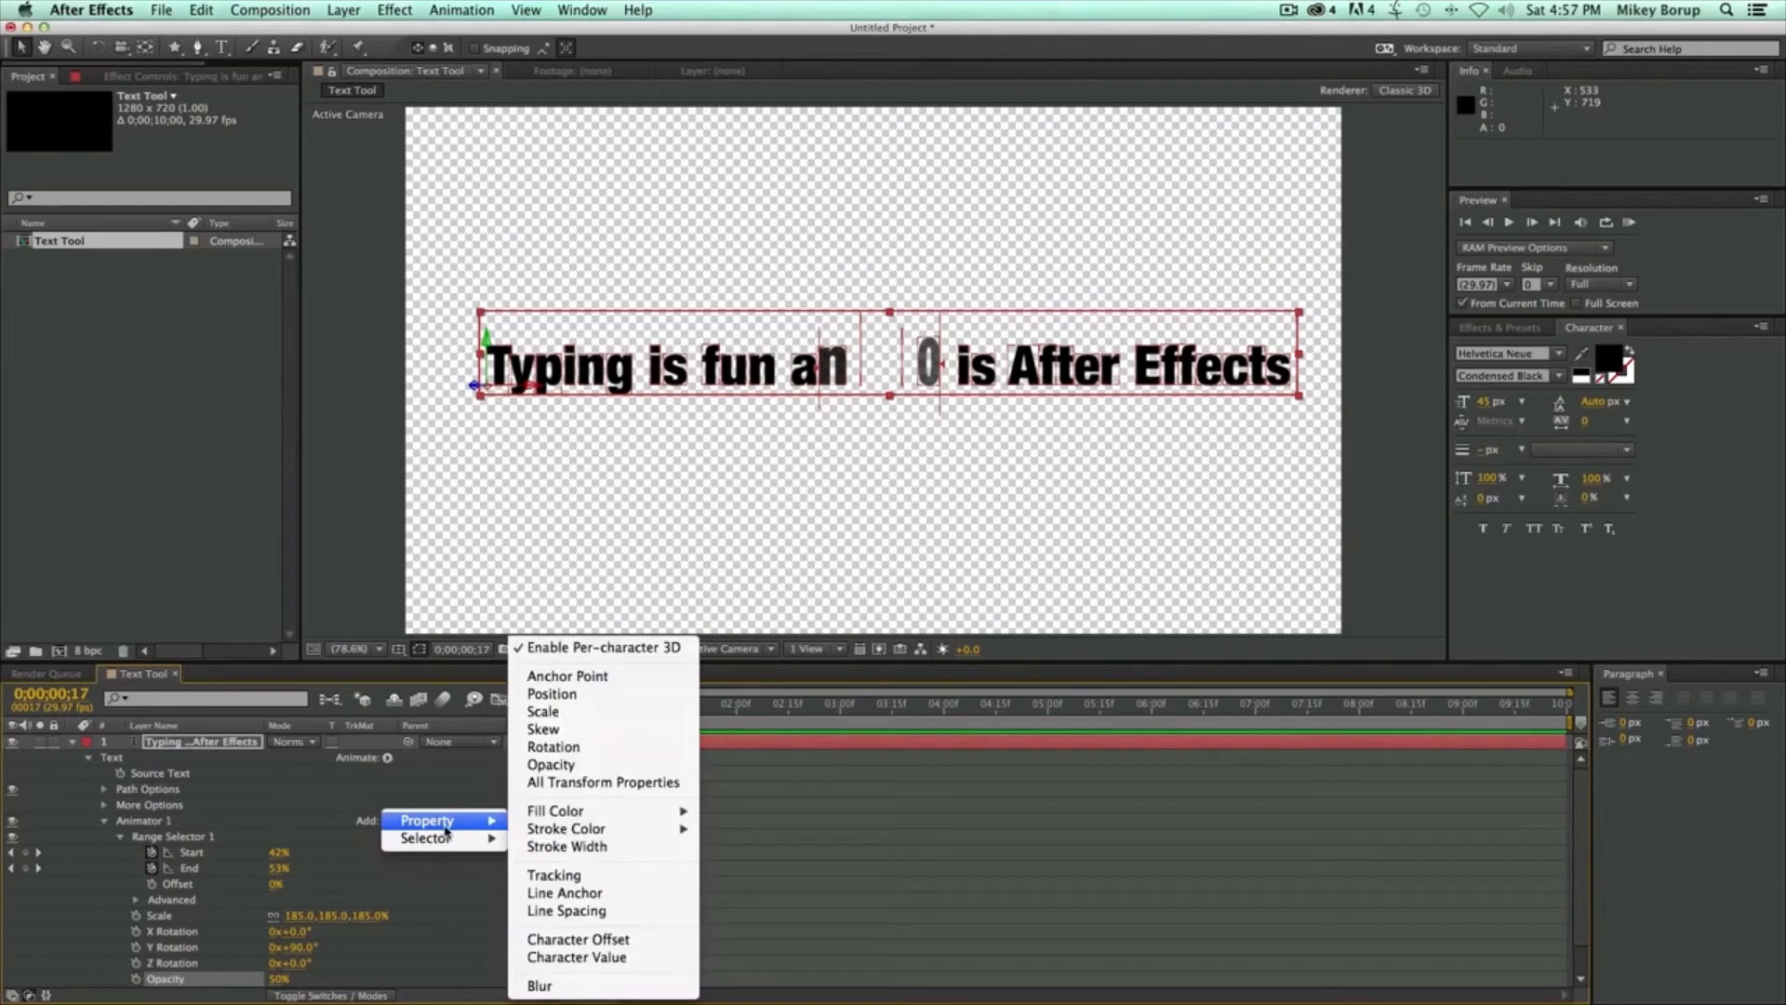
left_click(564, 712)
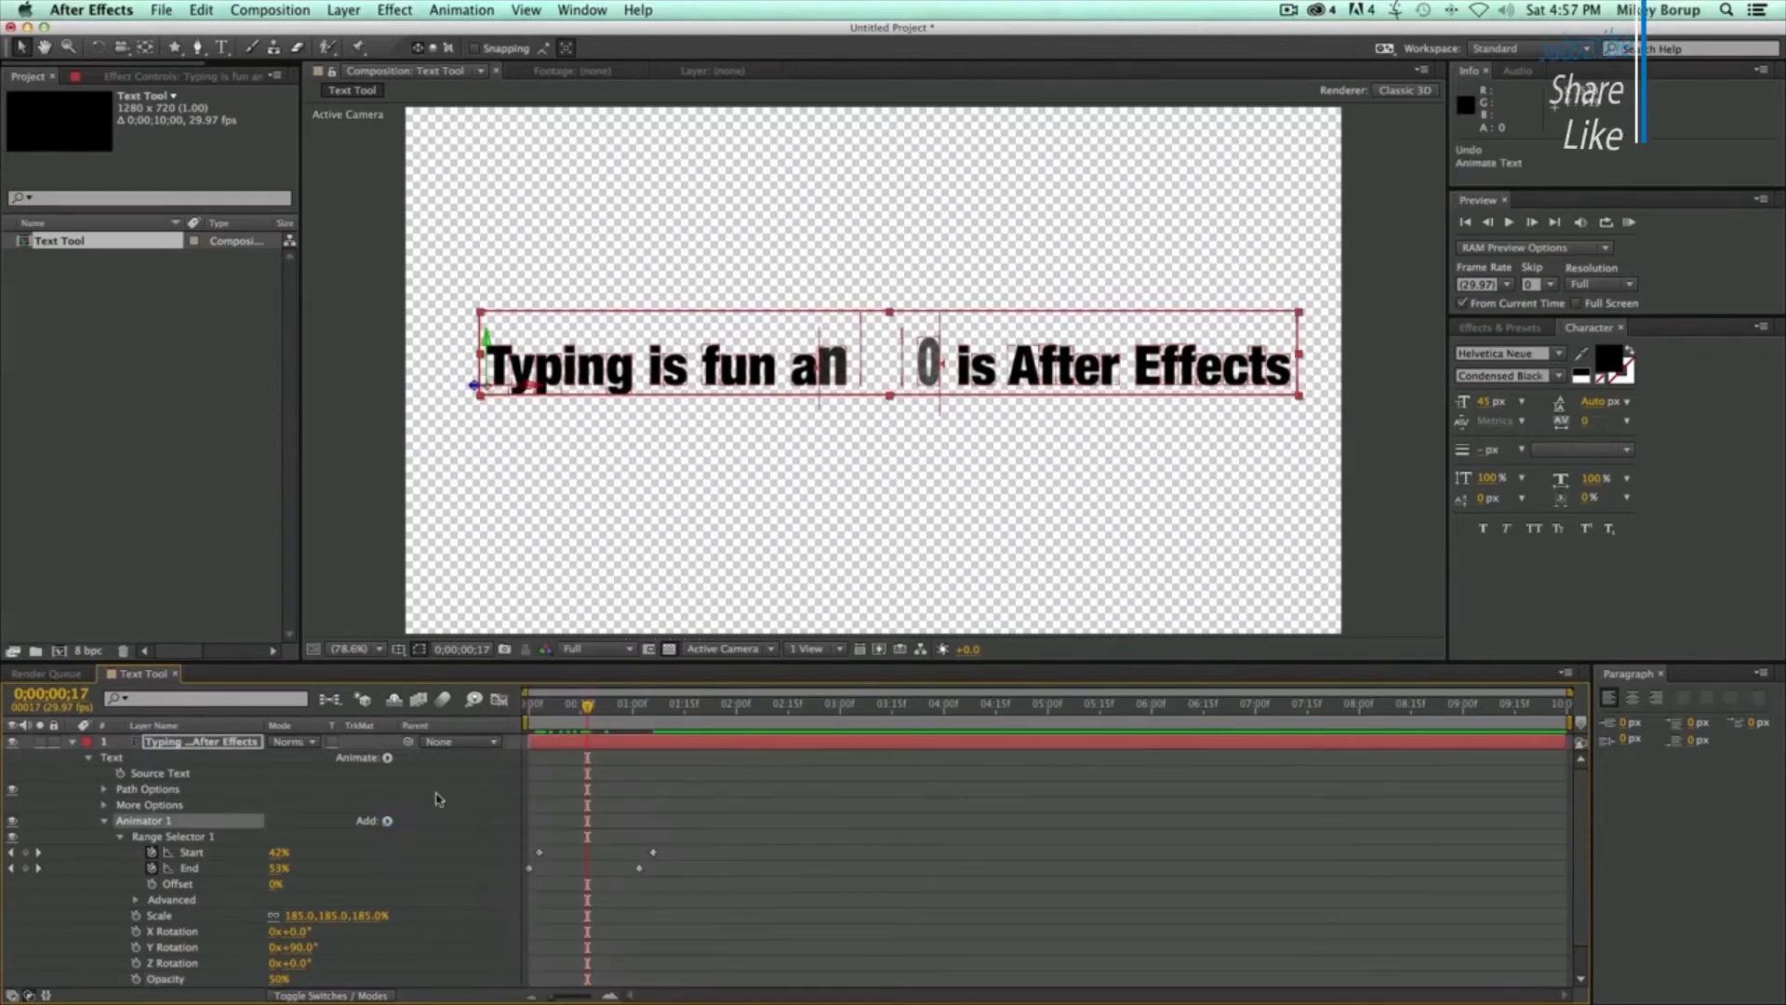
- Add a Blur property of 38 to Animator 1 and increase its Scale to 359%
left_click(390, 822)
mouse_move(423, 823)
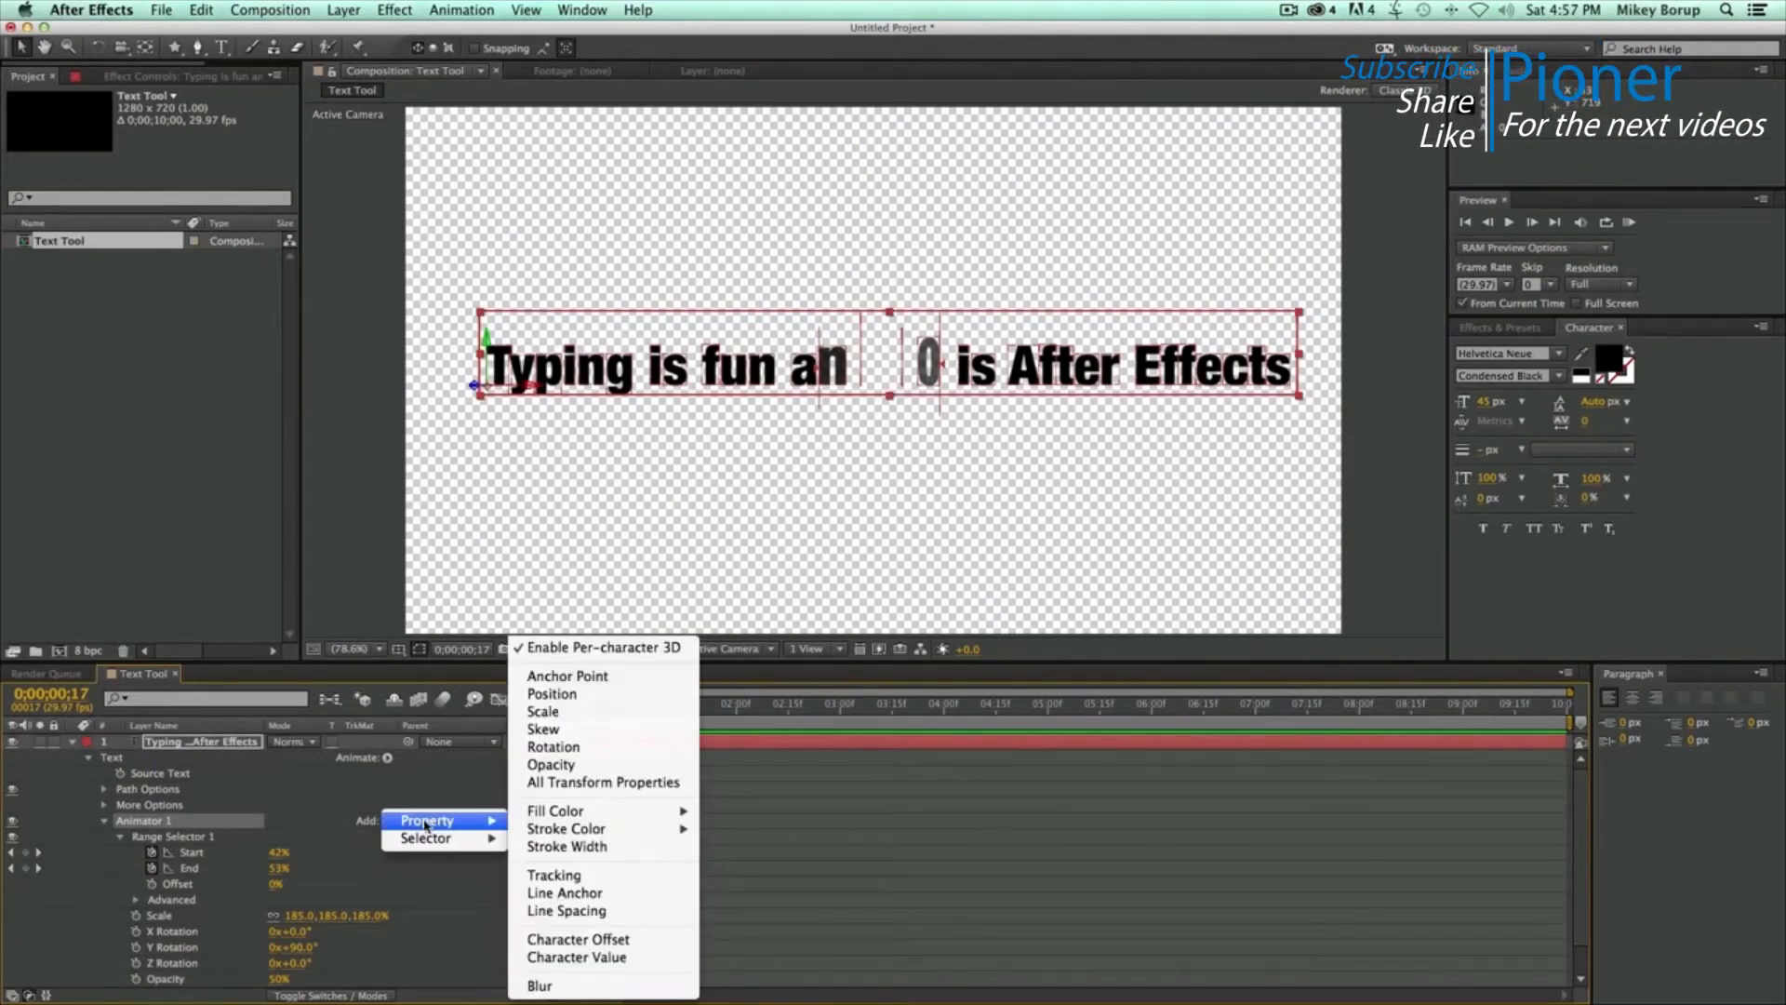
left_click(581, 988)
scroll(582, 986, "down", 2)
left_click_drag(315, 949, 337, 951)
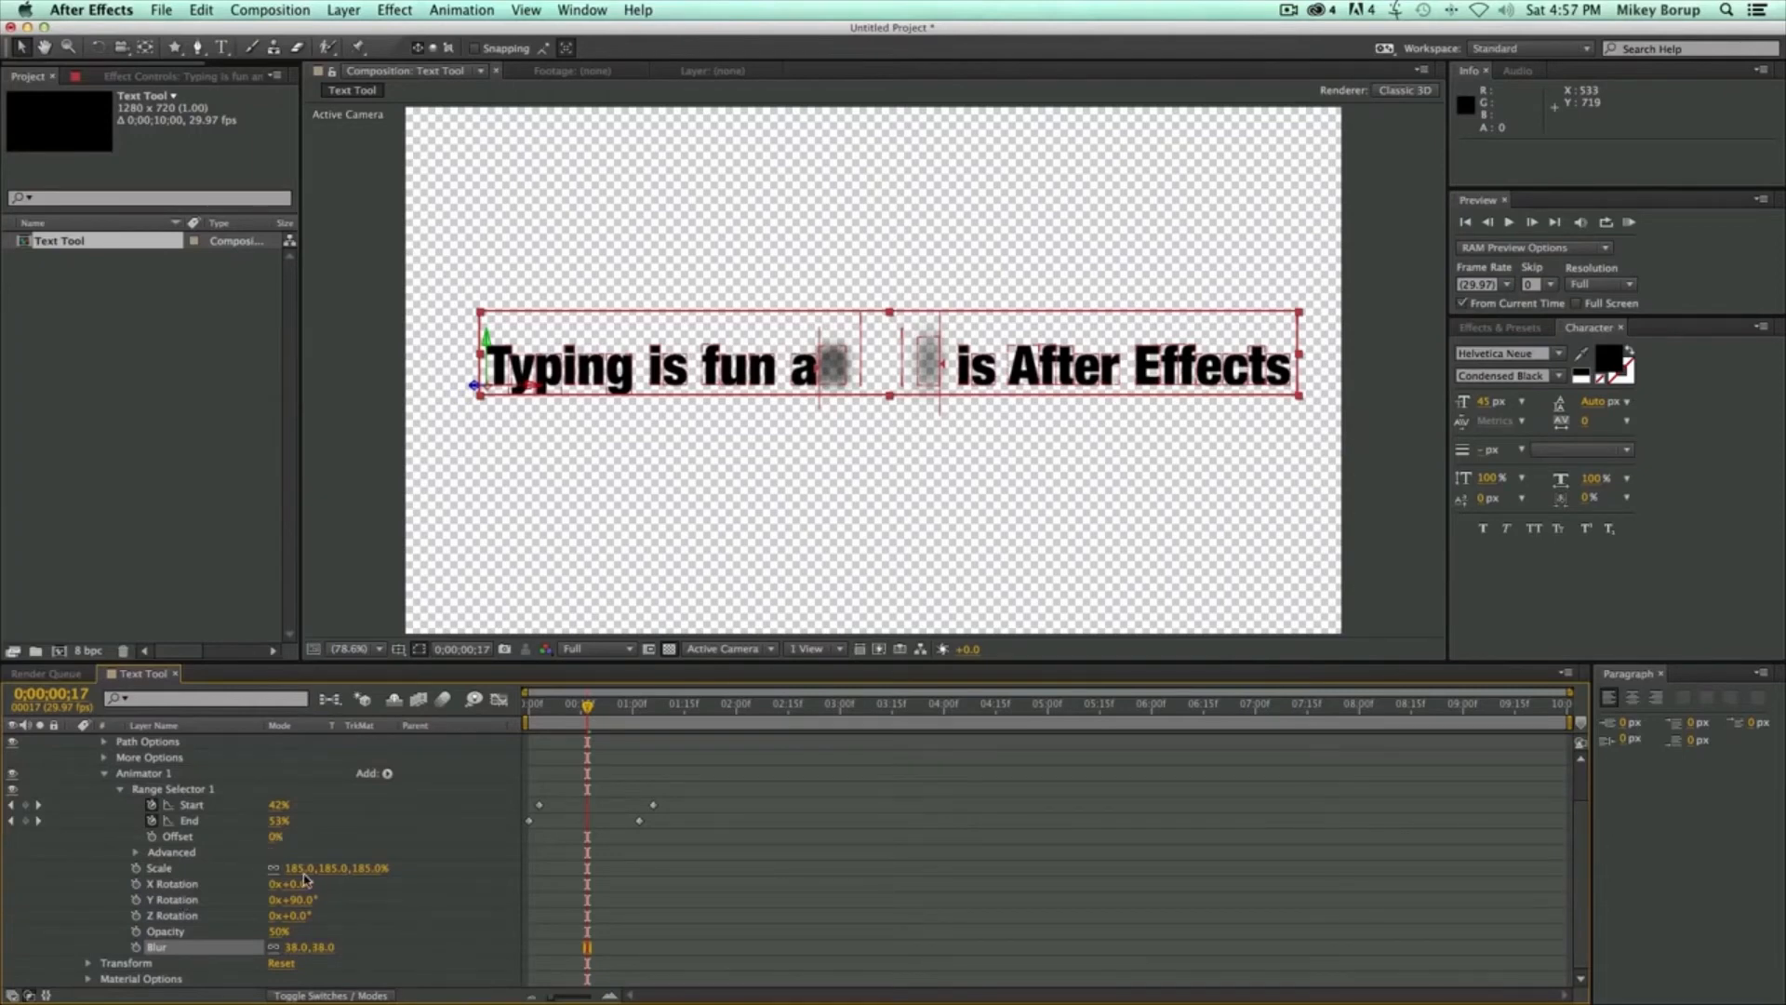
left_click_drag(297, 870, 558, 843)
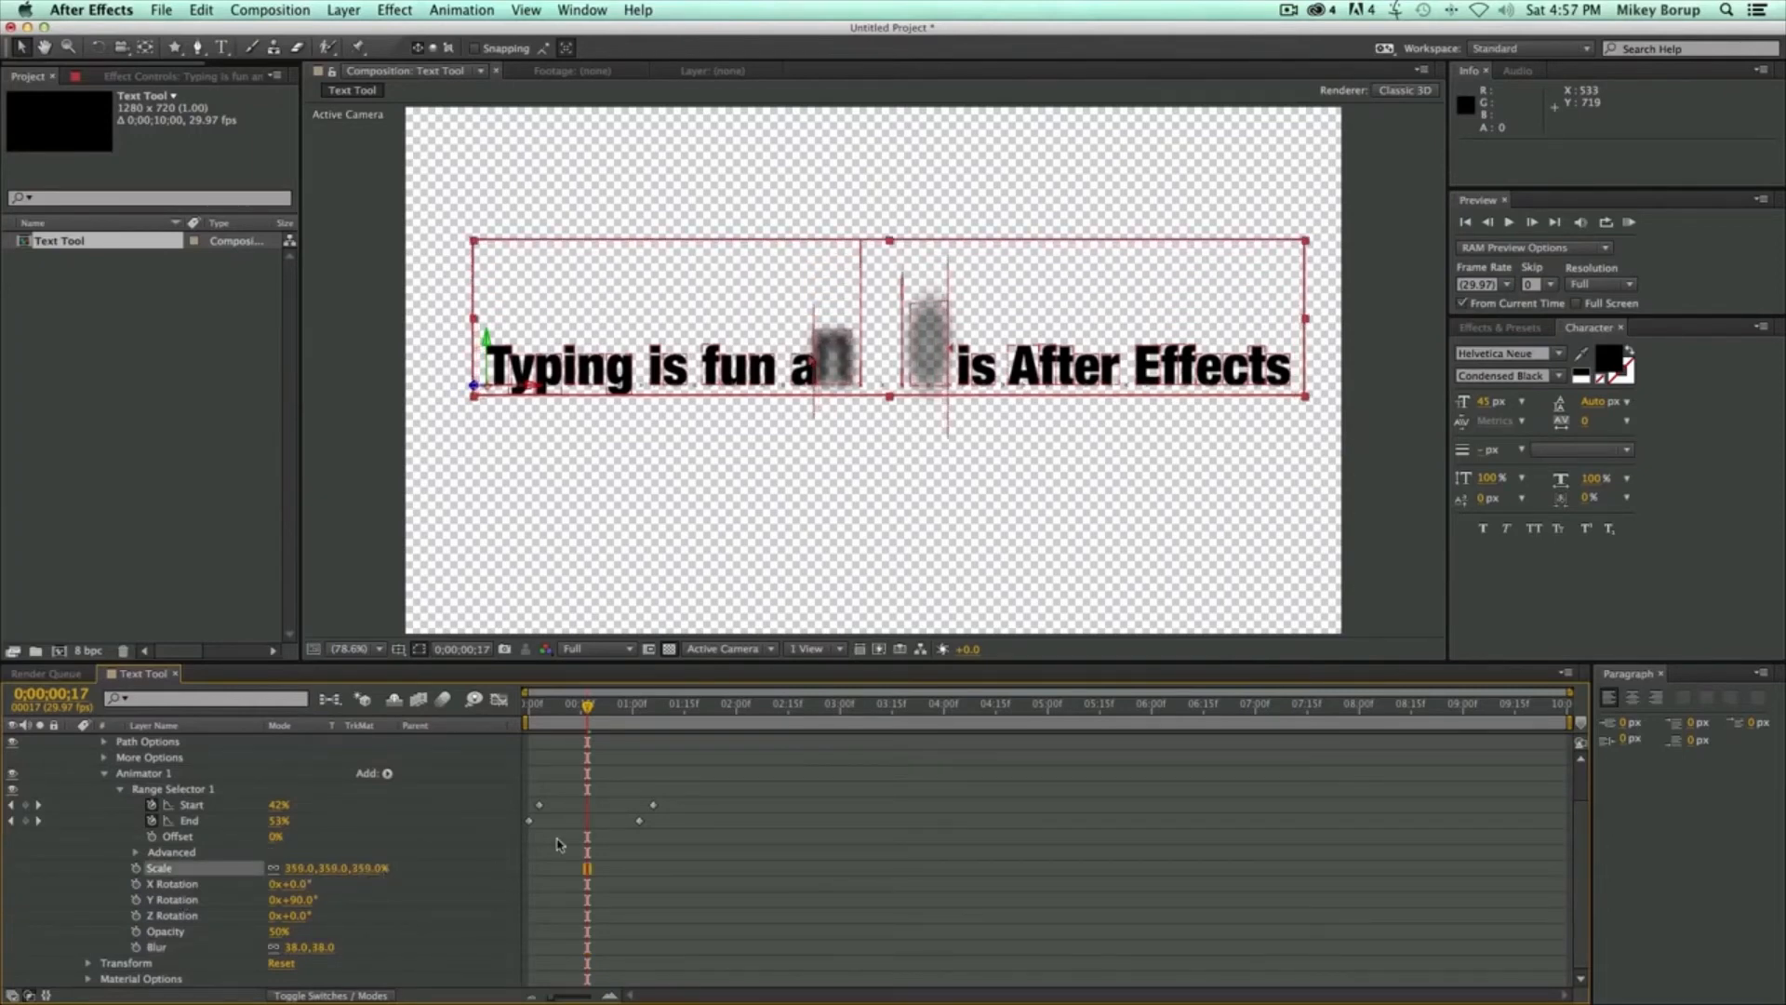
- Preview the blurred, scaled character animation from the first frame and replay it
left_click_drag(574, 713, 523, 714)
left_click(643, 911)
key("space")
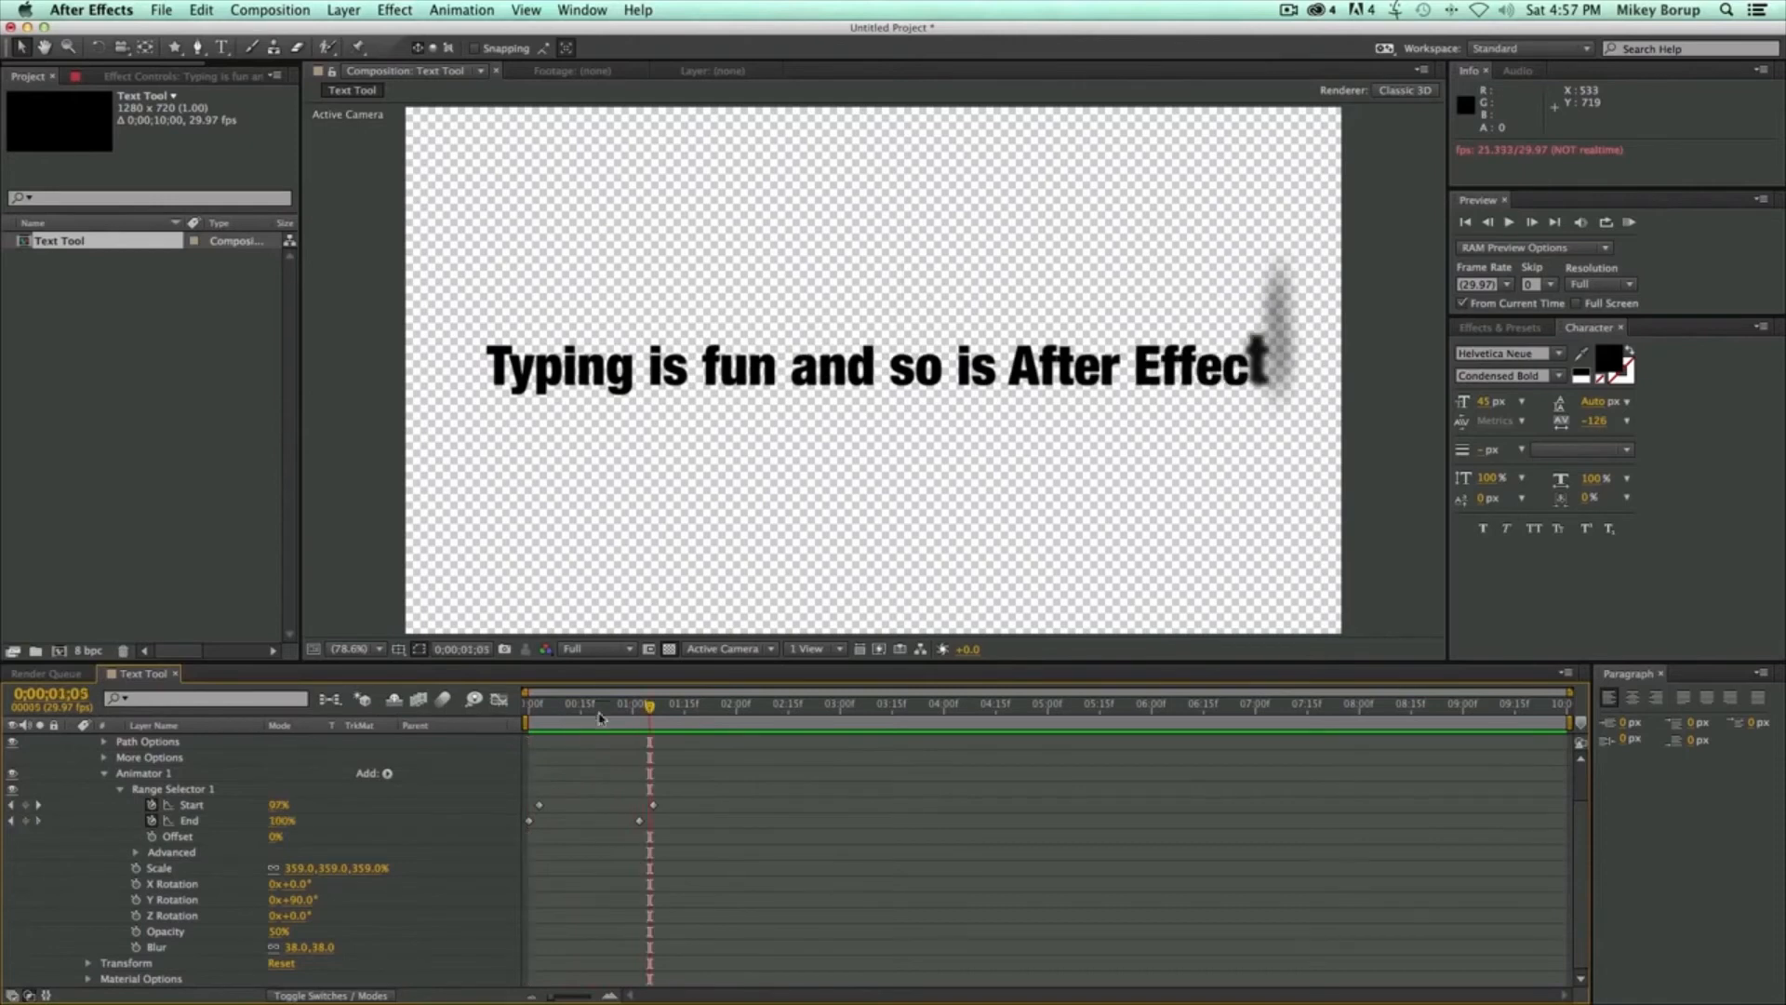
key("space")
key("space")
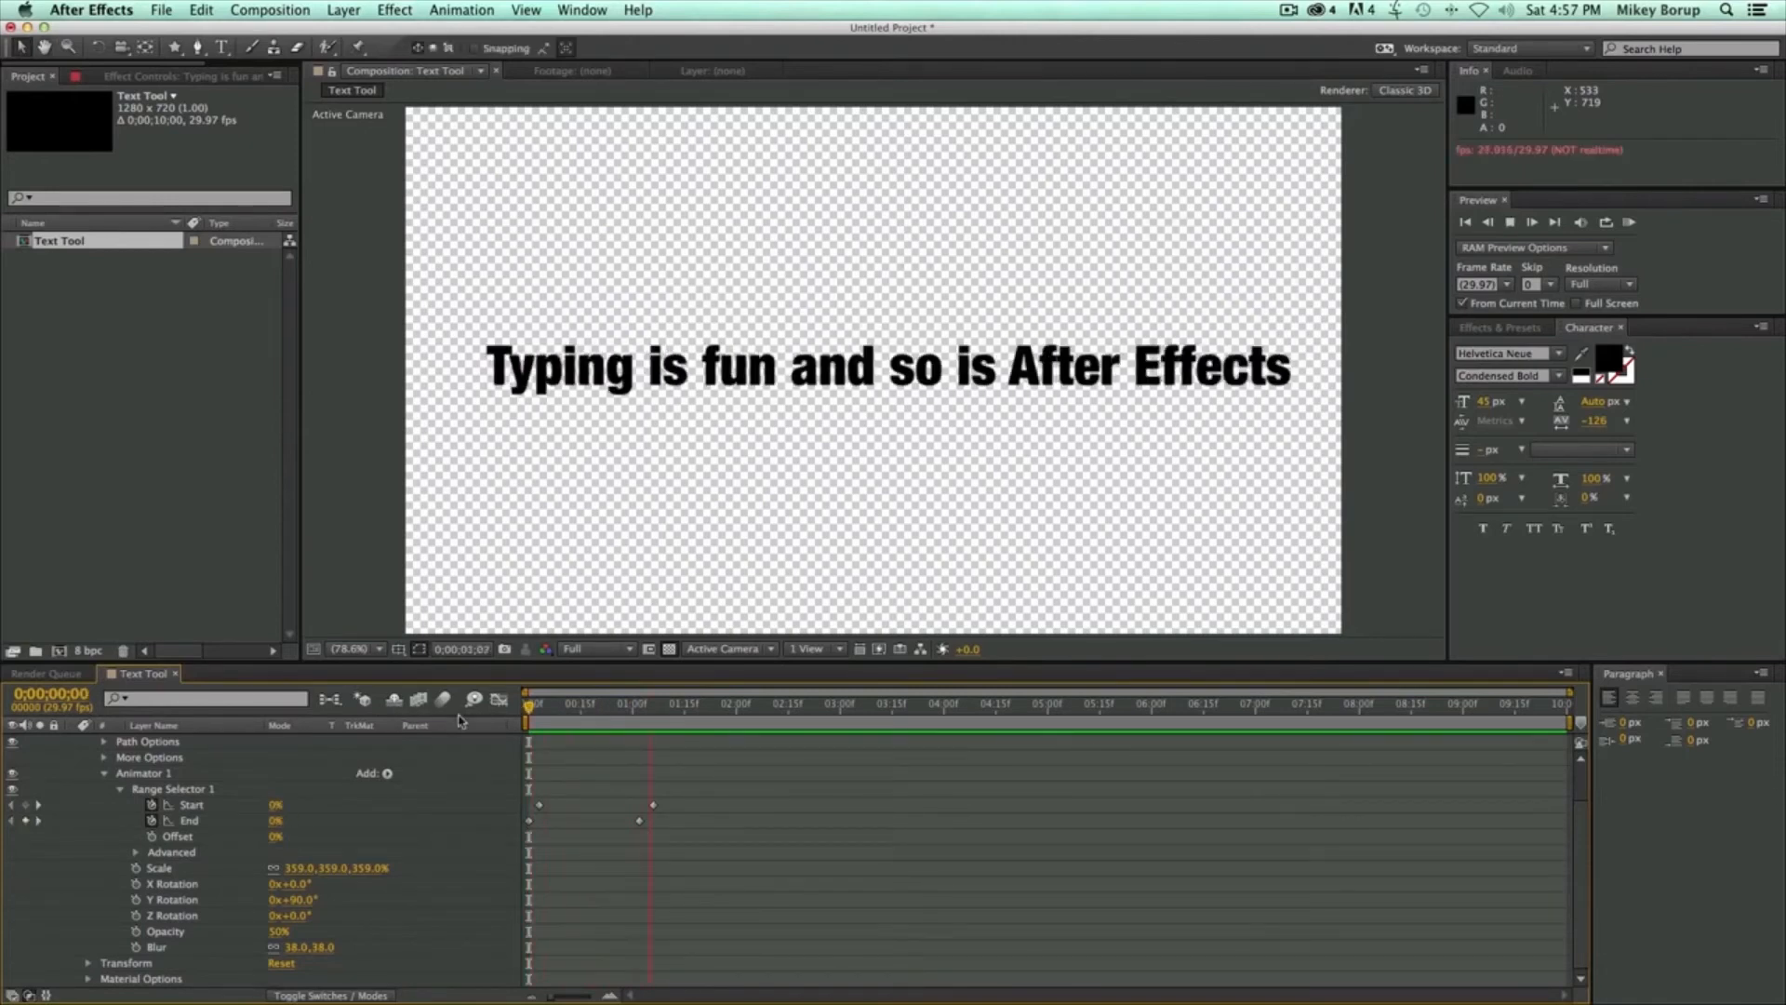
left_click(527, 717)
key("space")
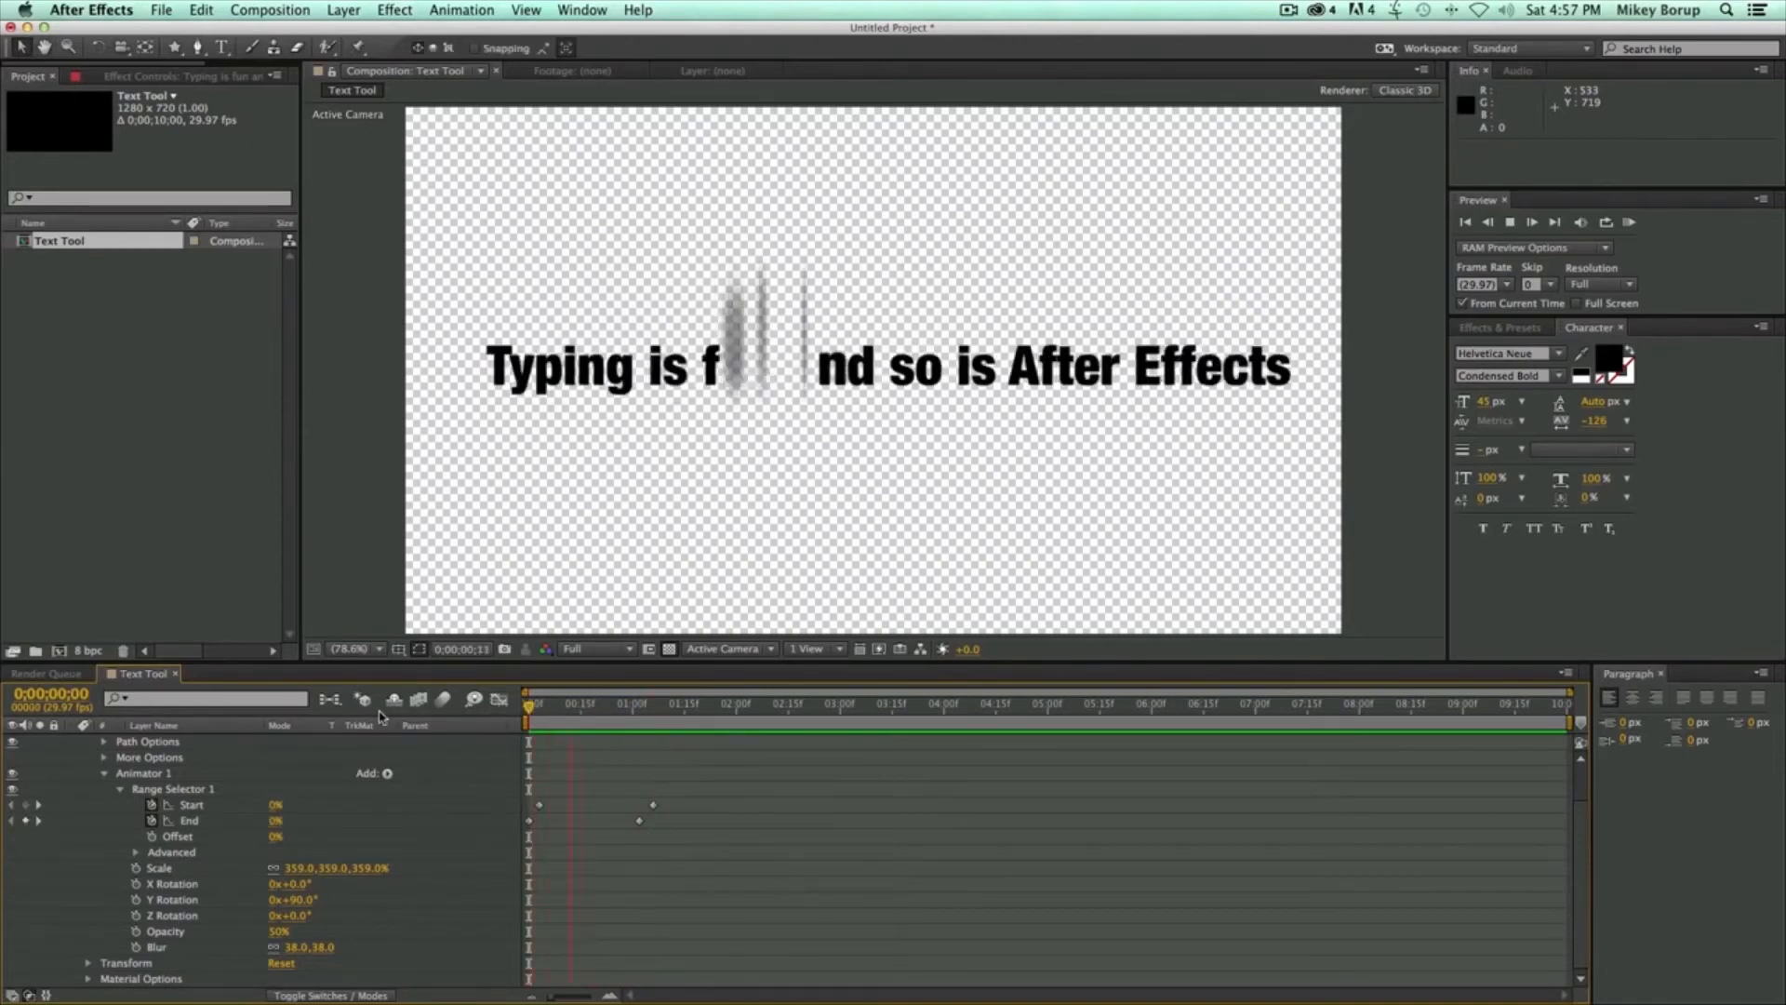
key("space")
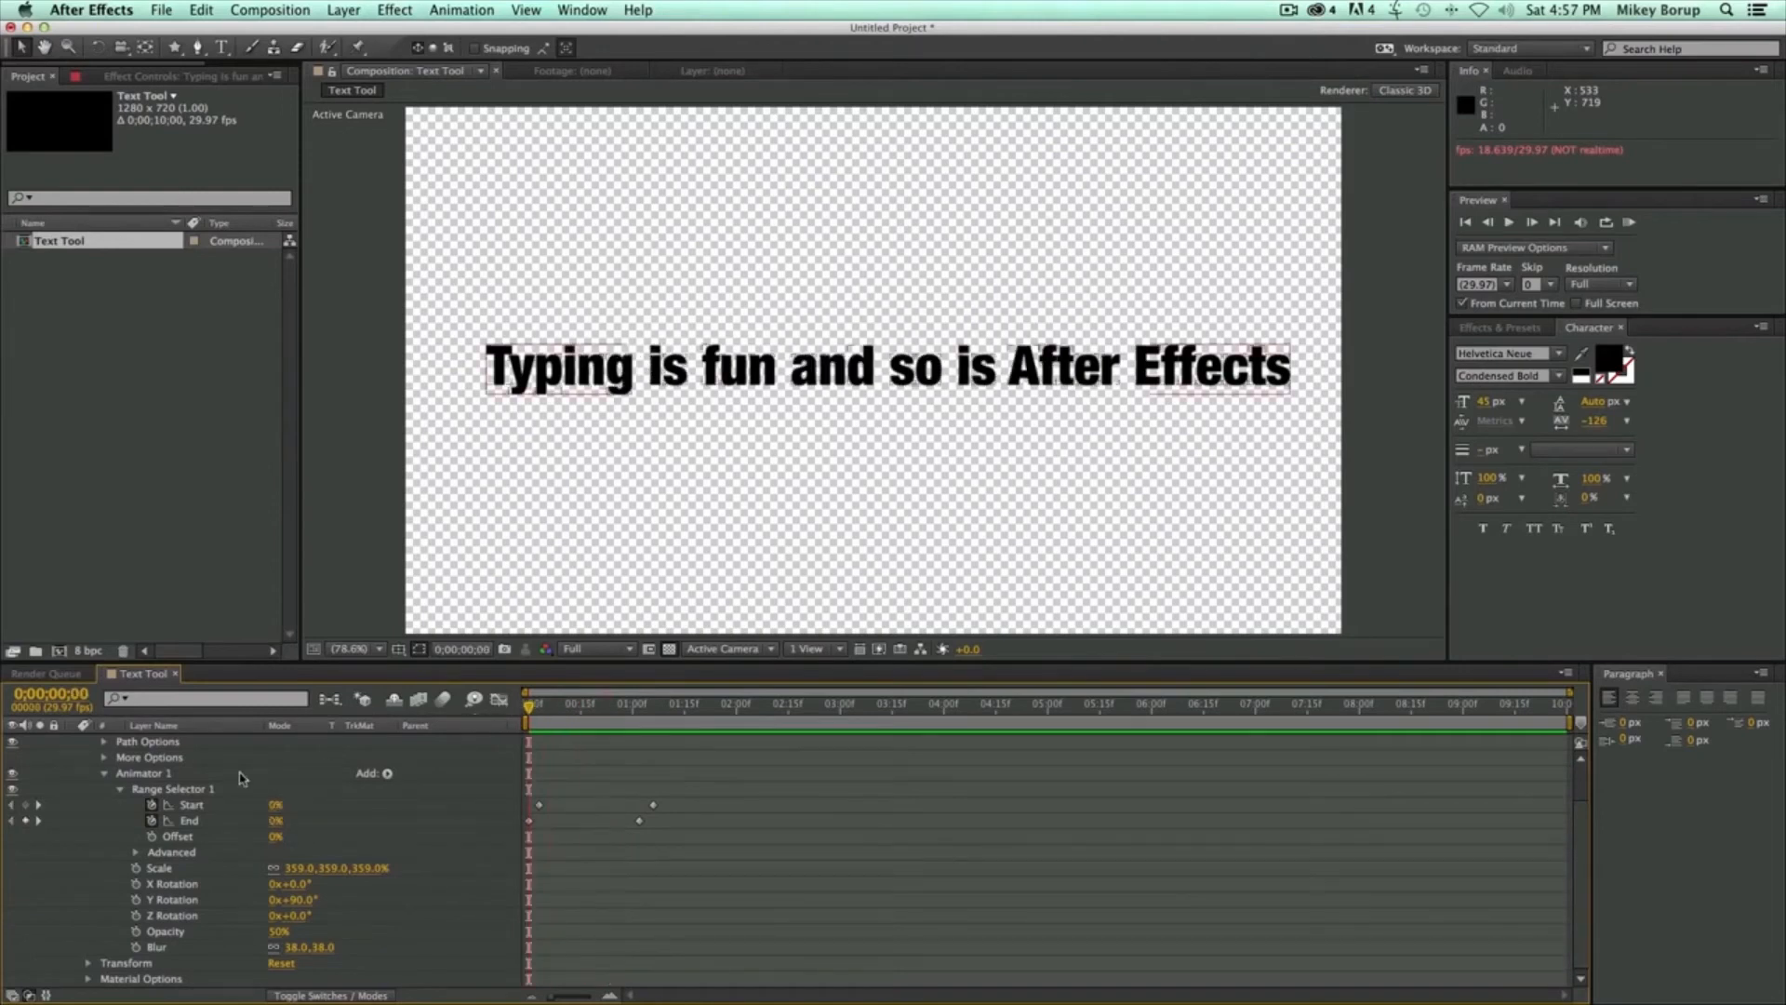
- Delete Animator 1 and add a new Opacity animator to the text with Opacity at 0%
left_click(155, 775)
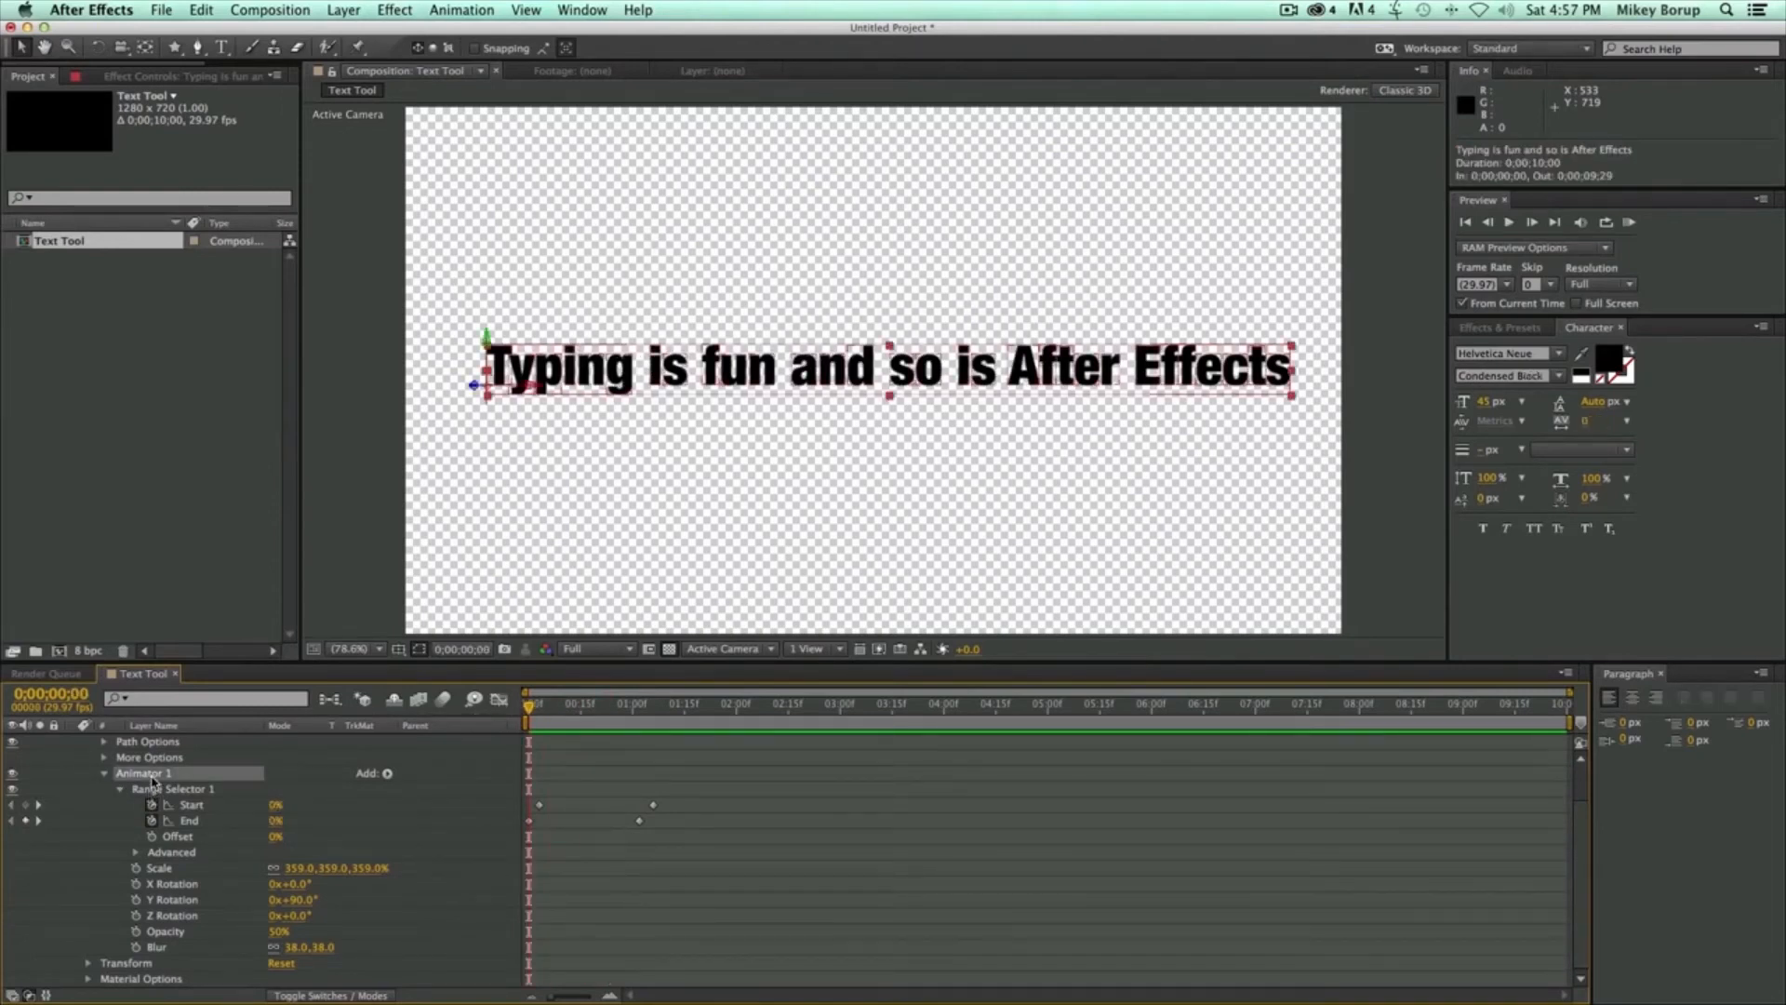
key("Delete")
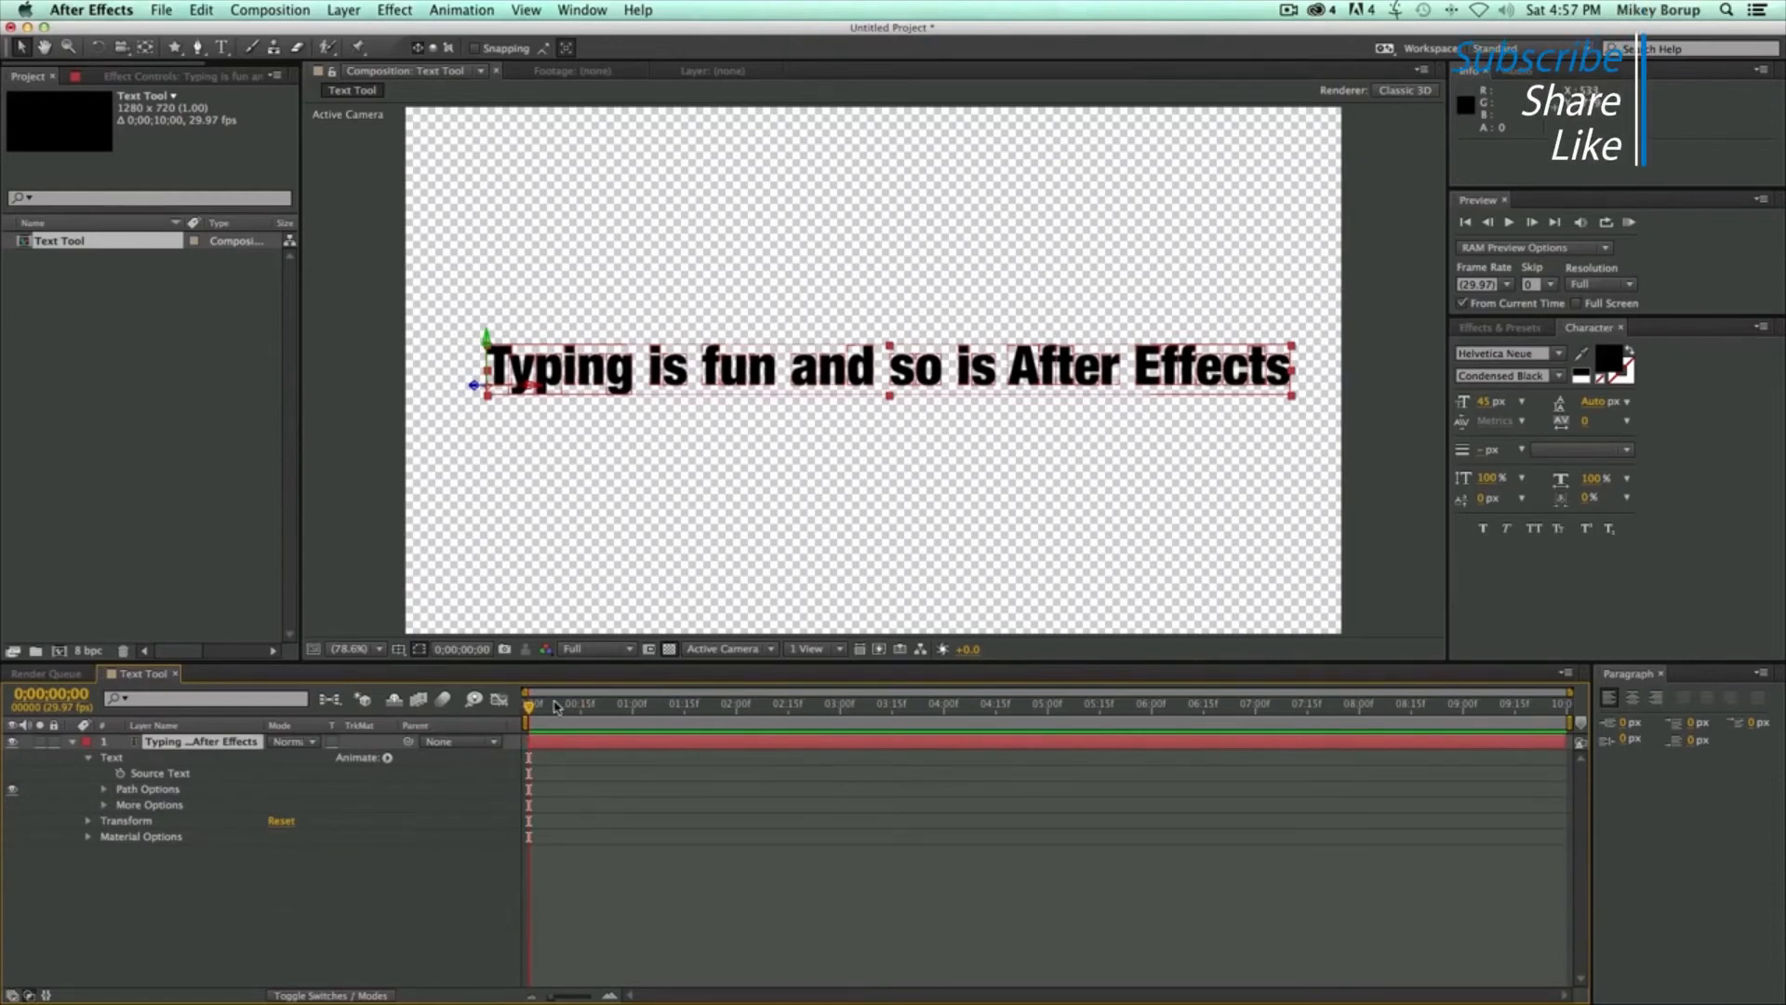
left_click(387, 757)
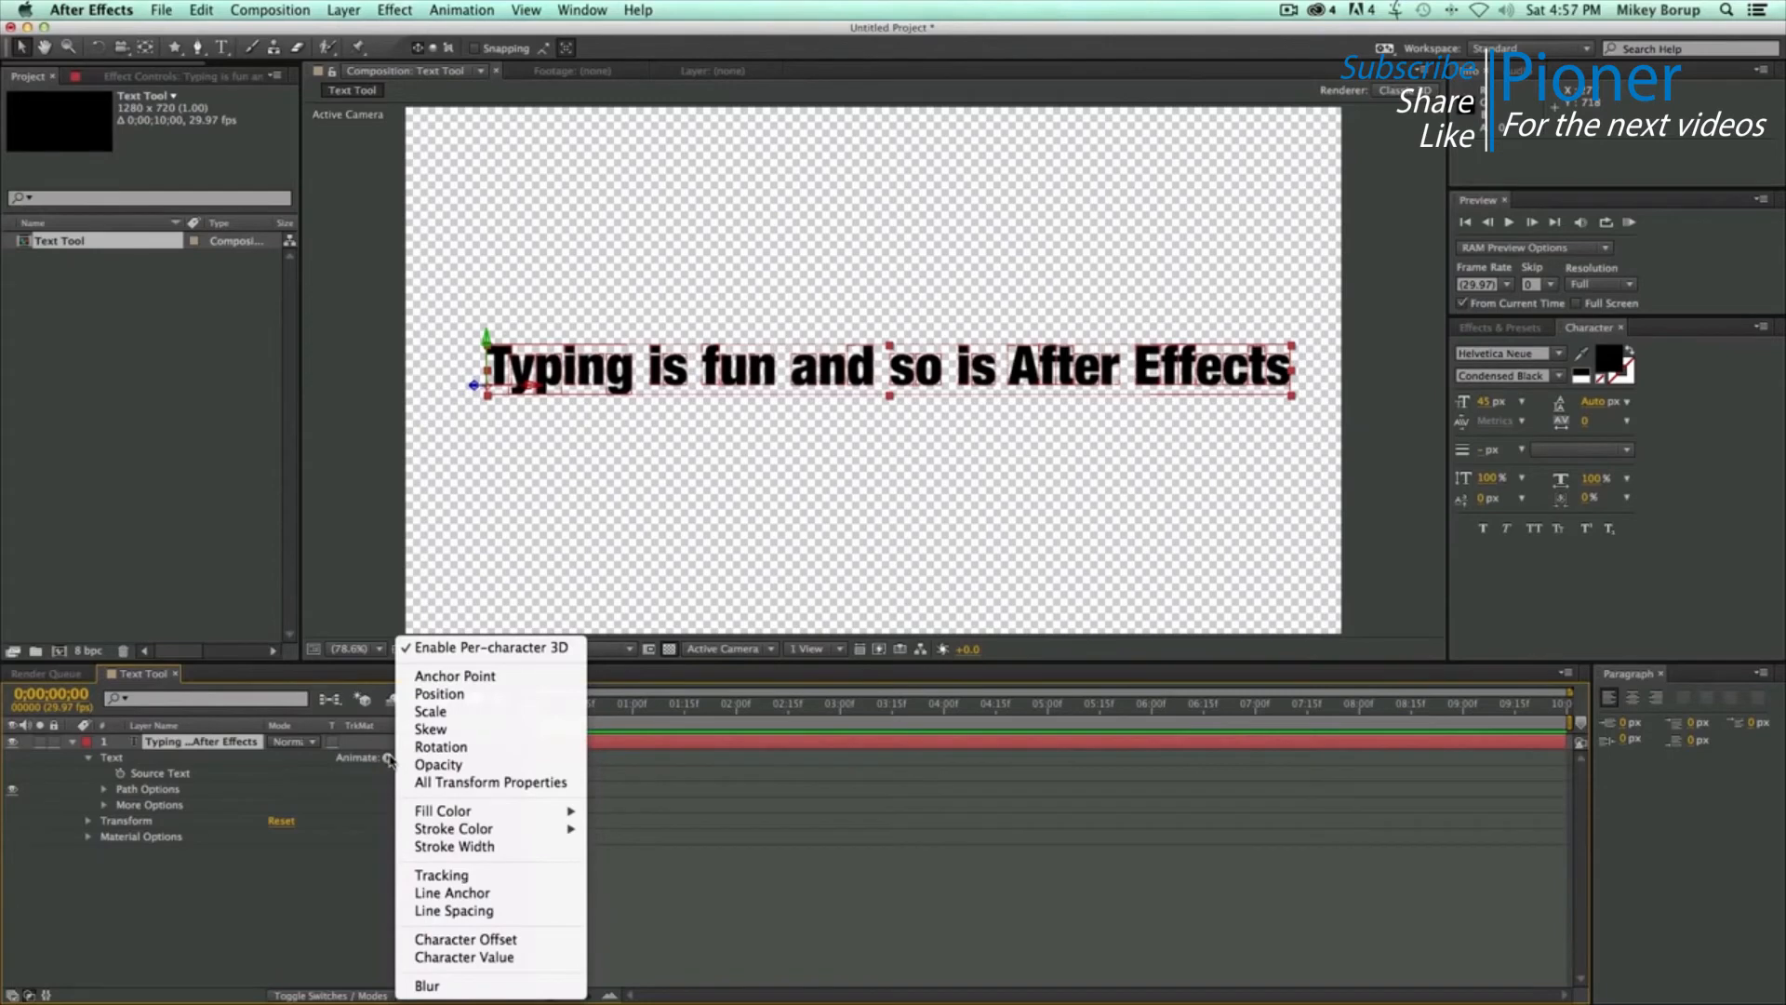
left_click(427, 764)
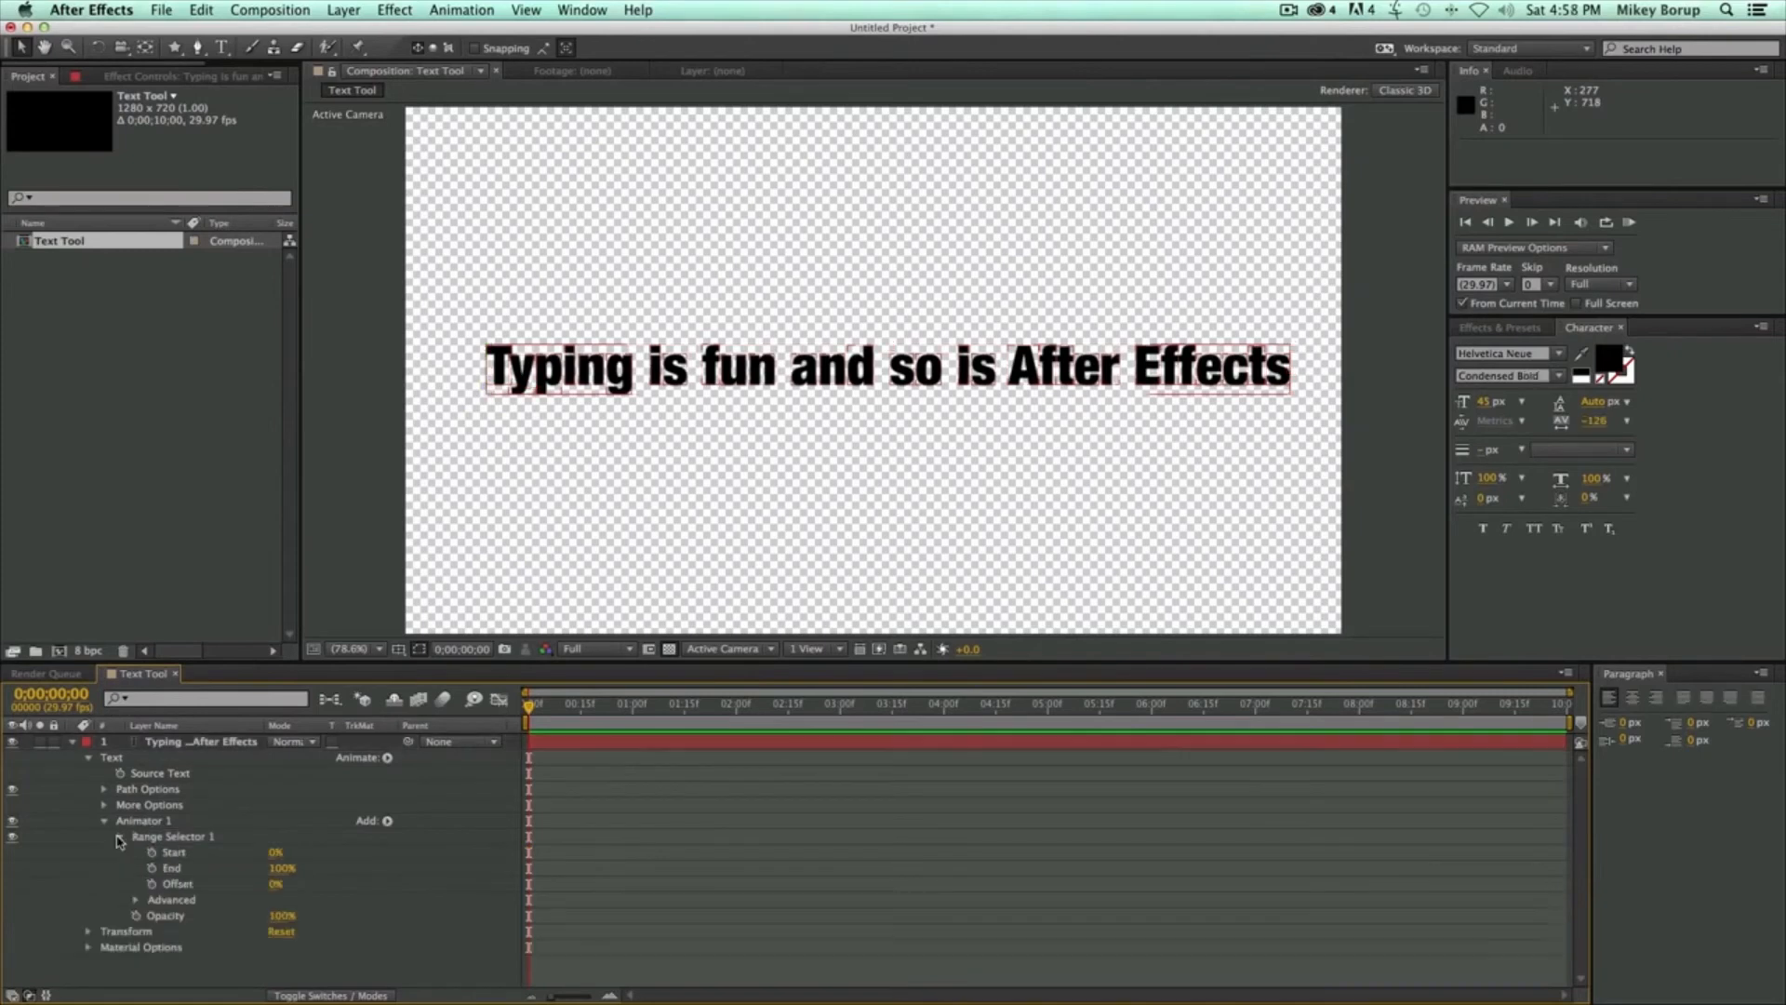
left_click(119, 837)
left_click(119, 837)
left_click_drag(283, 921, 149, 919)
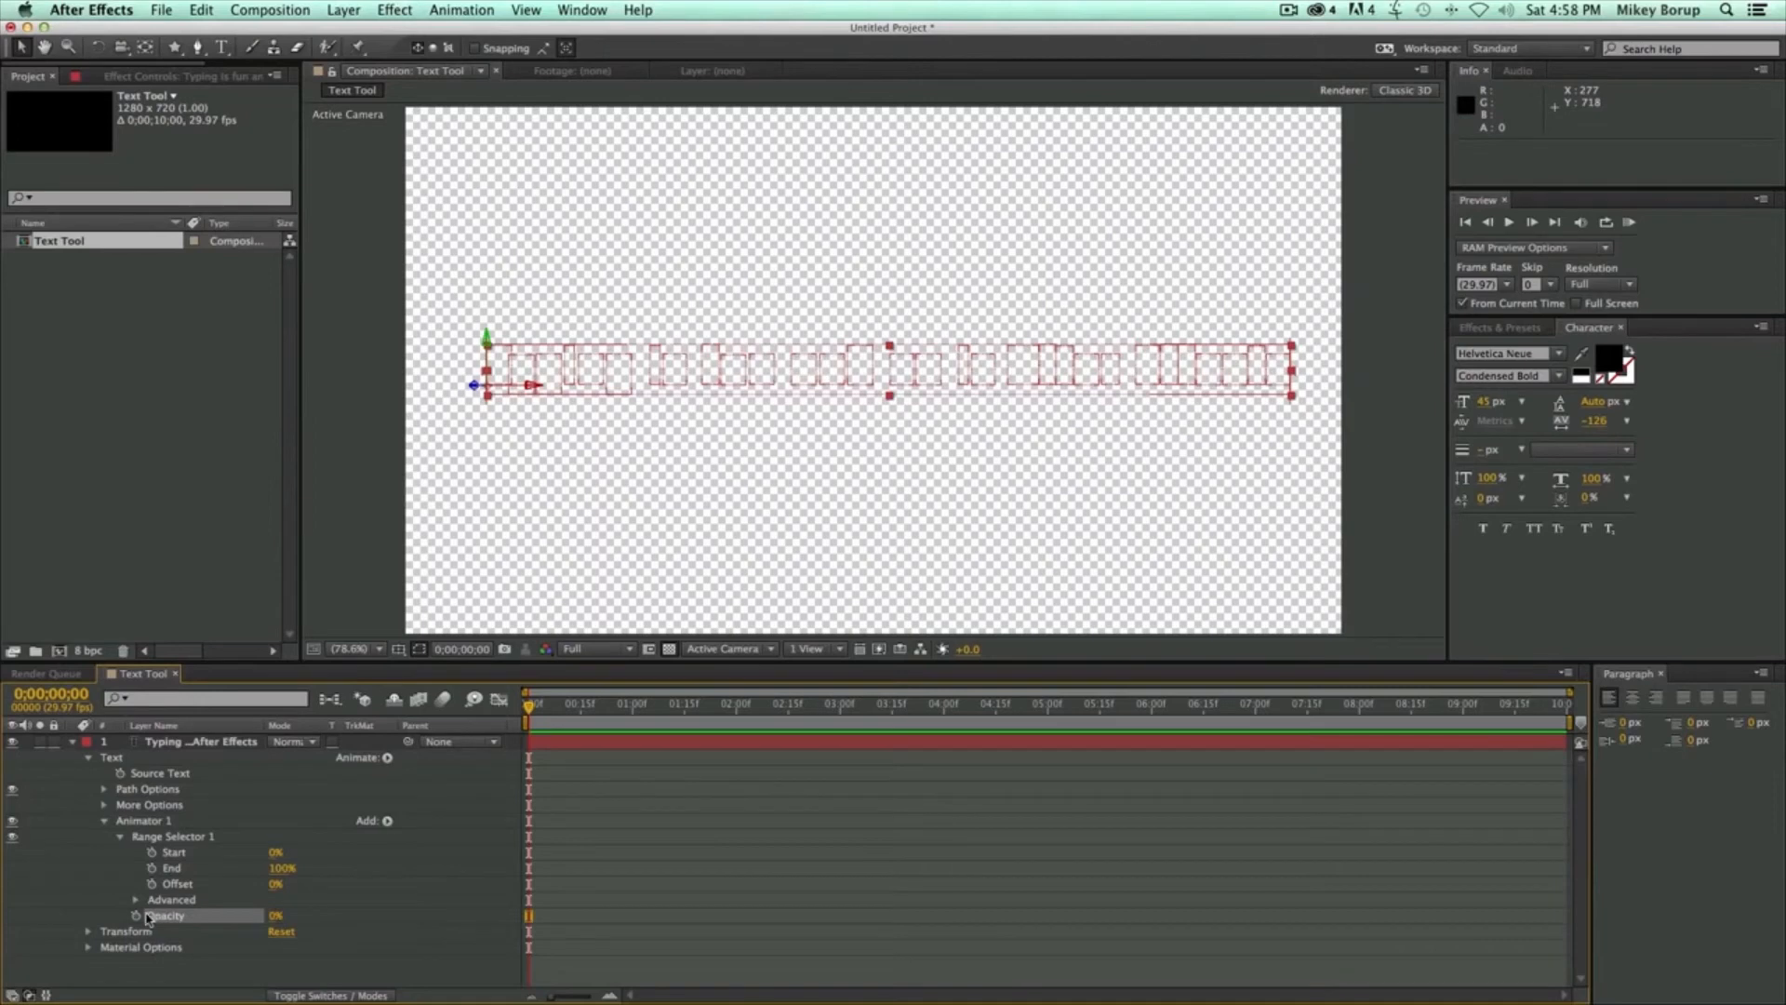
left_click(147, 918)
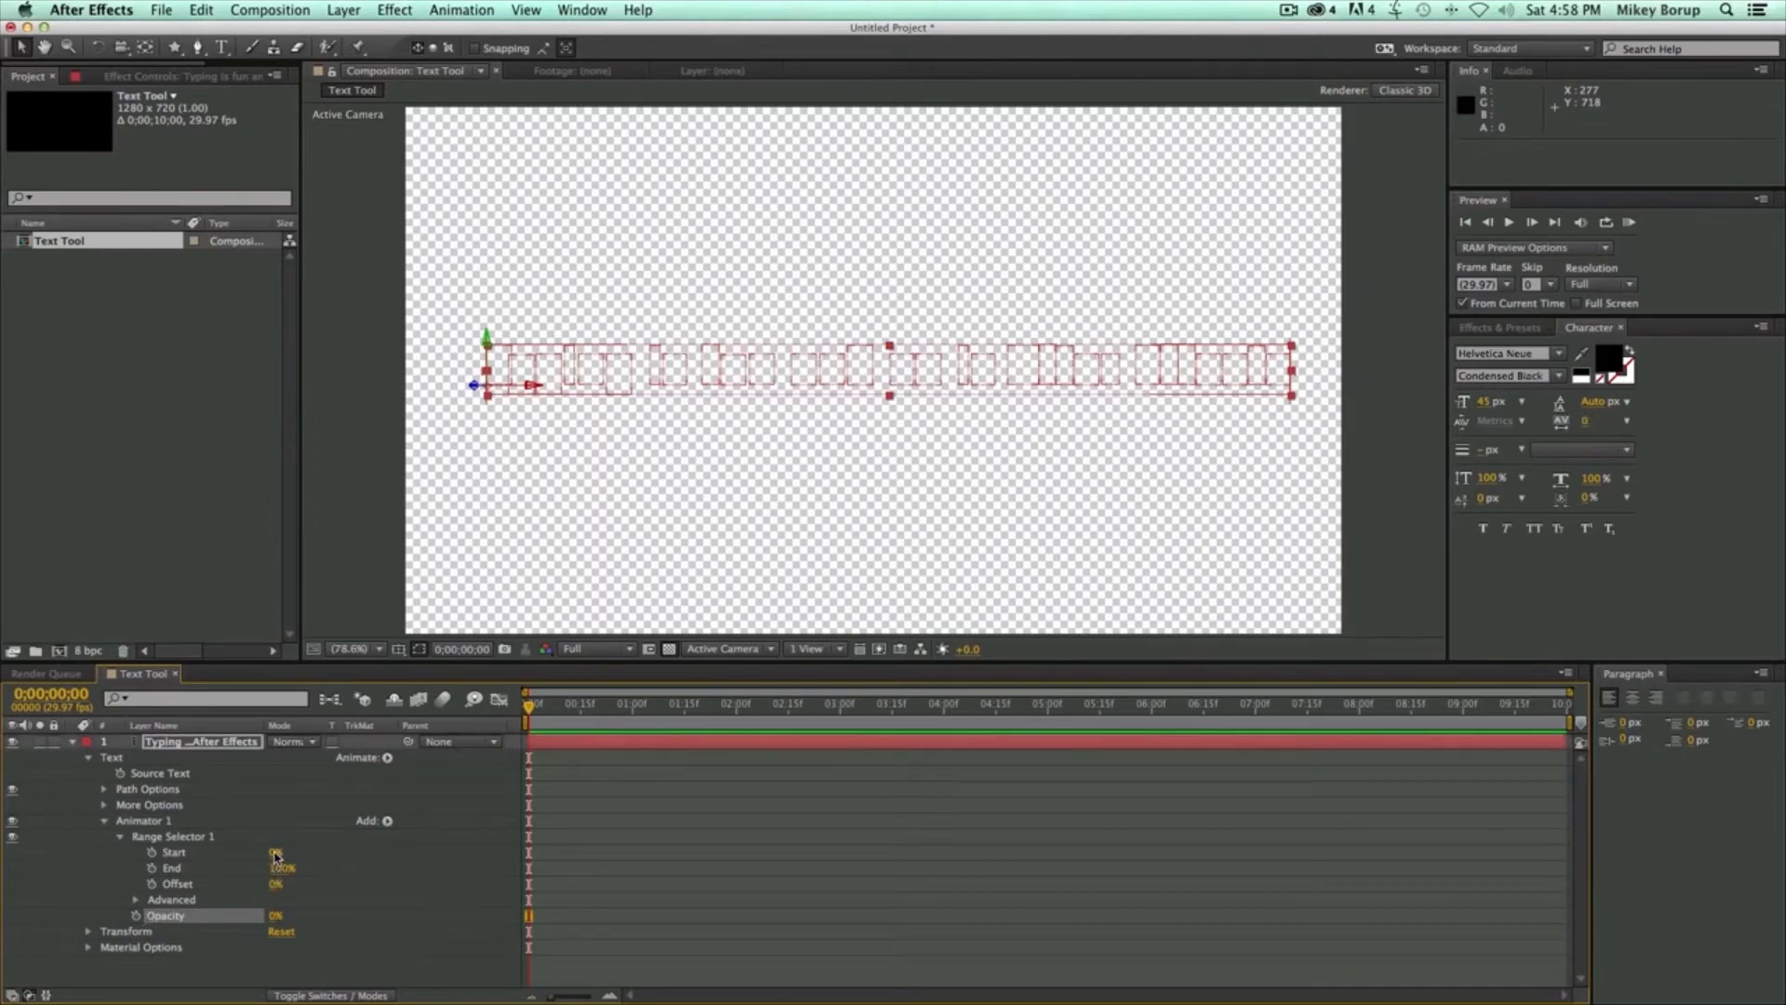
- Keyframe the range selector's Start at 0% on the first frame and 100% at 0;00;02;12
left_click_drag(275, 853, 234, 855)
left_click(194, 856)
left_click(152, 853)
left_click_drag(556, 712, 778, 713)
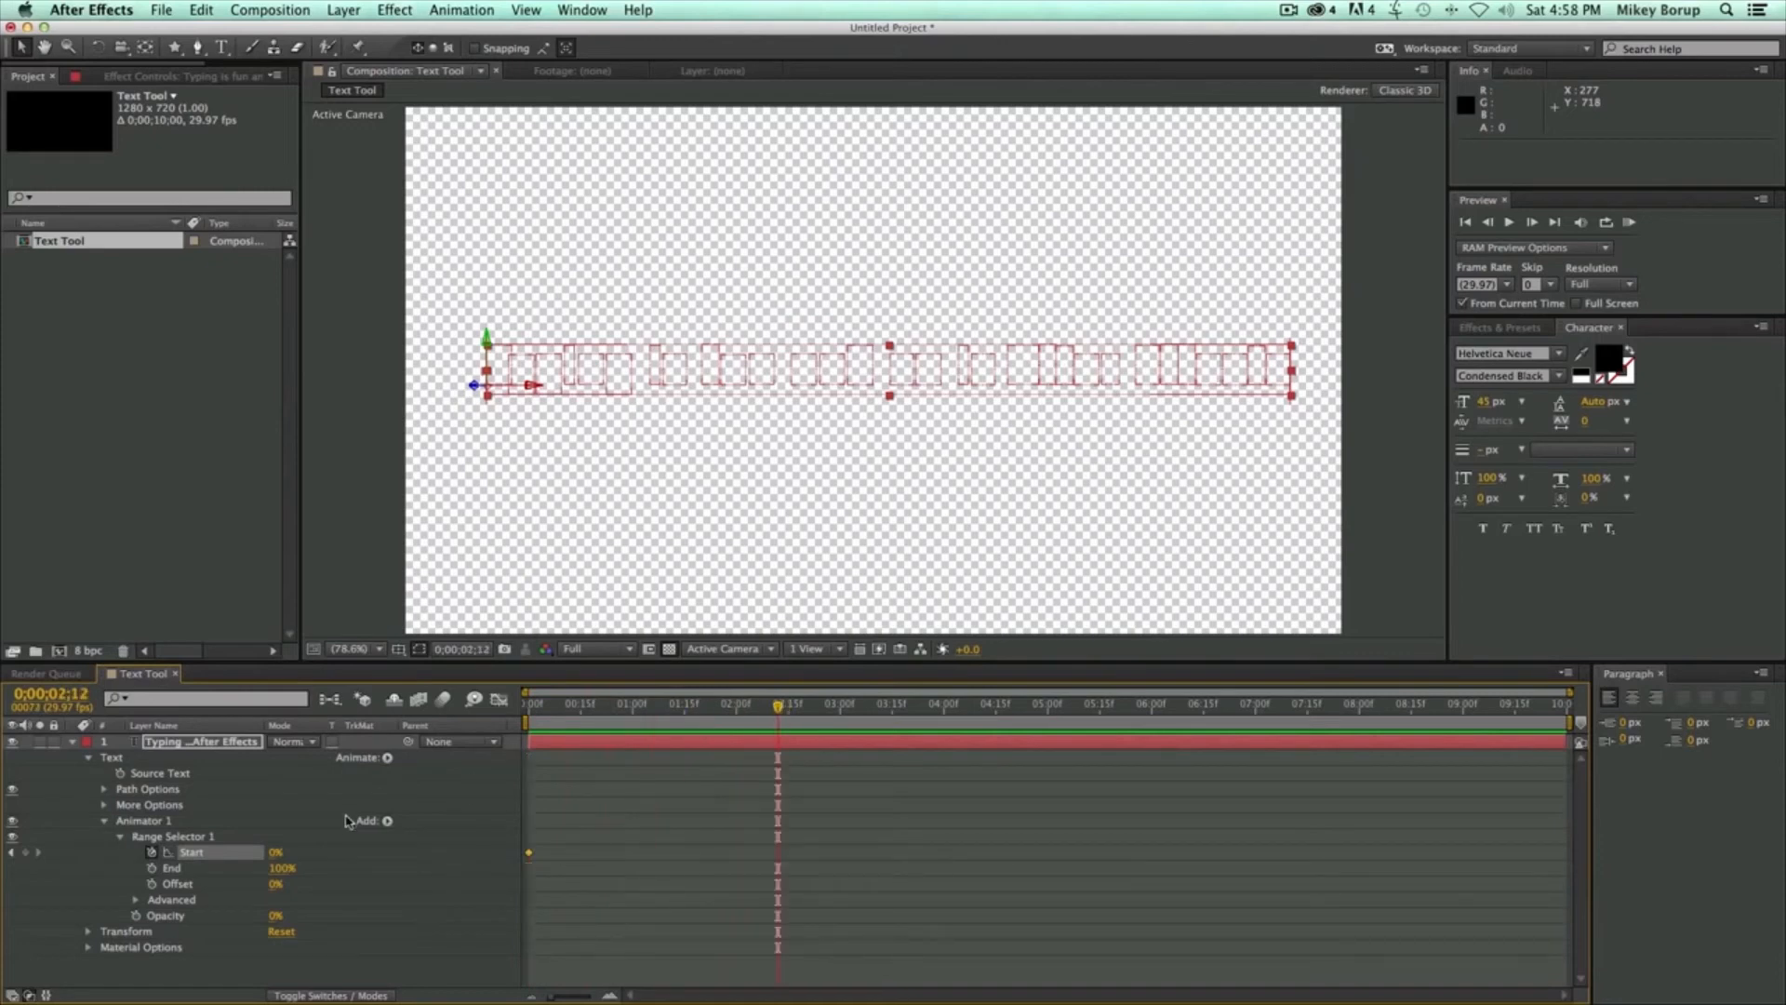
left_click(275, 853)
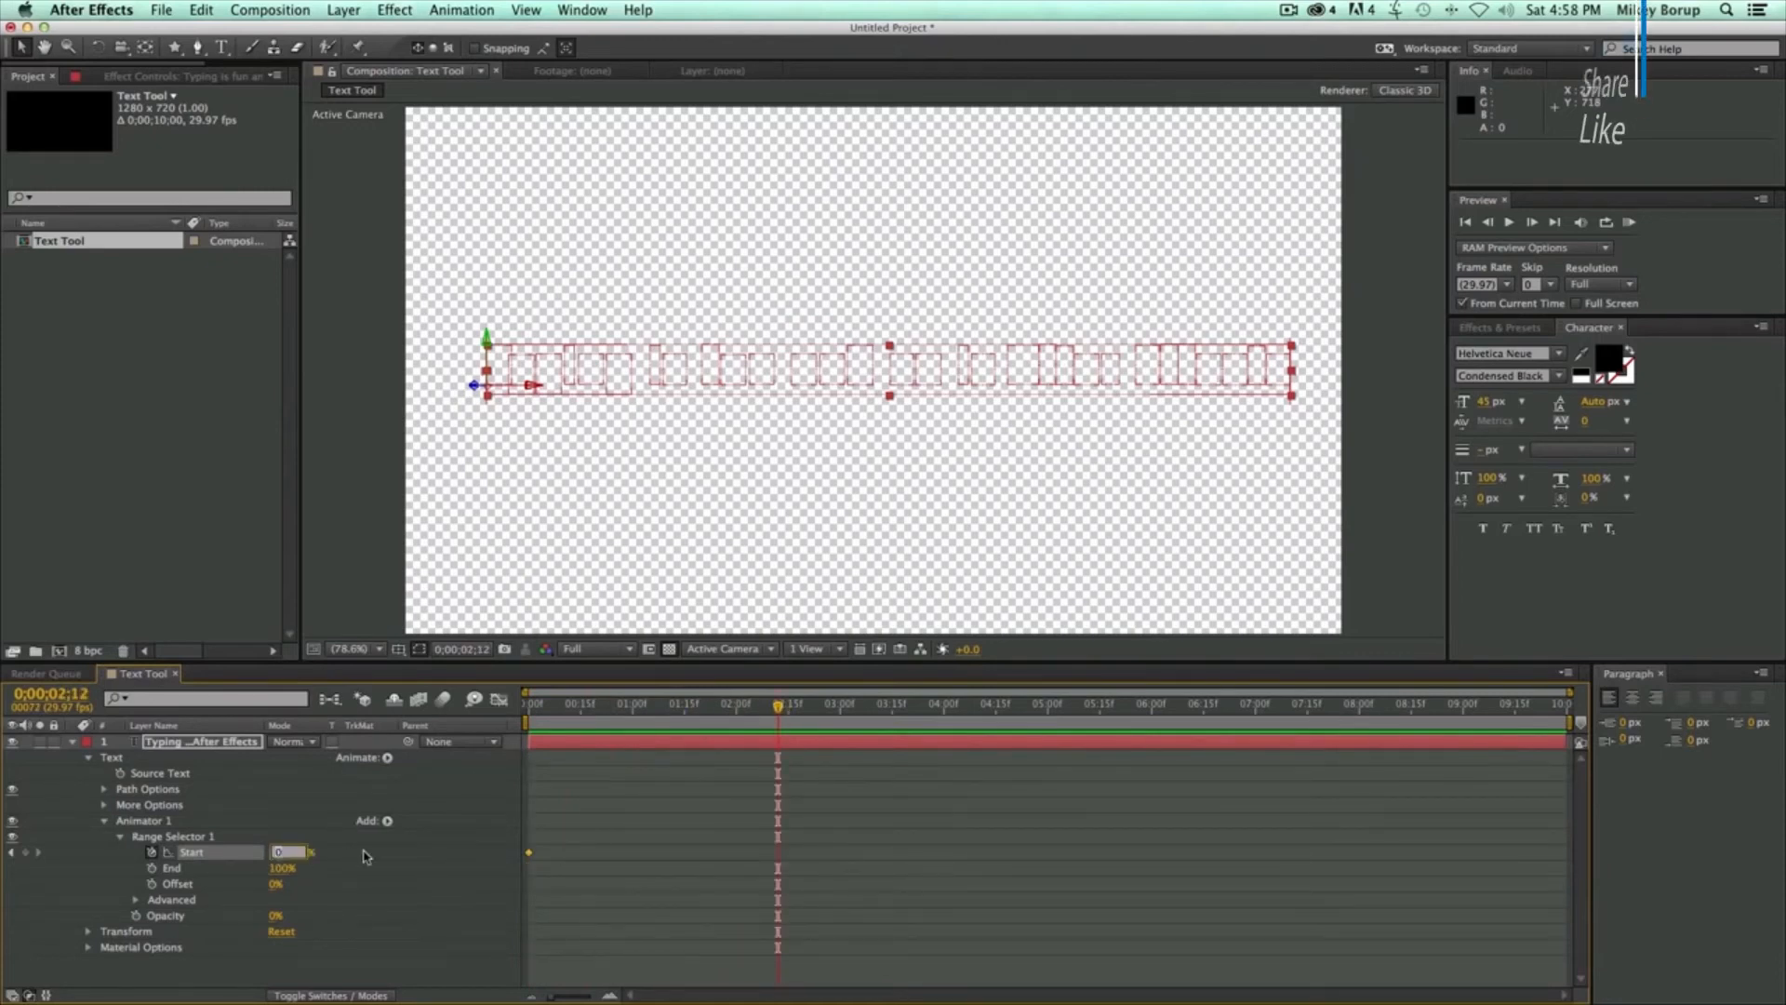
type("100")
key("Return")
- Preview the letter-by-letter opacity reveal from the first frame
left_click_drag(777, 707, 526, 710)
key("space")
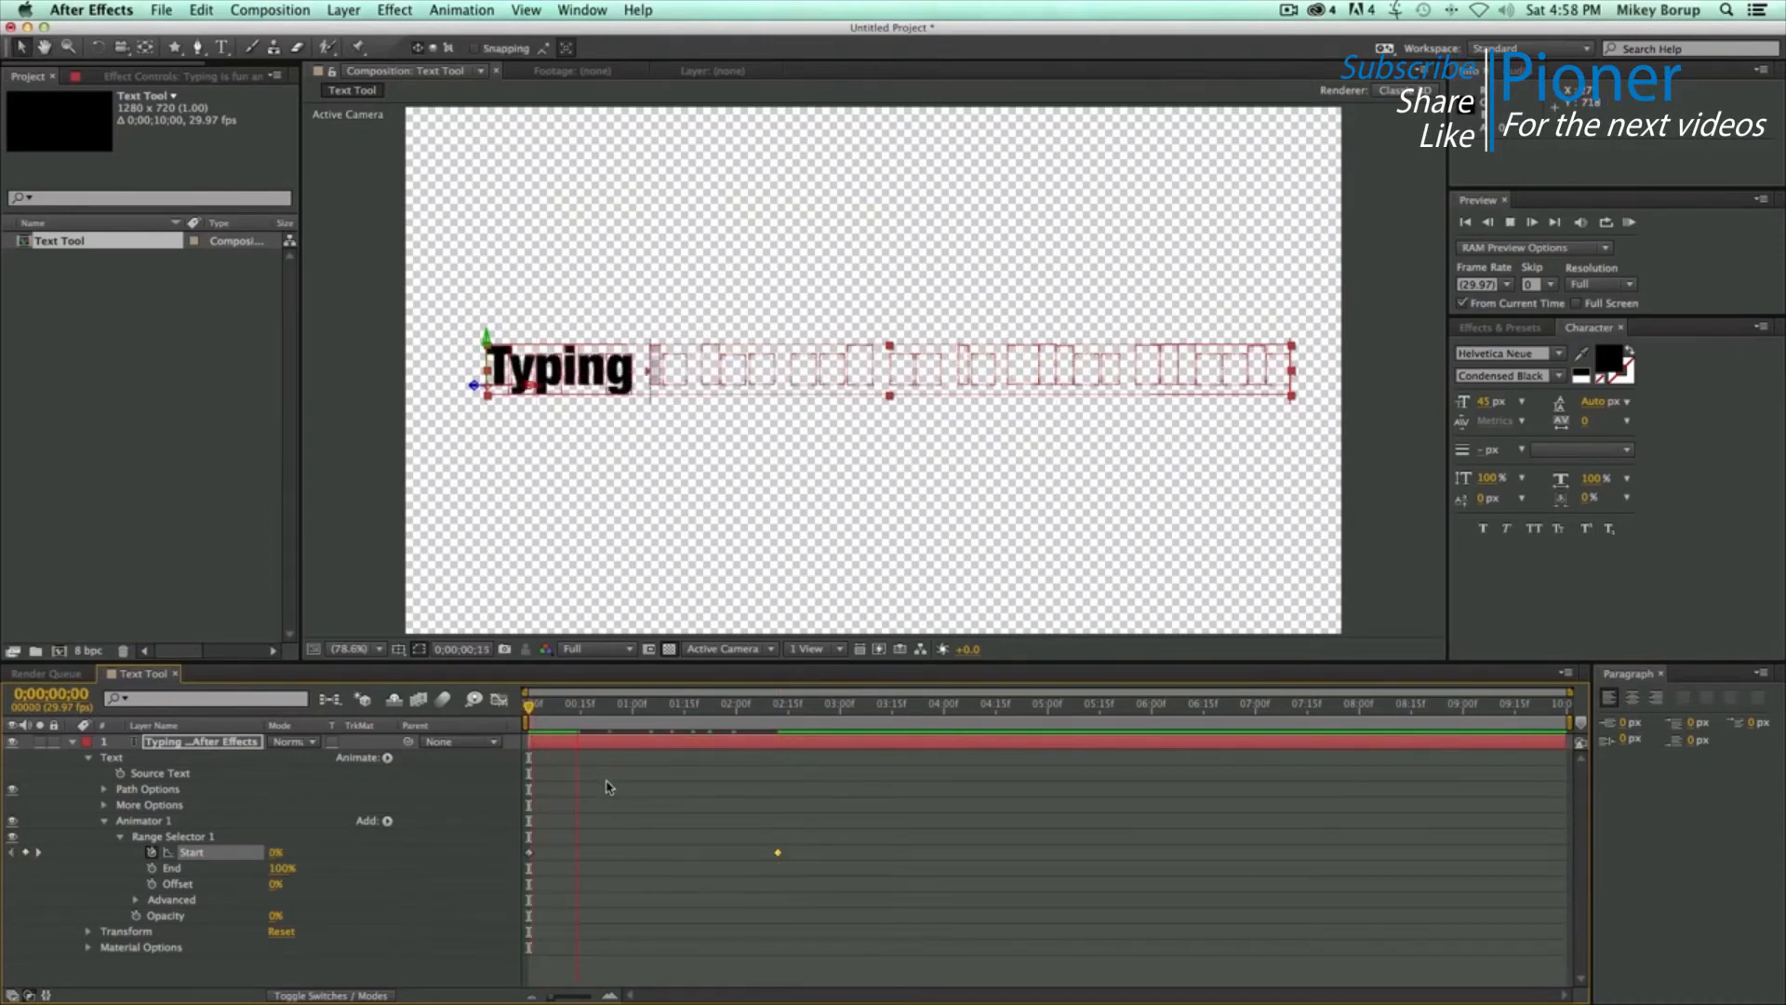
key("space")
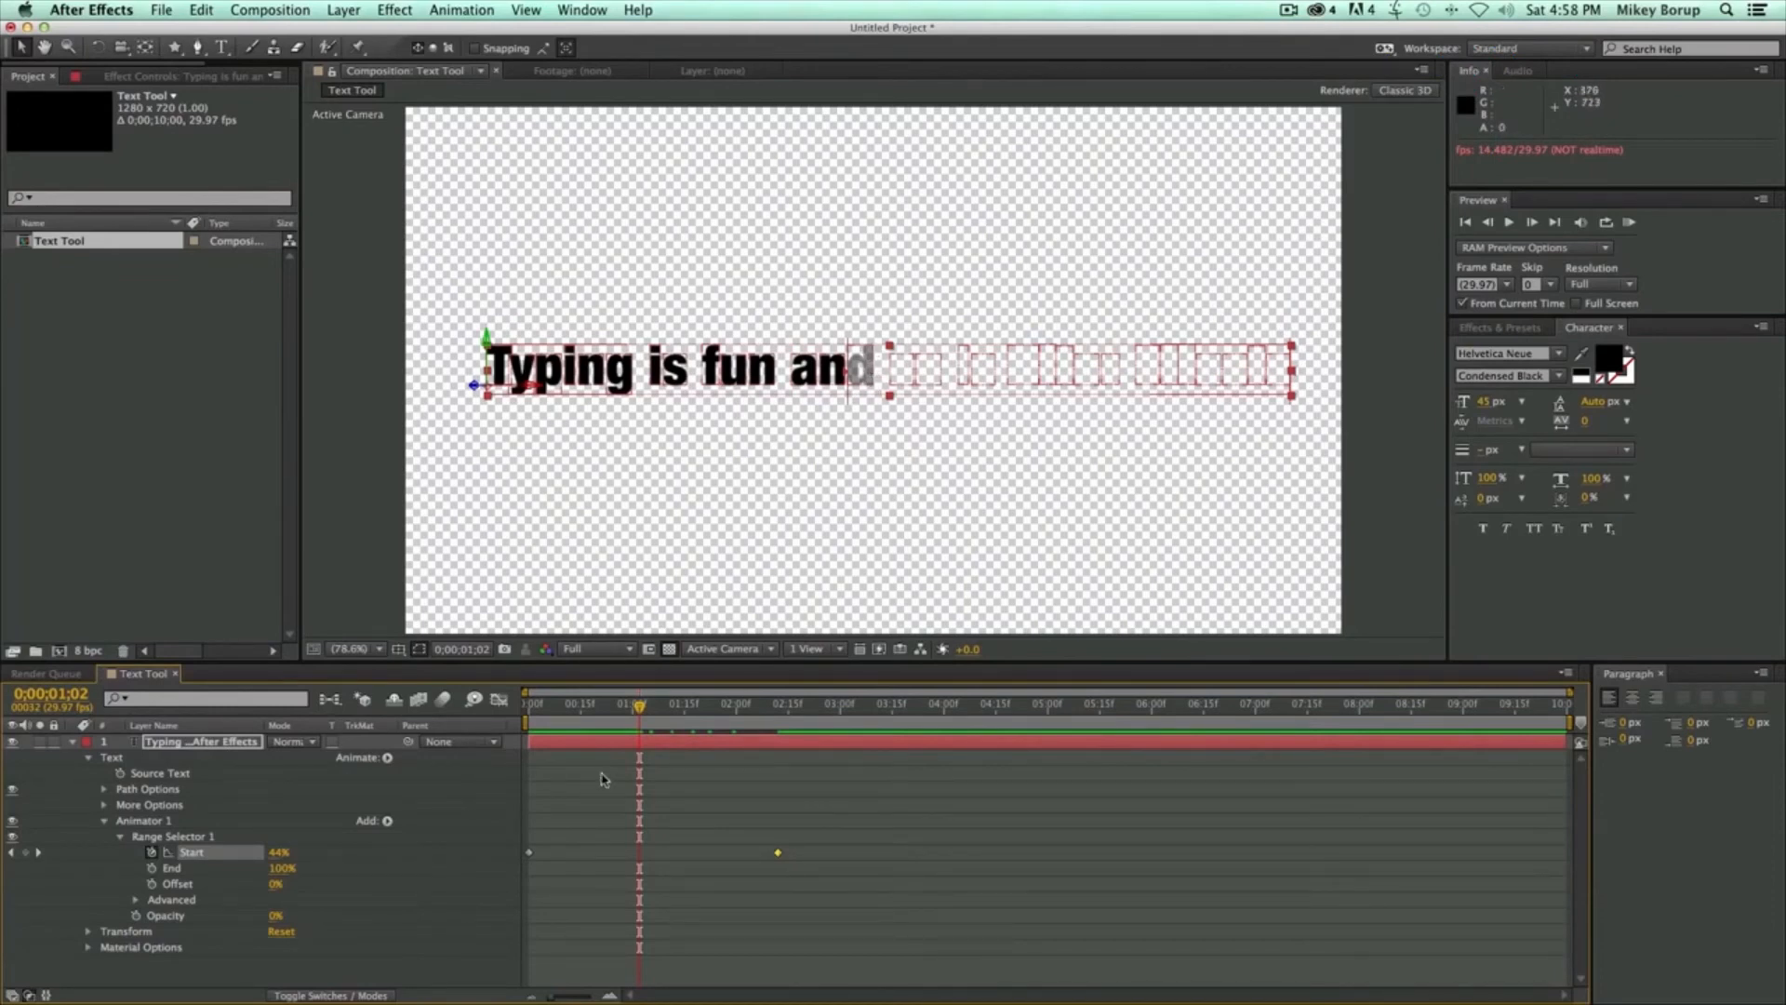
- Set the range selector's advanced Smoothness to 0% and preview the typing effect from the first frame
left_click(135, 900)
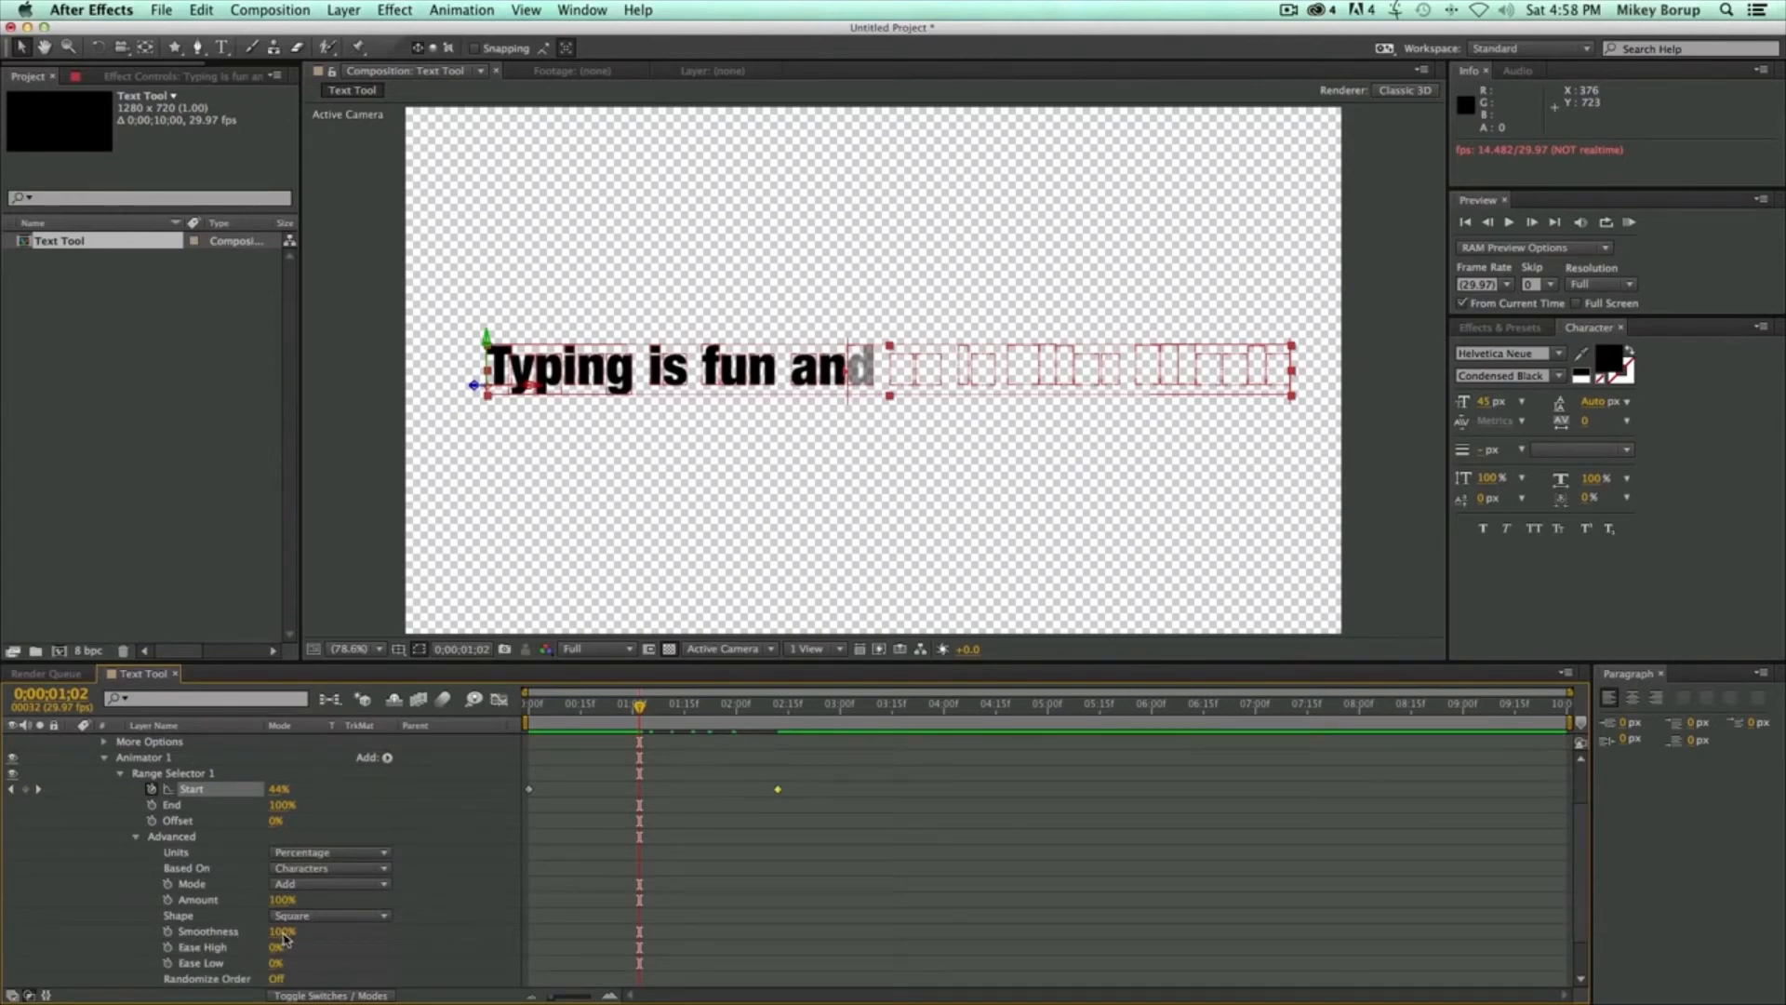
left_click_drag(285, 934, 122, 928)
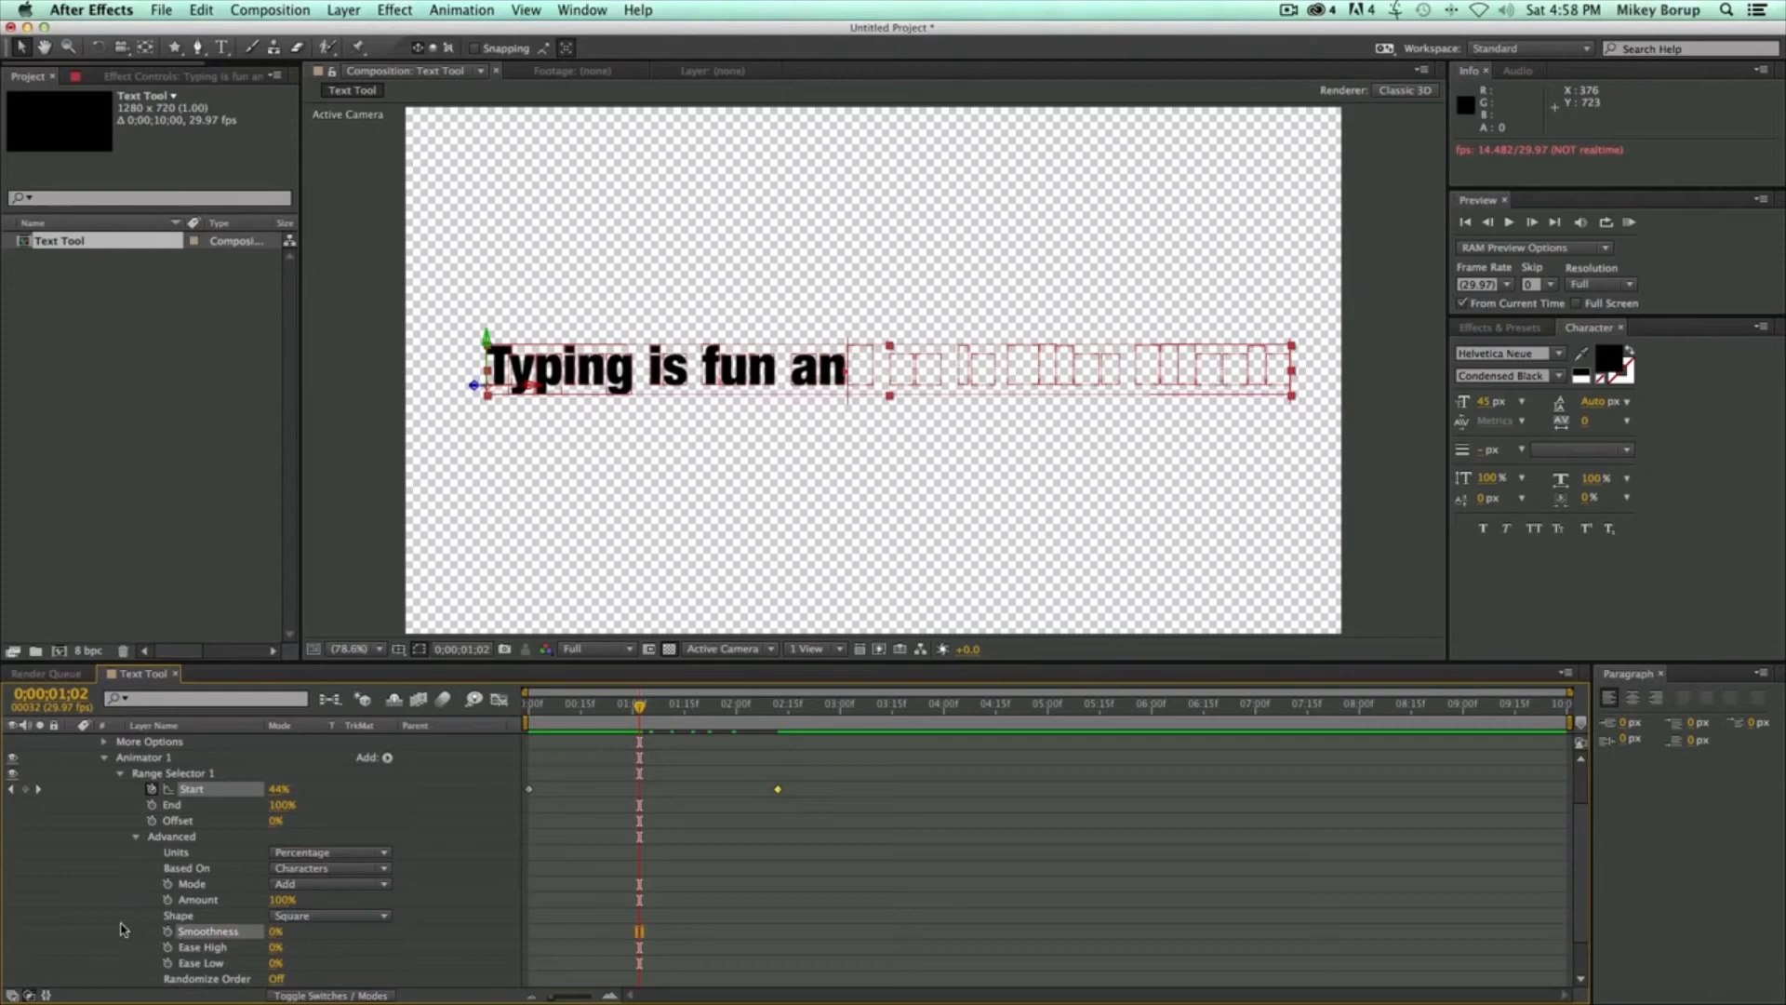
left_click_drag(615, 708, 519, 713)
left_click(611, 835)
key("space")
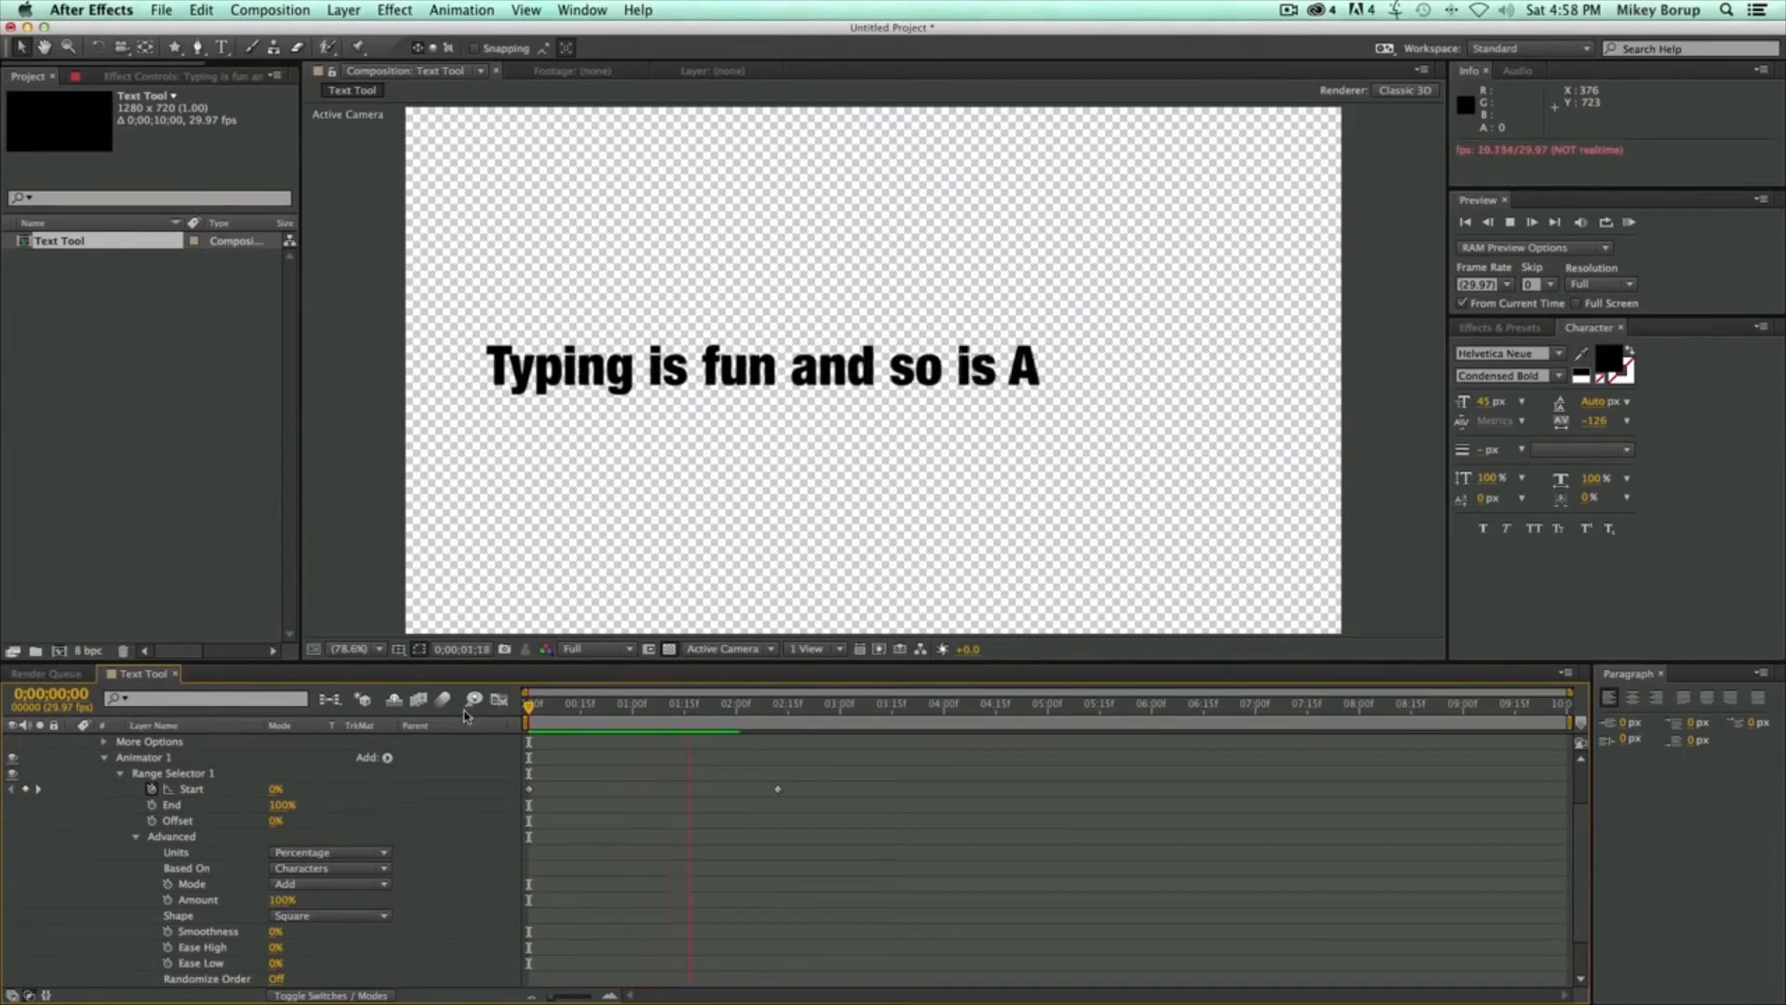
key("space")
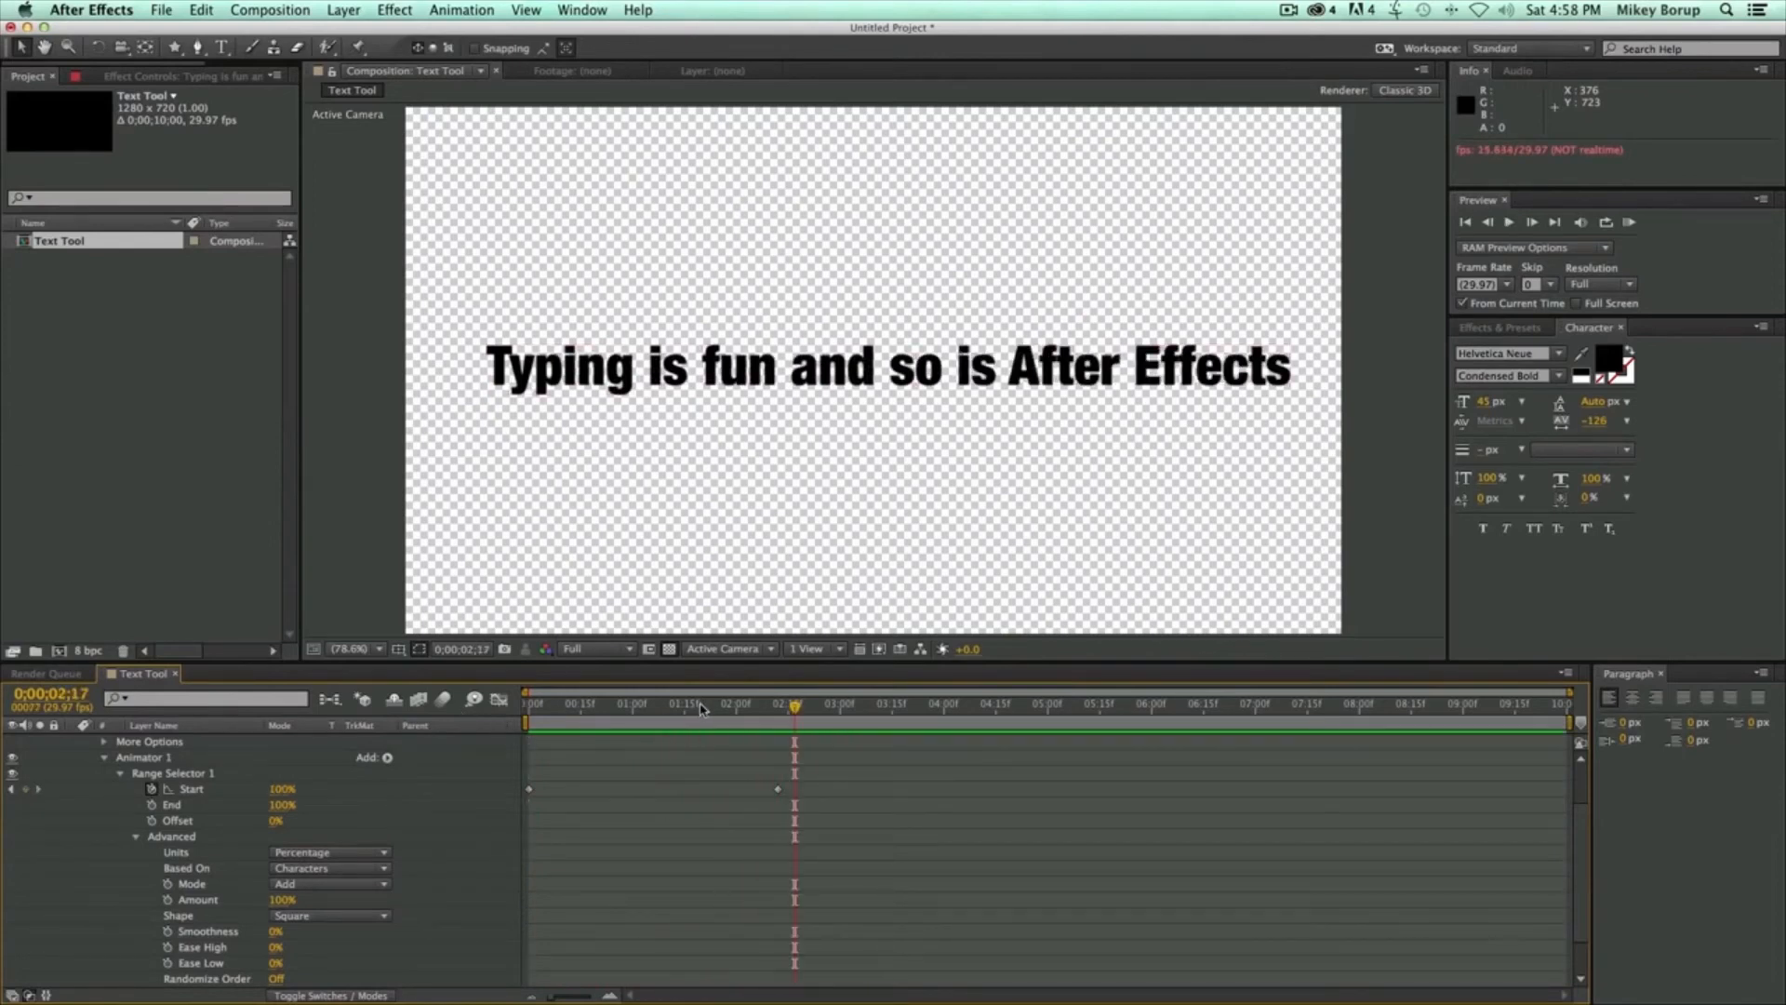
- Replay the typing effect from the start and scrub through it to 0;00;01;05
key("Home")
key("space")
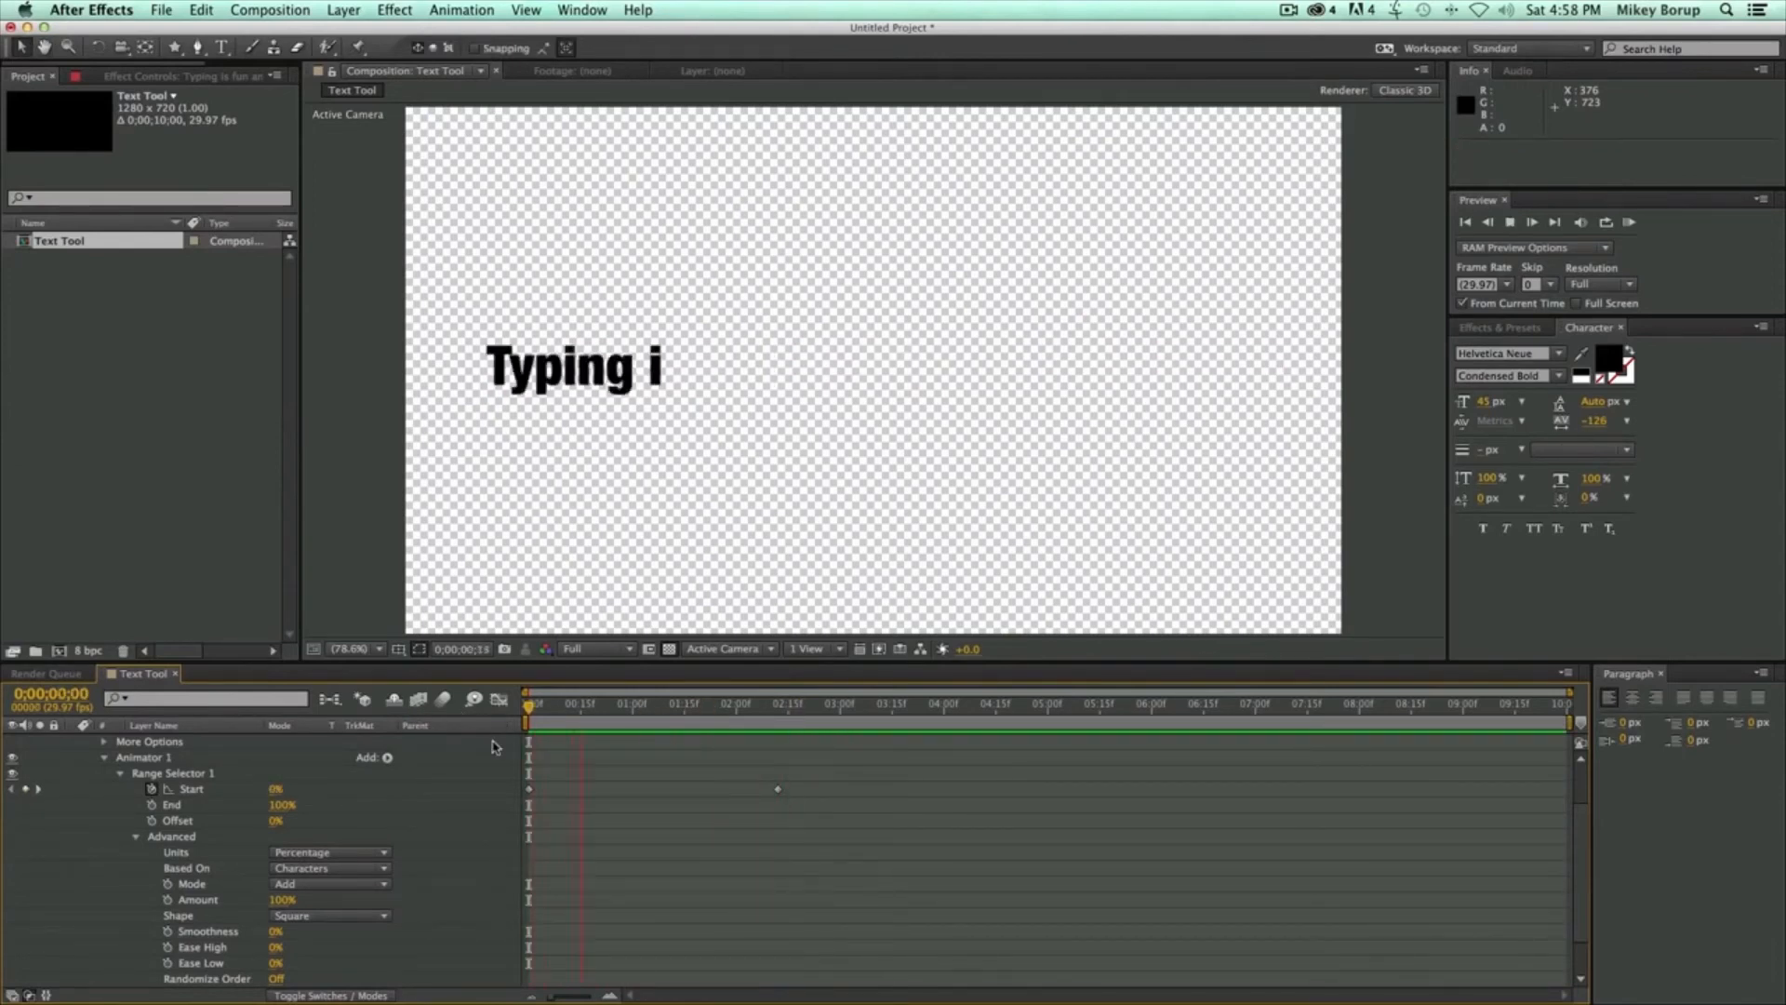
key("space")
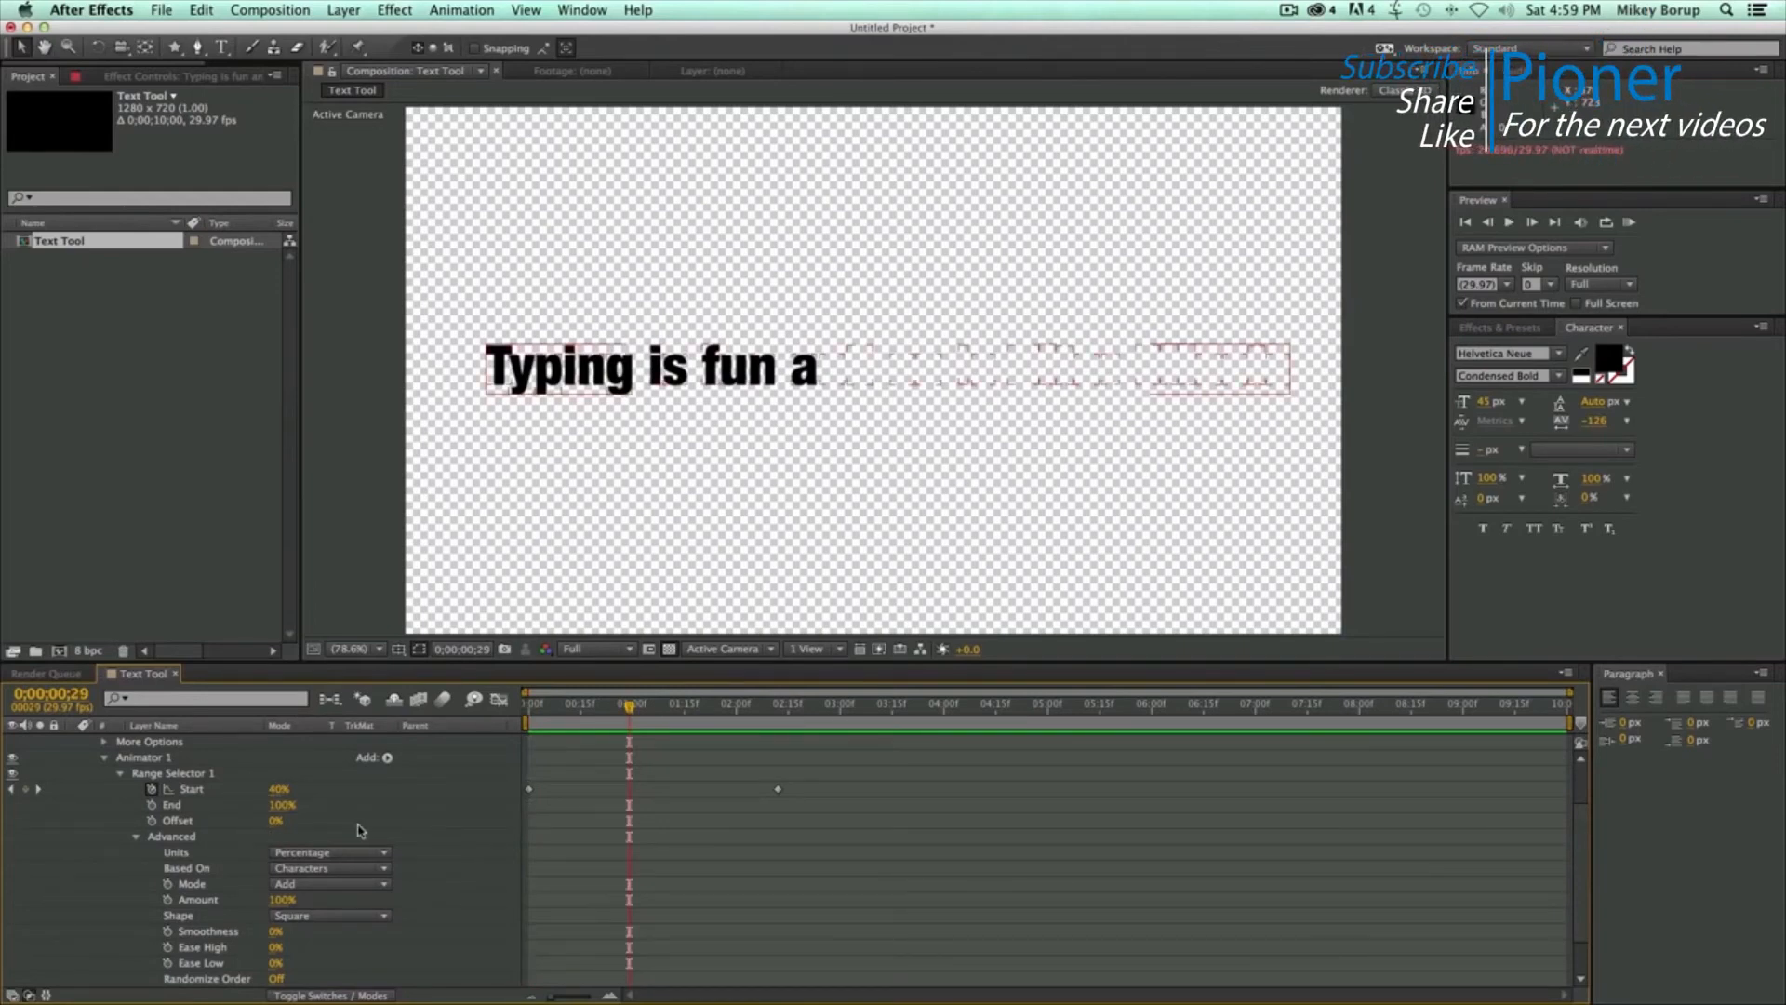
key("Home")
key("space")
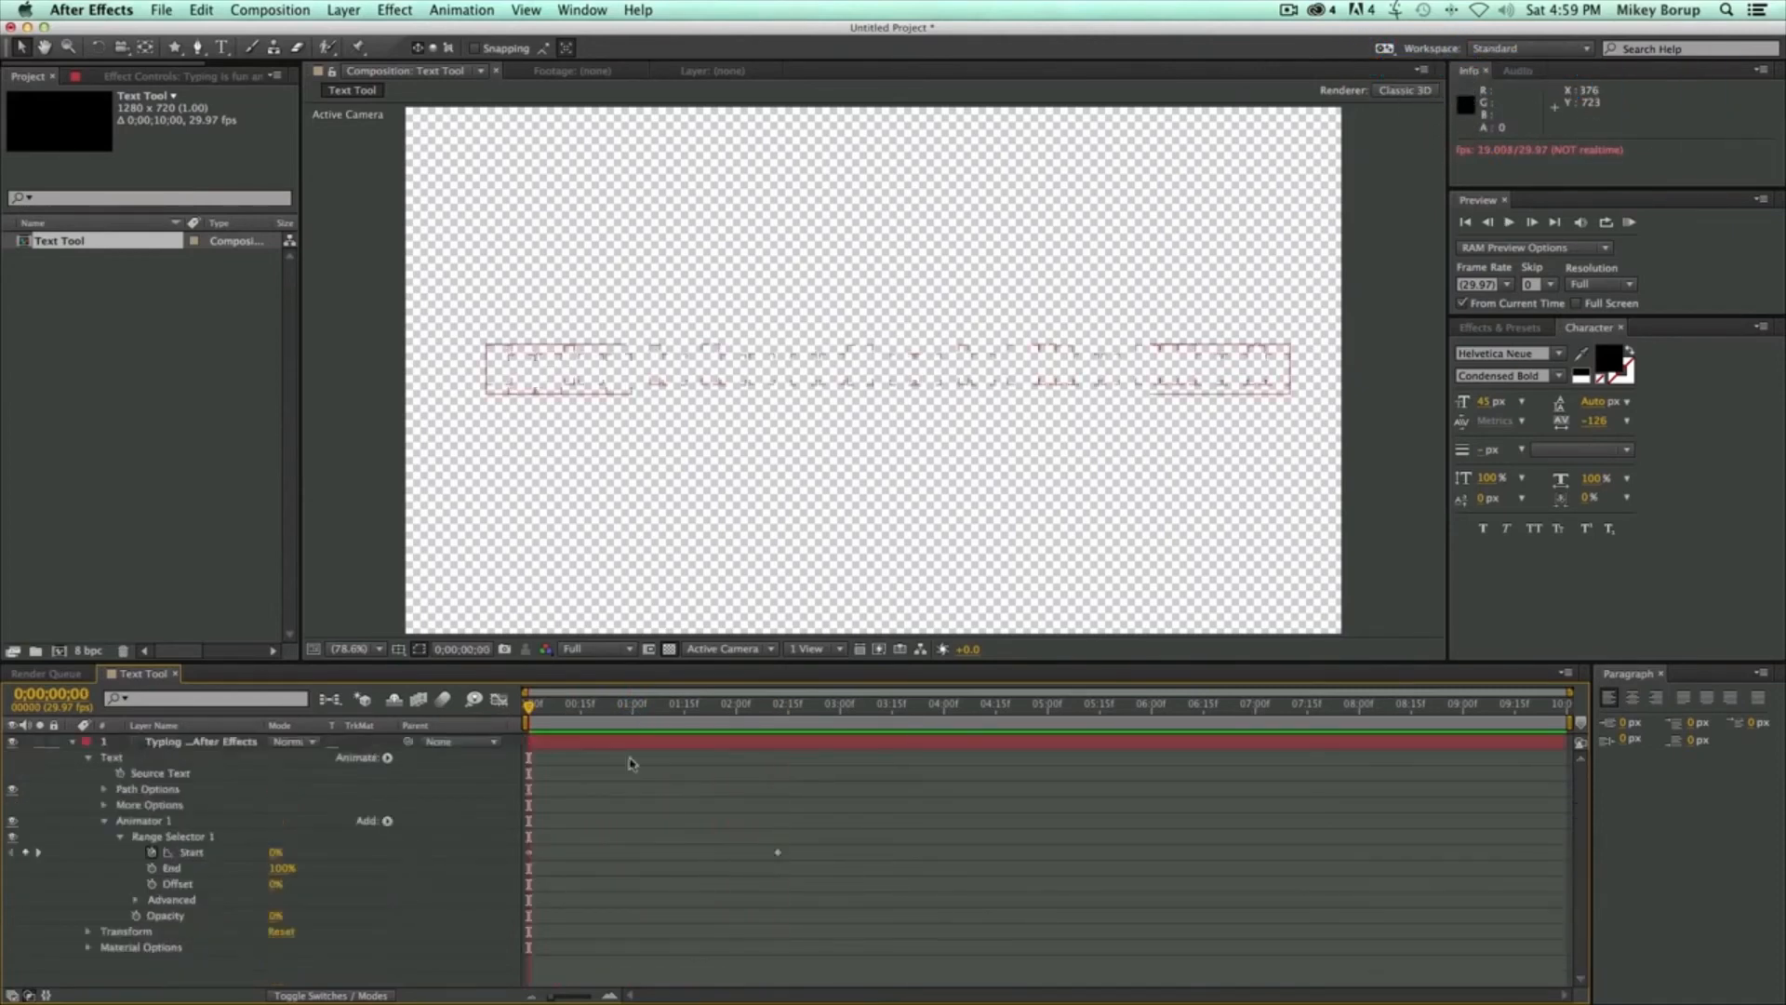
left_click_drag(530, 709, 651, 727)
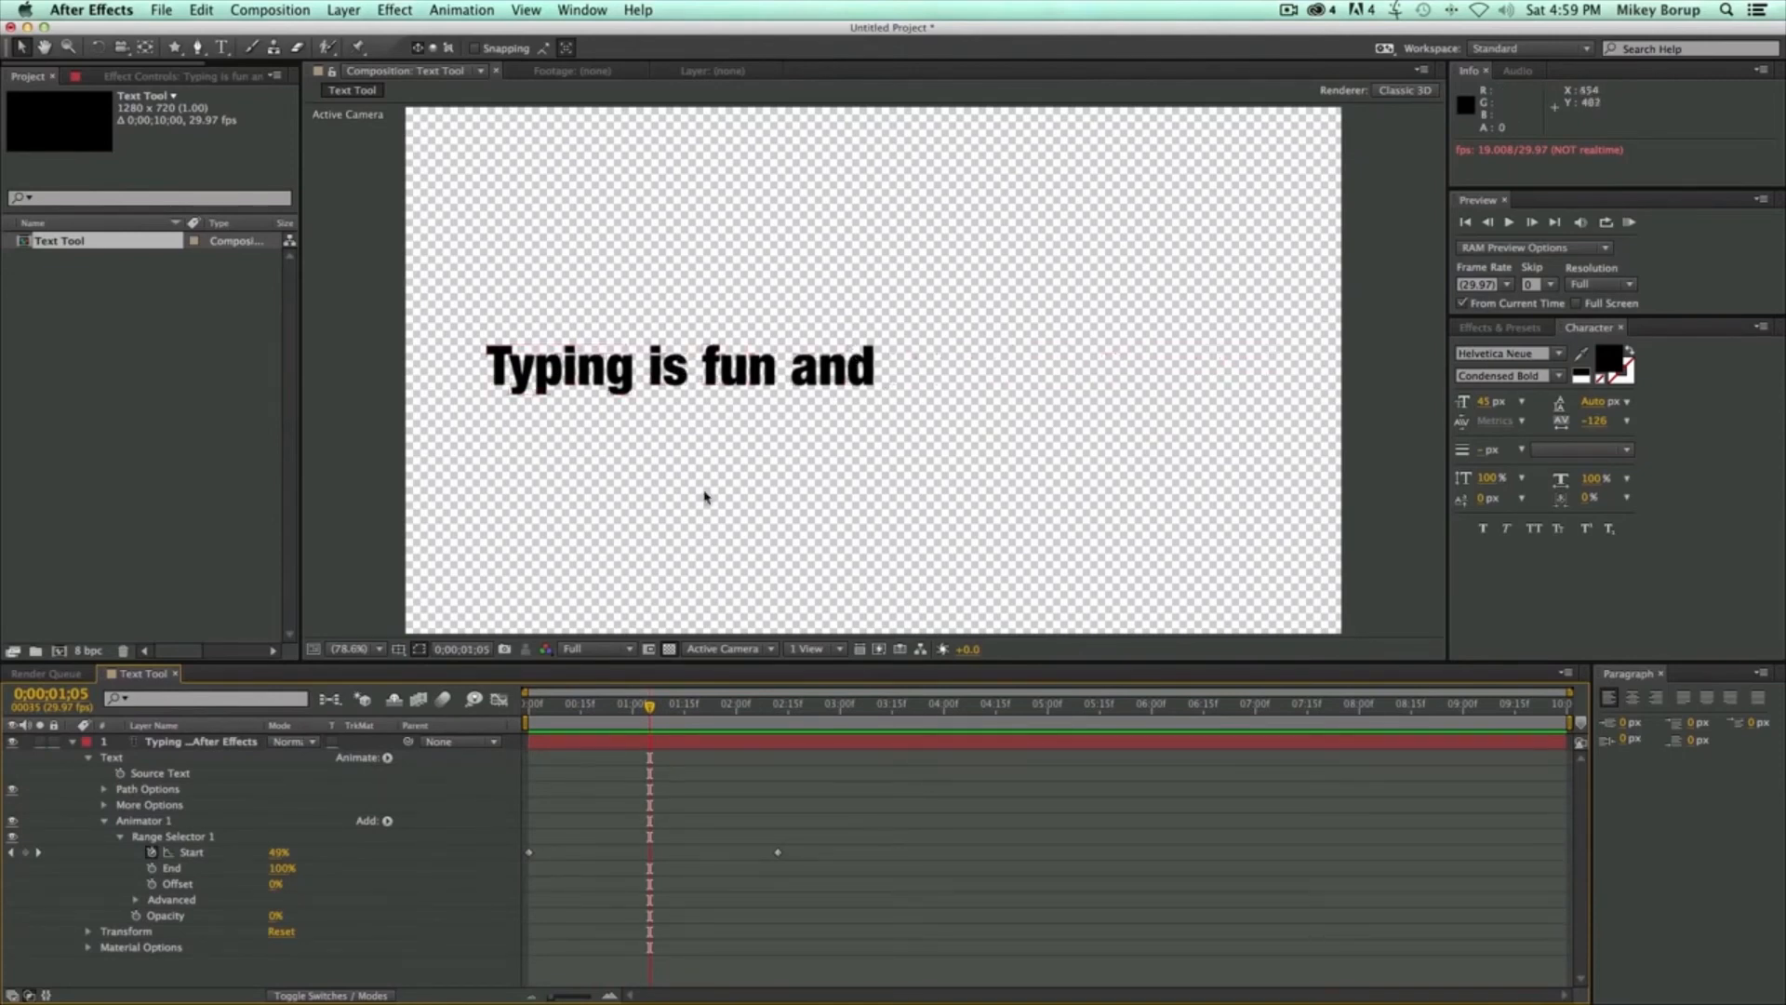
- Add a second animator with a Scale property to the text and set its Scale to 110%
left_click(104, 821)
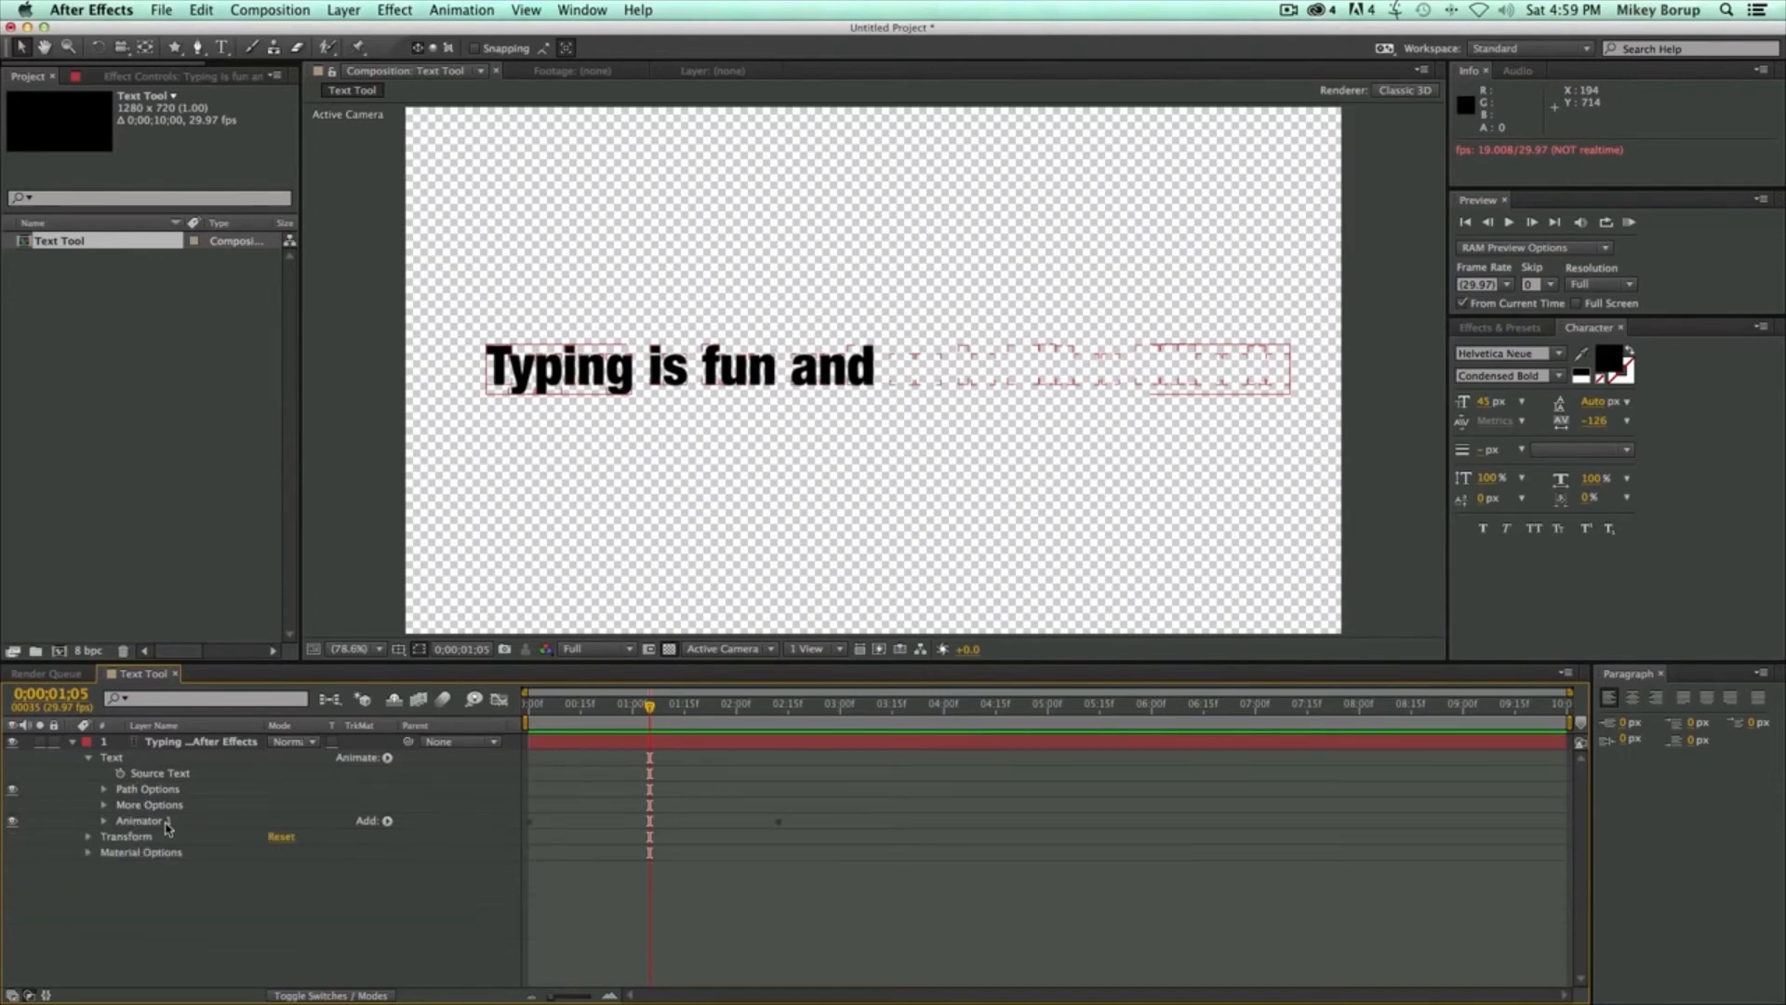
left_click(127, 761)
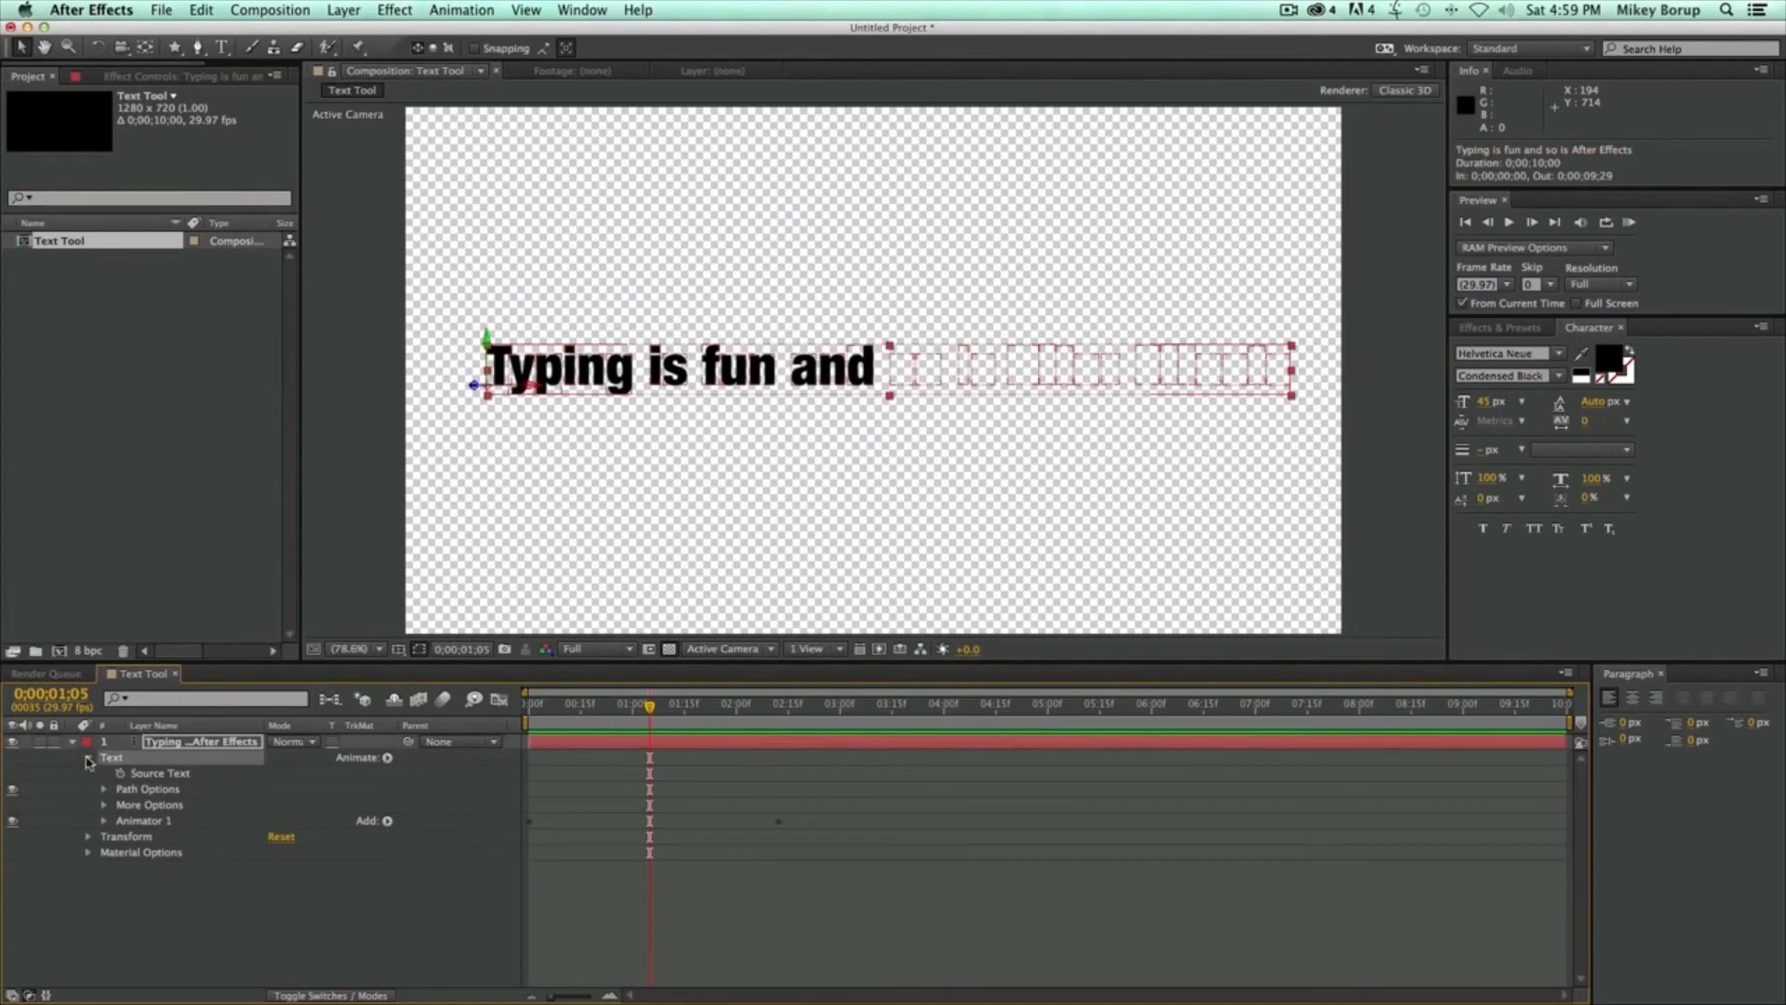
left_click(388, 758)
left_click(438, 712)
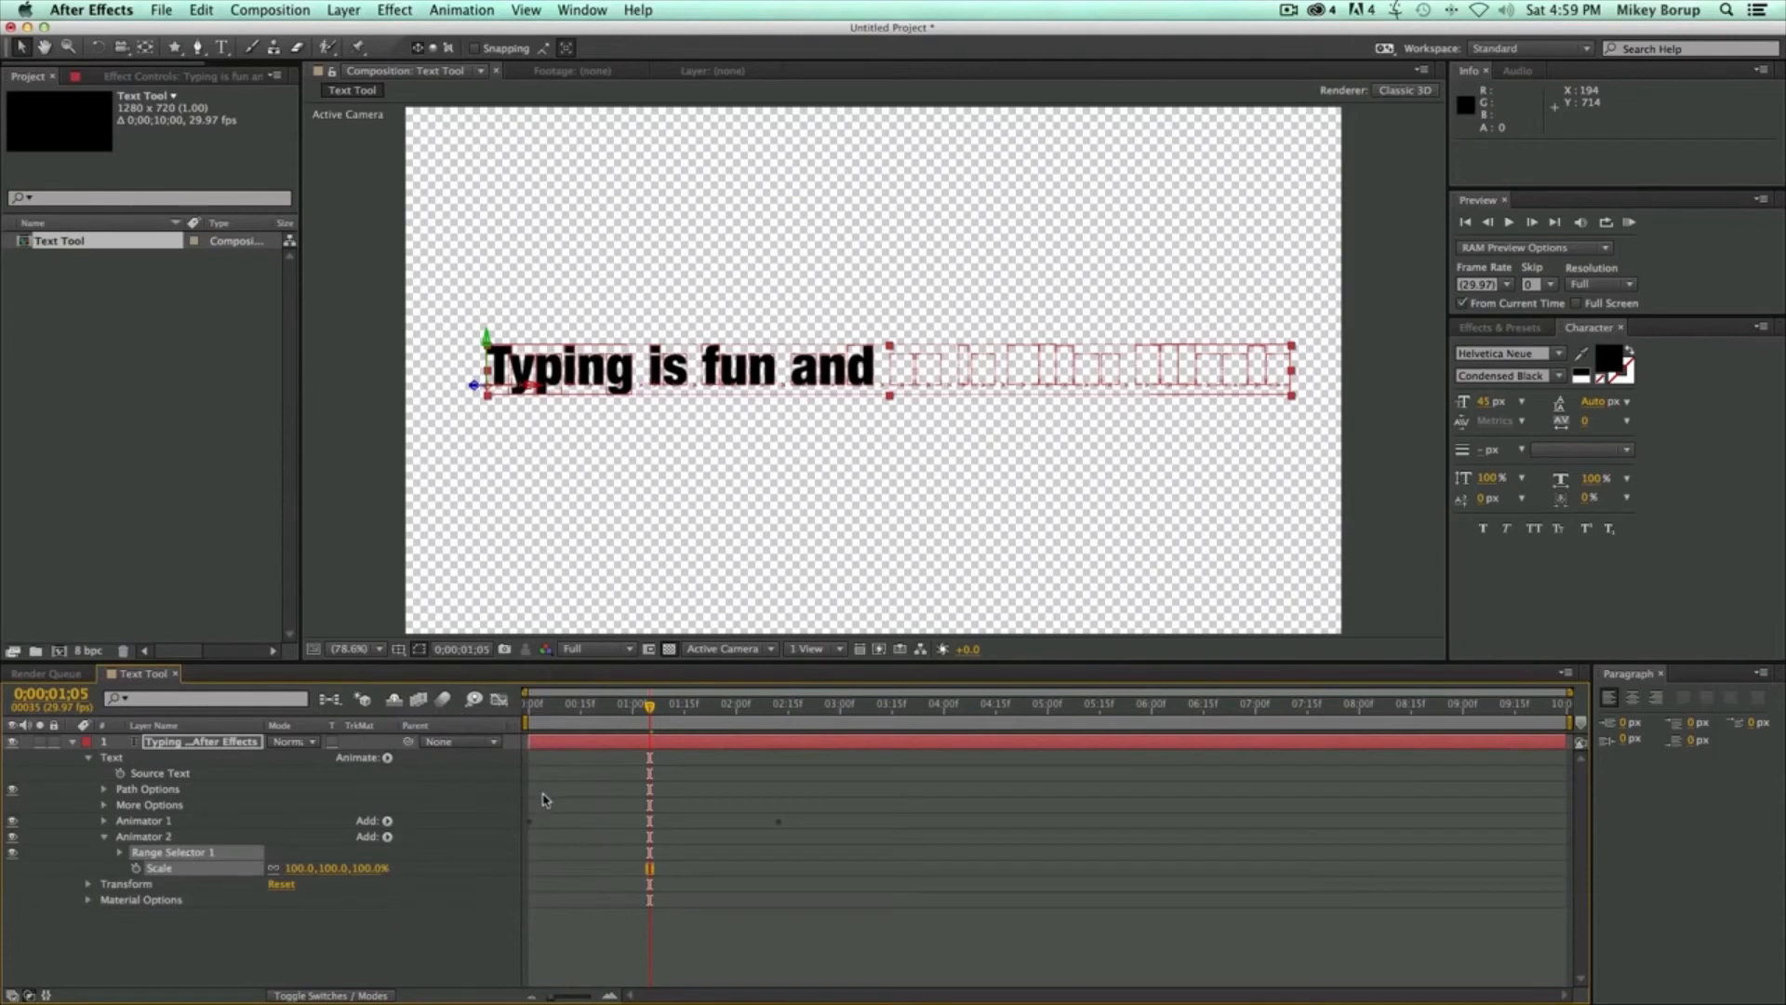
left_click_drag(299, 872, 311, 872)
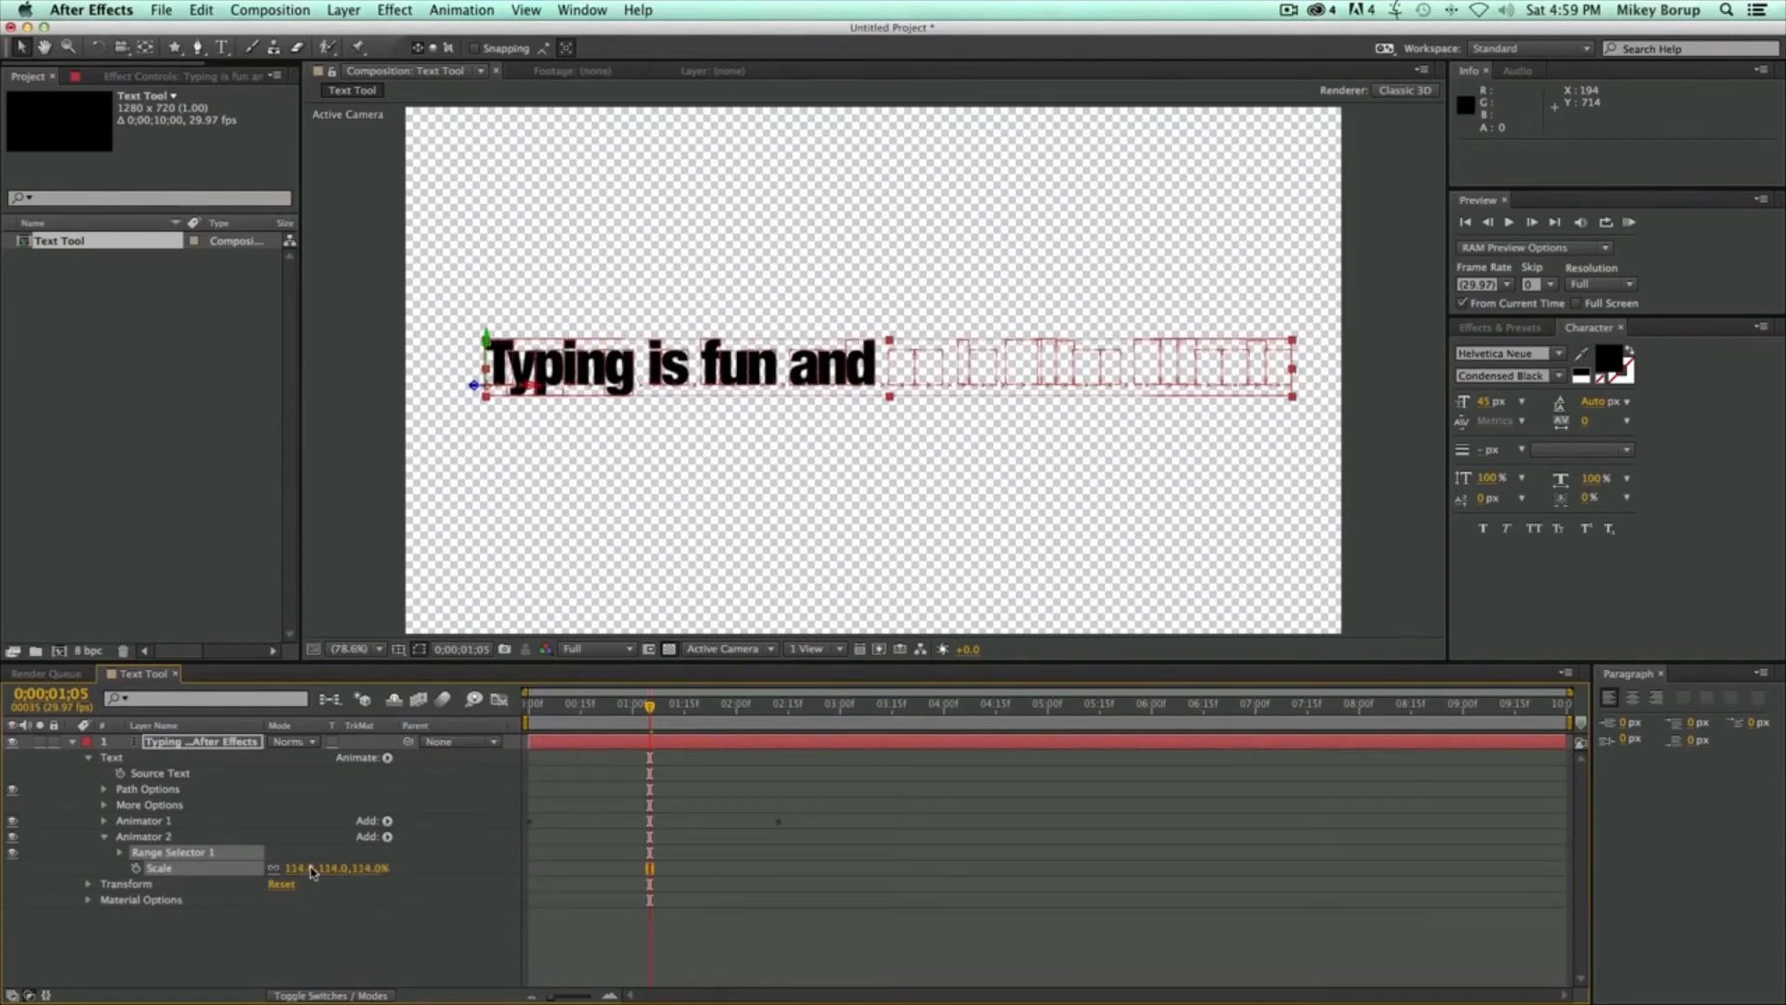
left_click(304, 872)
type("110")
key("Return")
- Examine the scaled typing effect frame by frame from the first frame to 0;00;01;00
key("Home")
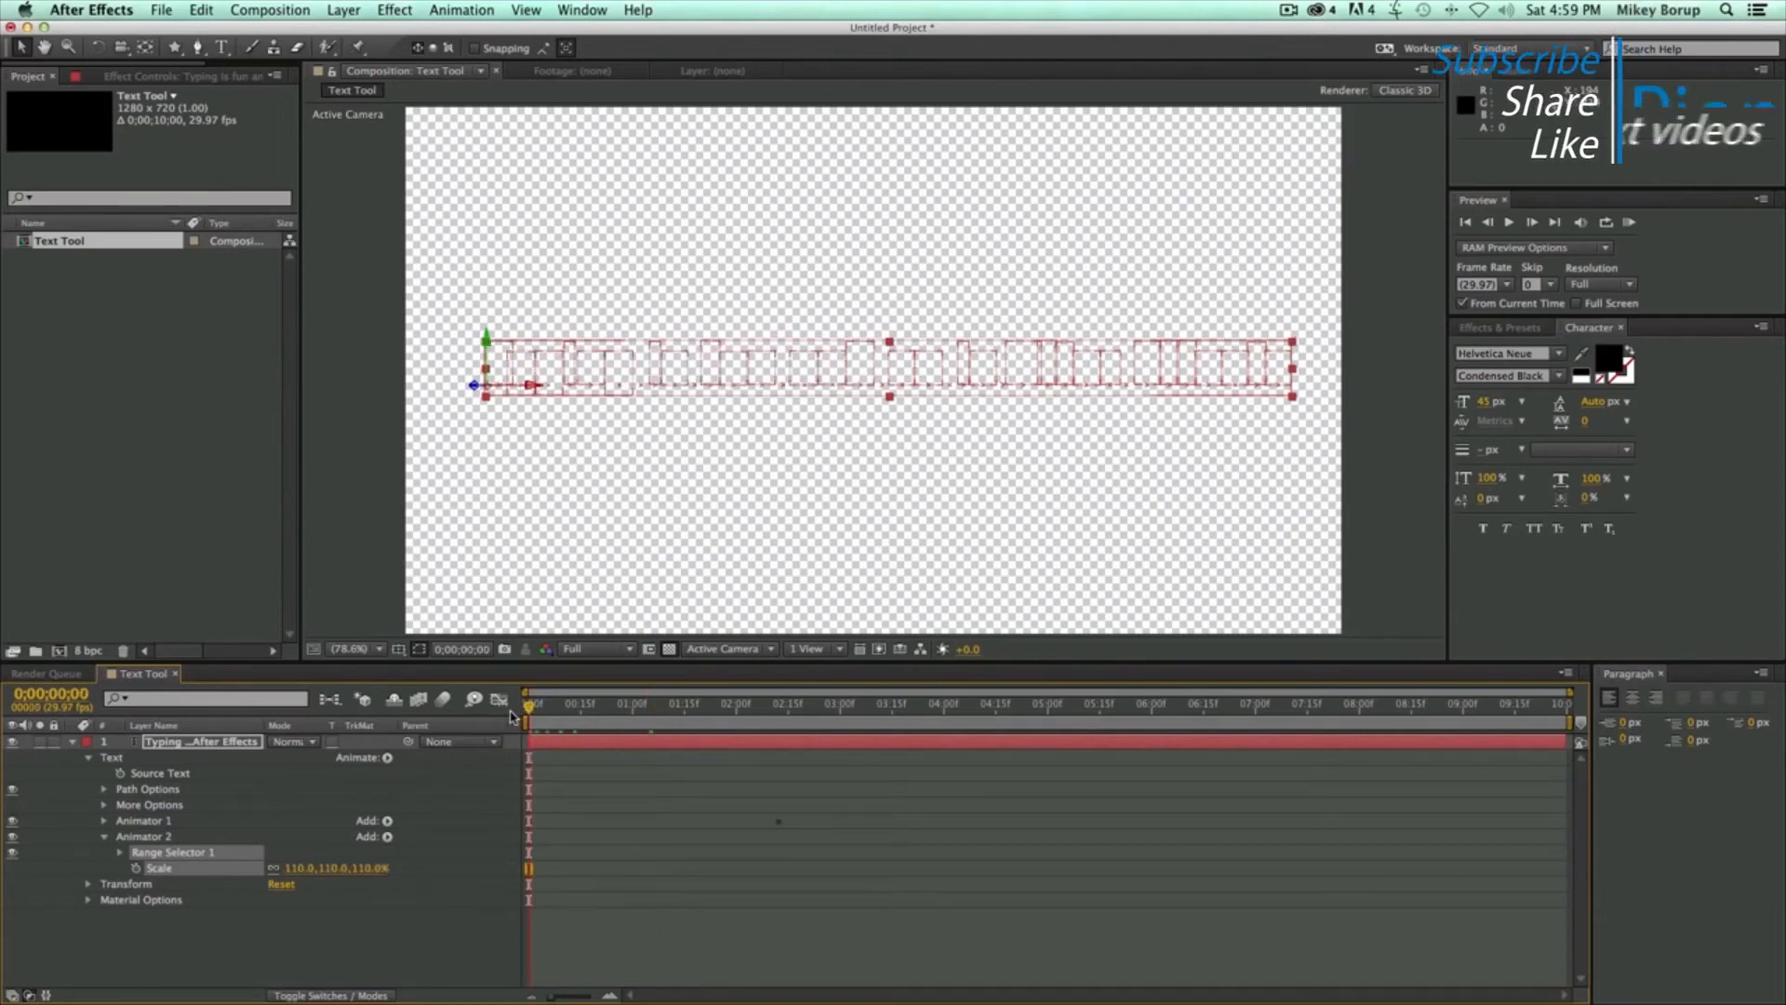
key("Page_Down")
key("Page_Down")
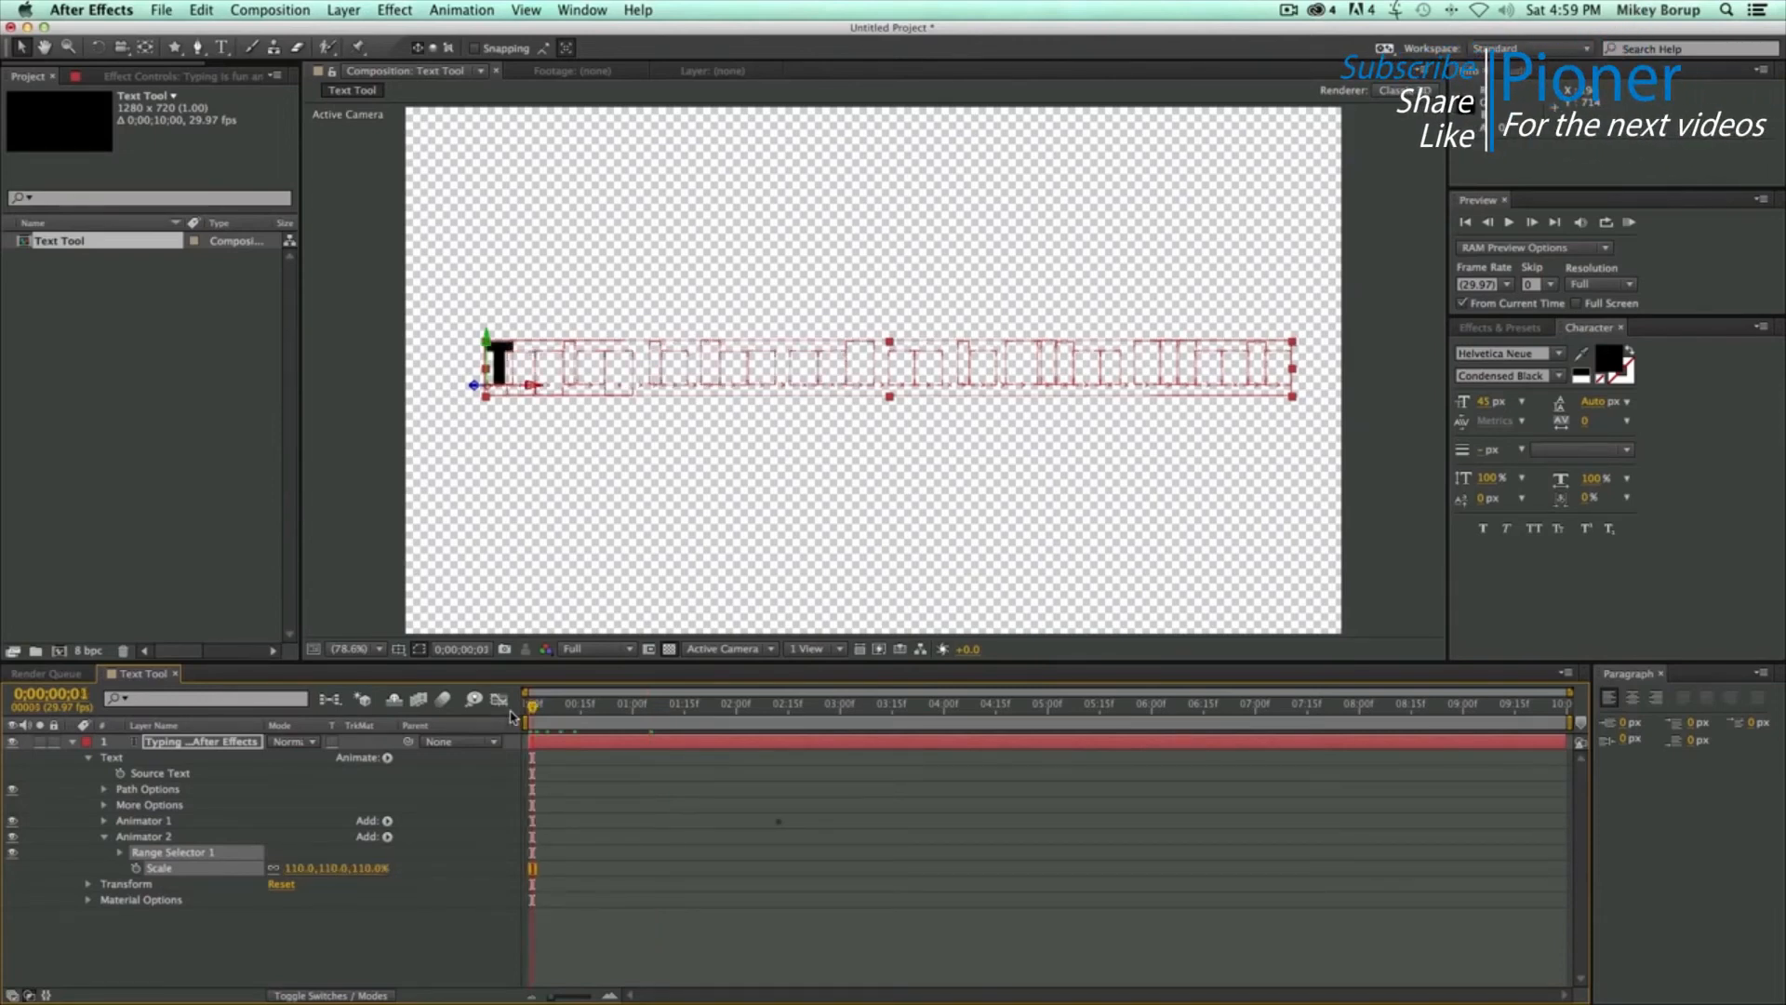
key("Page_Down")
key("Page_Down")
key("Page_Down")
key("Page_Down")
key("Page_Down")
key("Page_Down")
key("Page_Down")
key("Page_Down")
key("Page_Down")
key("Page_Down")
key("Page_Down")
key("Page_Down")
key("Page_Down")
key("Page_Down")
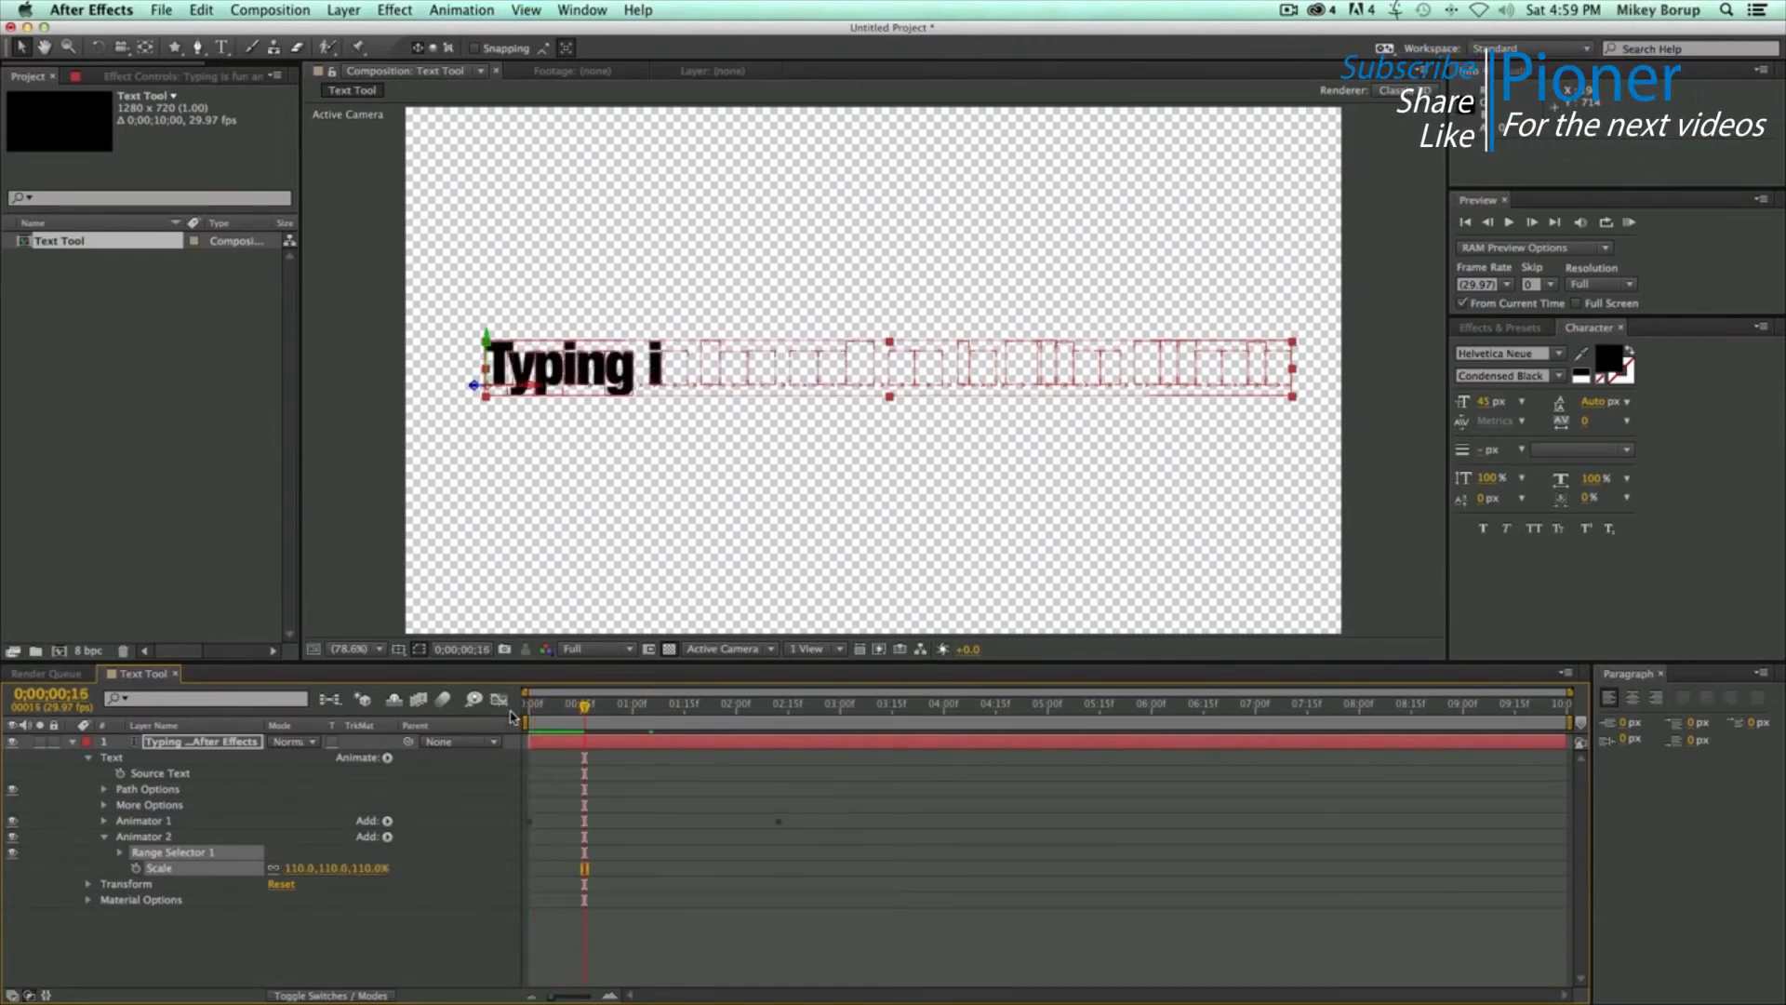
key("Page_Down")
key("Page_Down")
key("Page_Down")
key("Page_Down")
key("Page_Down")
key("Page_Down")
key("Page_Down")
key("Page_Down")
key("Page_Down")
key("Page_Down")
key("Page_Down")
key("Page_Down")
key("Page_Down")
key("Page_Down")
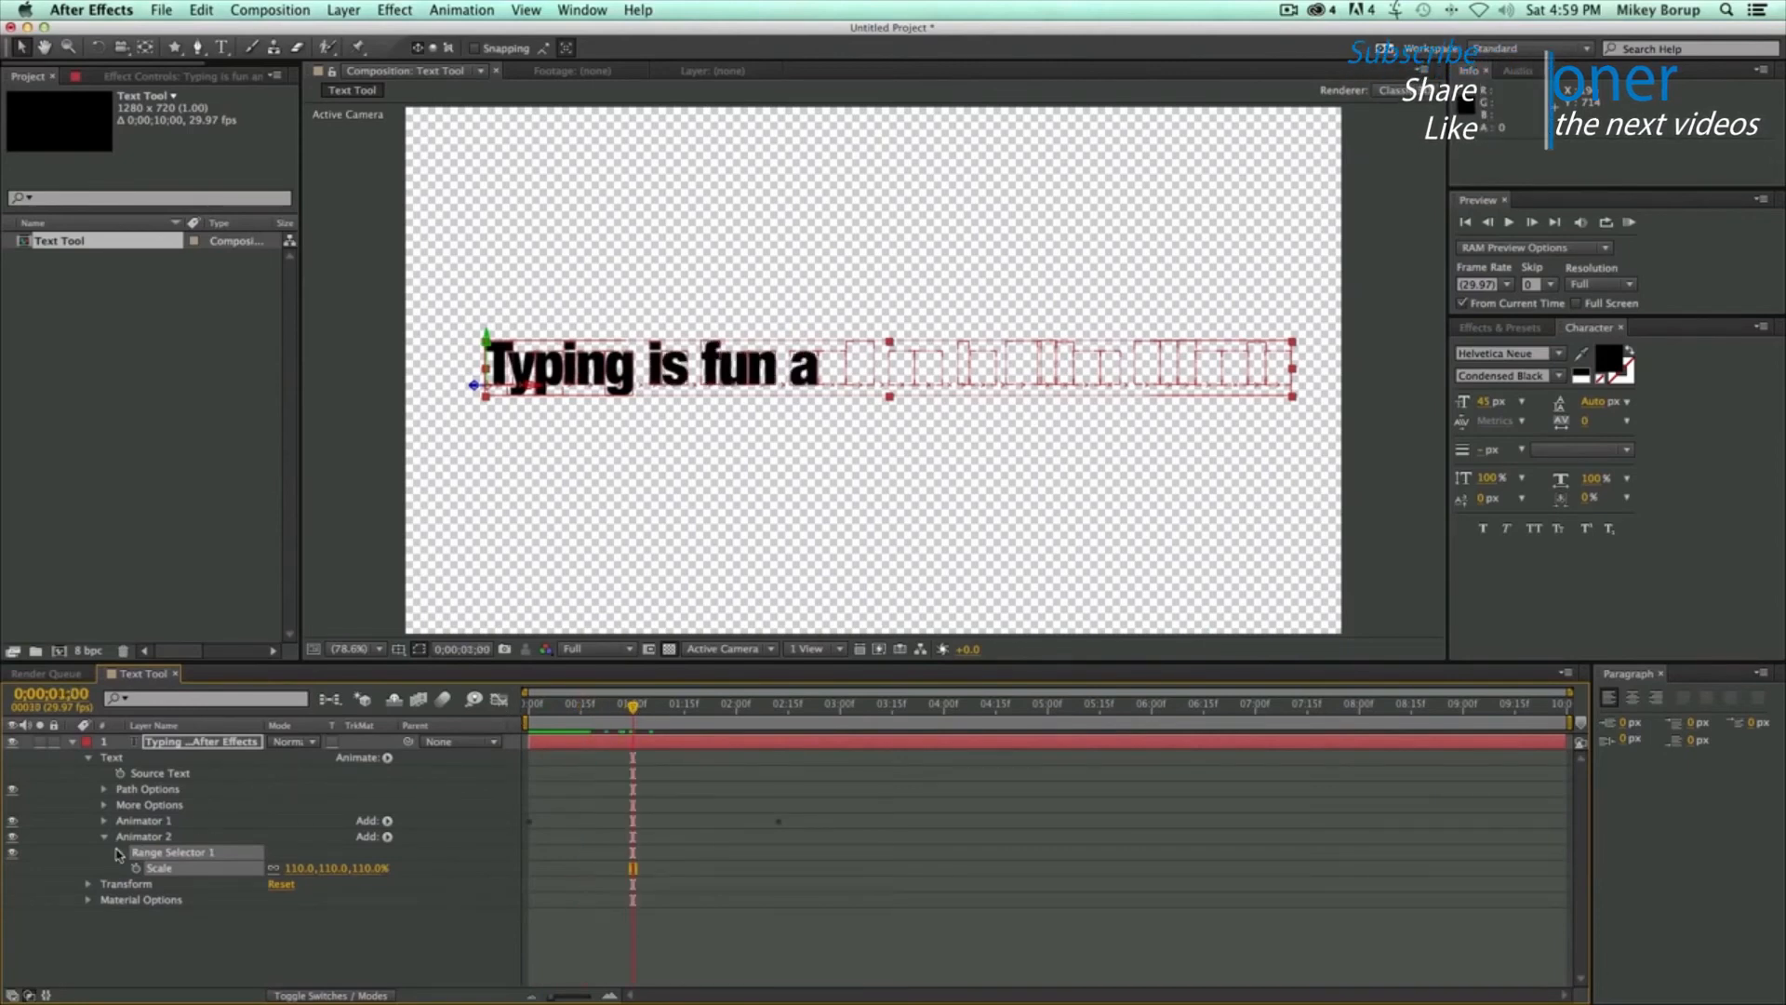
- Try a different Start value in Animator 2's range selector and undo the change
left_click(119, 852)
left_click(105, 865)
mouse_move(281, 885)
left_mouse_down()
mouse_move(257, 886)
mouse_move(318, 873)
mouse_move(273, 872)
left_mouse_up()
key("super+z")
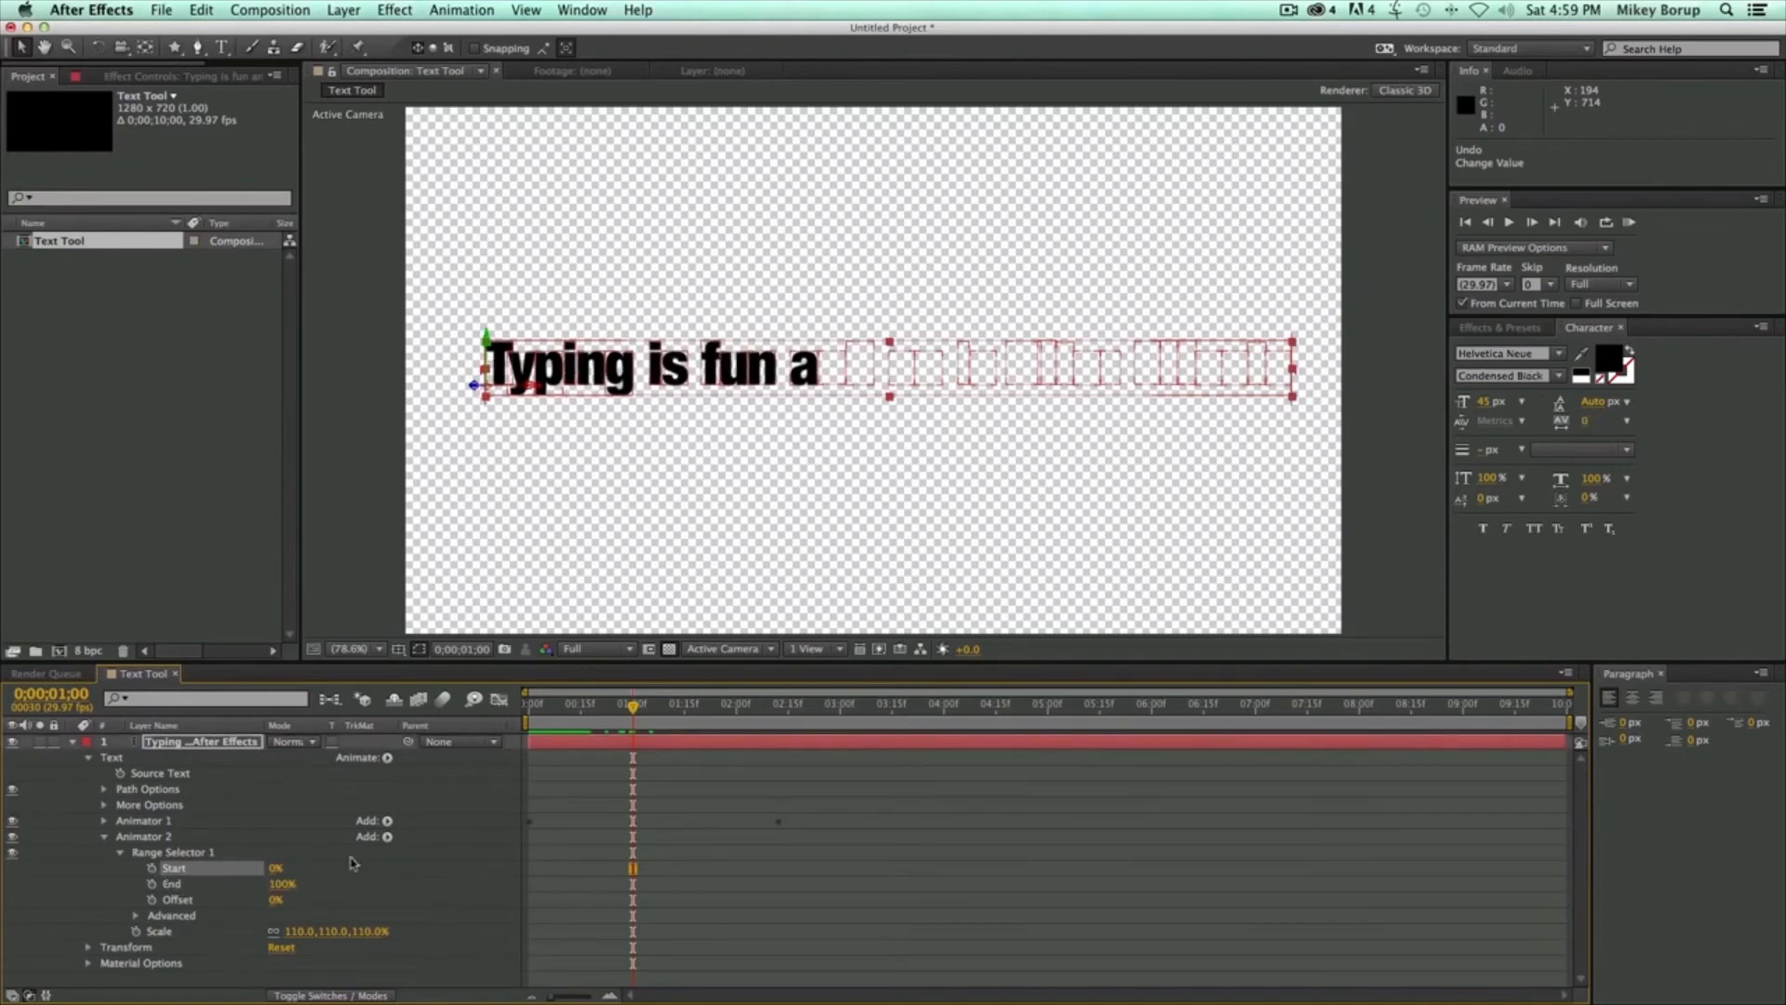
- Copy the two Start keyframes of Animator 1's range selector with the time at the first frame
left_click_drag(591, 723, 515, 712)
left_click(105, 821)
left_click_drag(814, 873, 523, 854)
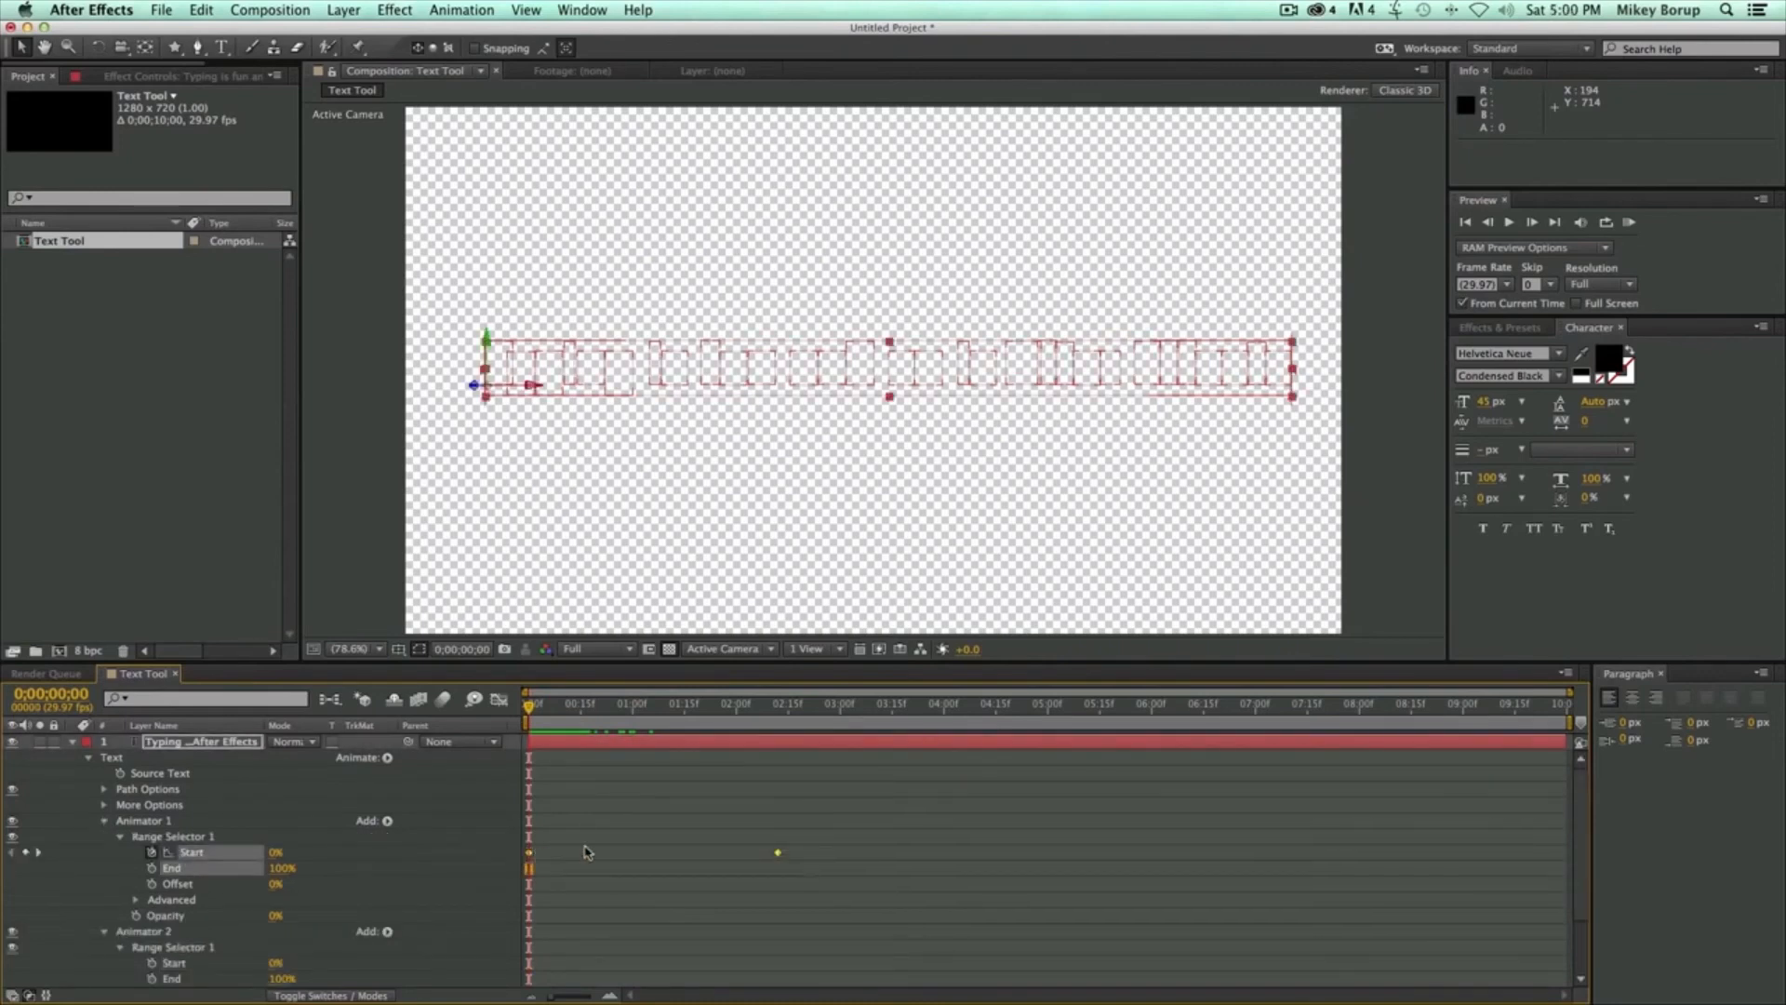
key("ctrl+c")
scroll(591, 854, "down", 2)
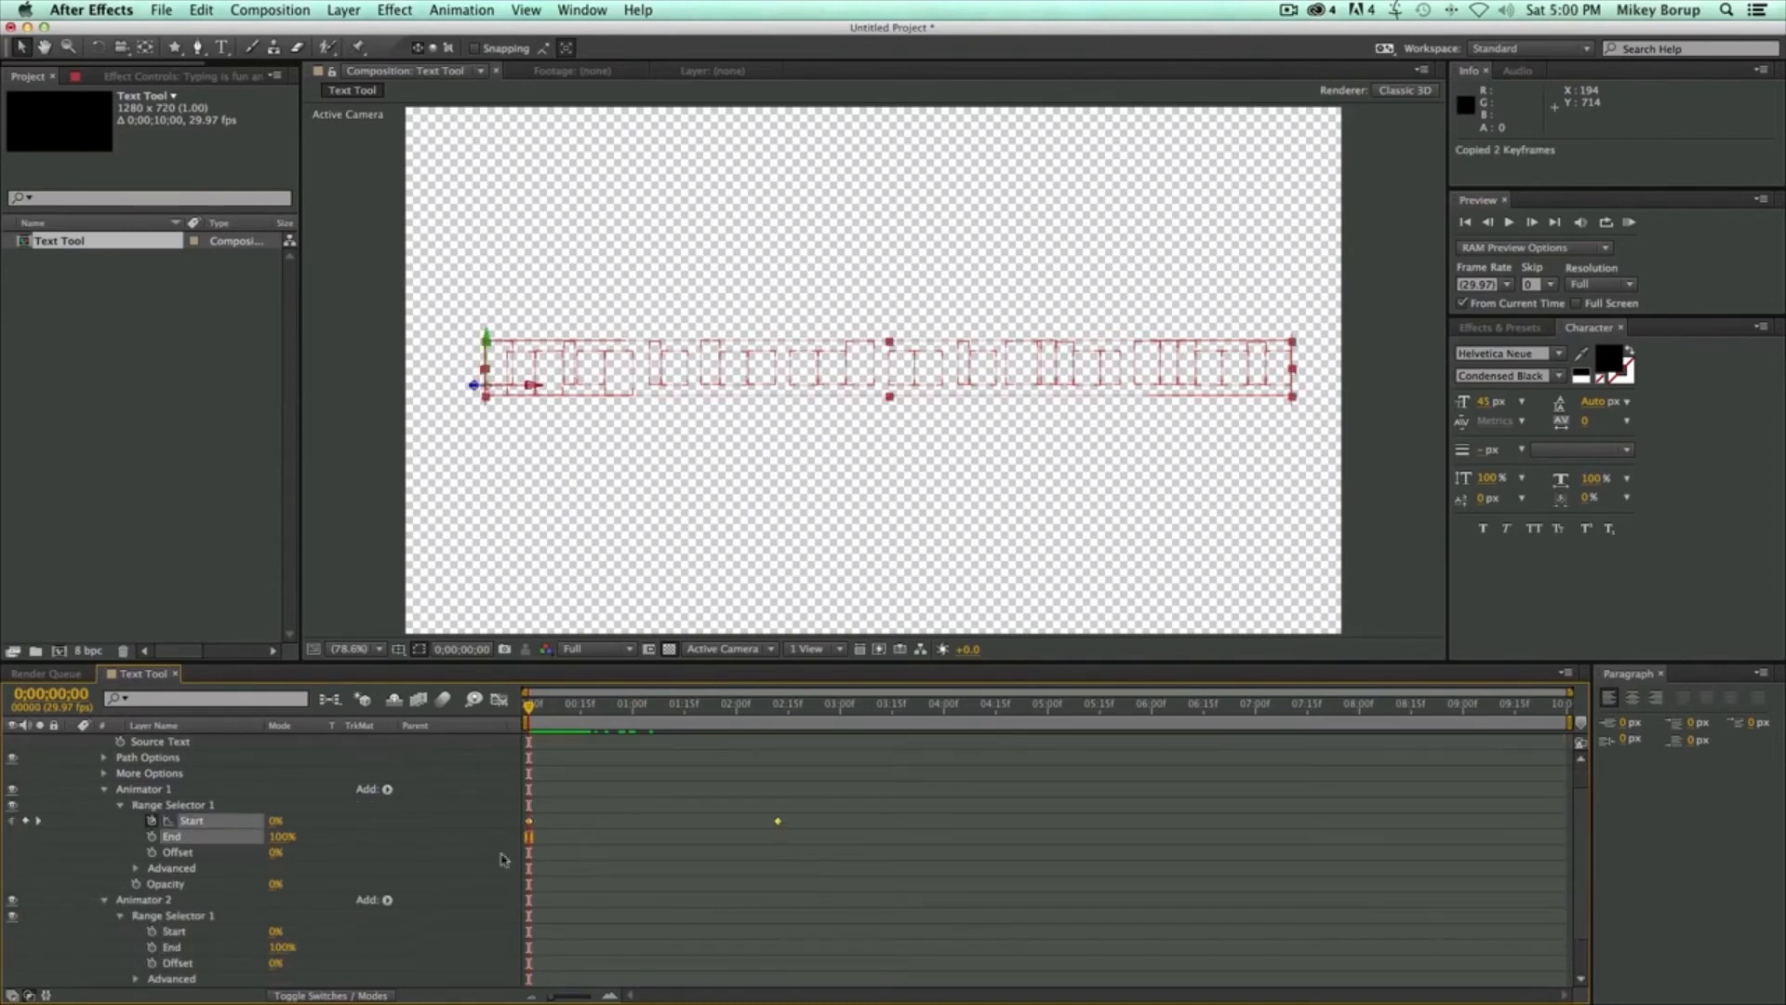
scroll(242, 826, "down", 1)
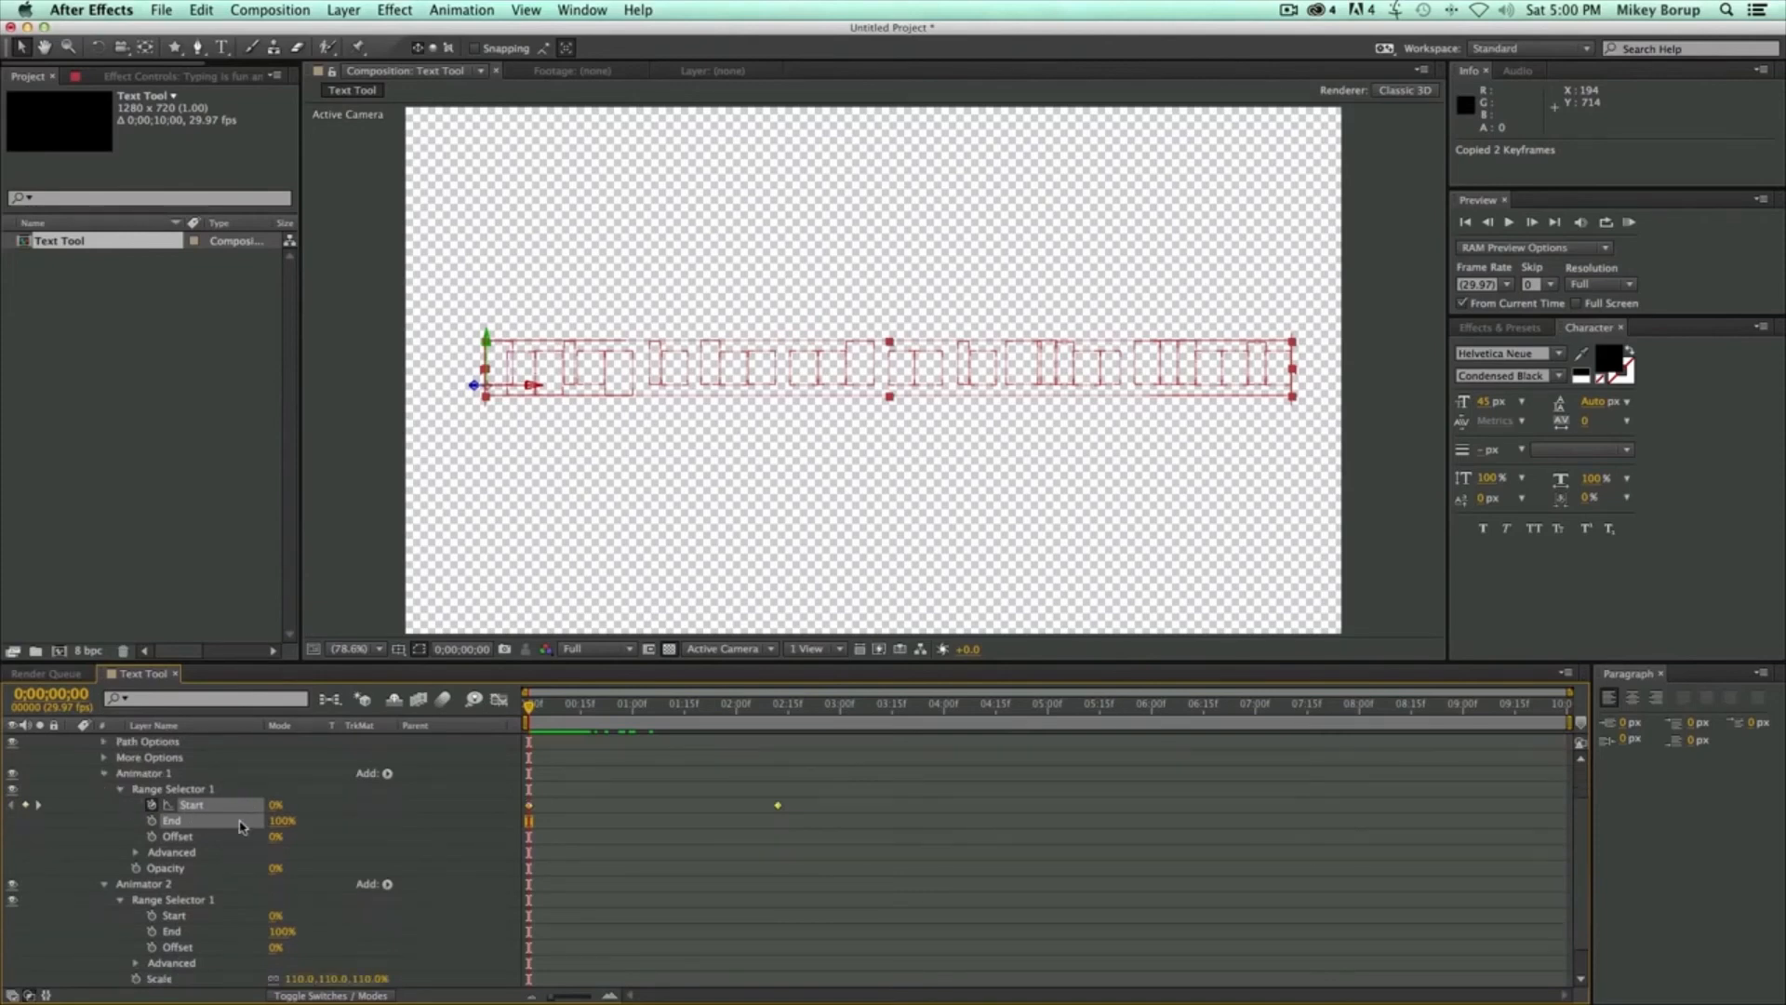
- Find the frame where the first letter appears, 0;00;00;02, and paste the copied keyframes onto Animator 2's Start property there
left_click(175, 916)
key("Page_Down")
key("Page_Down")
key("Page_Down")
key("Page_Down")
key("Page_Up")
key("Page_Up")
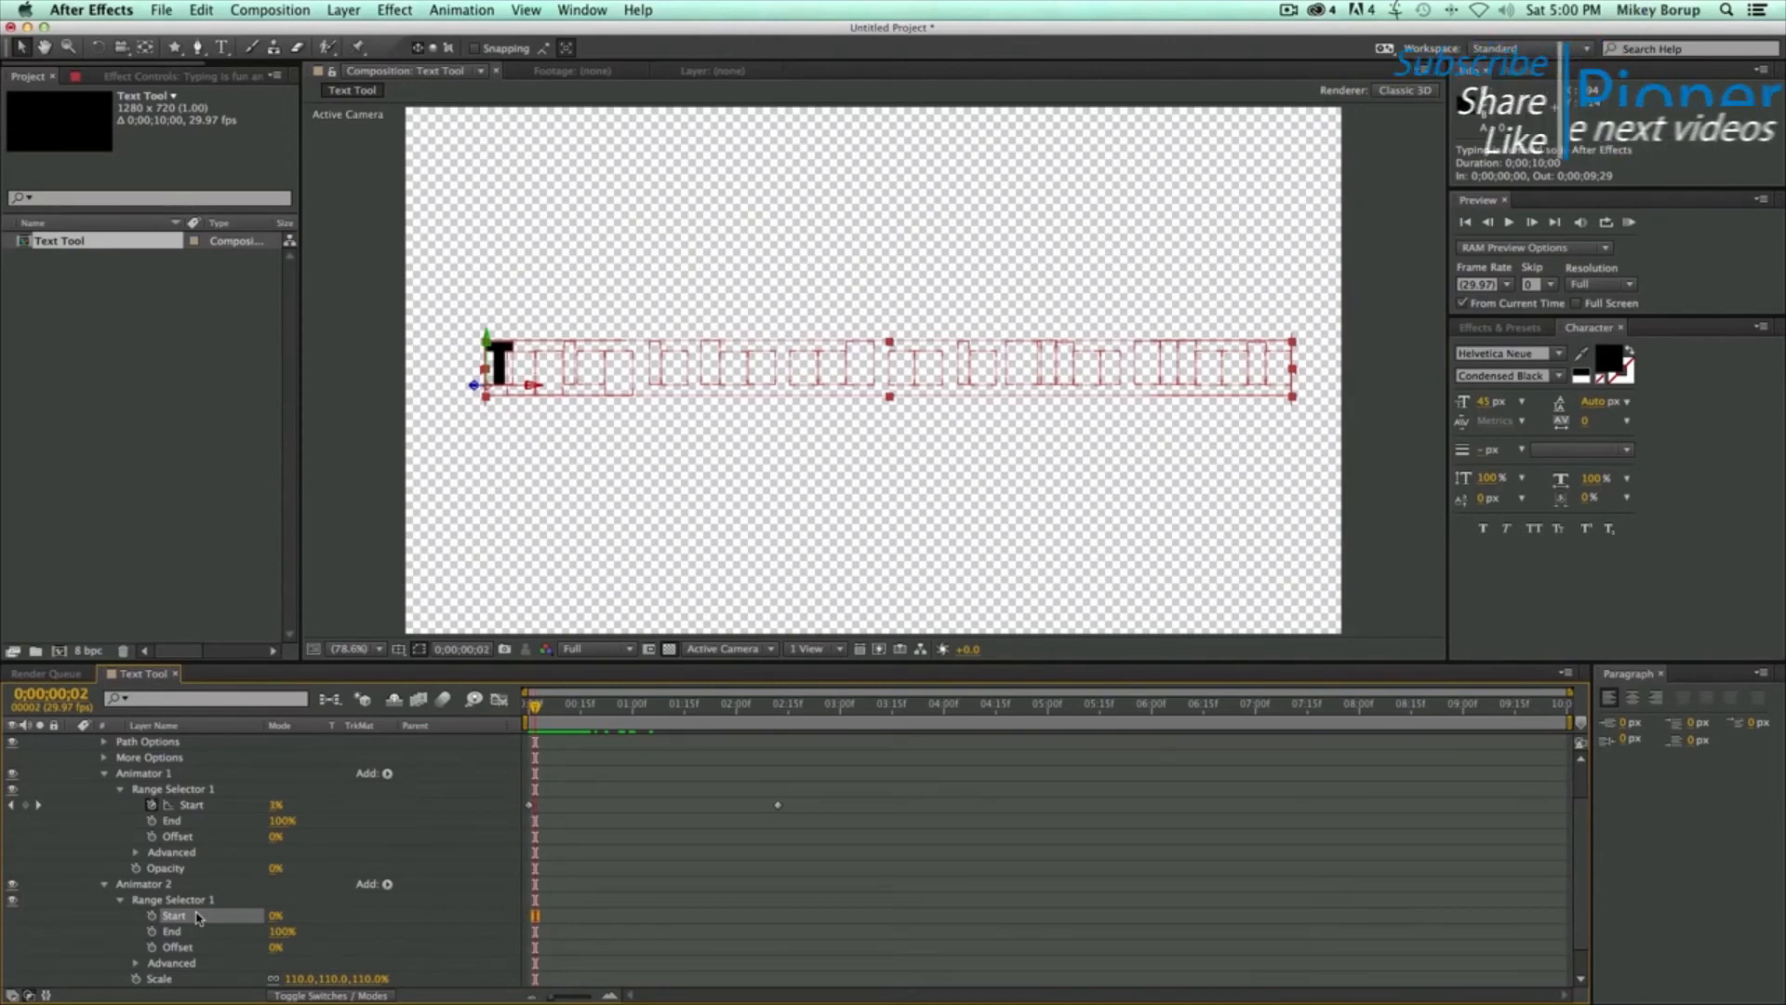
key("Page_Up")
key("Page_Up")
key("Page_Down")
key("Page_Down")
key("Page_Up")
key("Page_Up")
key("Page_Down")
key("Page_Down")
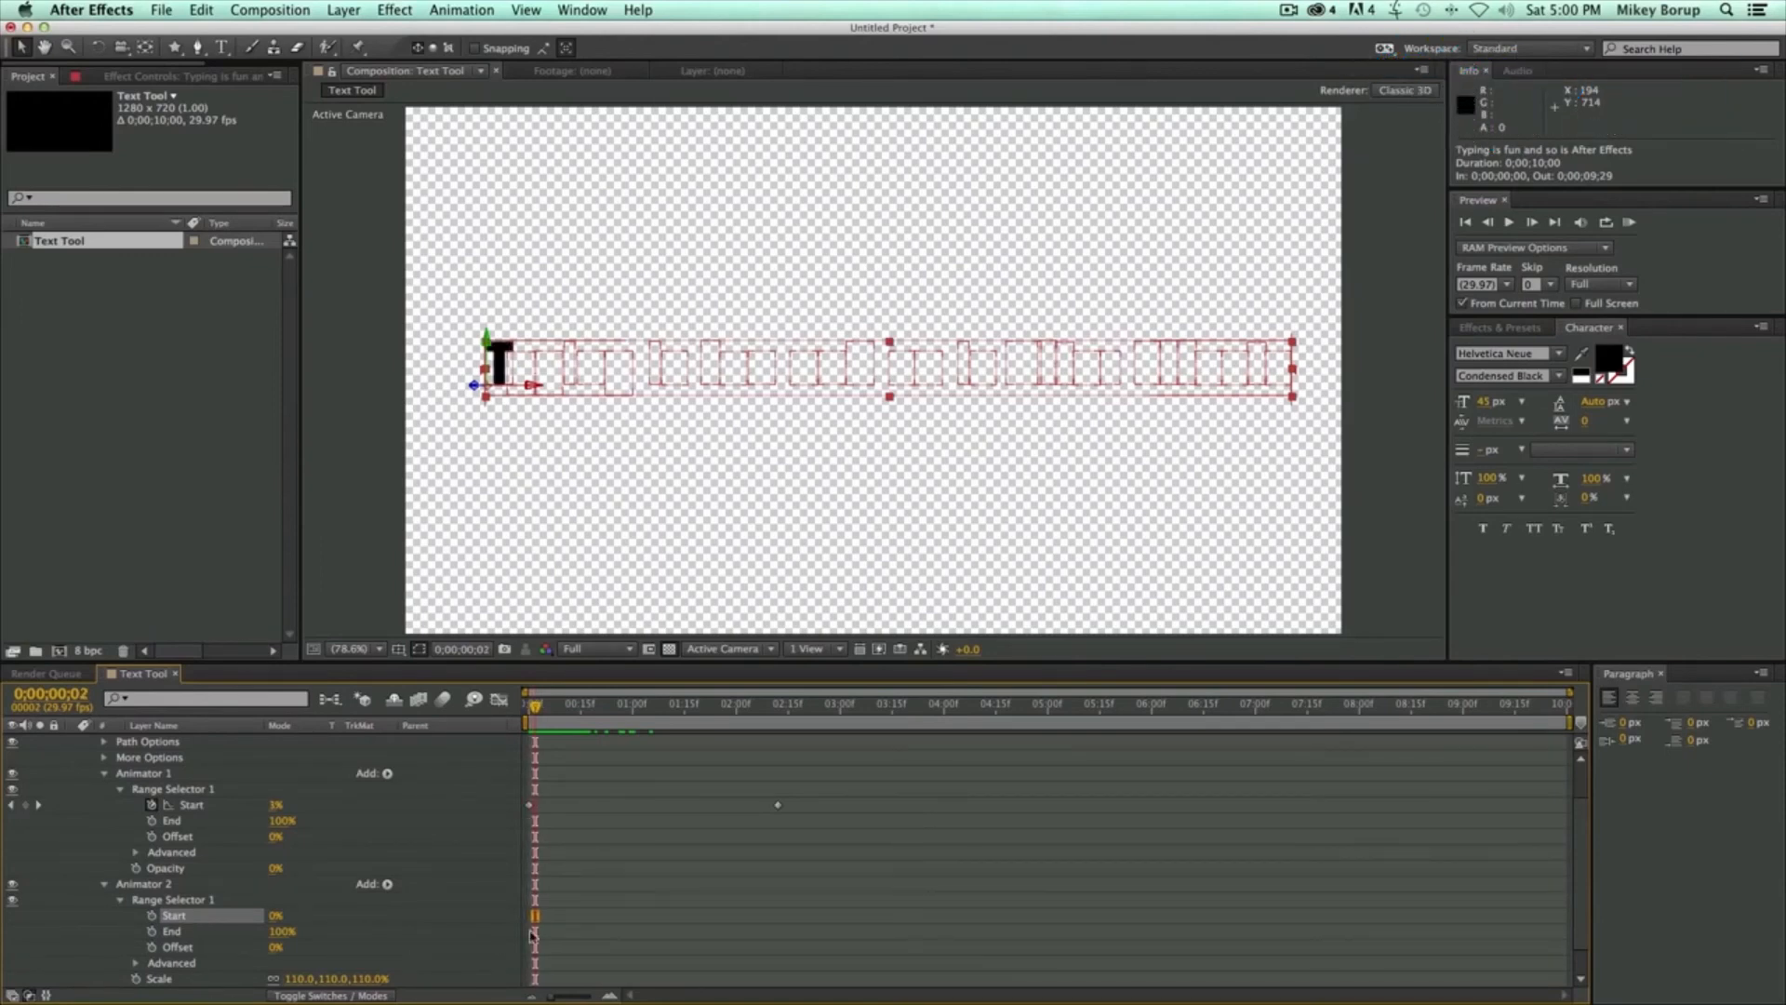
key("super+v")
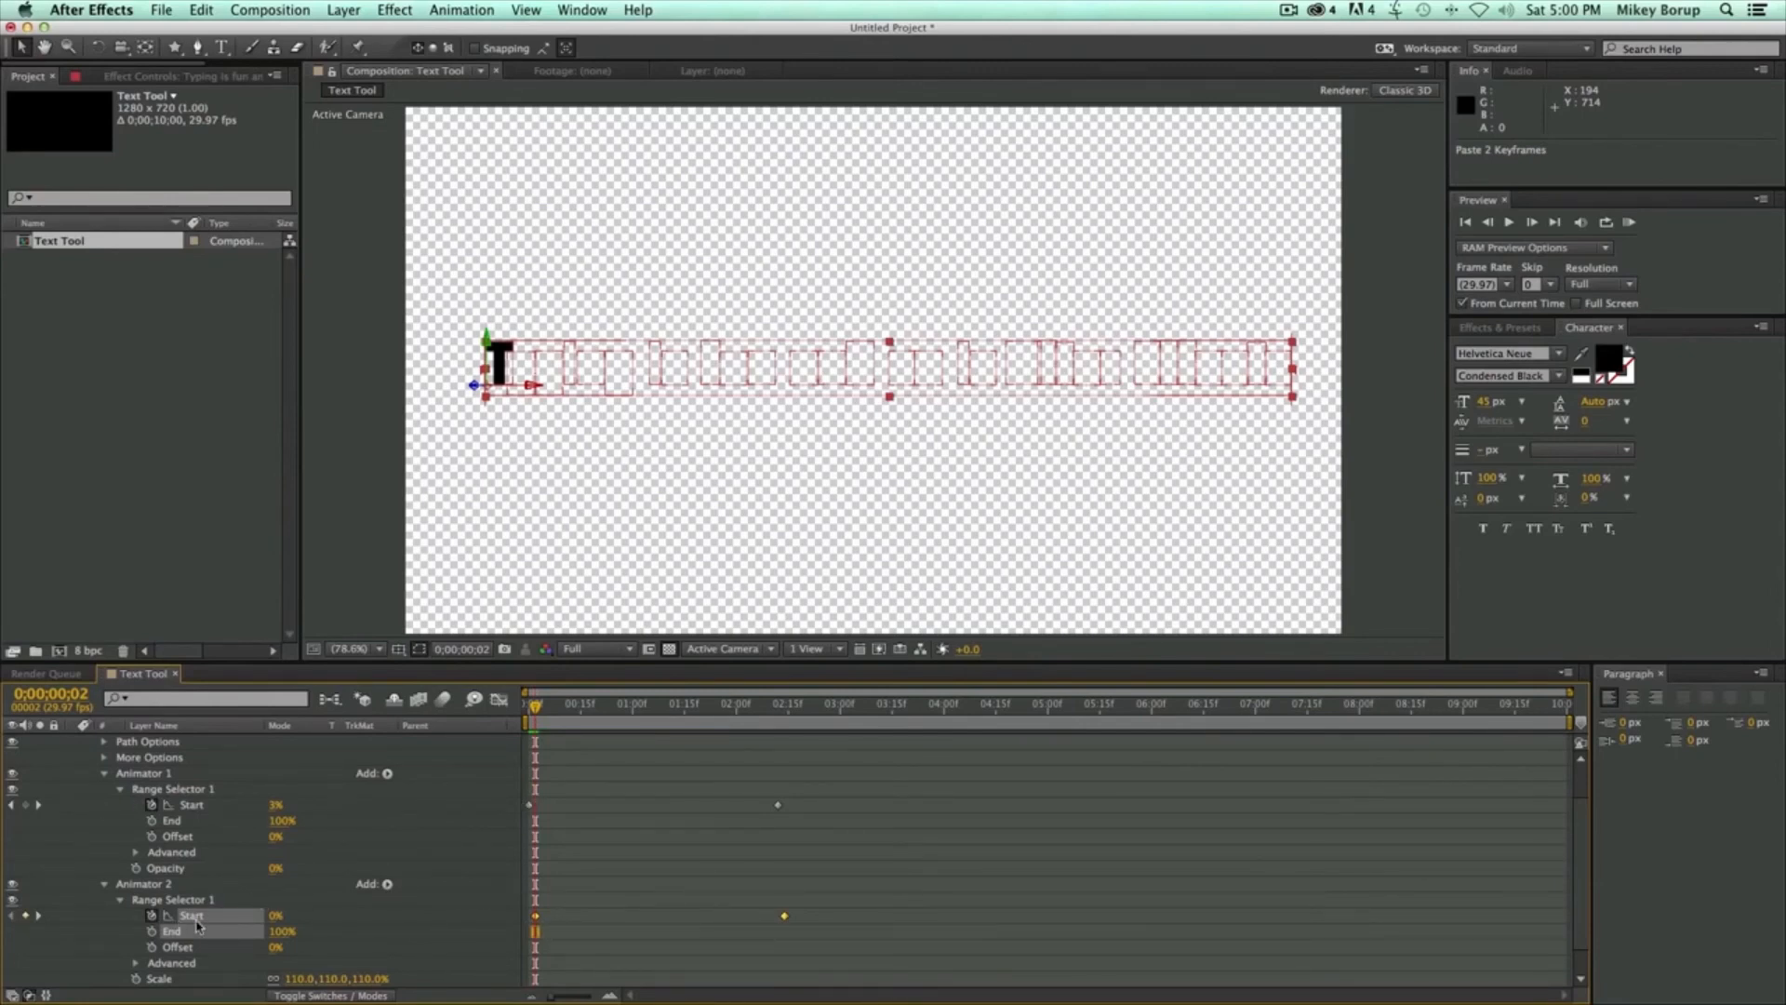
- Scrub to Animator 2's last Start keyframe and play the offset typing animation from the first frame
left_click_drag(755, 709, 779, 714)
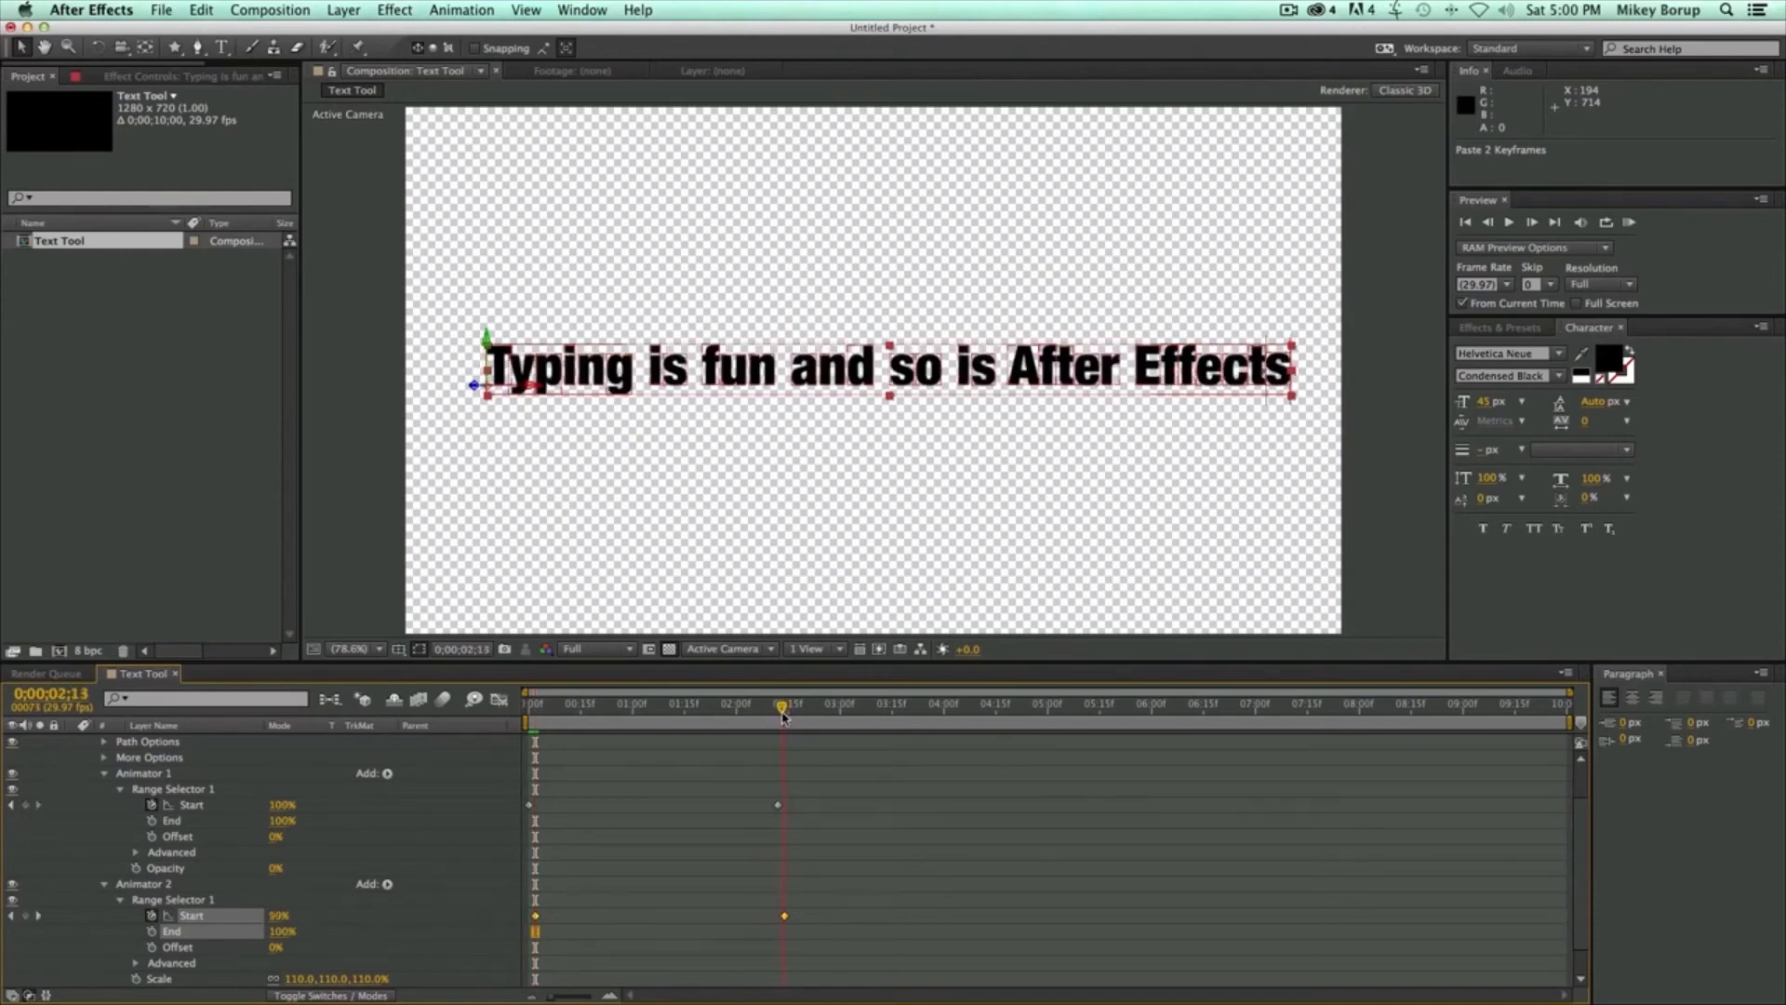
left_click_drag(723, 710, 468, 749)
left_click(879, 909)
key("space")
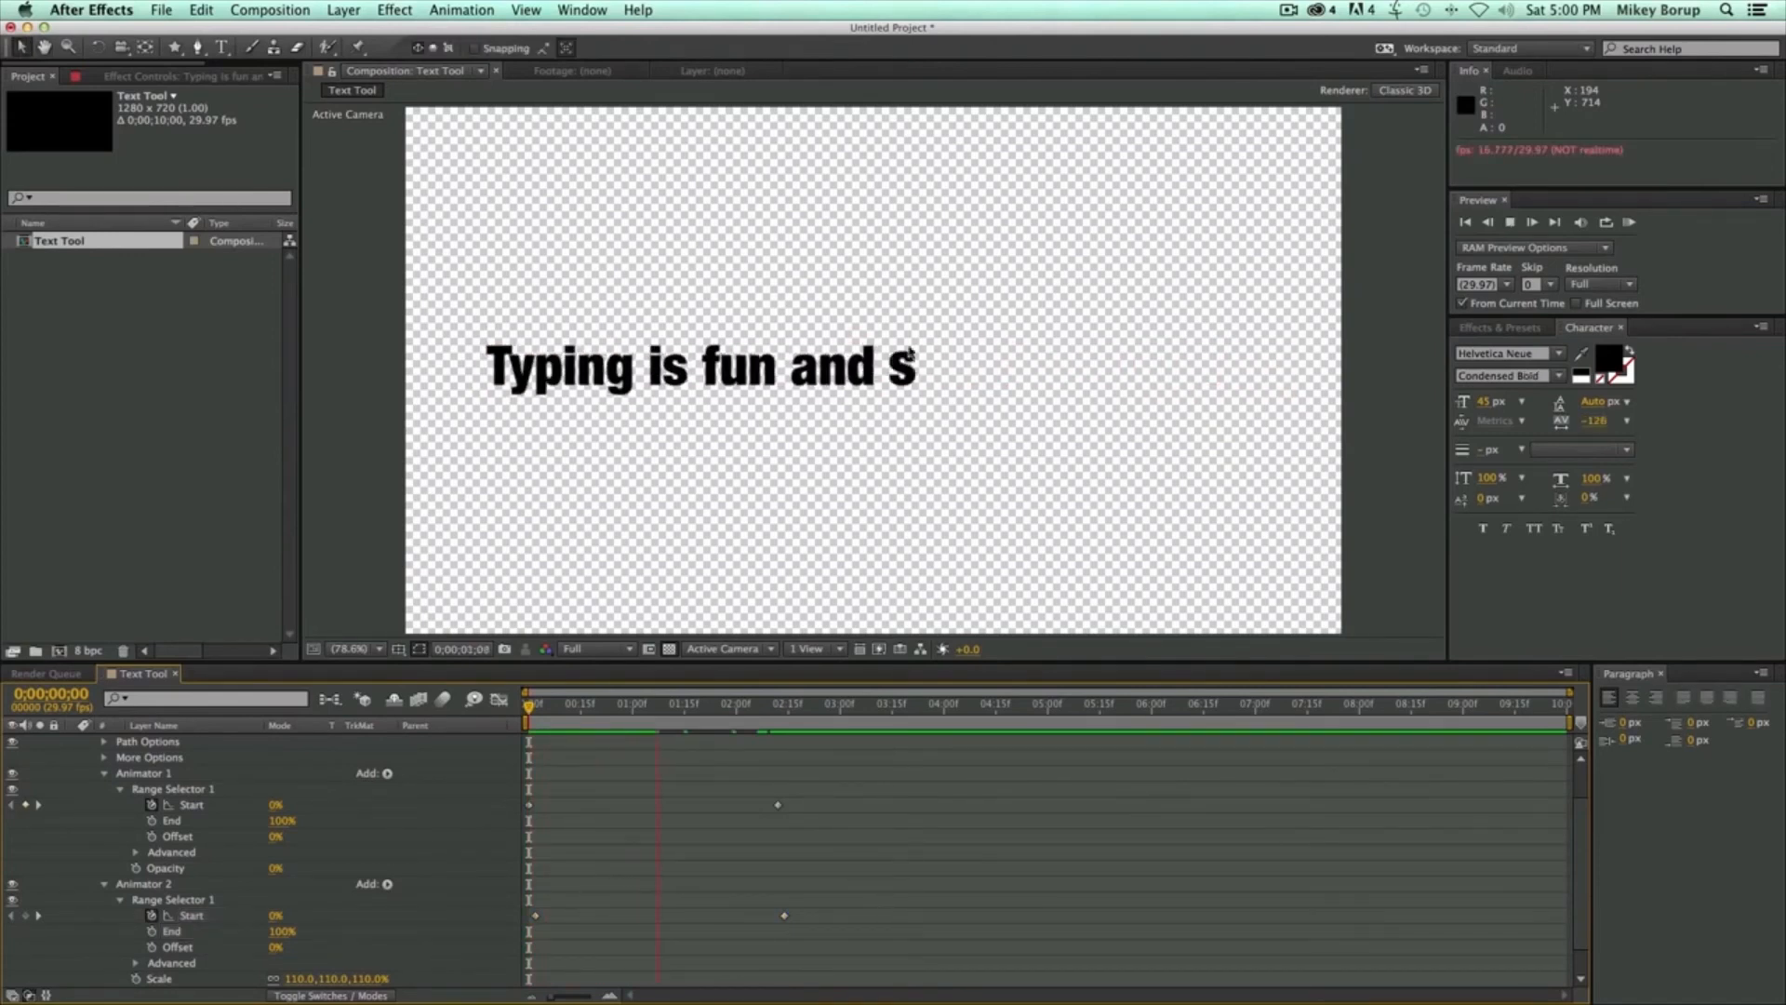
key("space")
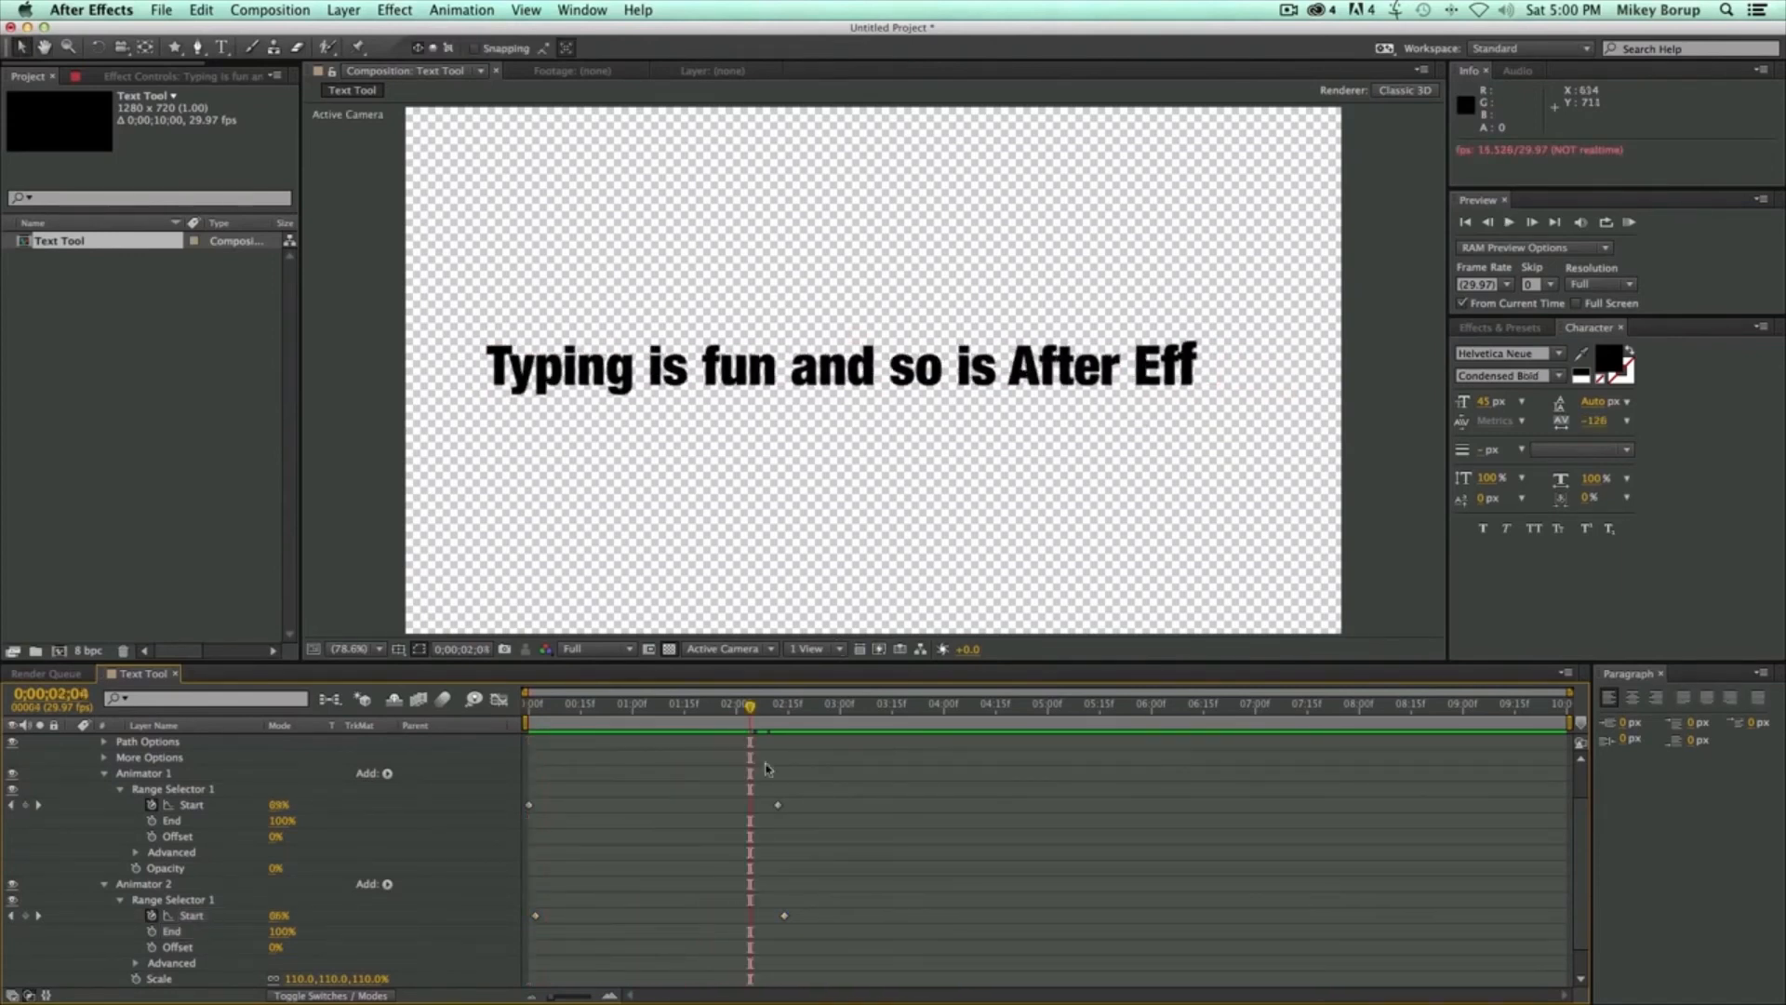
key("Home")
key("space")
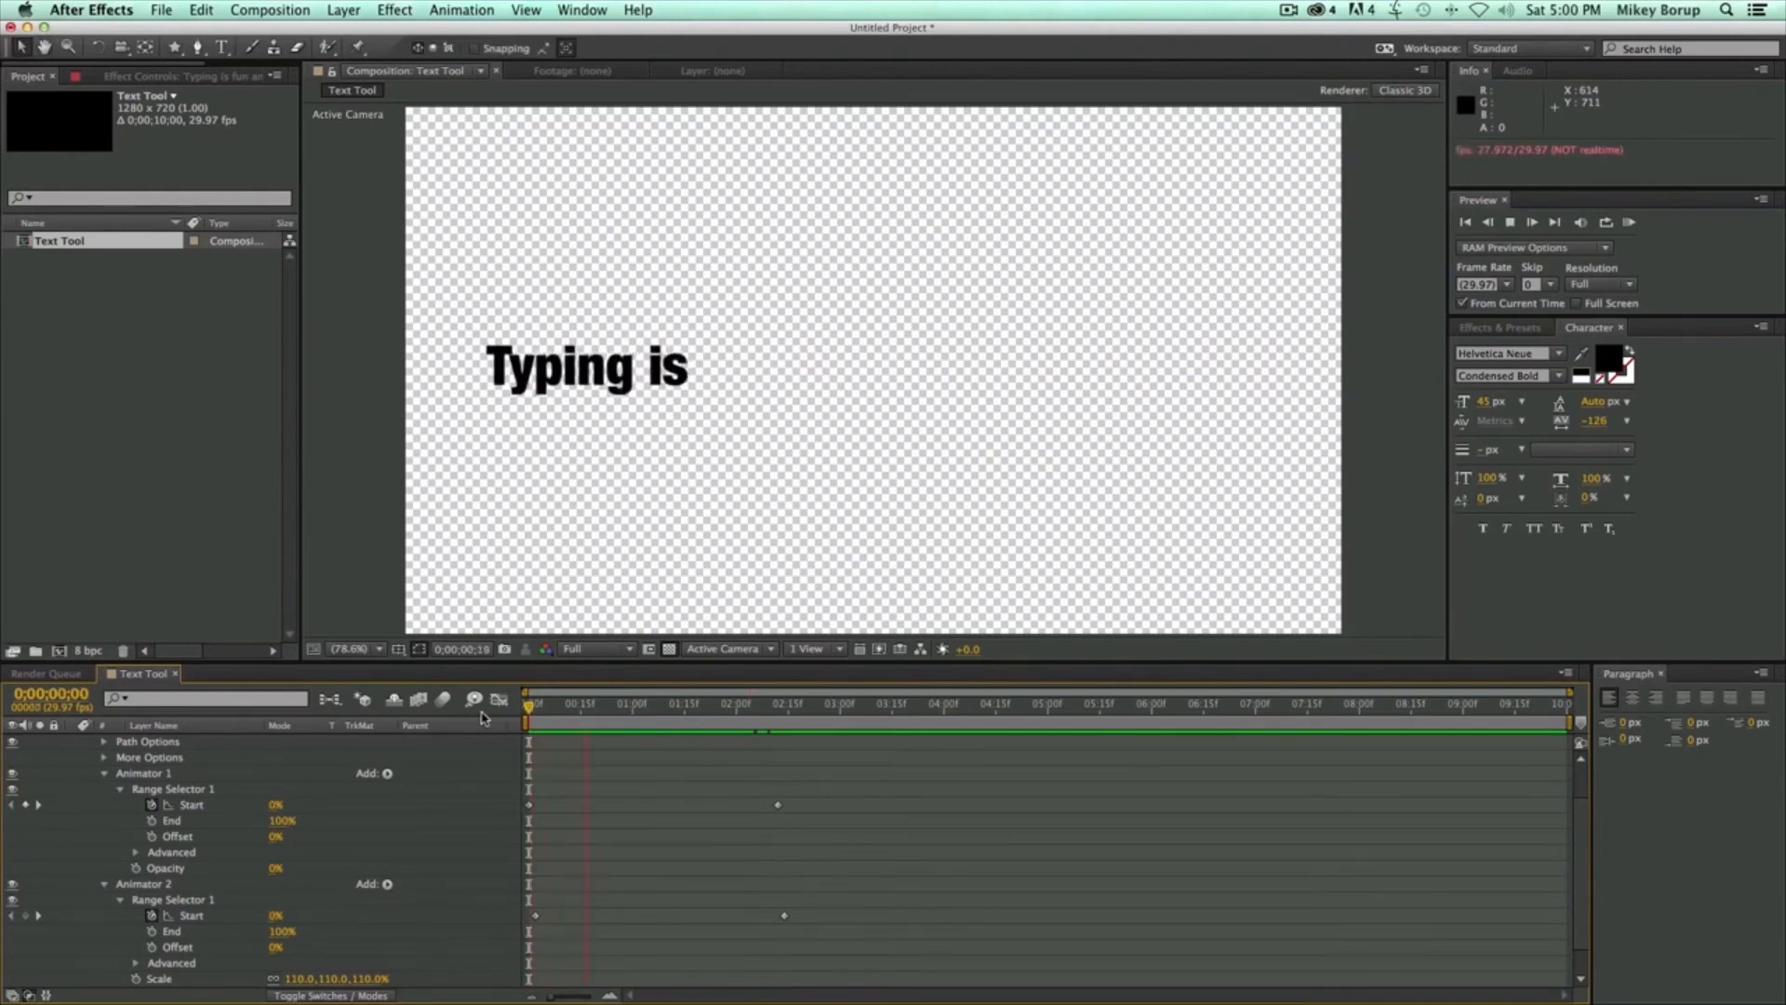
key("space")
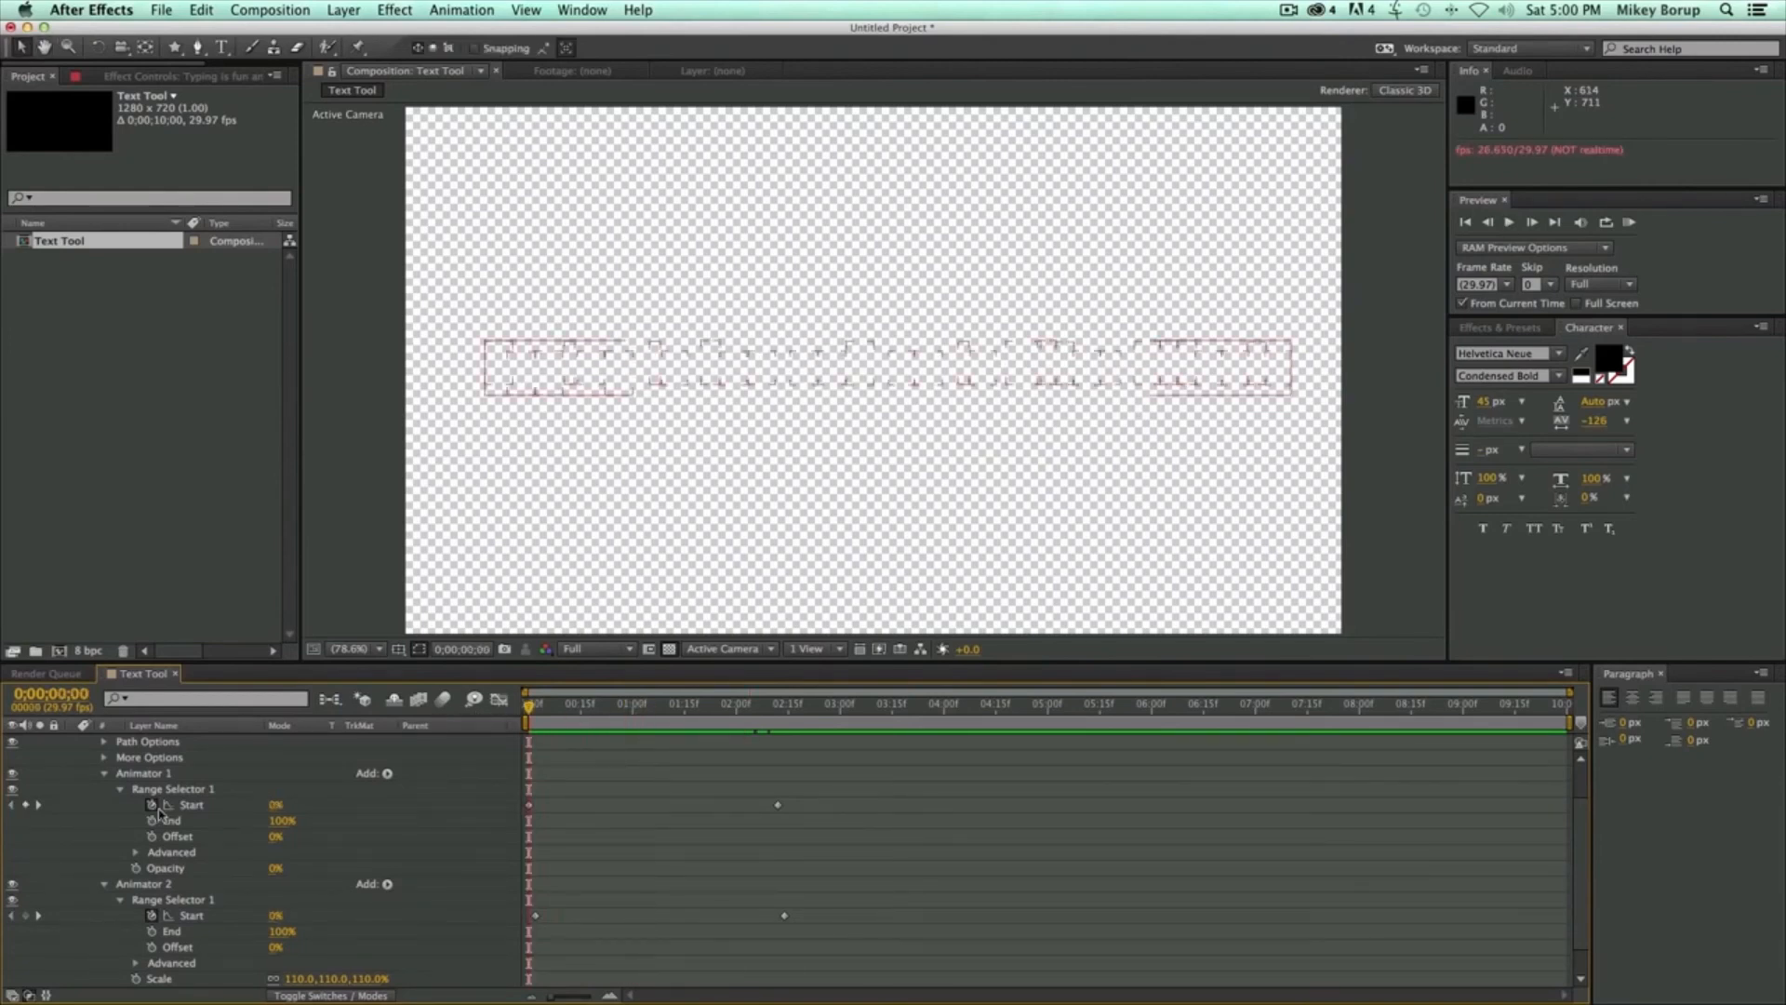
- Set Smoothness to 0% in Animator 2's advanced range selector options and preview the typing up to 0;00;02;03
scroll(165, 845, "down", 1)
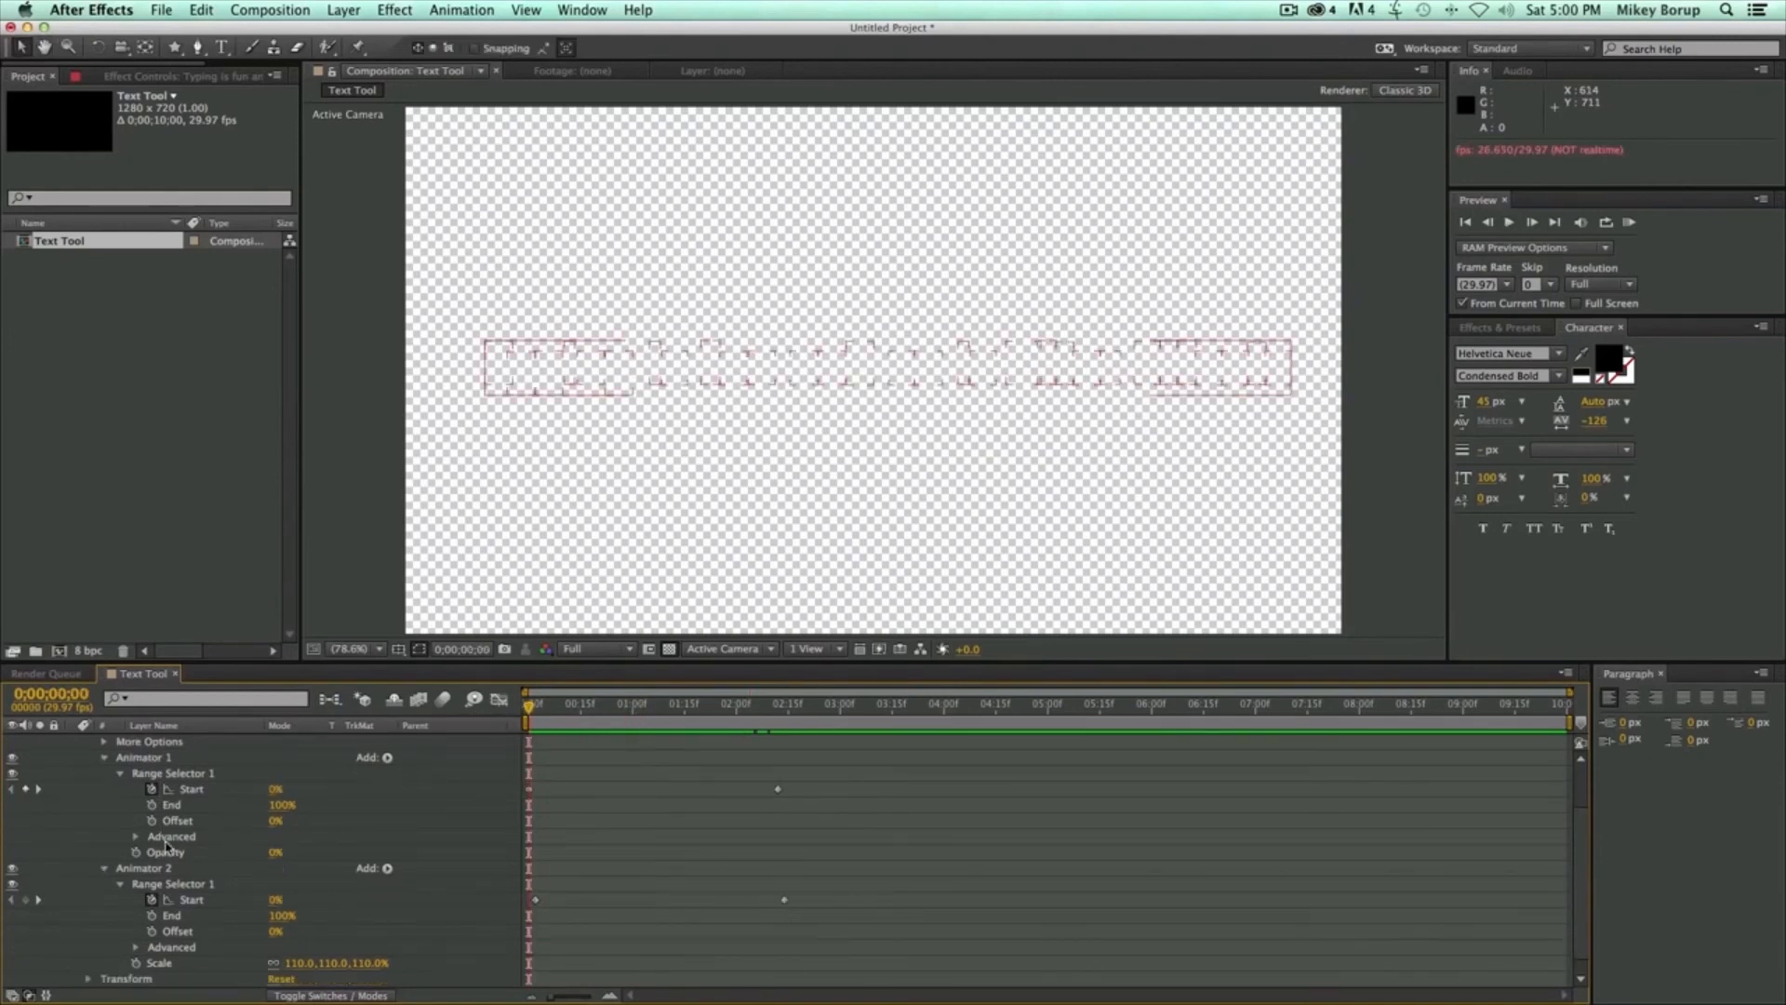
left_click(135, 947)
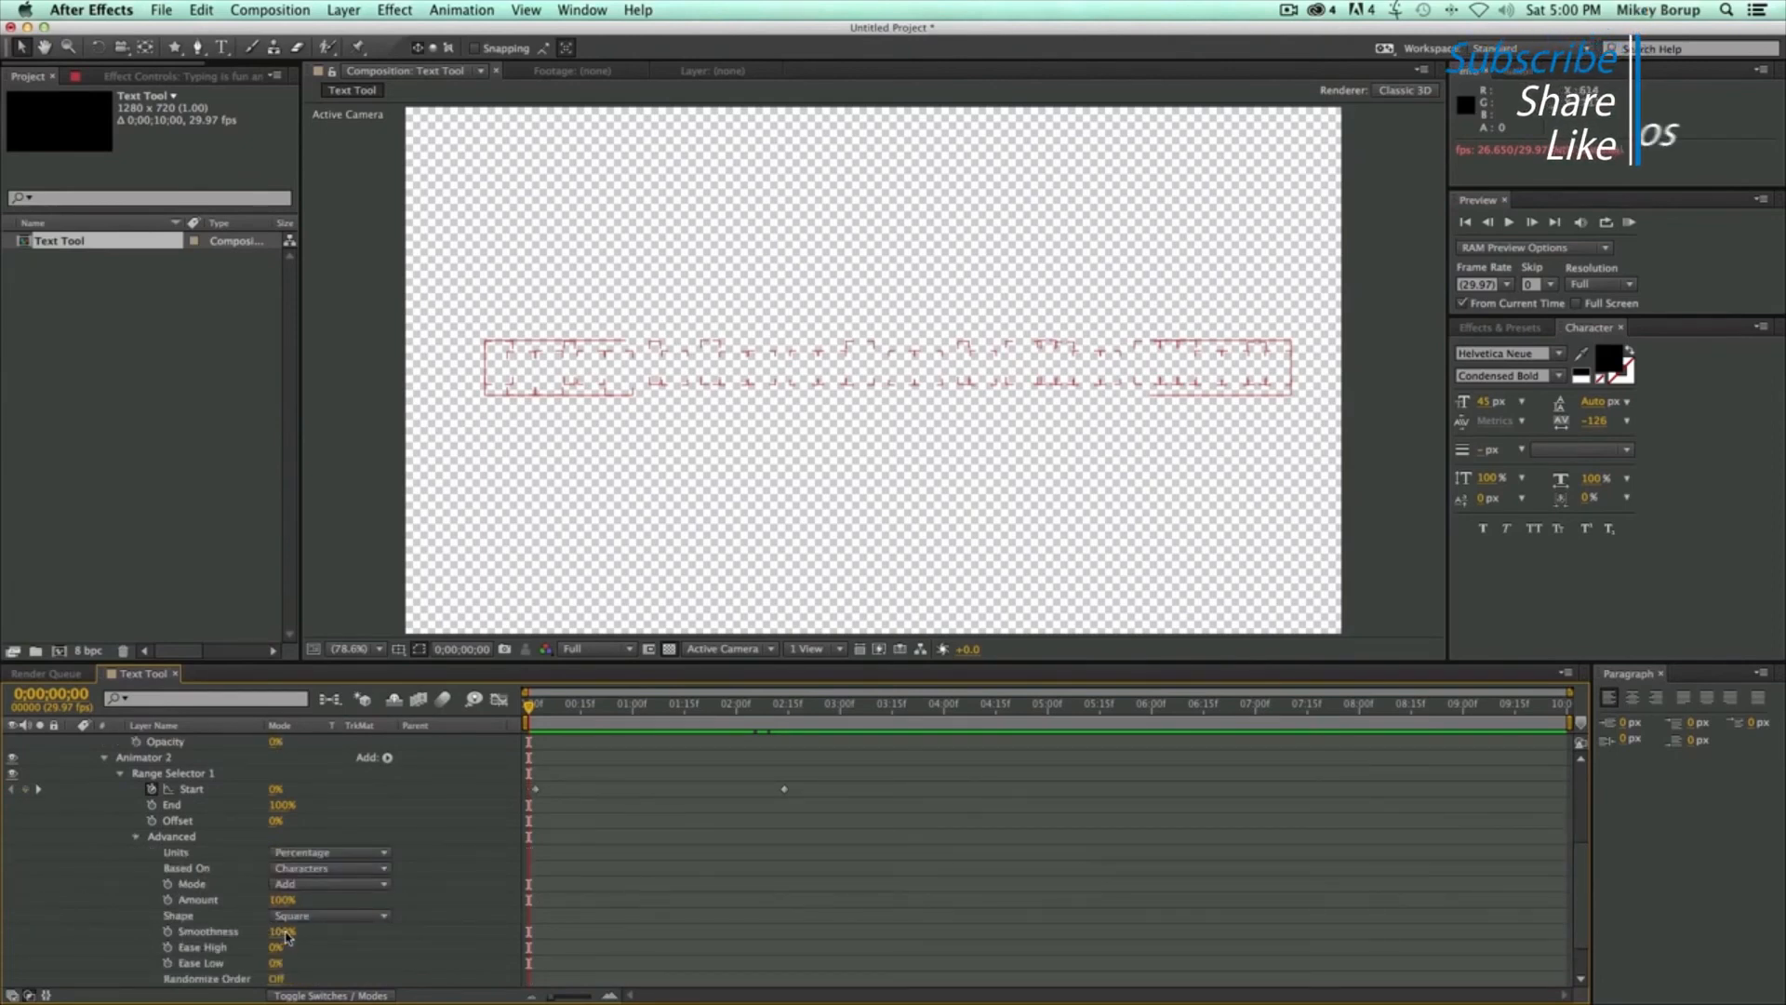
key("space")
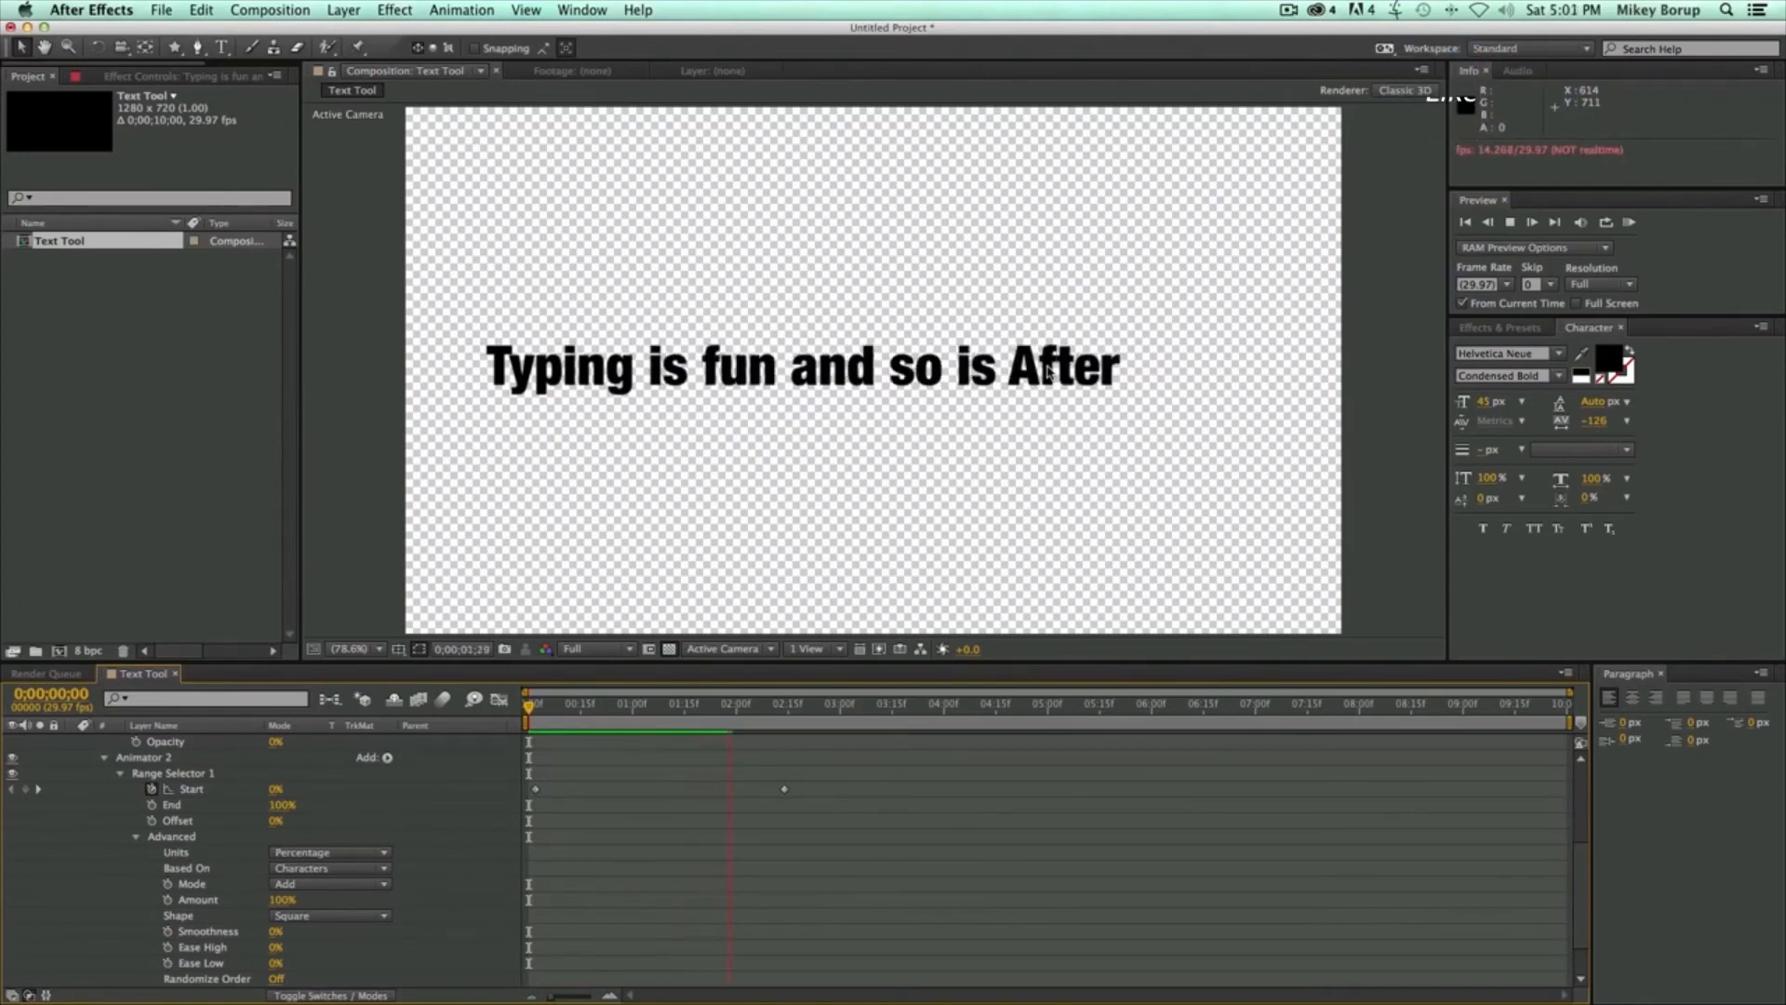
key("space")
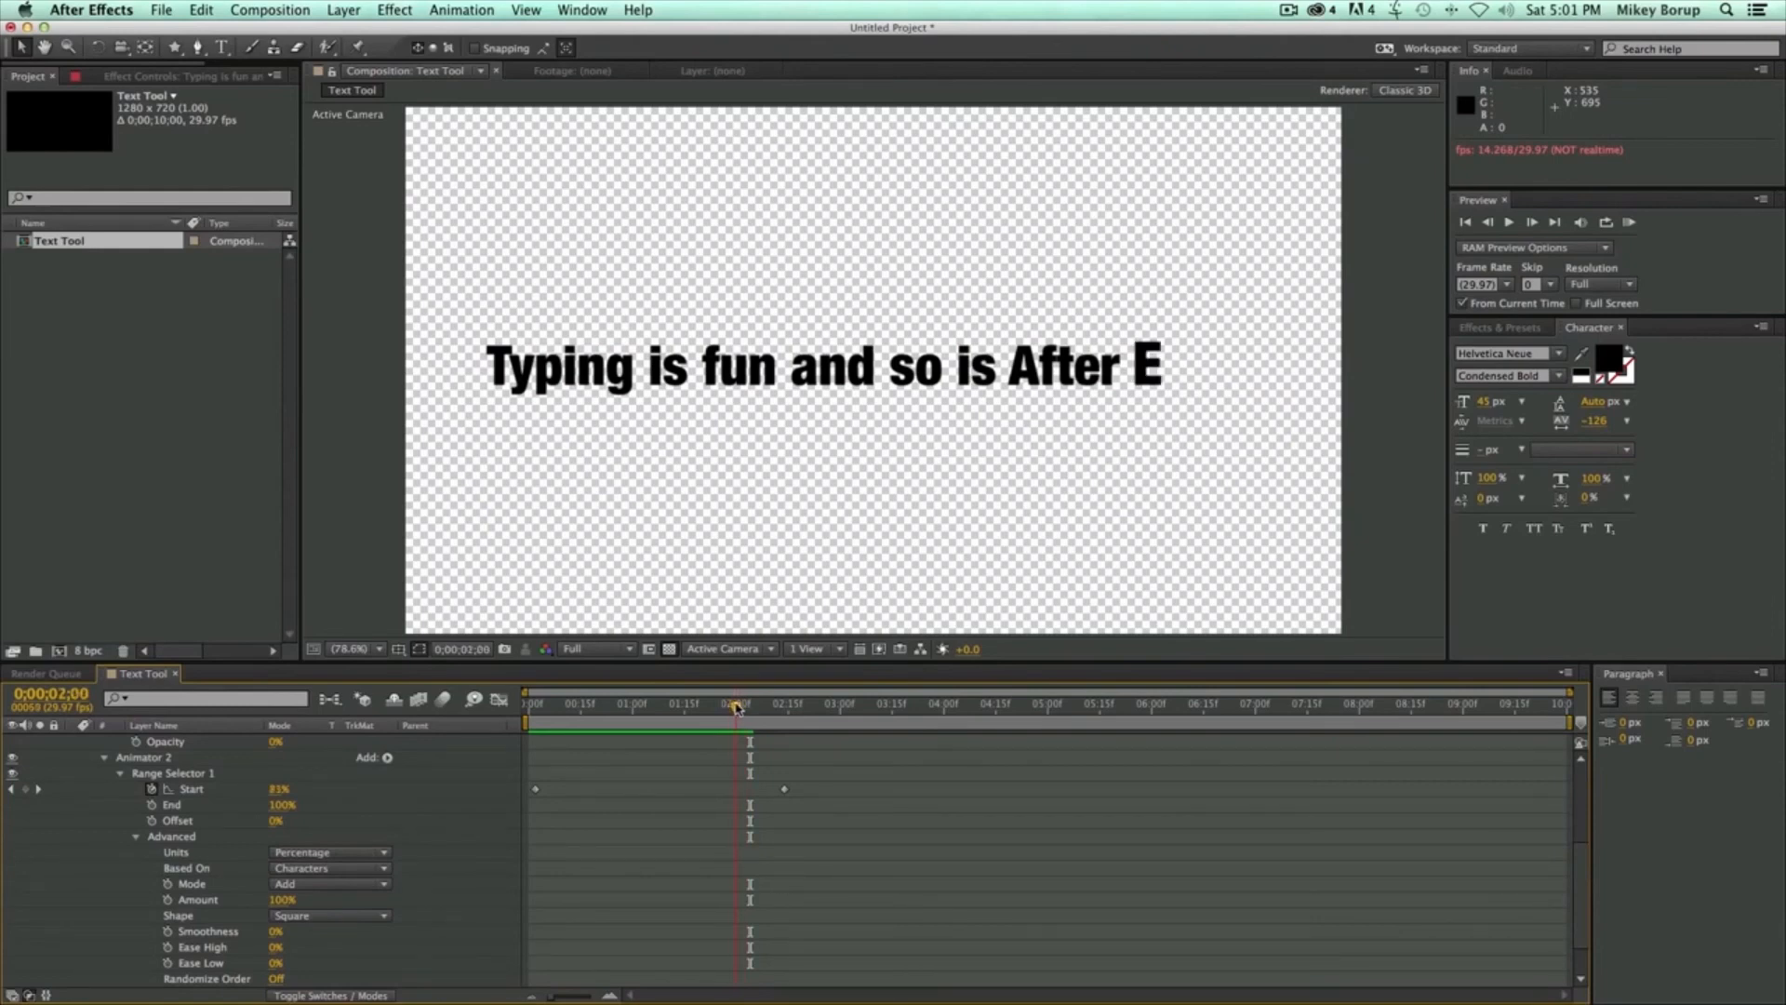
left_click_drag(745, 707, 746, 707)
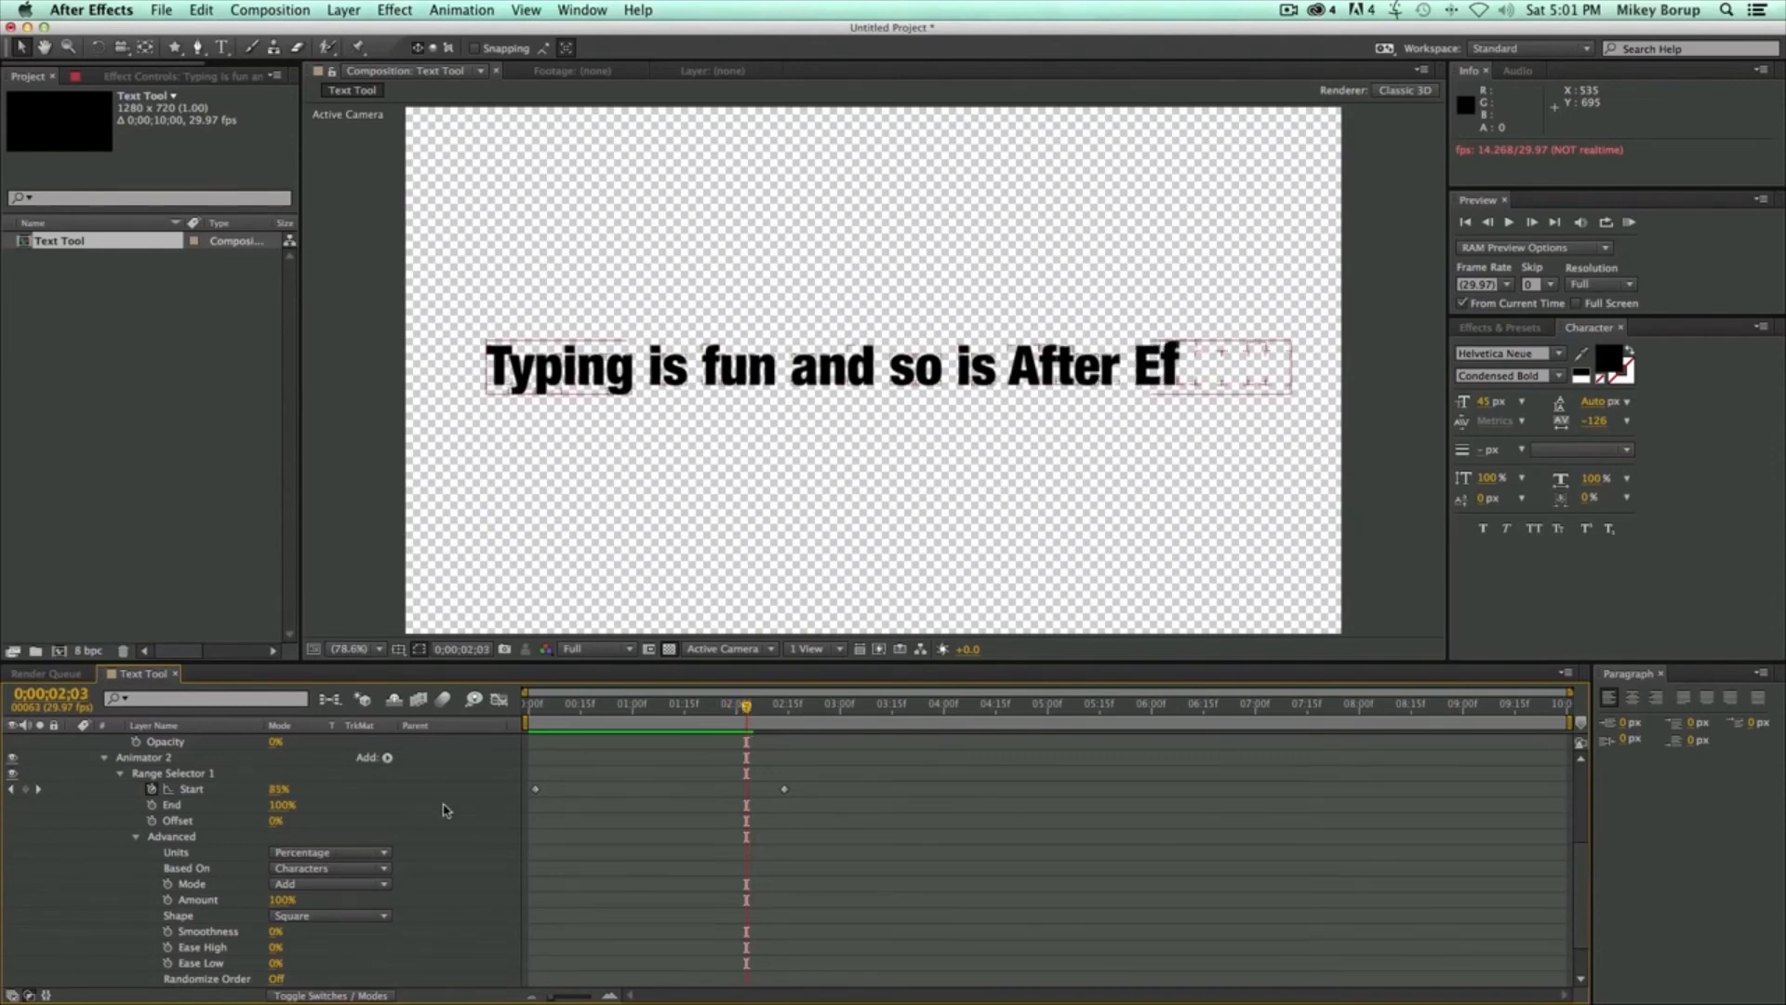
- Collapse Animator 1 and increase Animator 2's Scale to 132%
left_click(136, 837)
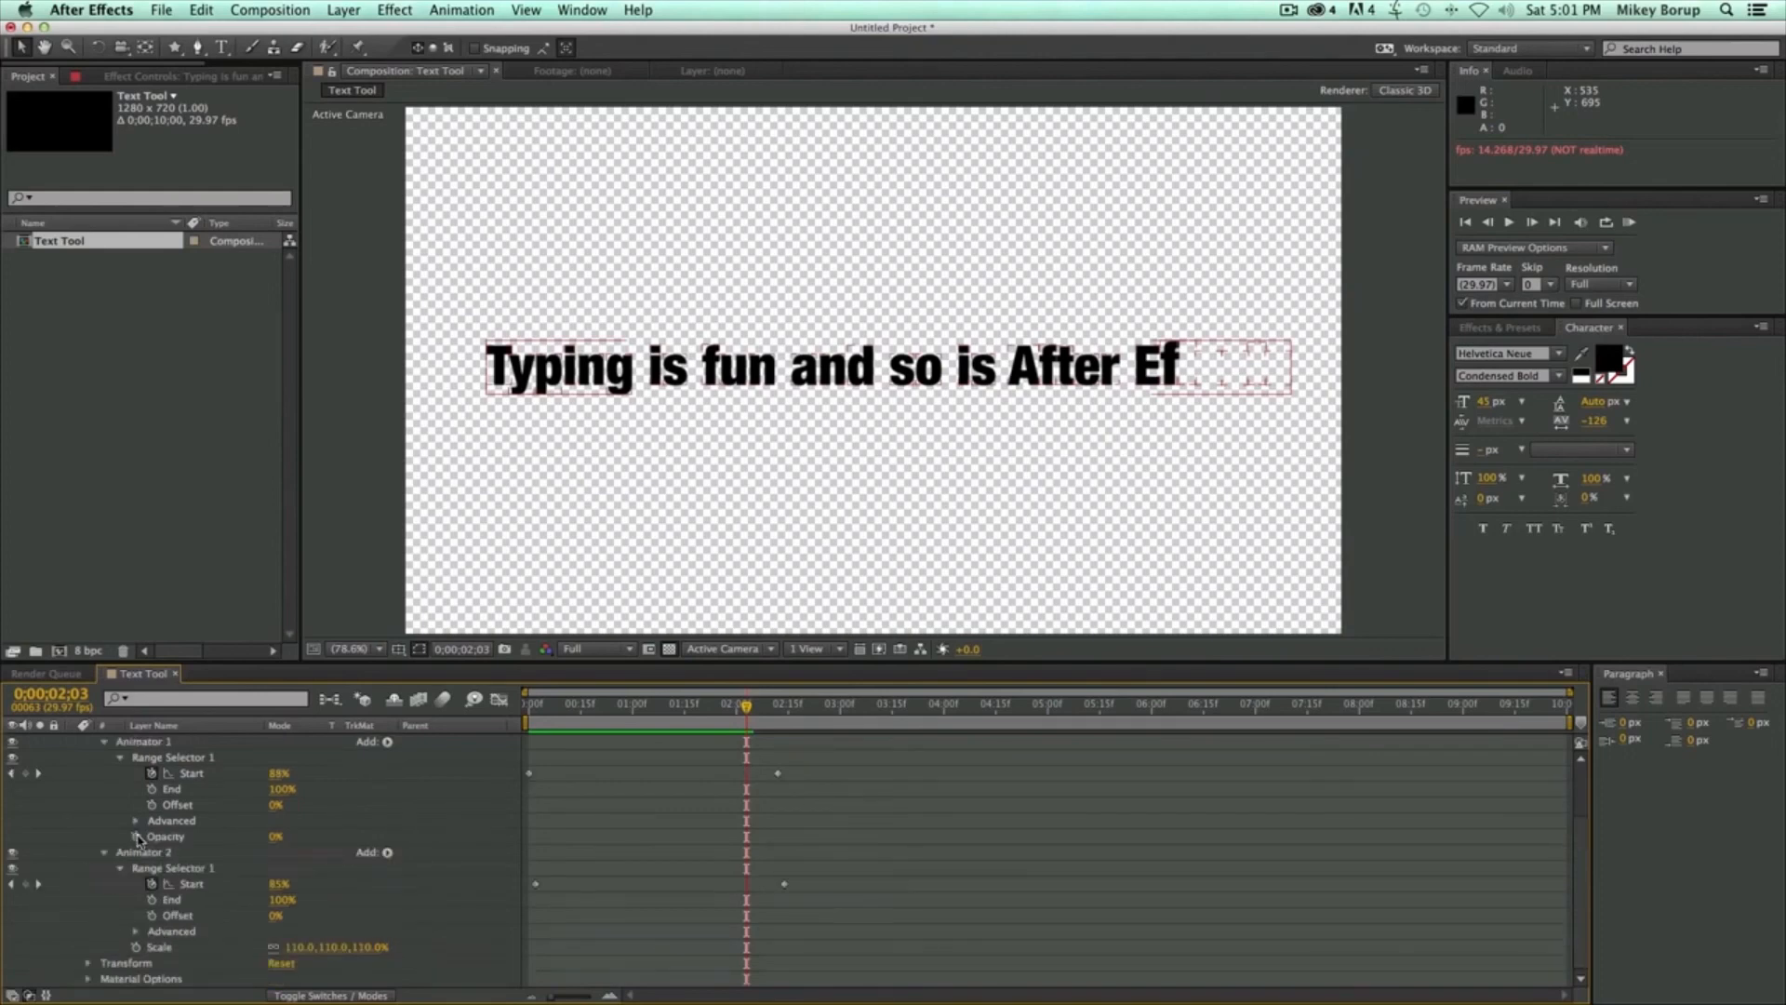
left_click(105, 742)
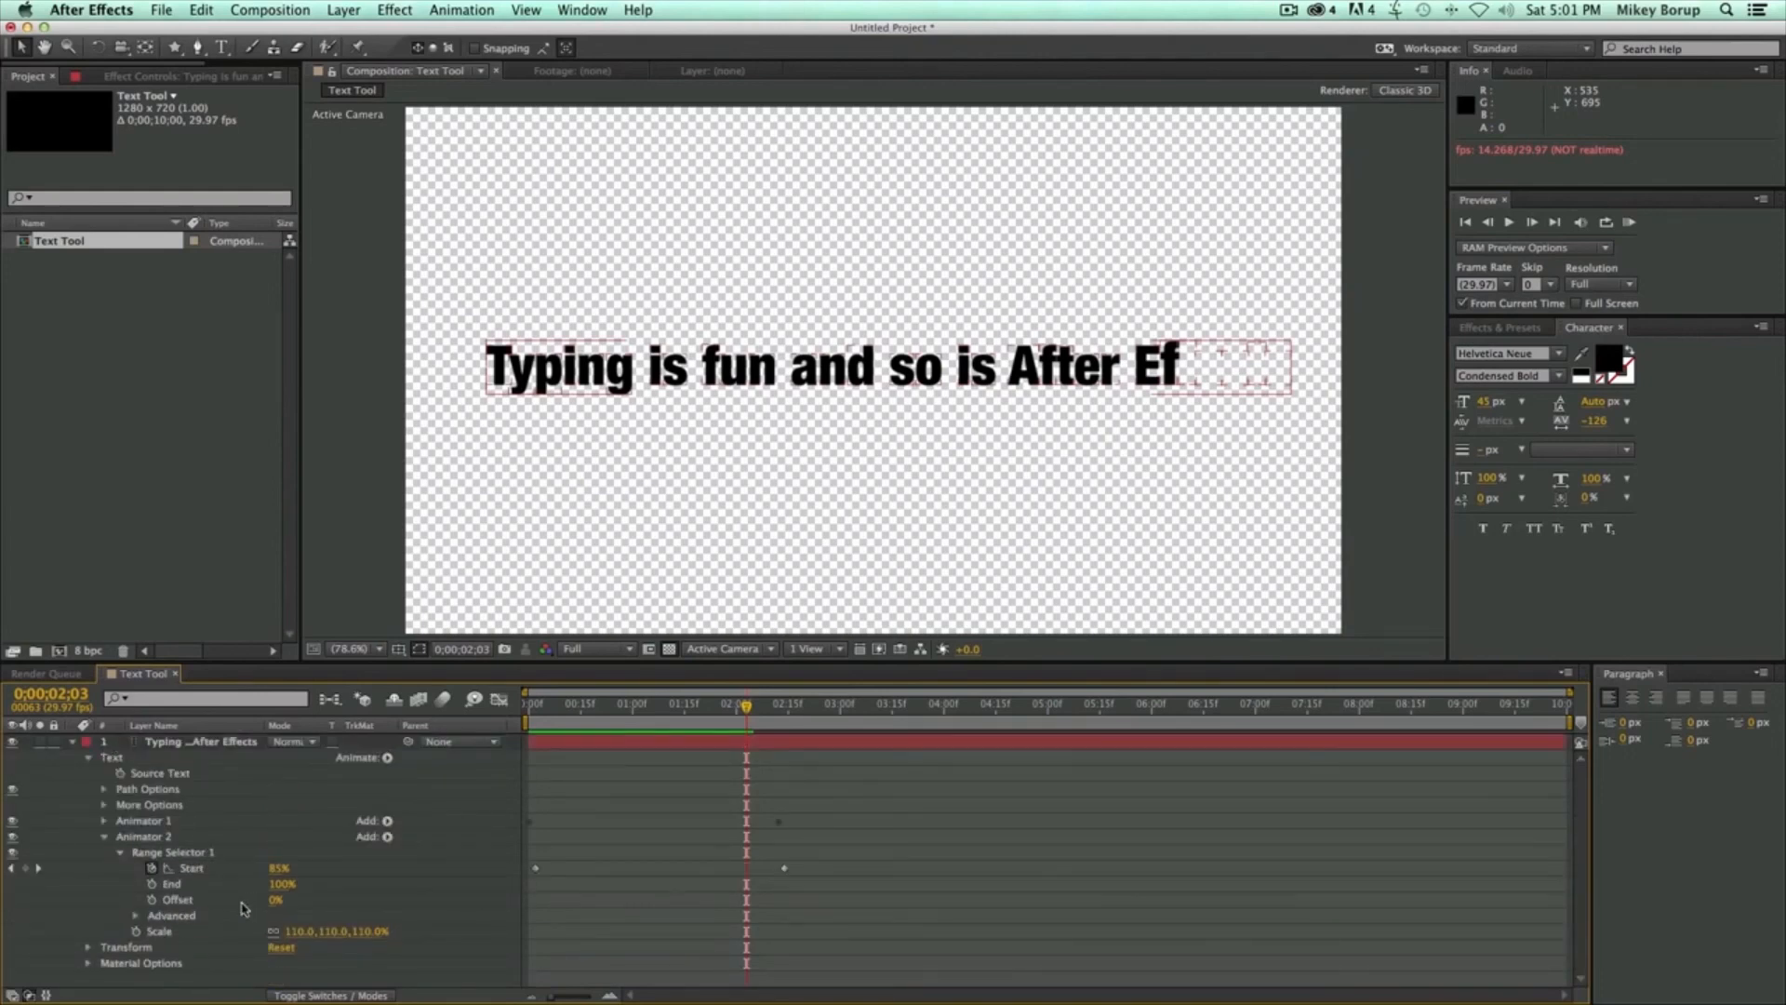
left_click_drag(294, 938, 318, 939)
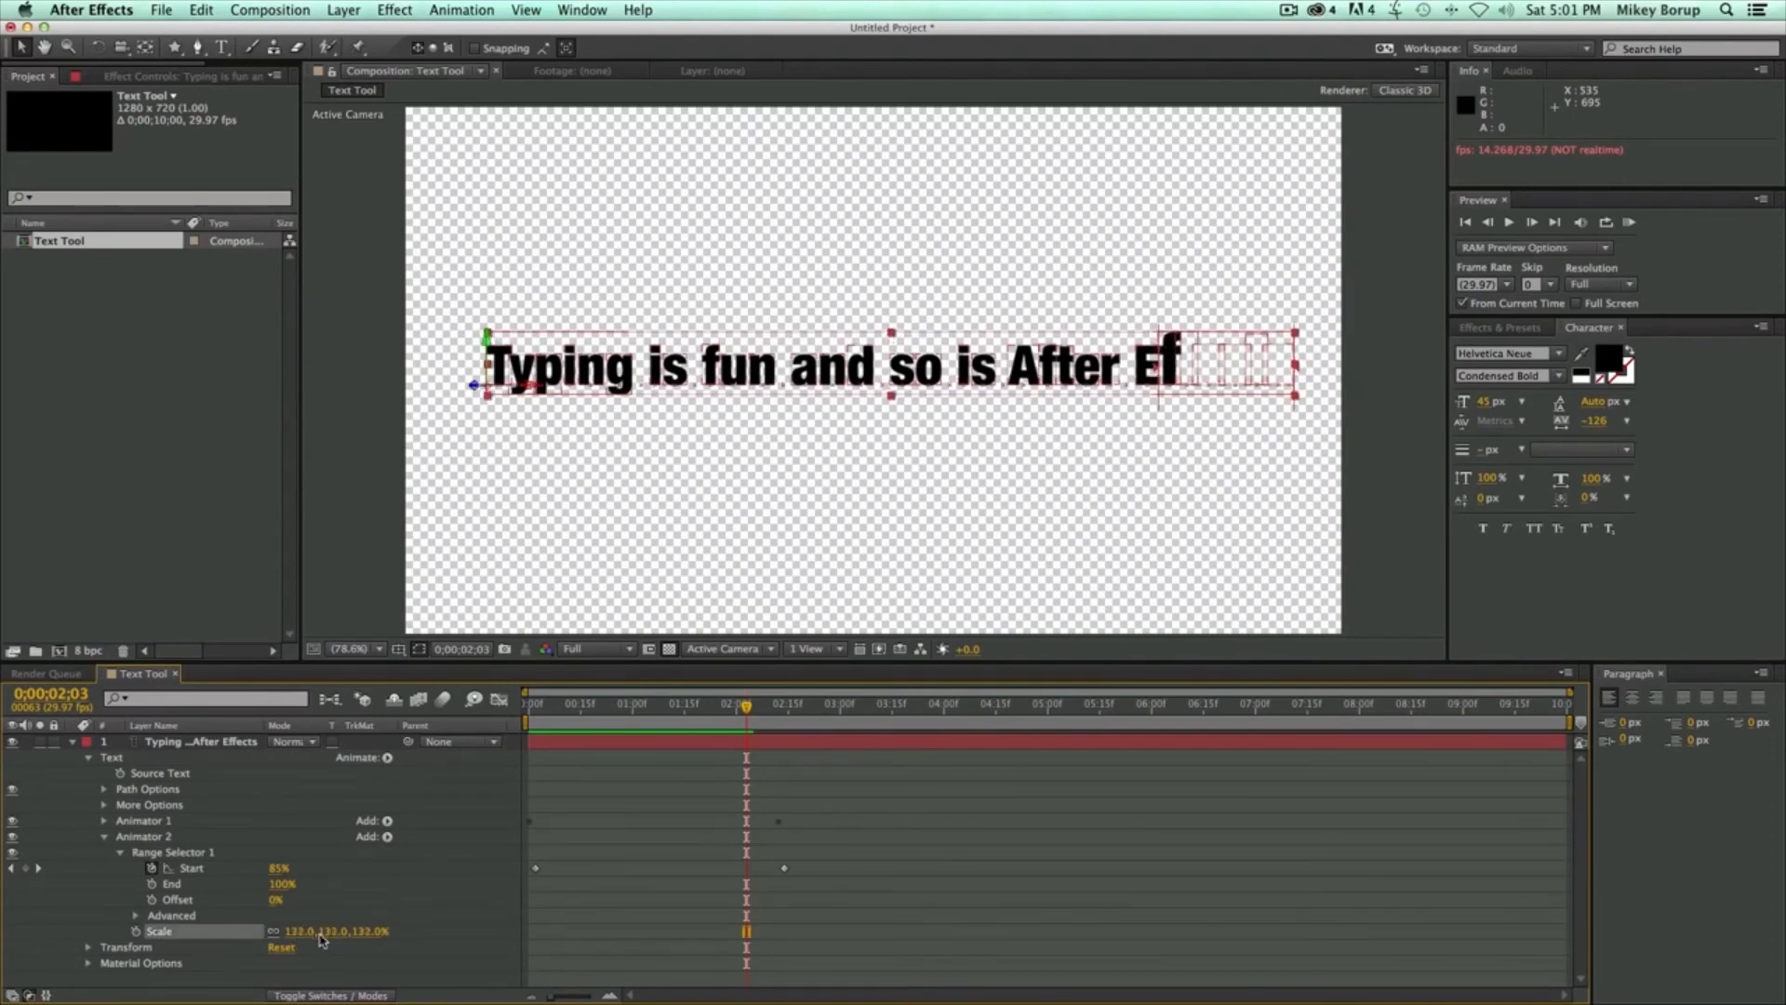
- Play the enlarged letter effect from the first frame and scrub back to 0;00;00;21
left_click_drag(656, 704, 404, 705)
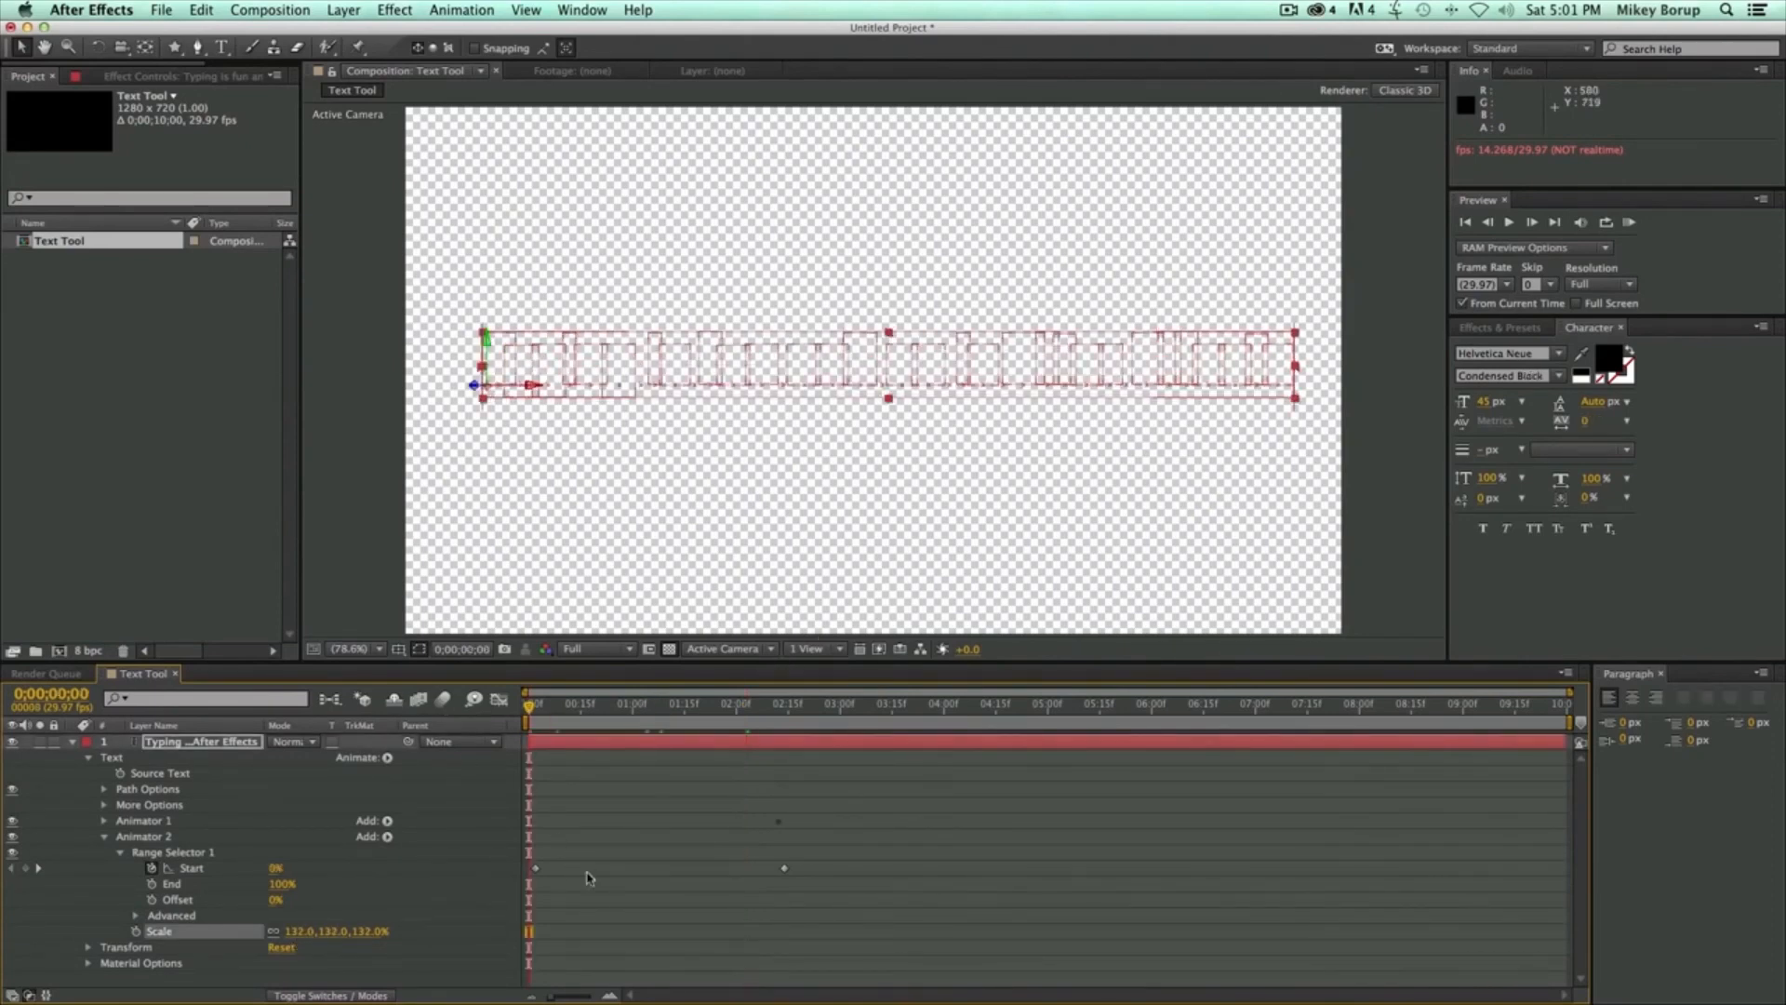
left_click(604, 916)
key("space")
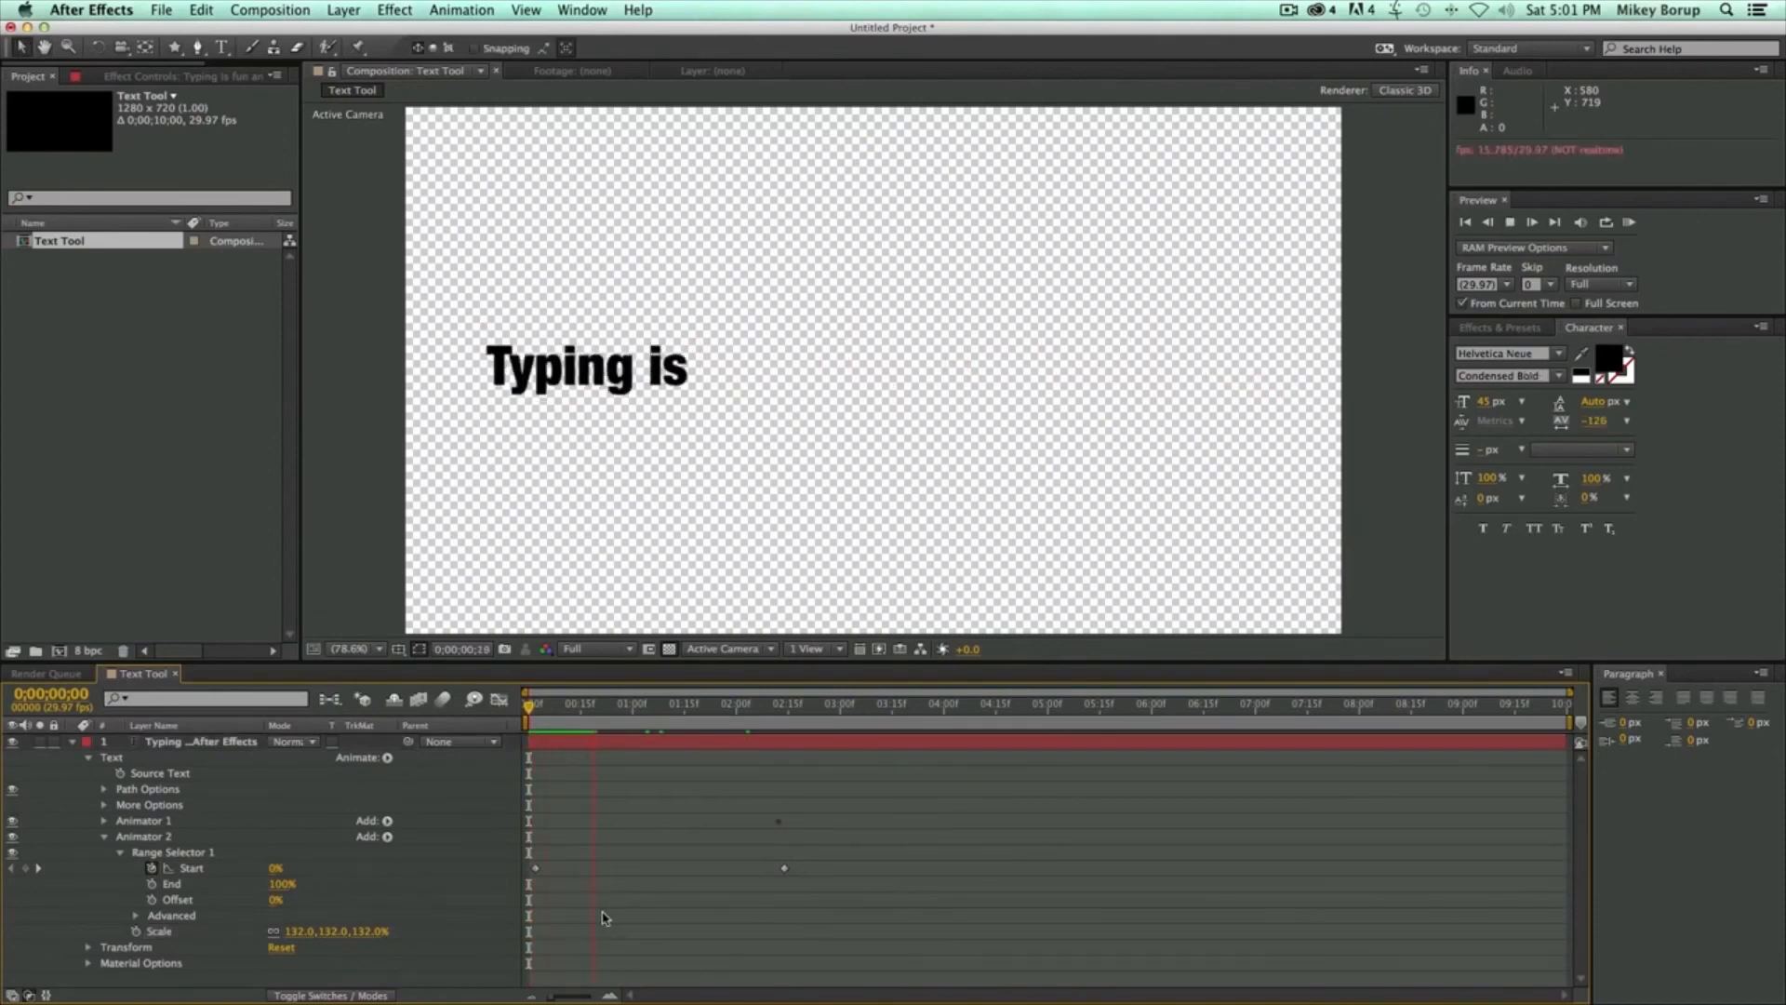
key("space")
left_click_drag(651, 708, 602, 717)
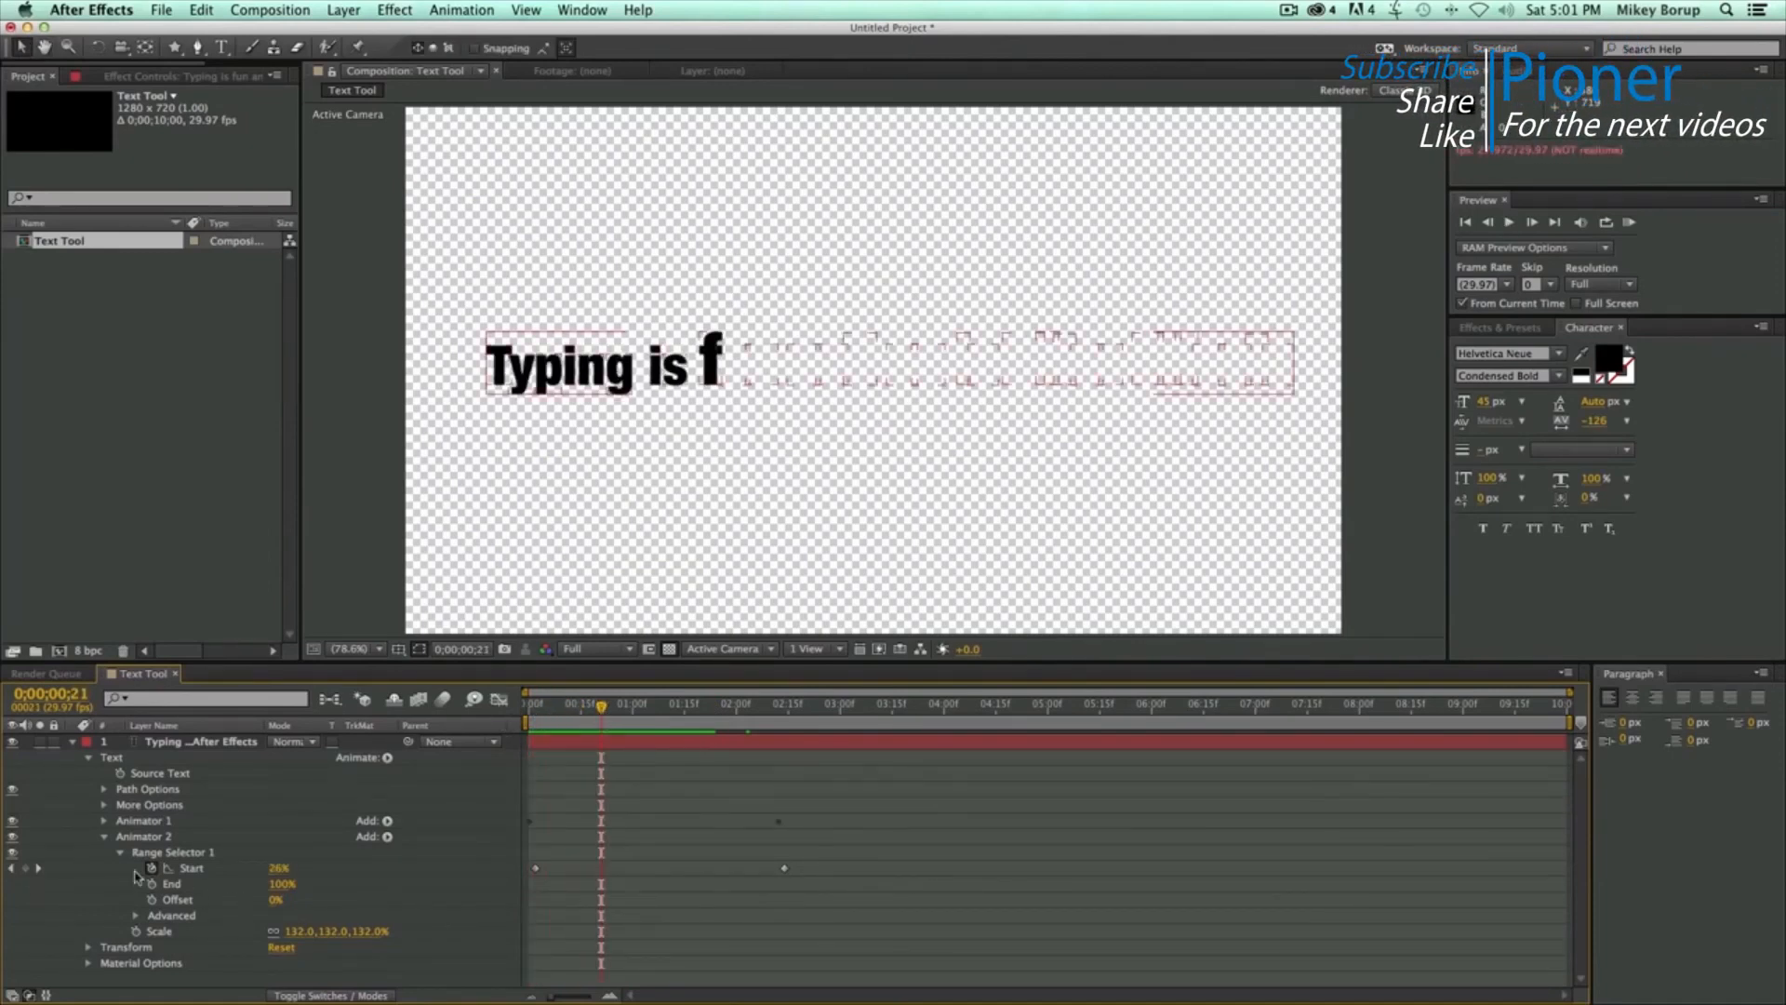
- Add a Blur property to Animator 2 and set its Blur to 3.0
left_click(186, 836)
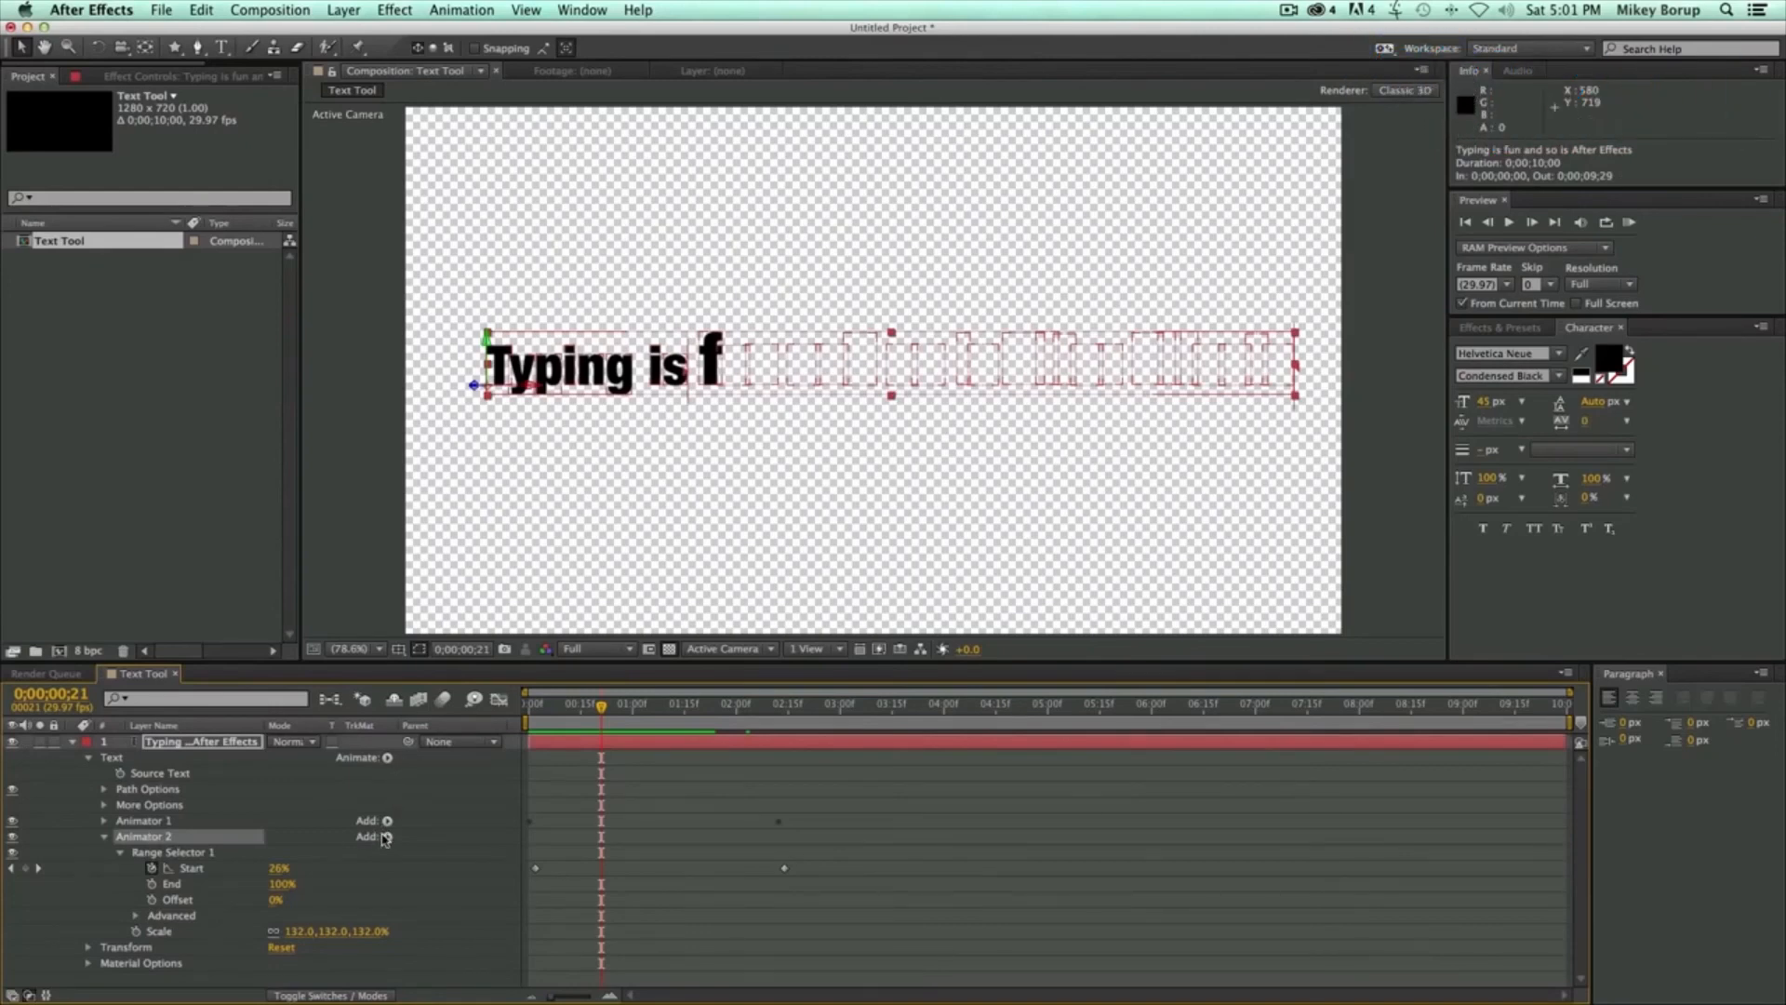
left_click(386, 837)
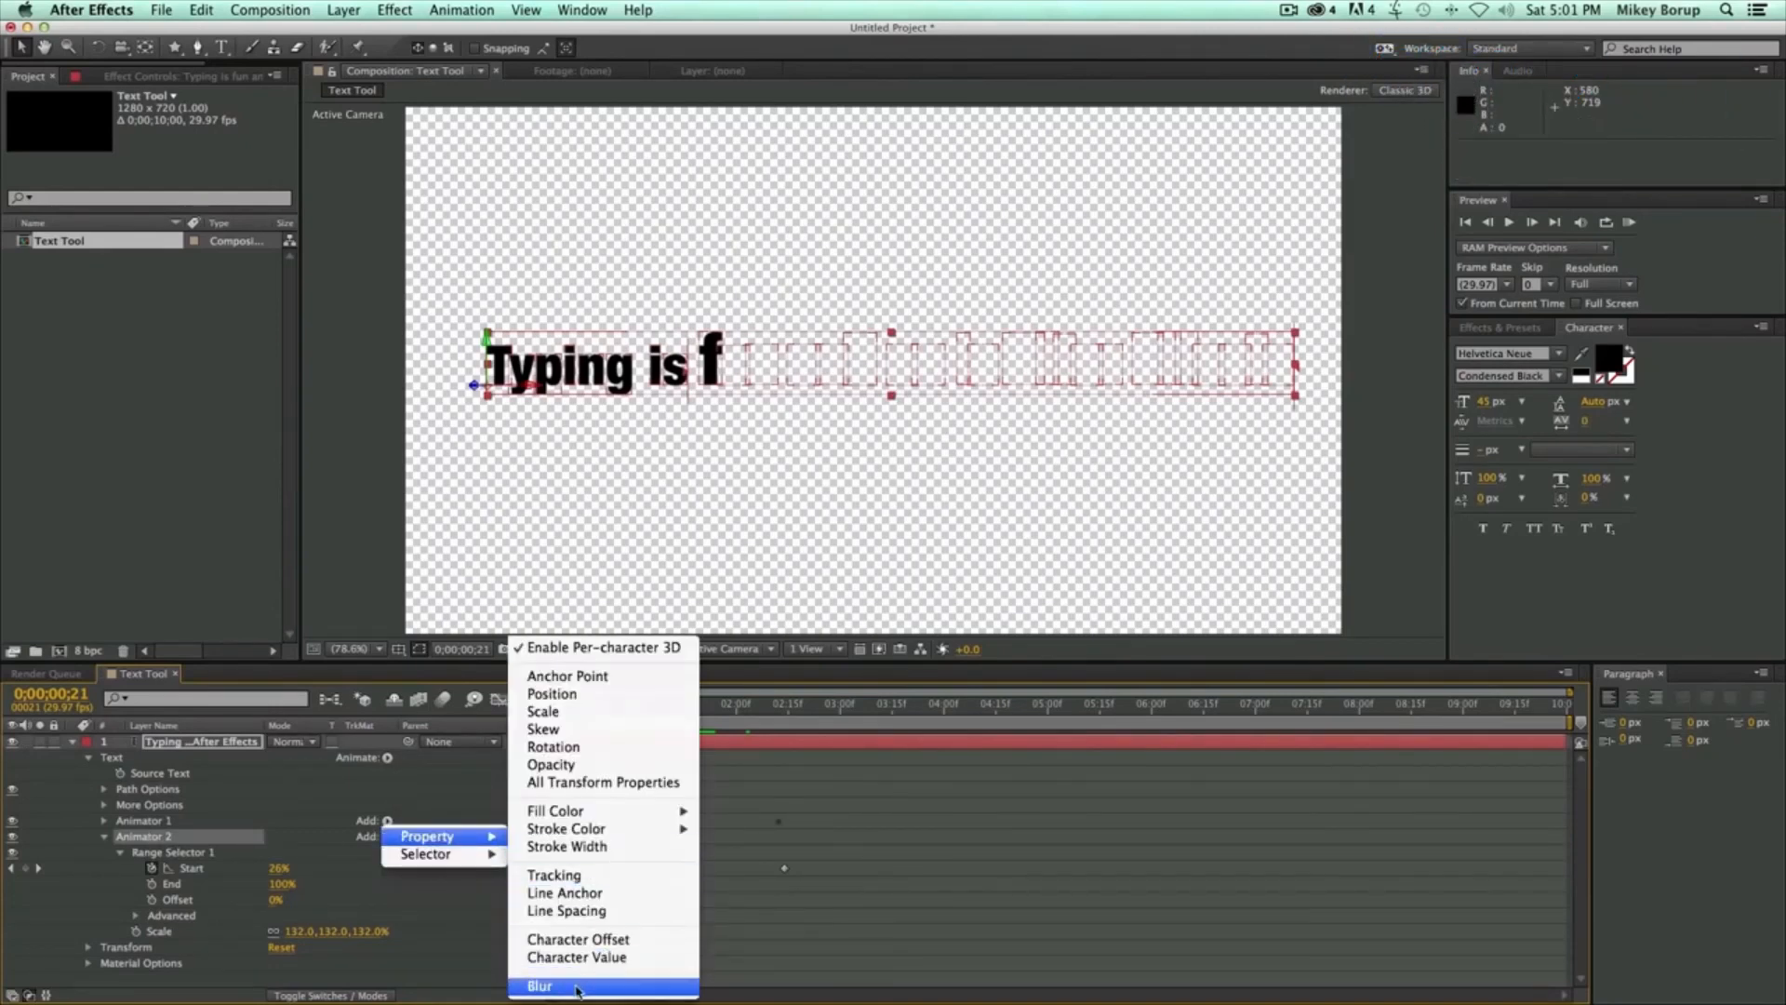
left_click(540, 985)
left_click_drag(300, 951, 297, 951)
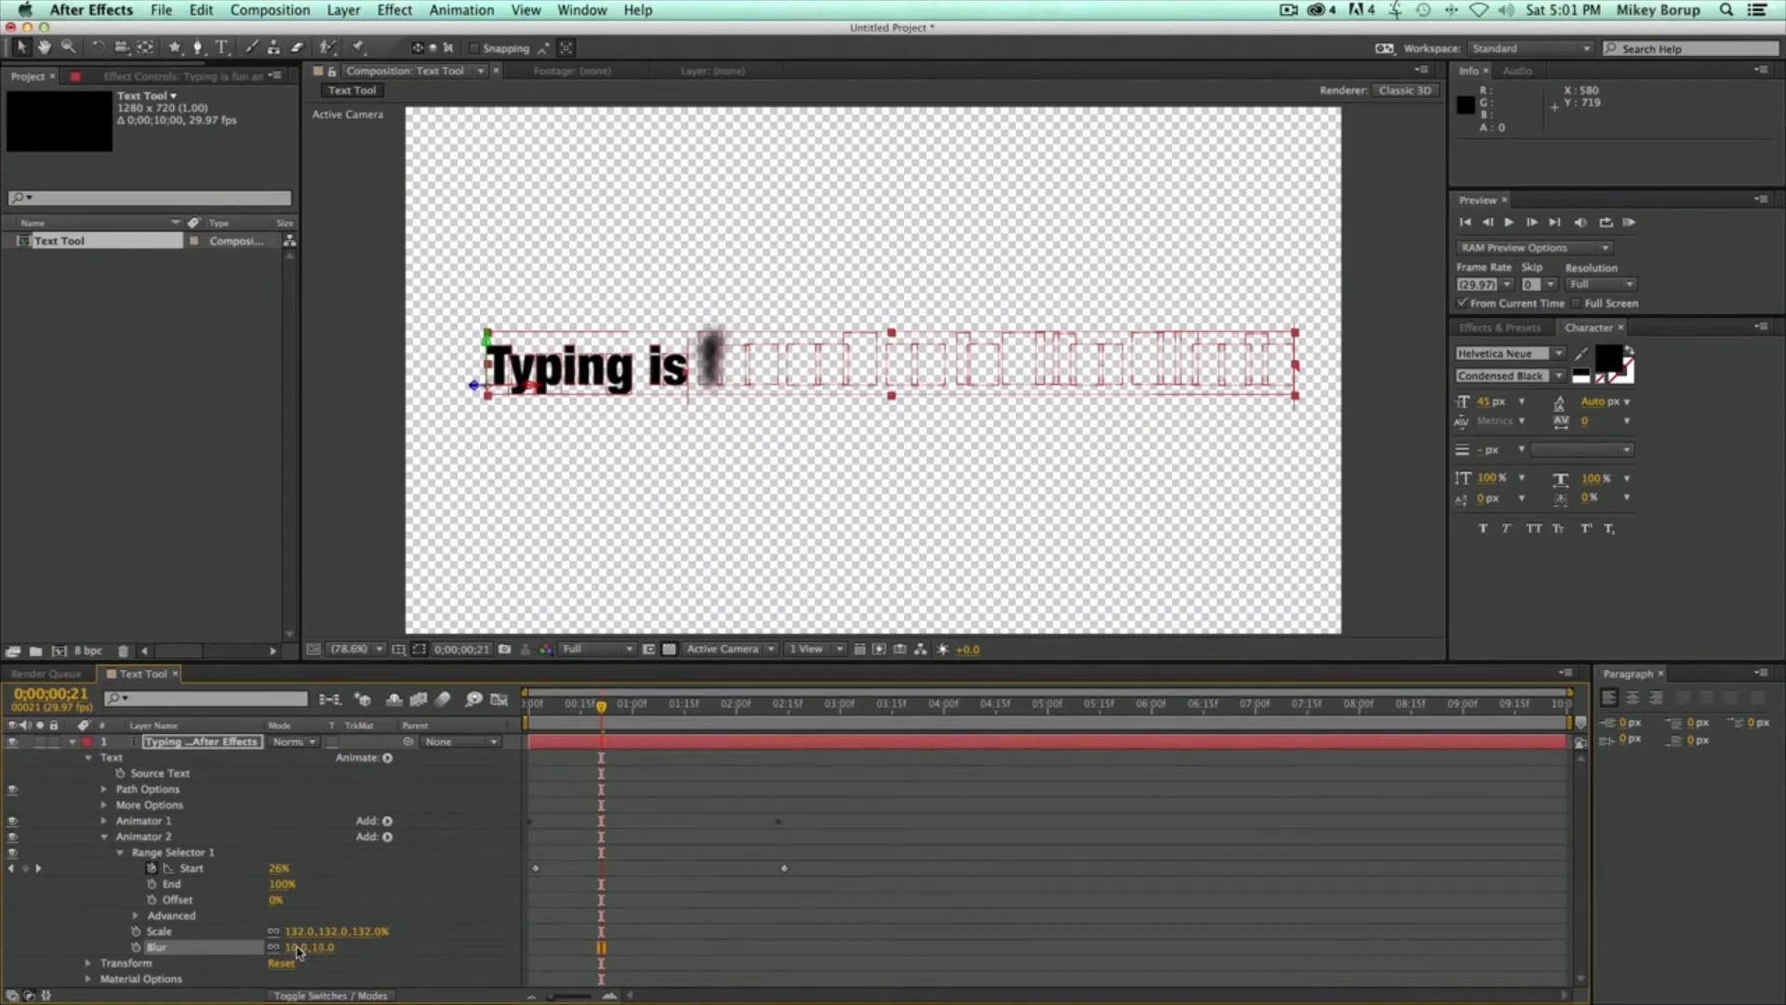
- Preview the blurred typing effect, return to the first frame and give the timeline more height
left_click(598, 878)
key("space")
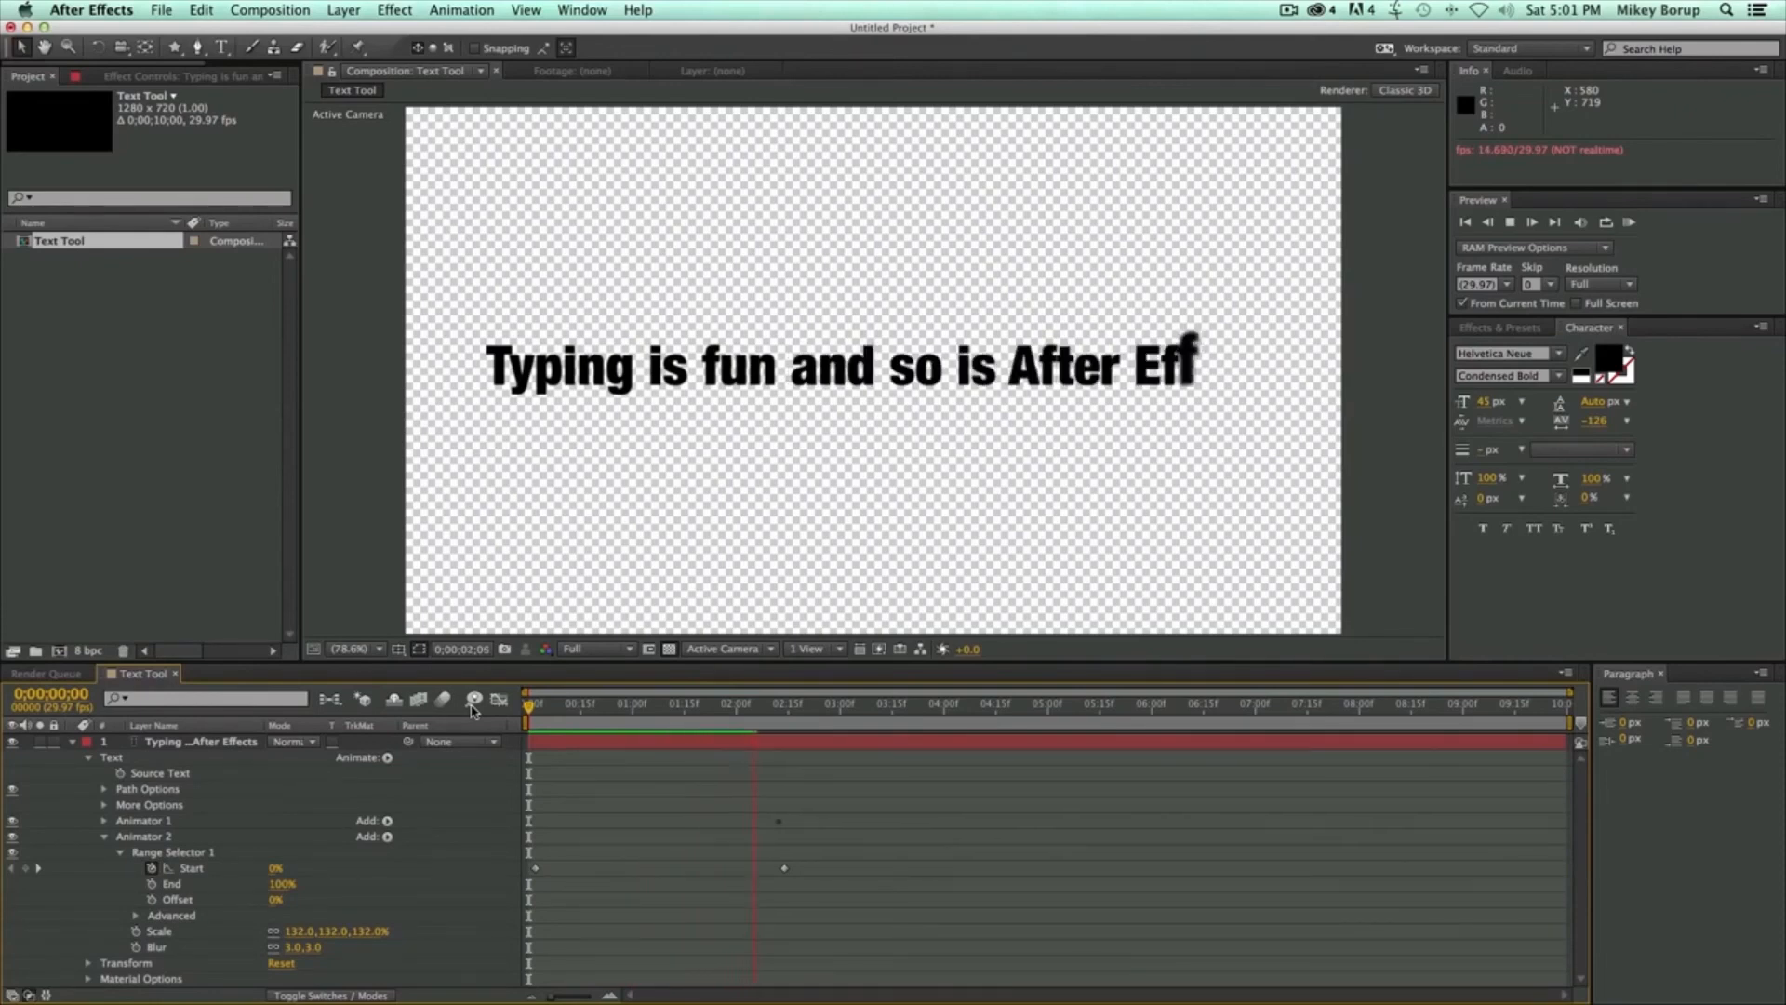
key("space")
left_click_drag(686, 707, 389, 705)
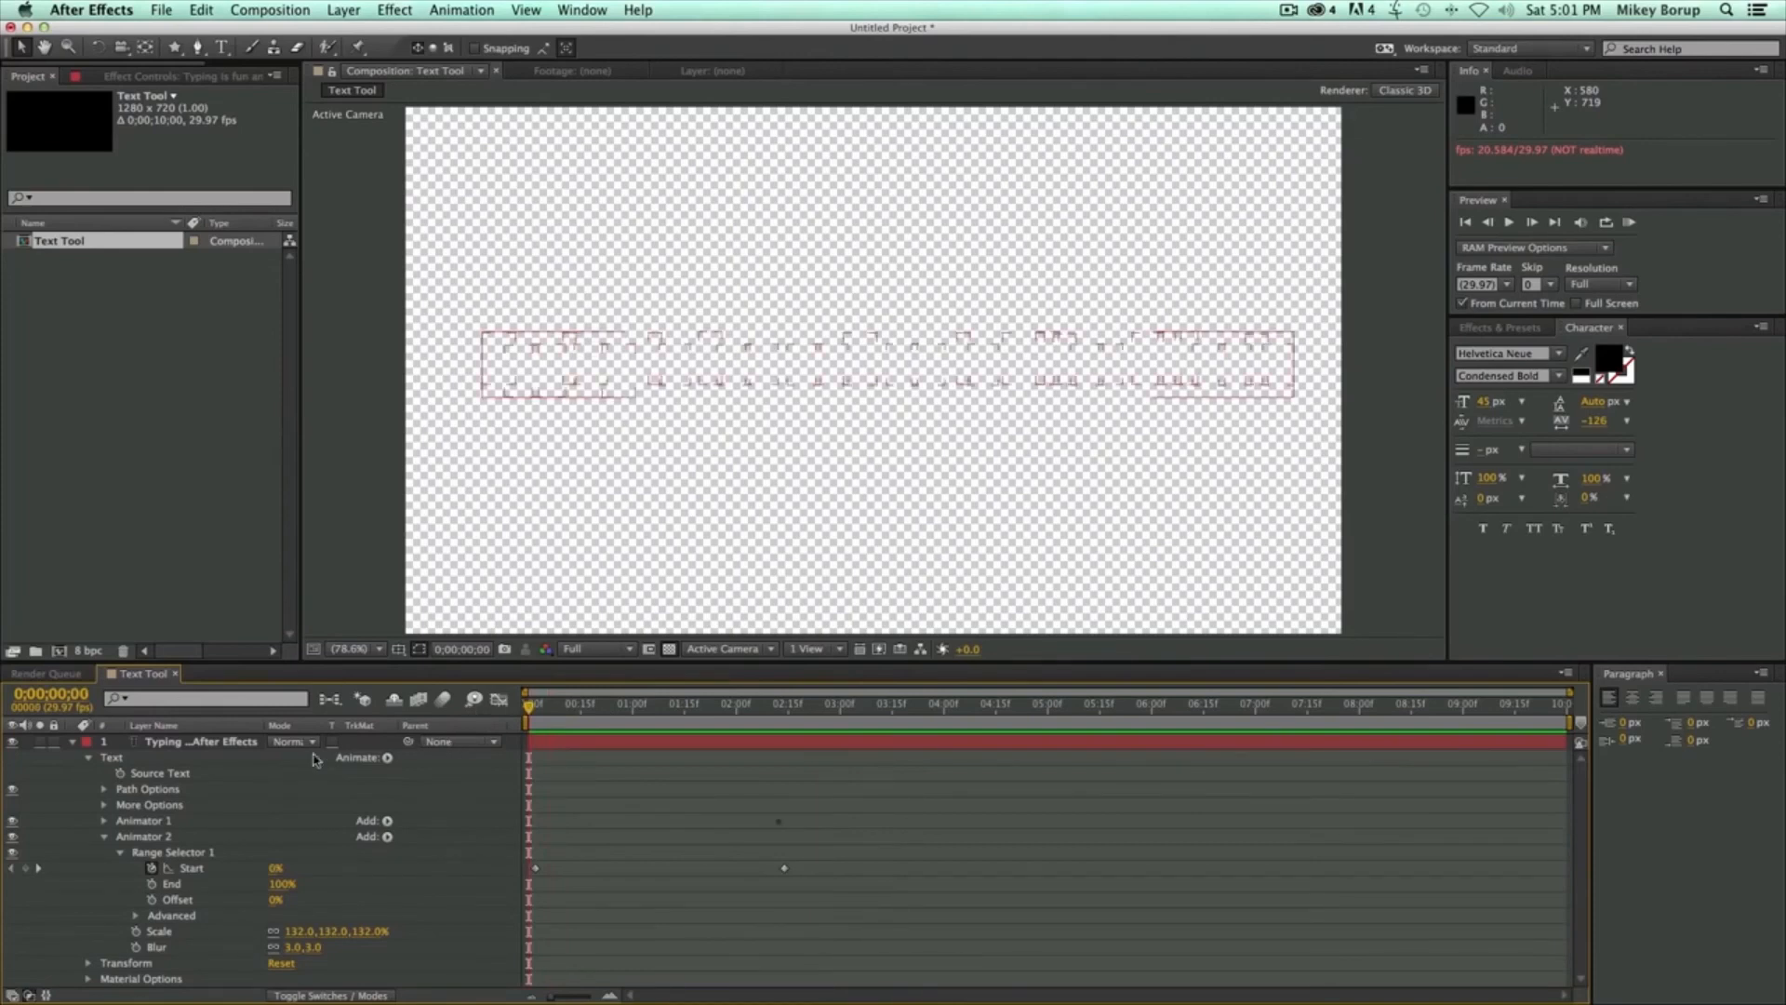
left_click_drag(291, 664, 296, 564)
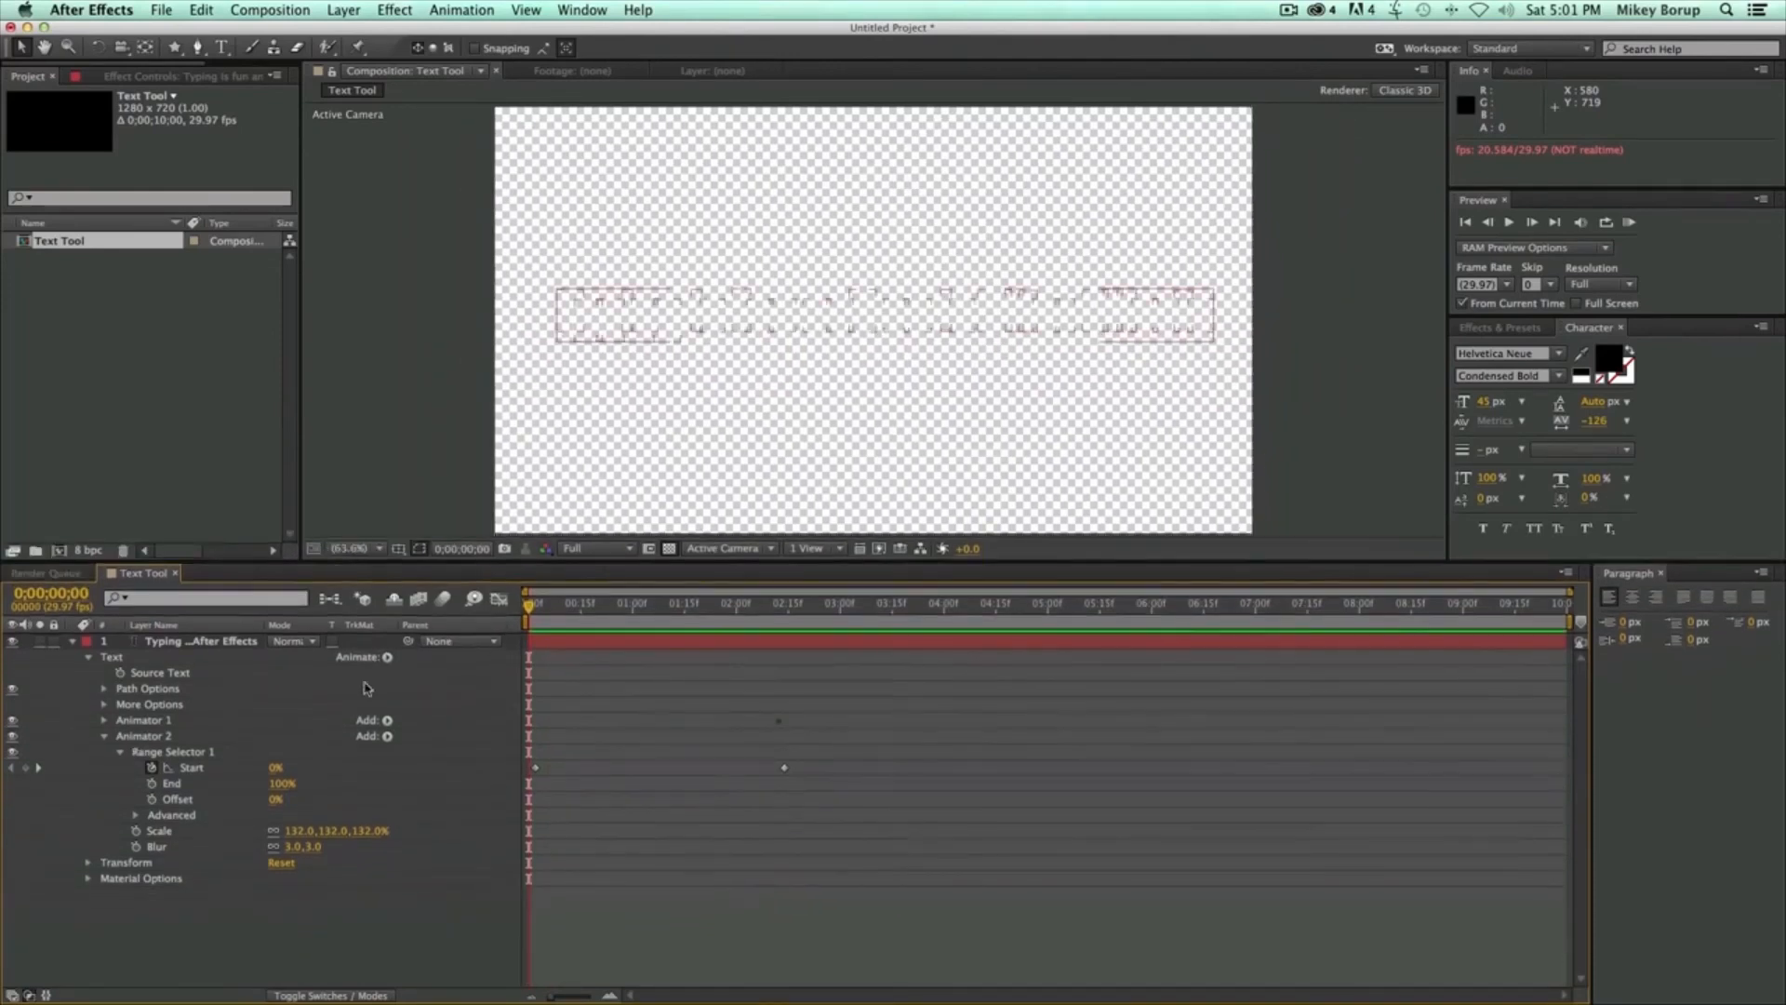